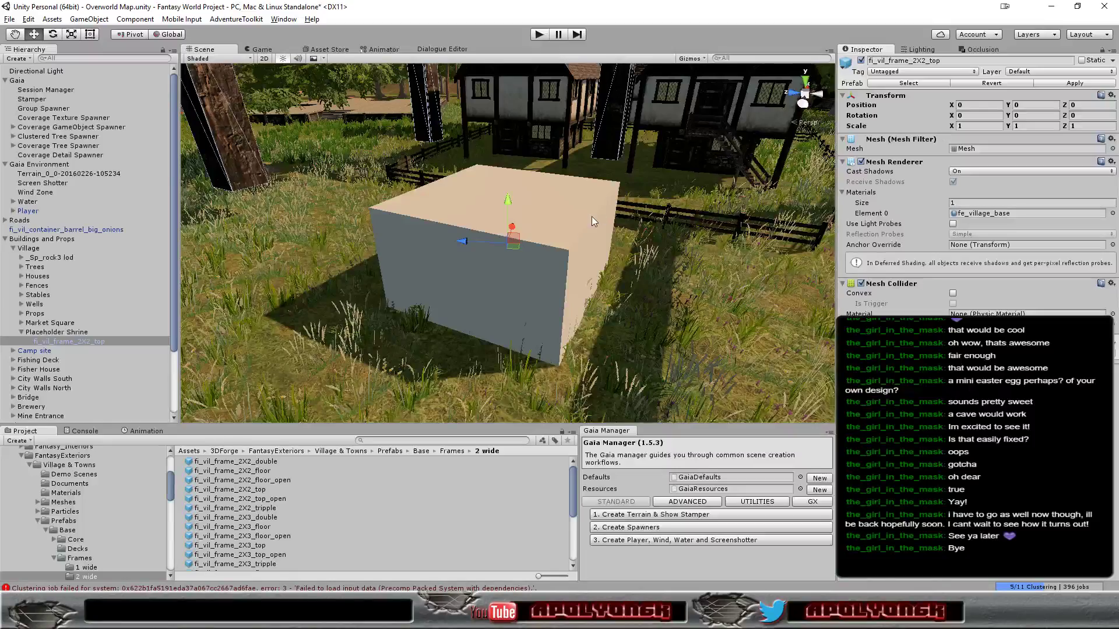
Set the Placeholder Shrine's scale to 1, 1, 1 and its Y position to 0
{"action": "scroll", "coordinate": [592, 220], "scroll_direction": "down", "scroll_amount": 4}
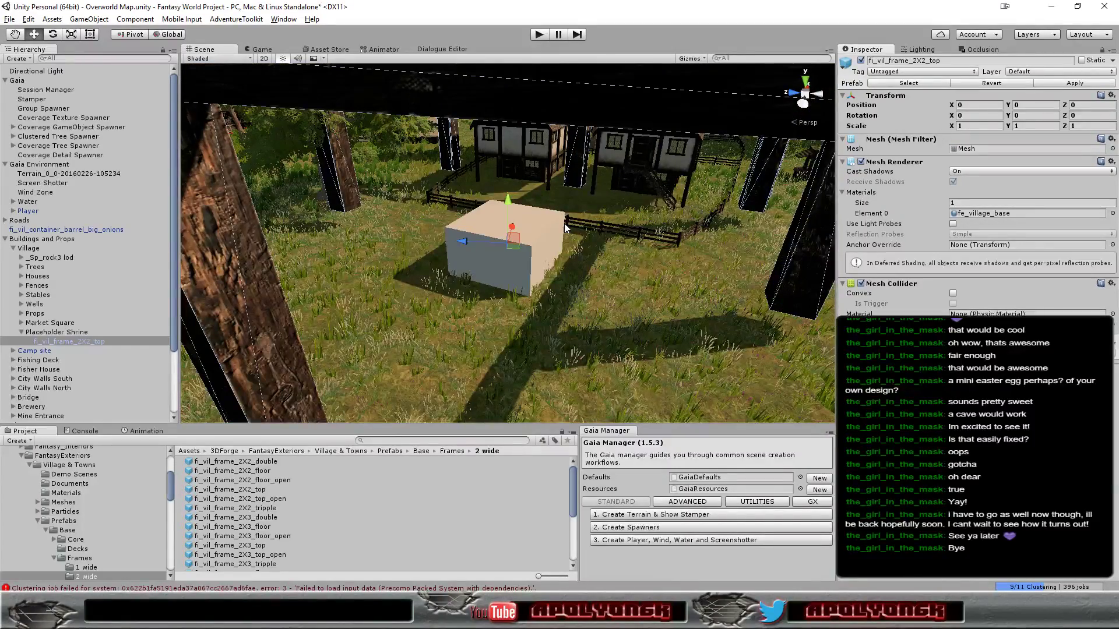
{"action": "scroll", "coordinate": [564, 227], "scroll_direction": "down", "scroll_amount": 5}
{"action": "scroll", "coordinate": [564, 222], "scroll_direction": "up", "scroll_amount": 3}
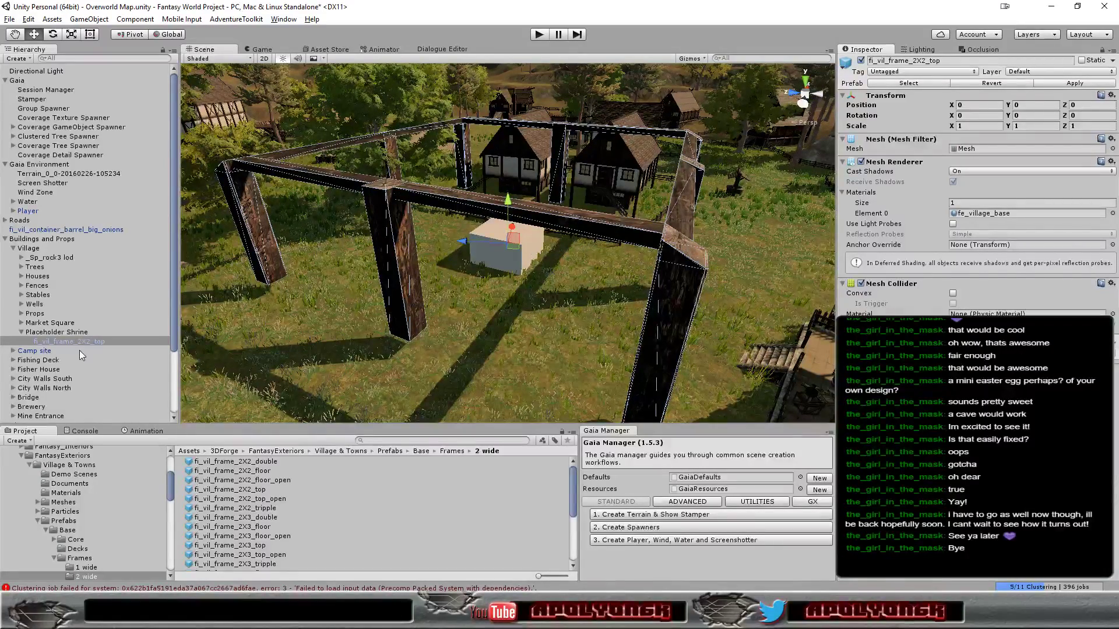
{"action": "left_click", "coordinate": [57, 332]}
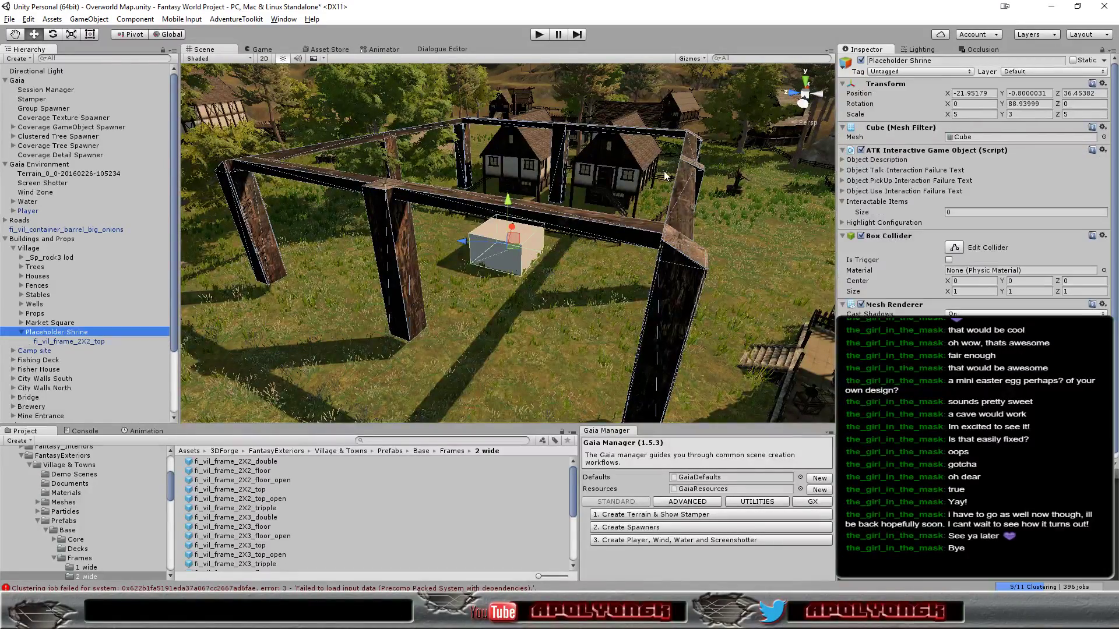
{"action": "left_click", "coordinate": [968, 112]}
{"action": "type", "text": "1"}
{"action": "left_click", "coordinate": [1034, 113]}
{"action": "type", "text": "1"}
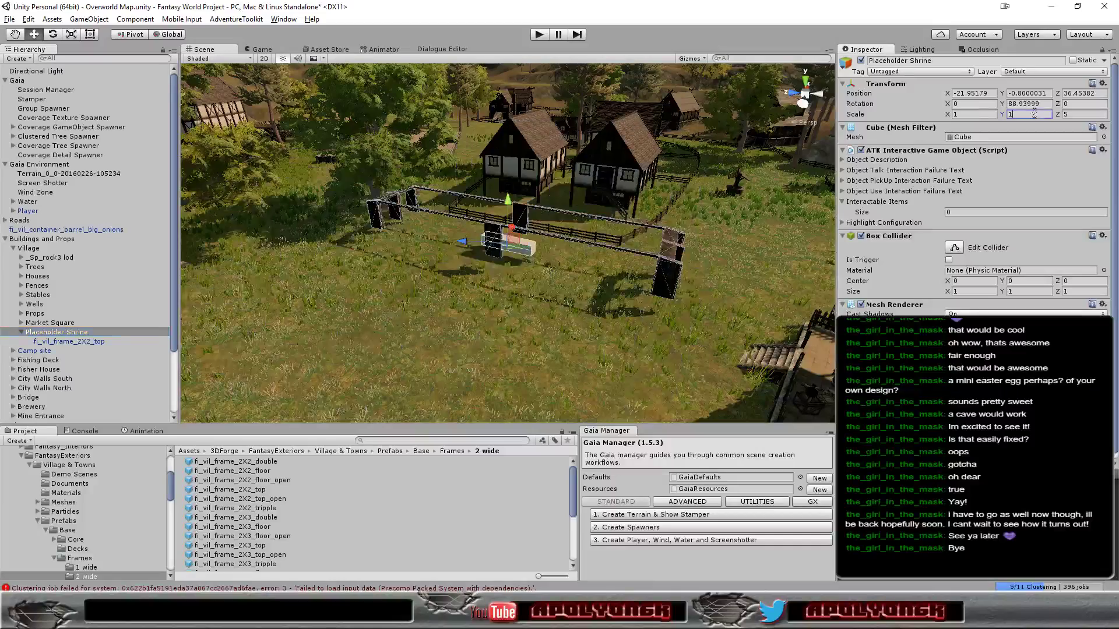
{"action": "left_click", "coordinate": [1073, 114]}
{"action": "type", "text": "1"}
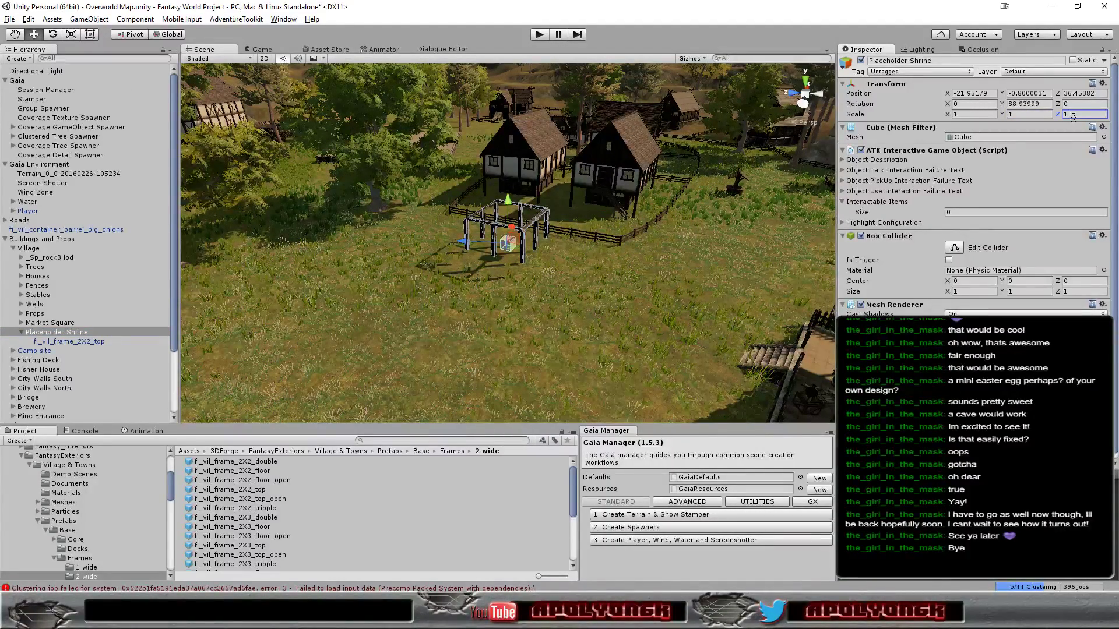
{"action": "scroll", "coordinate": [581, 283], "scroll_direction": "up", "scroll_amount": 5}
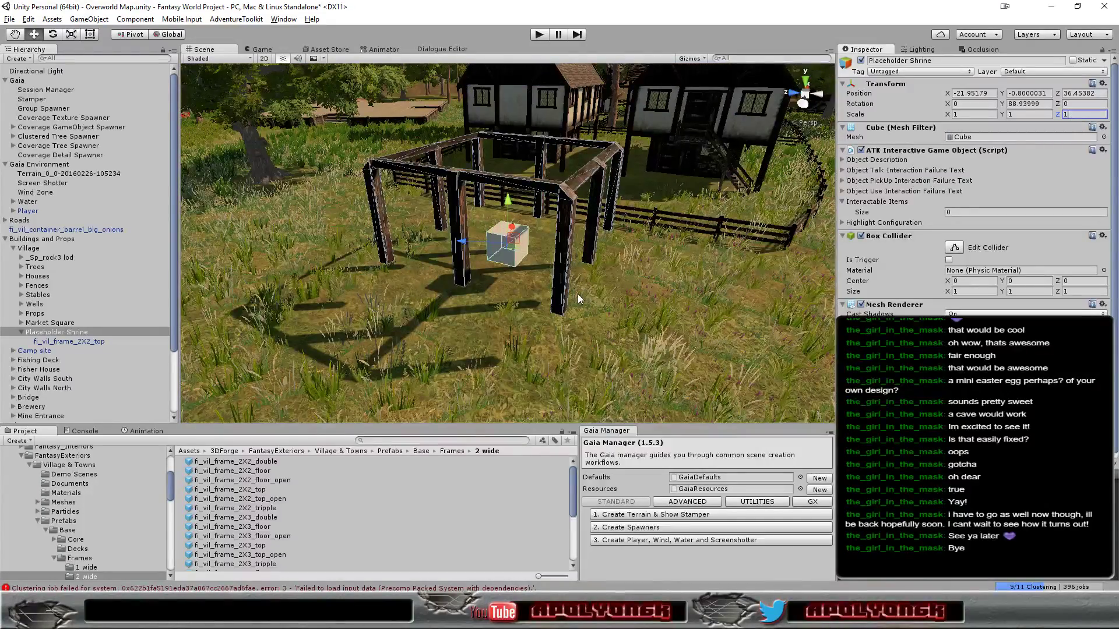
{"action": "left_click_drag", "start_coordinate": [579, 294], "coordinate": [569, 327], "text": "alt"}
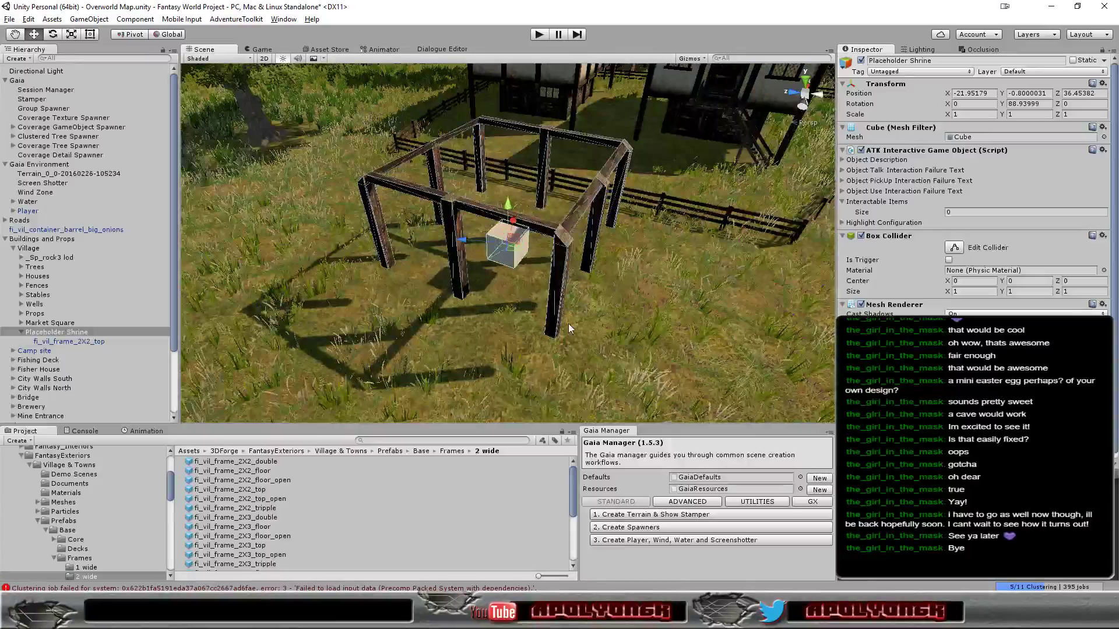
{"action": "left_click", "coordinate": [1047, 93]}
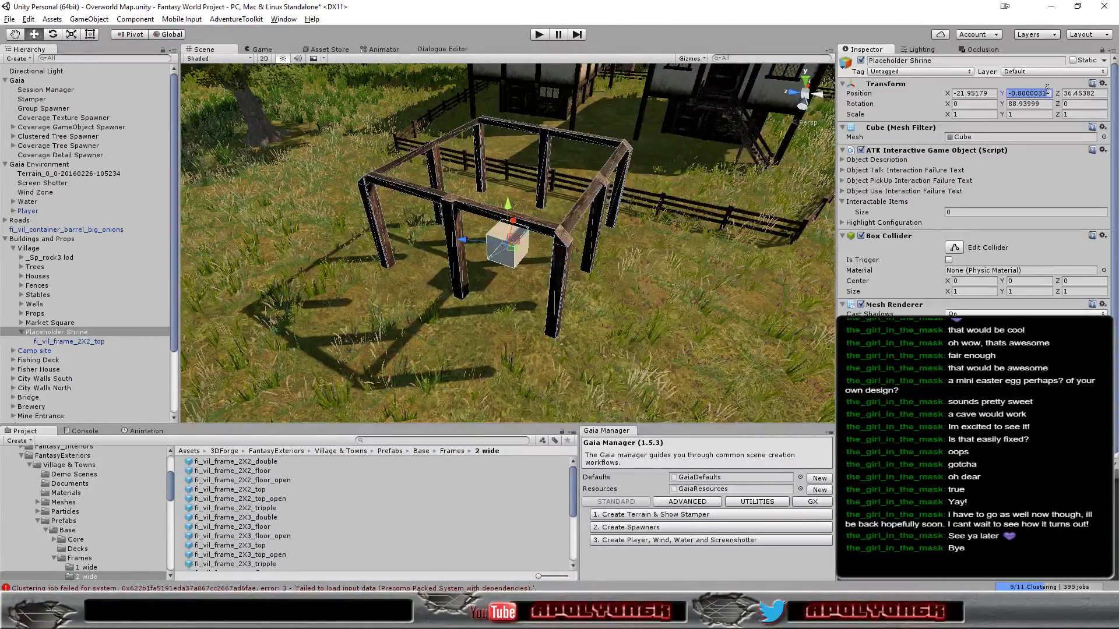
{"action": "type", "text": "0"}
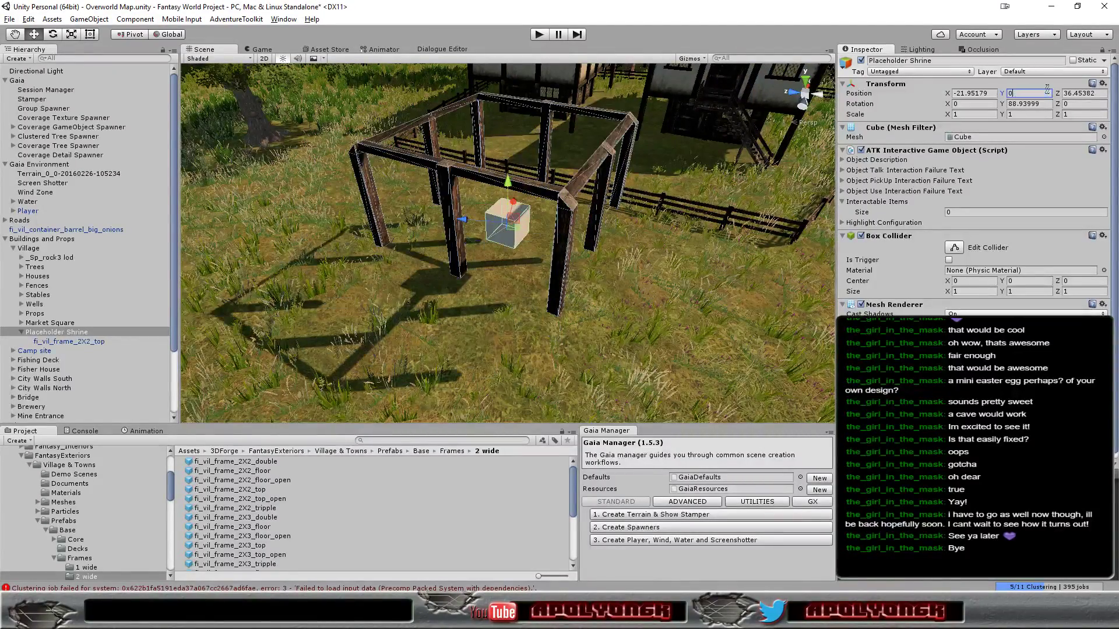
Reset the fi_vil_frame_2X2_top frame's Transform and check its posts at ground level
{"action": "left_click", "coordinate": [67, 342]}
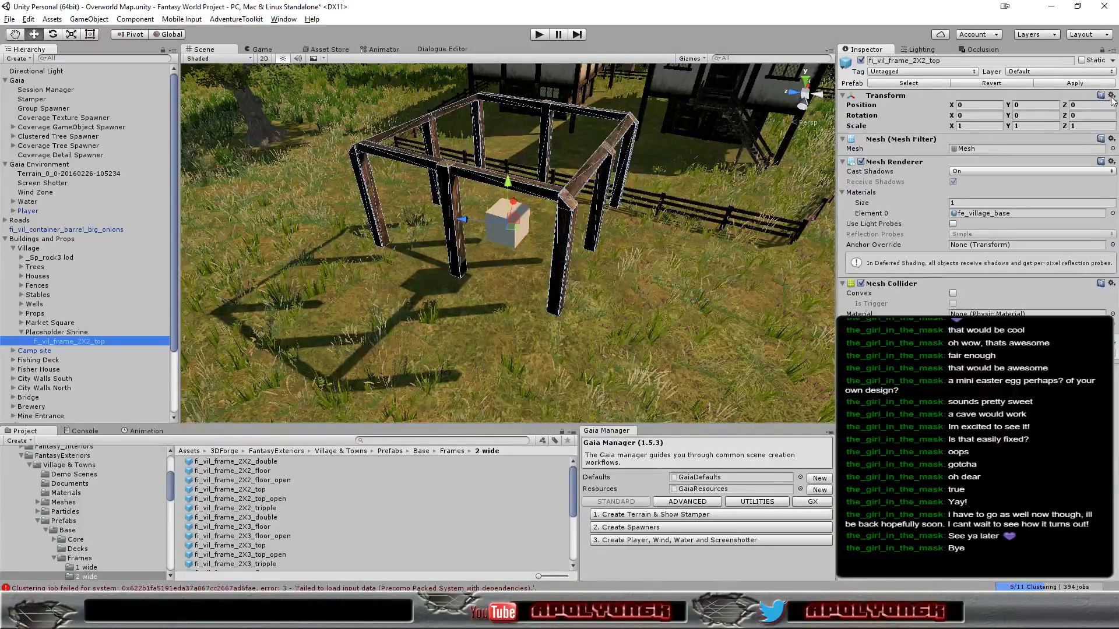
{"action": "left_click", "coordinate": [1111, 95]}
{"action": "left_click", "coordinate": [1026, 108]}
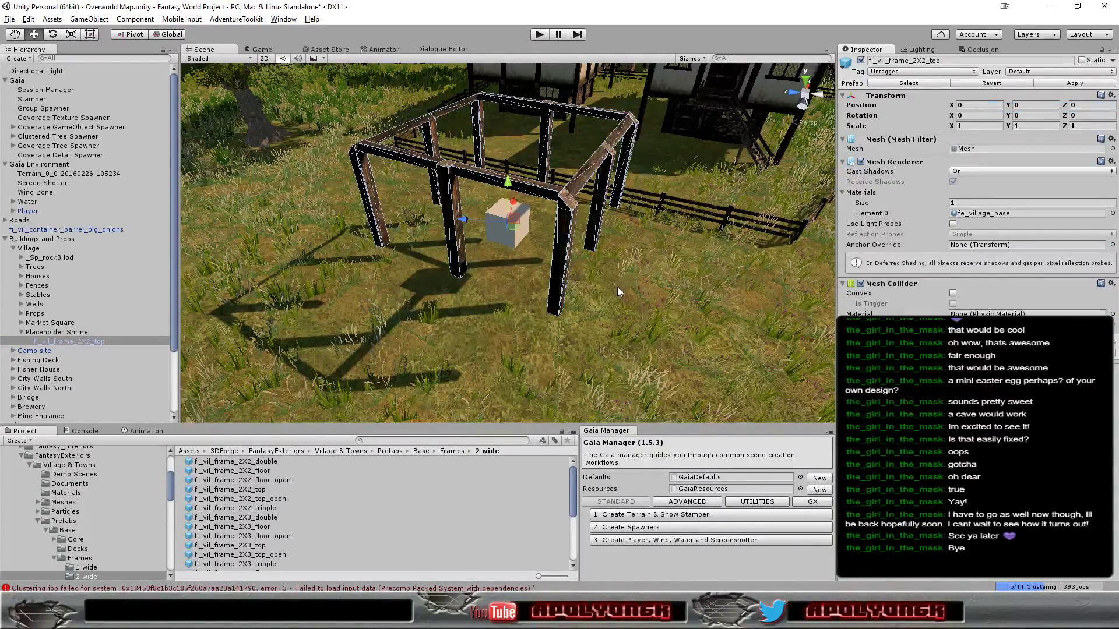
{"action": "left_click_drag", "start_coordinate": [629, 324], "coordinate": [577, 283], "text": "alt"}
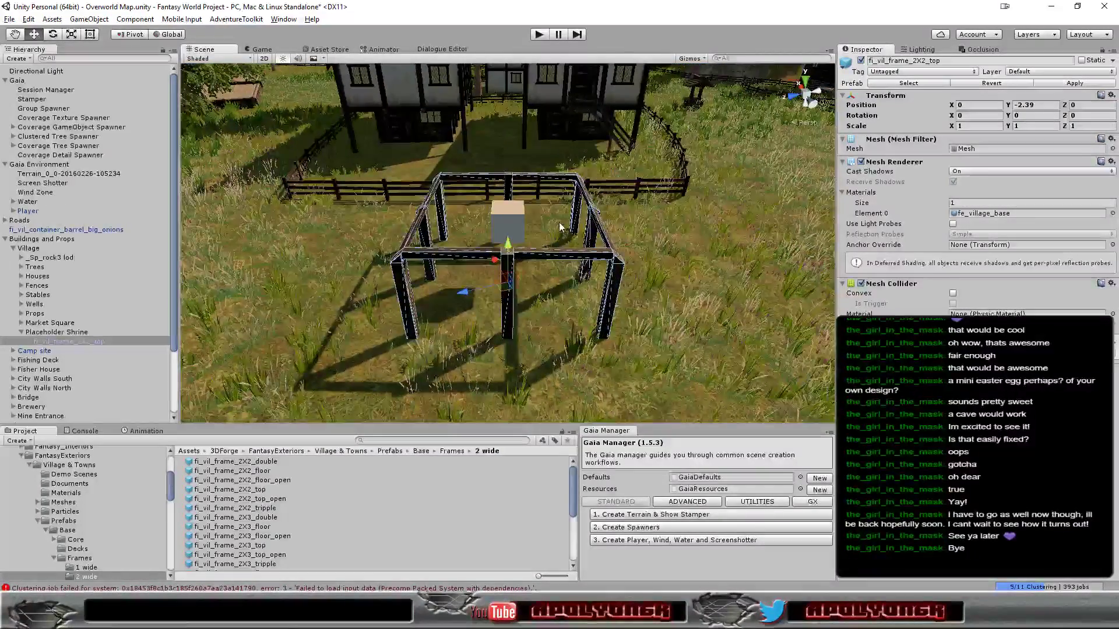
Go from the Base prefabs into the Roofs folder and browse its contents
{"action": "left_click", "coordinate": [421, 452]}
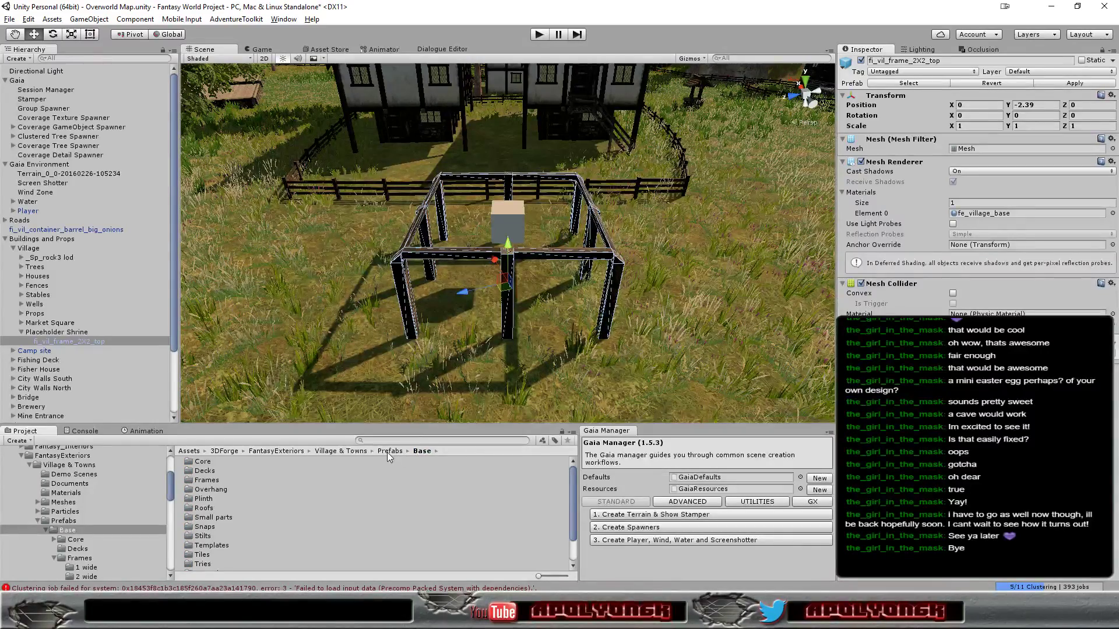
{"action": "double_click", "coordinate": [204, 508]}
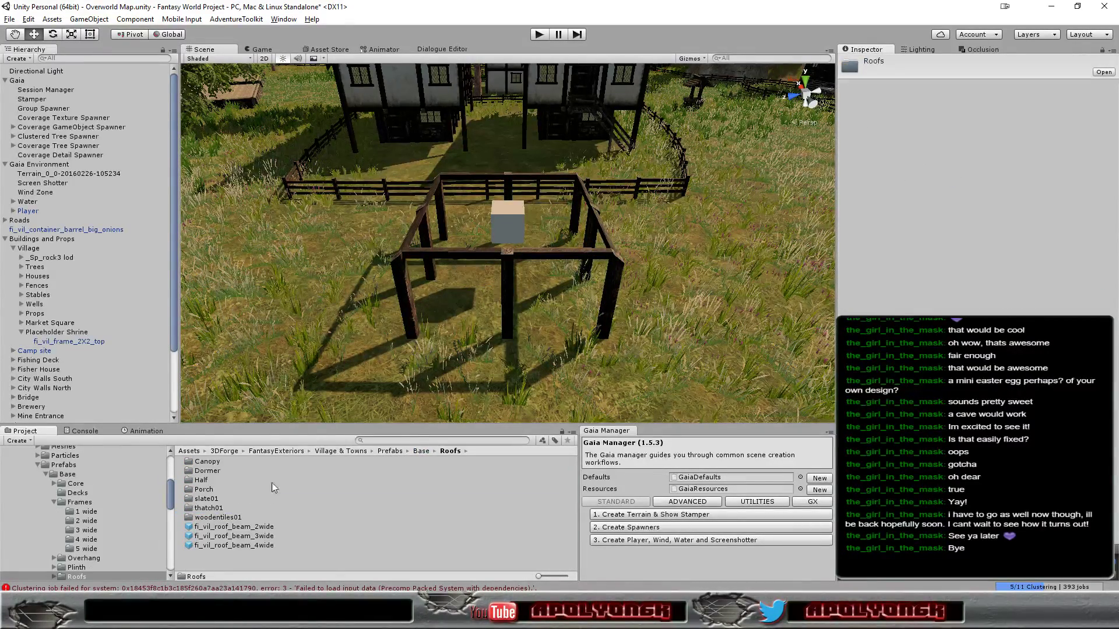
{"action": "scroll", "coordinate": [464, 346], "scroll_direction": "down", "scroll_amount": 8}
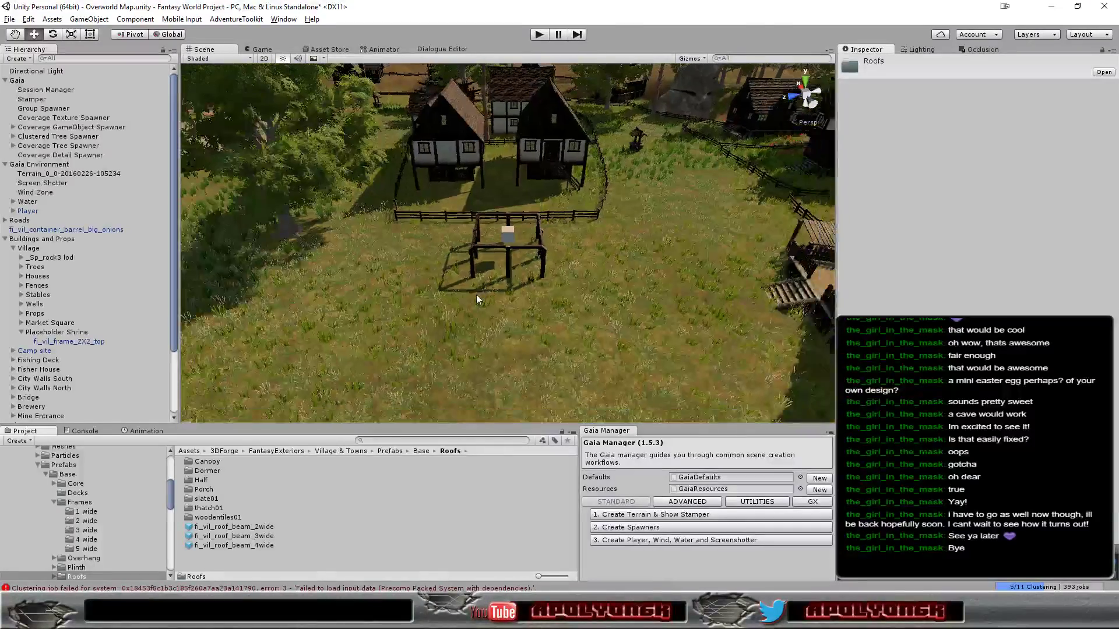
{"action": "scroll", "coordinate": [476, 295], "scroll_direction": "up", "scroll_amount": 8}
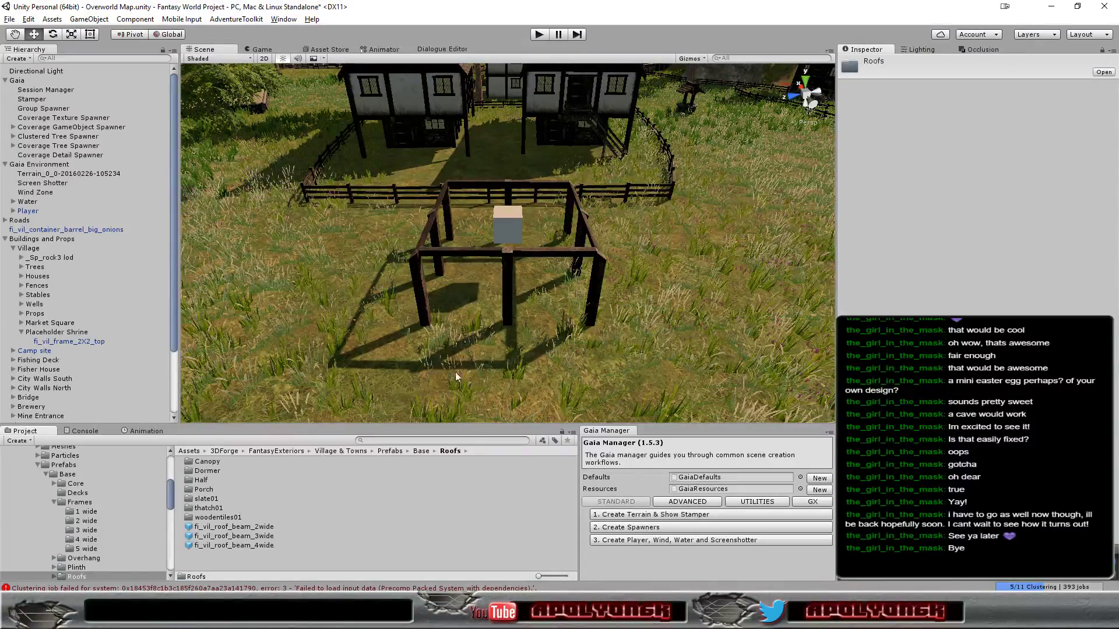
{"action": "scroll", "coordinate": [579, 290], "scroll_direction": "down", "scroll_amount": 1}
{"action": "scroll", "coordinate": [579, 286], "scroll_direction": "down", "scroll_amount": 6}
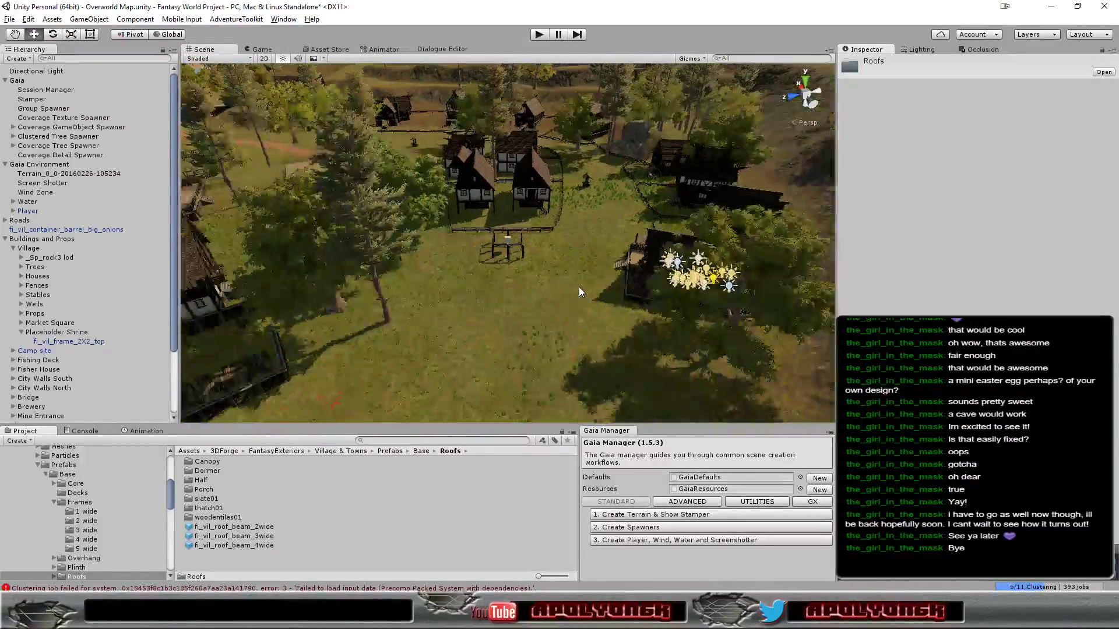
{"action": "scroll", "coordinate": [579, 286], "scroll_direction": "down", "scroll_amount": 2}
{"action": "scroll", "coordinate": [579, 287], "scroll_direction": "up", "scroll_amount": 1}
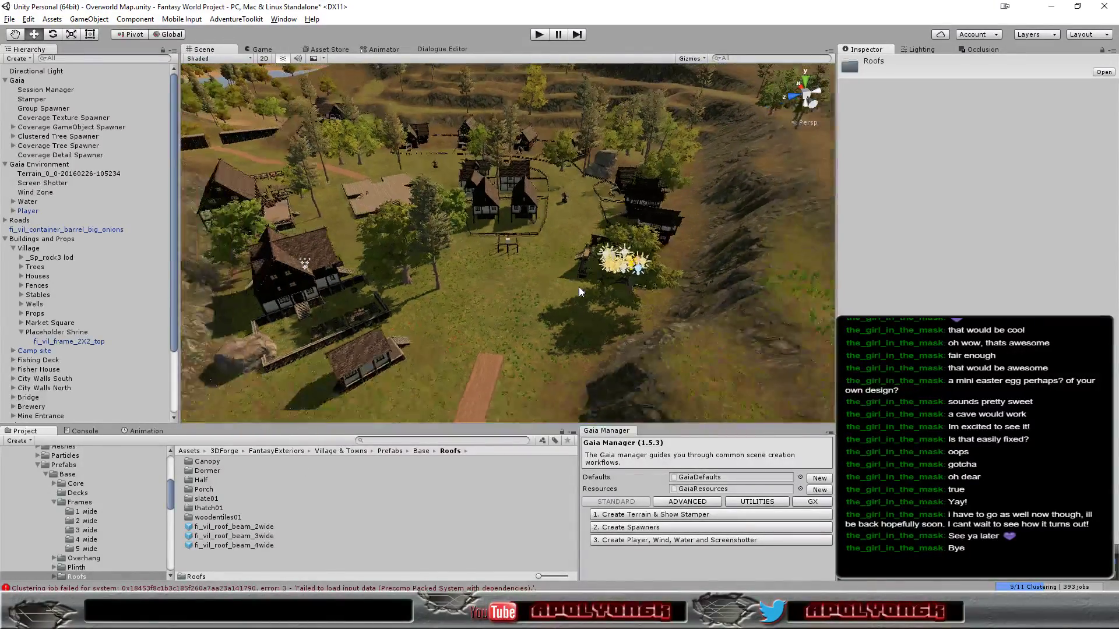
{"action": "scroll", "coordinate": [579, 288], "scroll_direction": "up", "scroll_amount": 3}
{"action": "scroll", "coordinate": [578, 288], "scroll_direction": "up", "scroll_amount": 8}
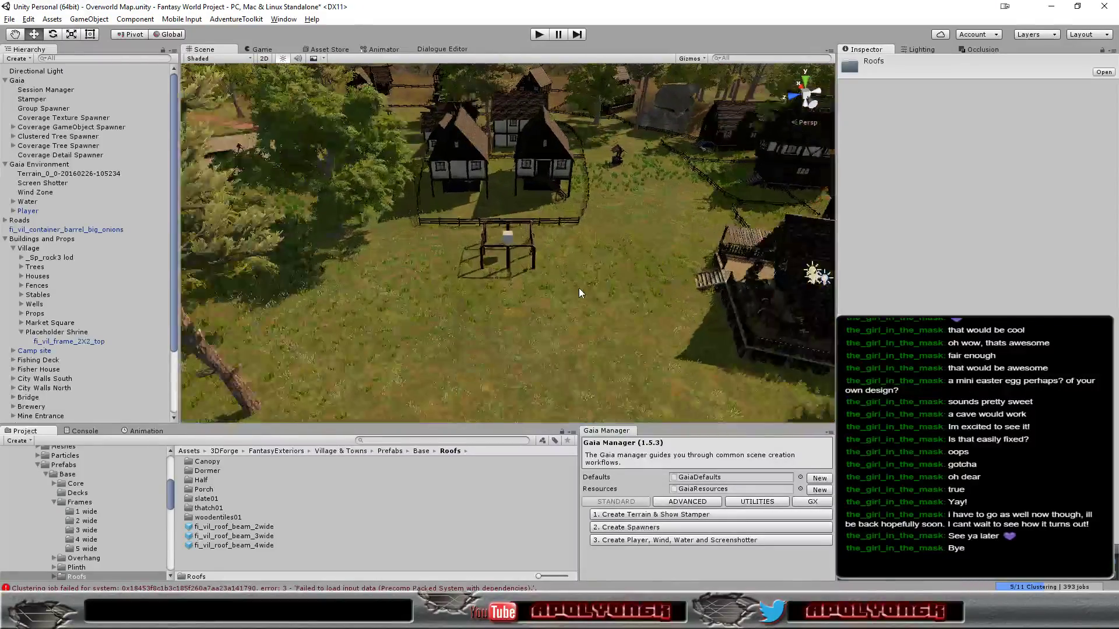
{"action": "scroll", "coordinate": [579, 293], "scroll_direction": "up", "scroll_amount": 2}
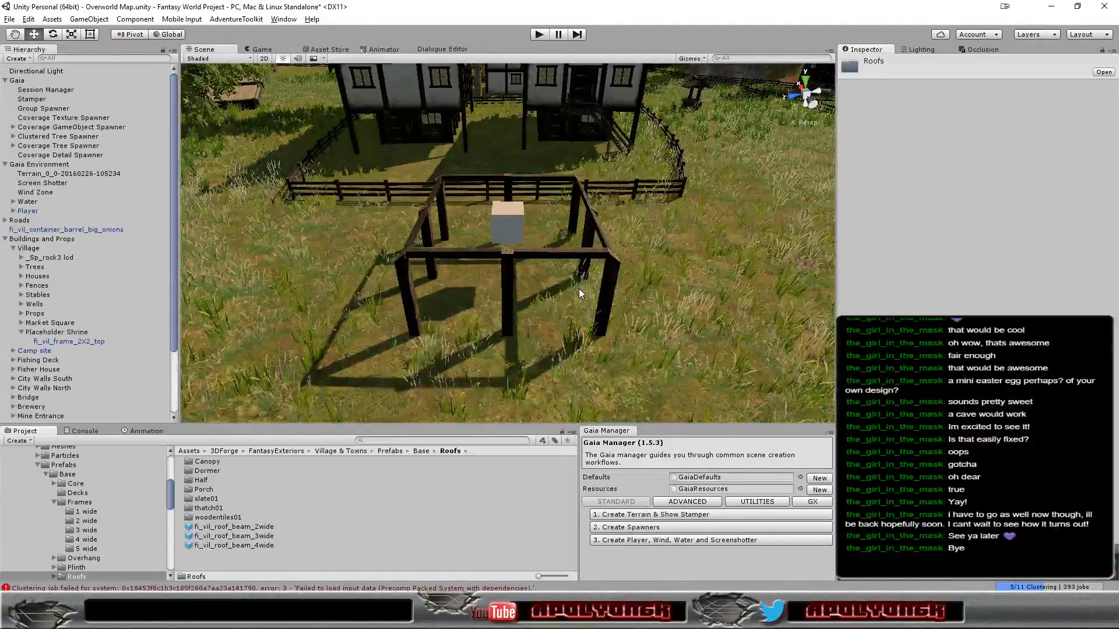
Open the slate01 2-wide roof folder and choose the 2X2_E slate roof prefab
{"action": "left_click", "coordinate": [205, 500]}
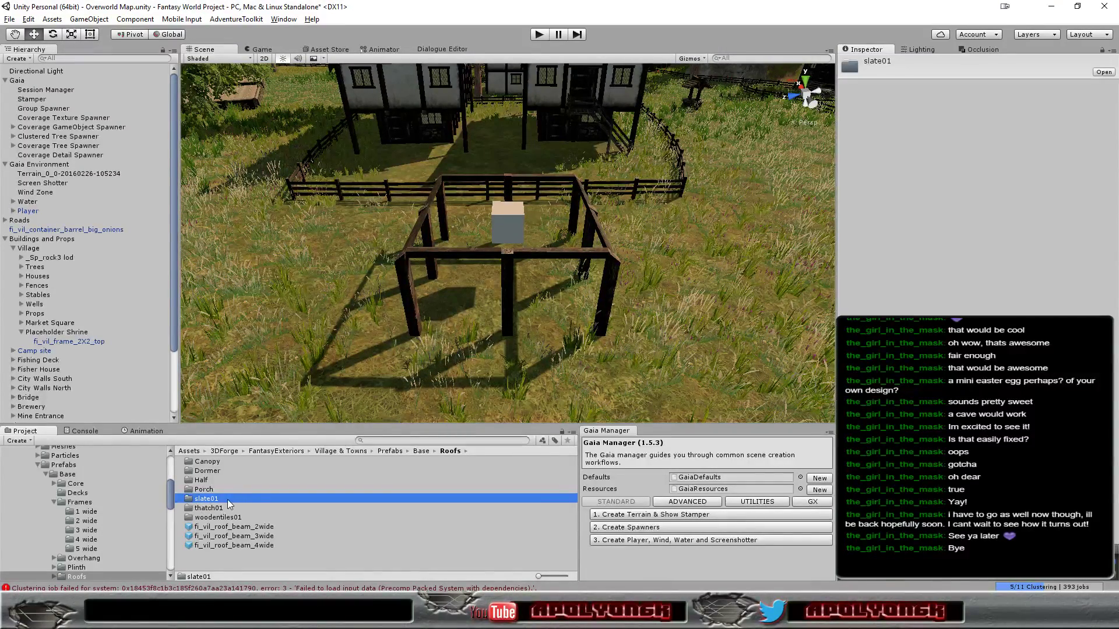
{"action": "double_click", "coordinate": [209, 500]}
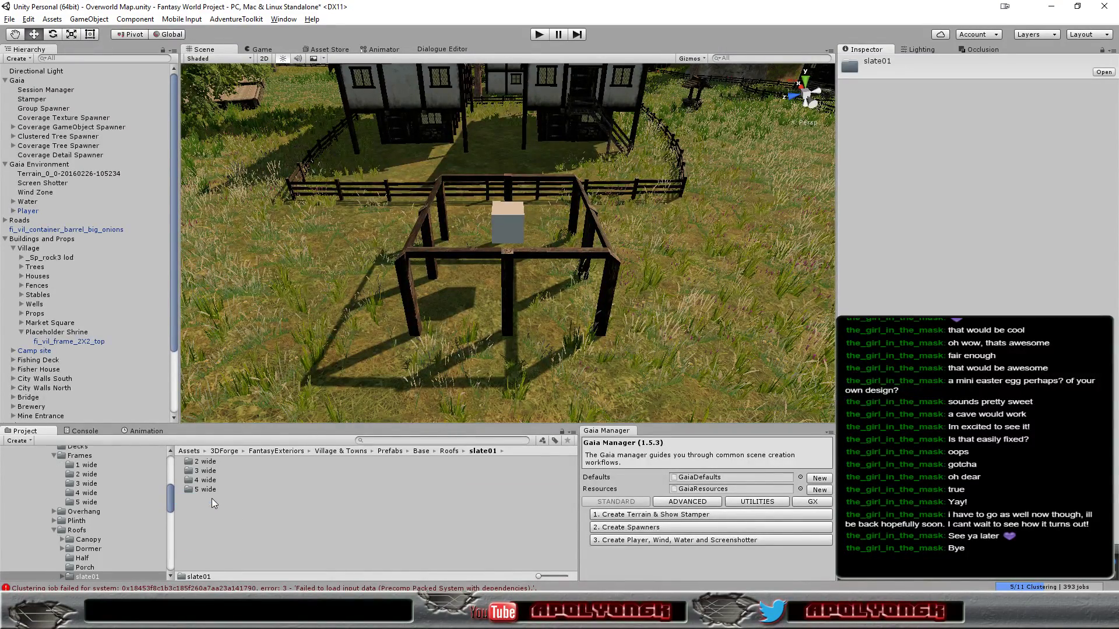
{"action": "double_click", "coordinate": [203, 462]}
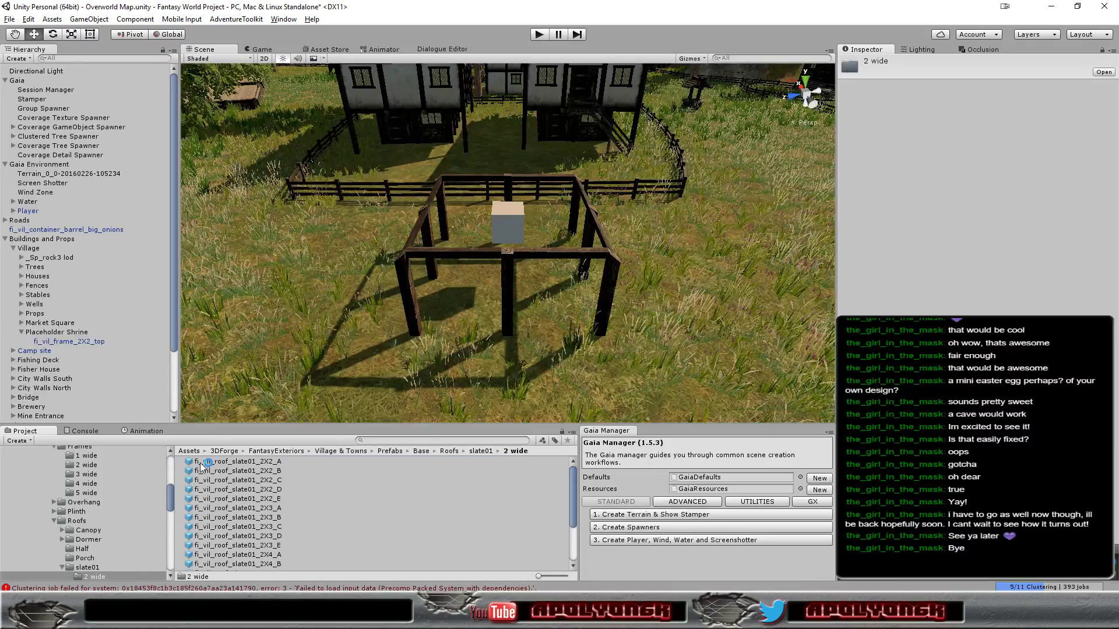
{"action": "left_click", "coordinate": [260, 464]}
{"action": "left_click", "coordinate": [264, 479]}
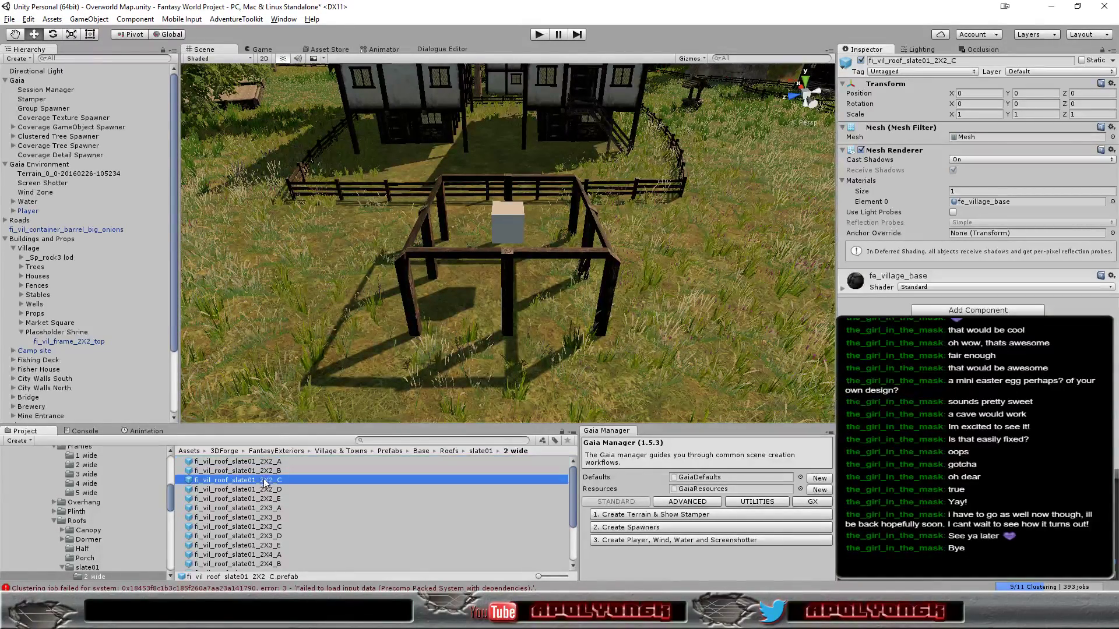
{"action": "left_click", "coordinate": [260, 489]}
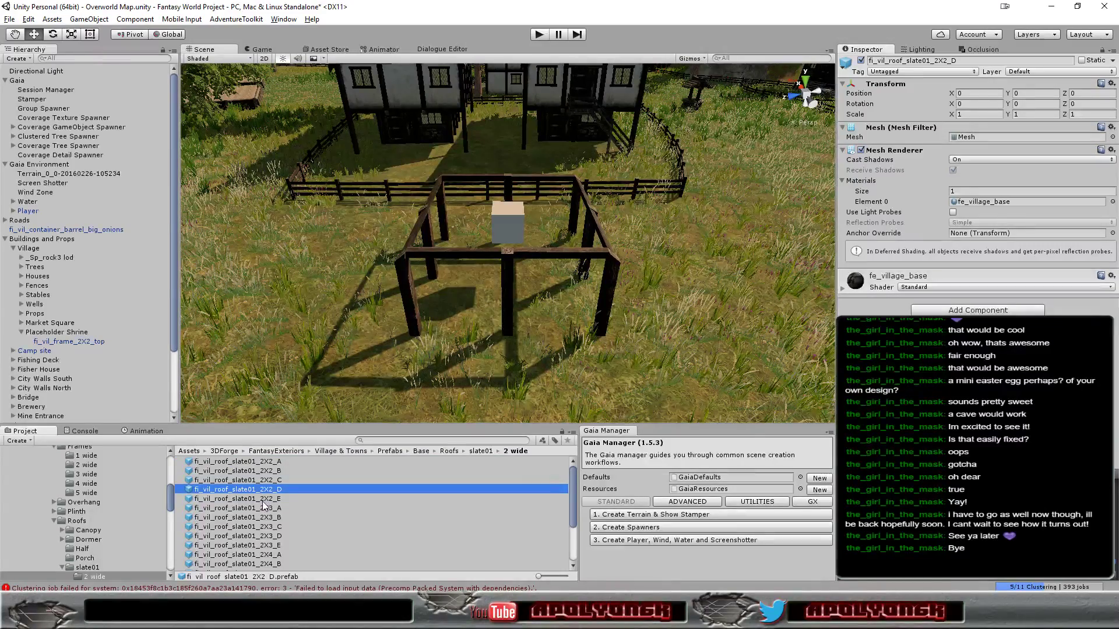
{"action": "left_click", "coordinate": [263, 501]}
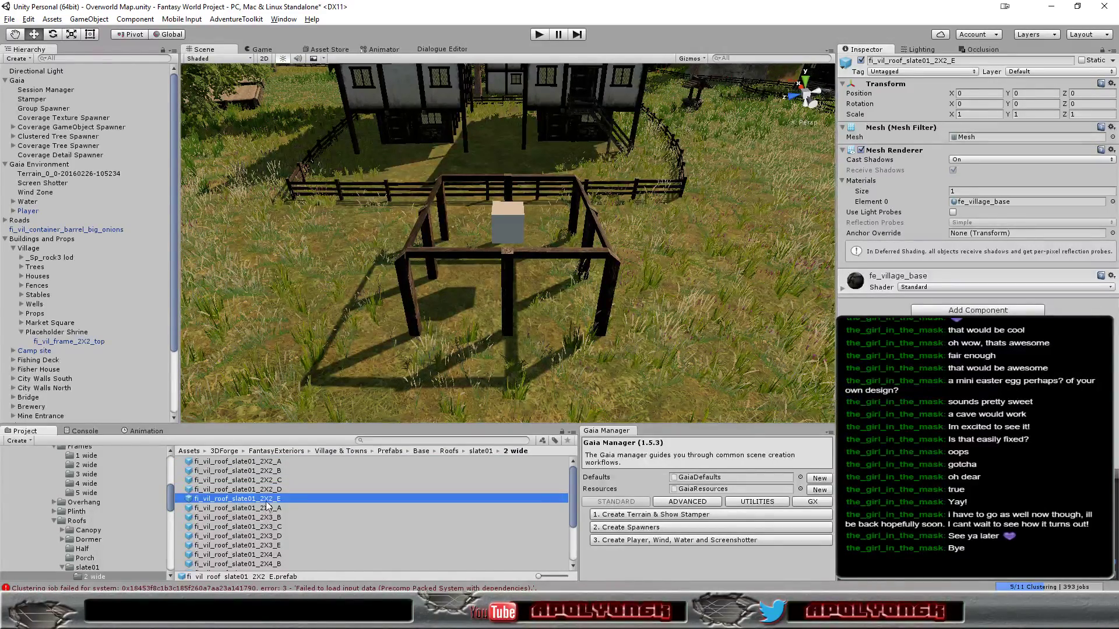
Parent fi_vil_roof_slate01_2X2_E under the shrine frame and orbit to inspect it over the posts
{"action": "left_click_drag", "start_coordinate": [266, 501], "coordinate": [83, 345]}
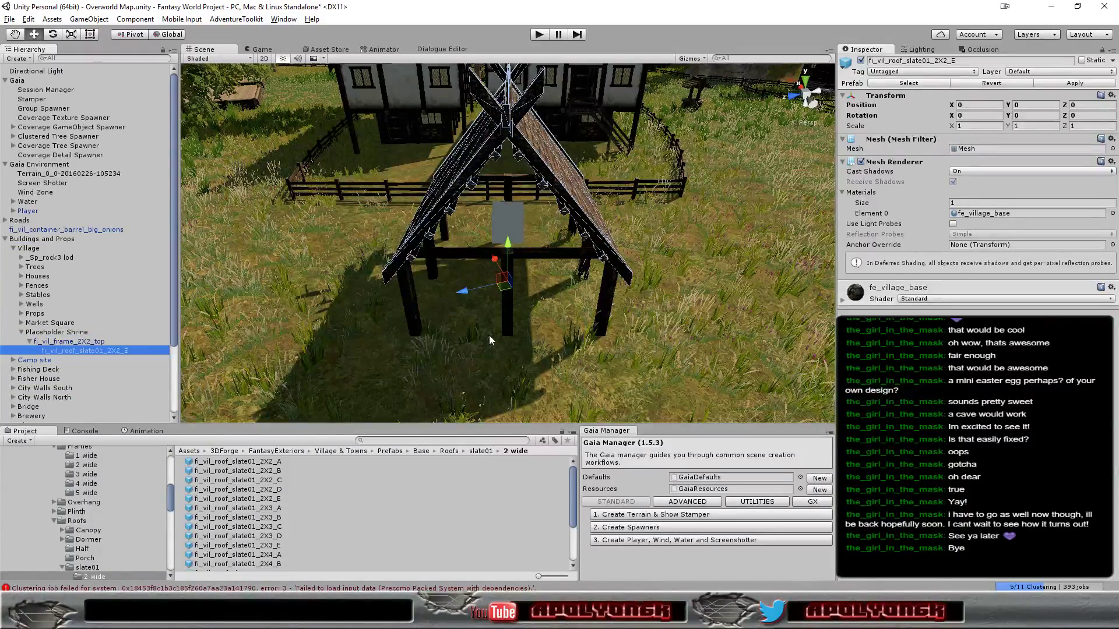
{"action": "left_click_drag", "start_coordinate": [484, 373], "coordinate": [523, 317], "text": "alt"}
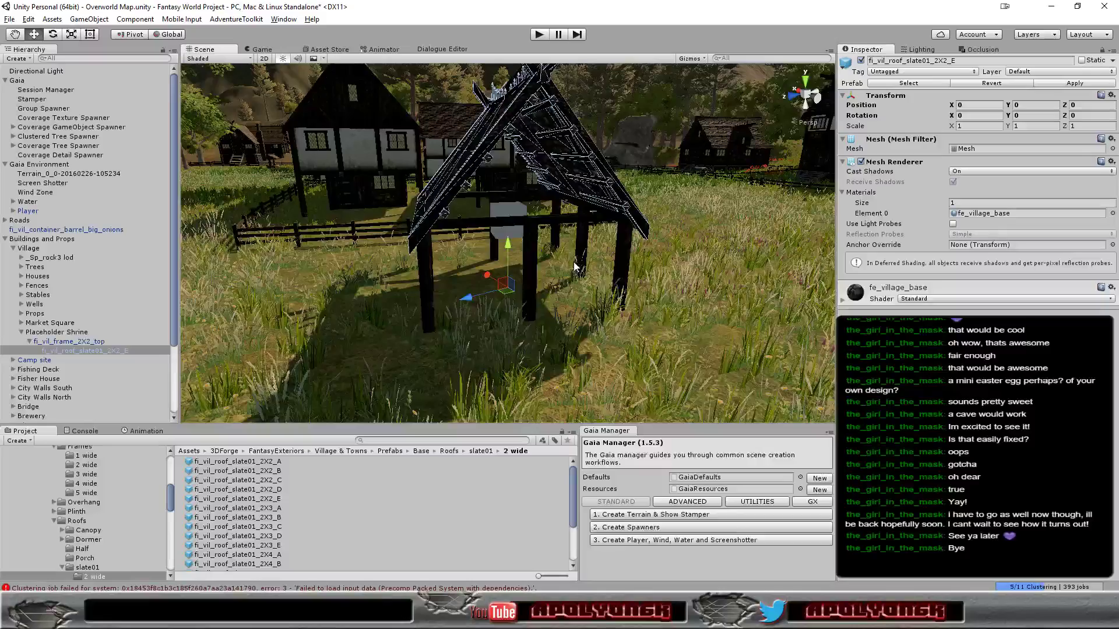
{"action": "scroll", "coordinate": [573, 261], "scroll_direction": "up", "scroll_amount": 3}
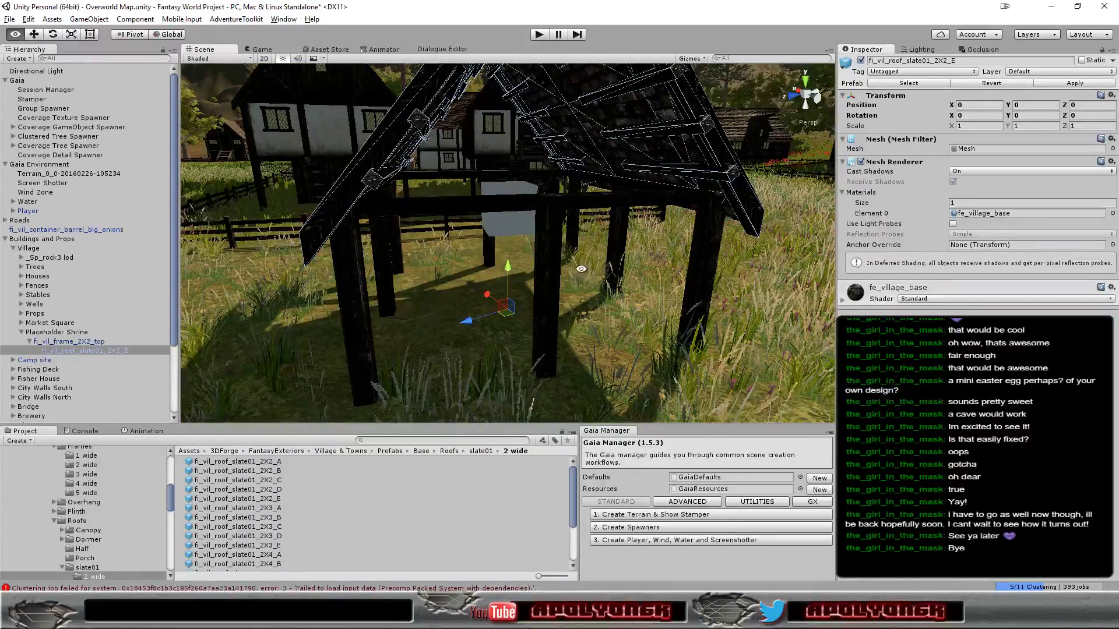
{"action": "left_click_drag", "start_coordinate": [574, 280], "coordinate": [521, 137], "text": "alt"}
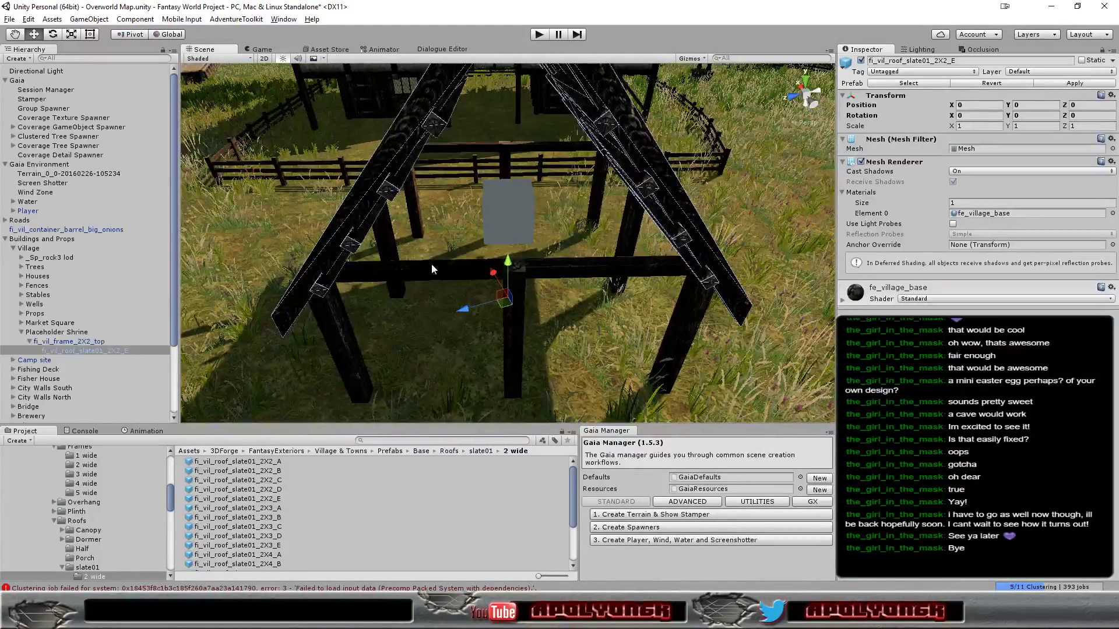
{"action": "left_click_drag", "start_coordinate": [493, 340], "coordinate": [476, 295], "text": "alt"}
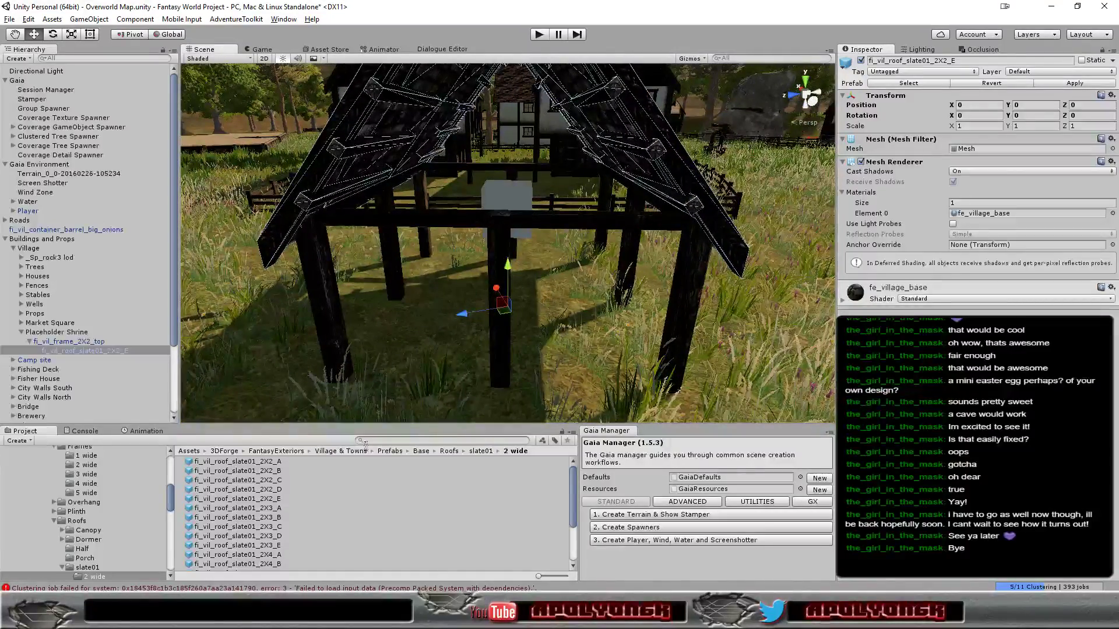
Open Tries/Wood_01 and preview truss prefabs, docking the Inspector as its own column
{"action": "left_click", "coordinate": [53, 521]}
{"action": "scroll", "coordinate": [93, 529], "scroll_direction": "down", "scroll_amount": 2}
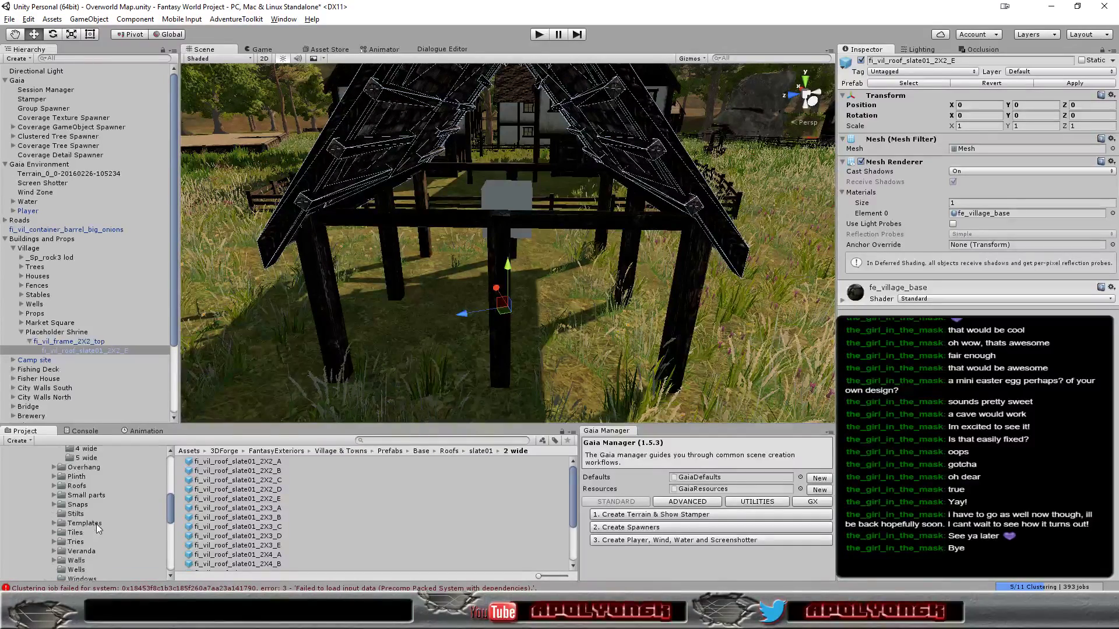
{"action": "left_click", "coordinate": [76, 508]}
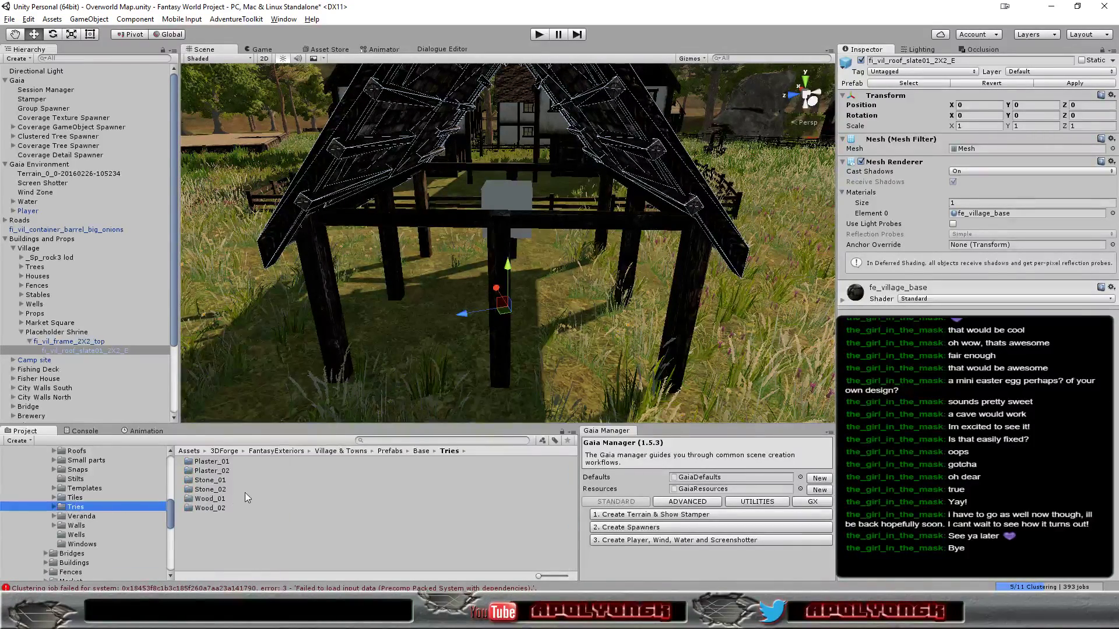
{"action": "double_click", "coordinate": [224, 500]}
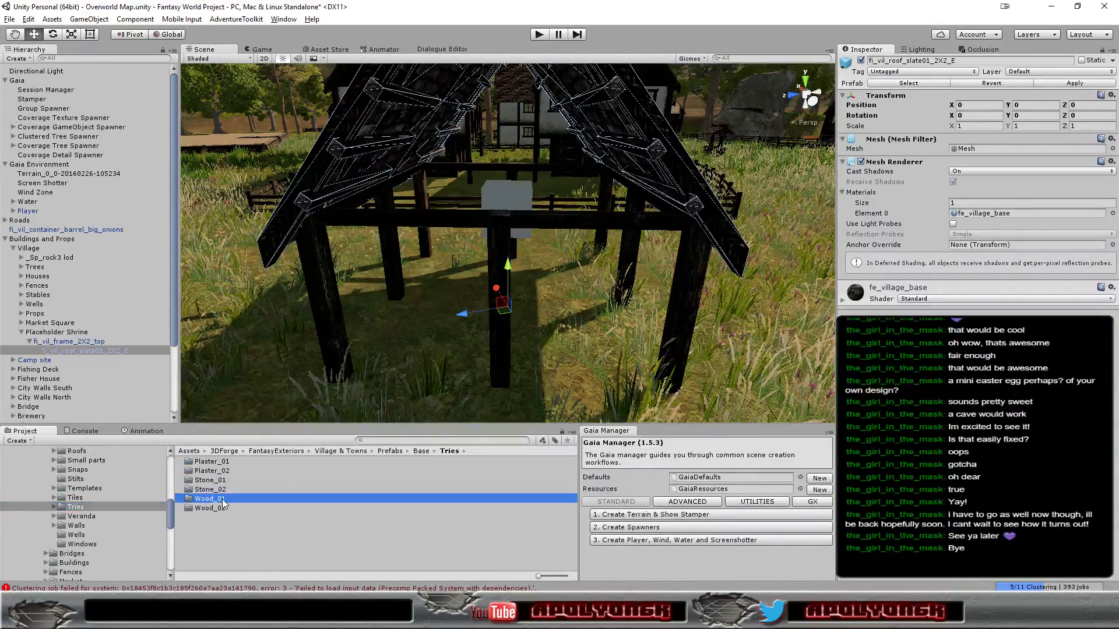
{"action": "left_click", "coordinate": [297, 461]}
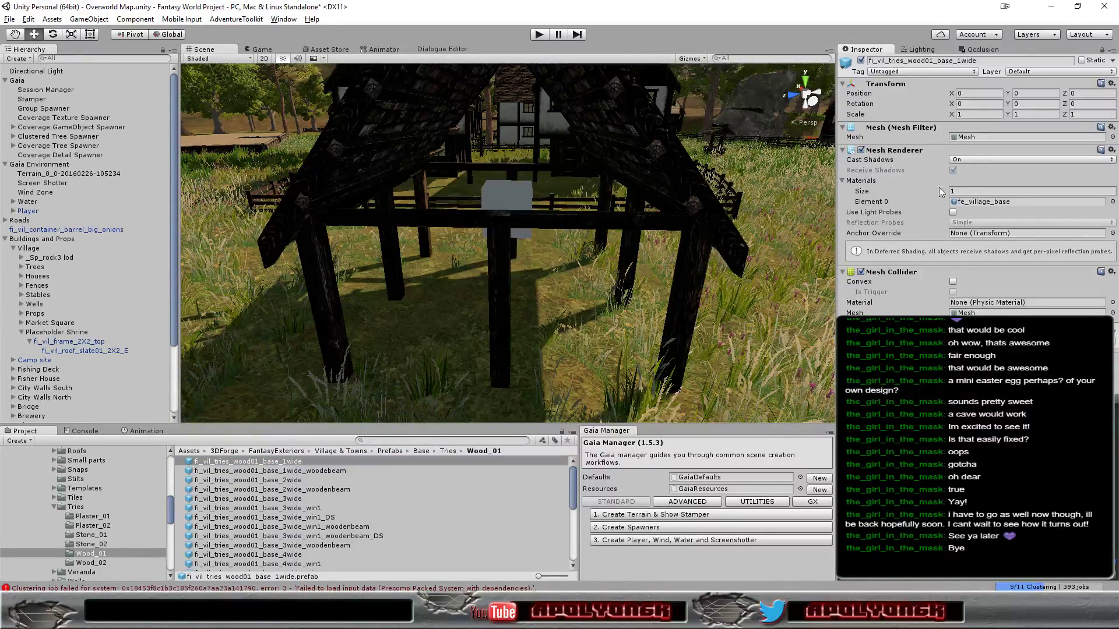
{"action": "left_click_drag", "start_coordinate": [863, 53], "coordinate": [774, 77]}
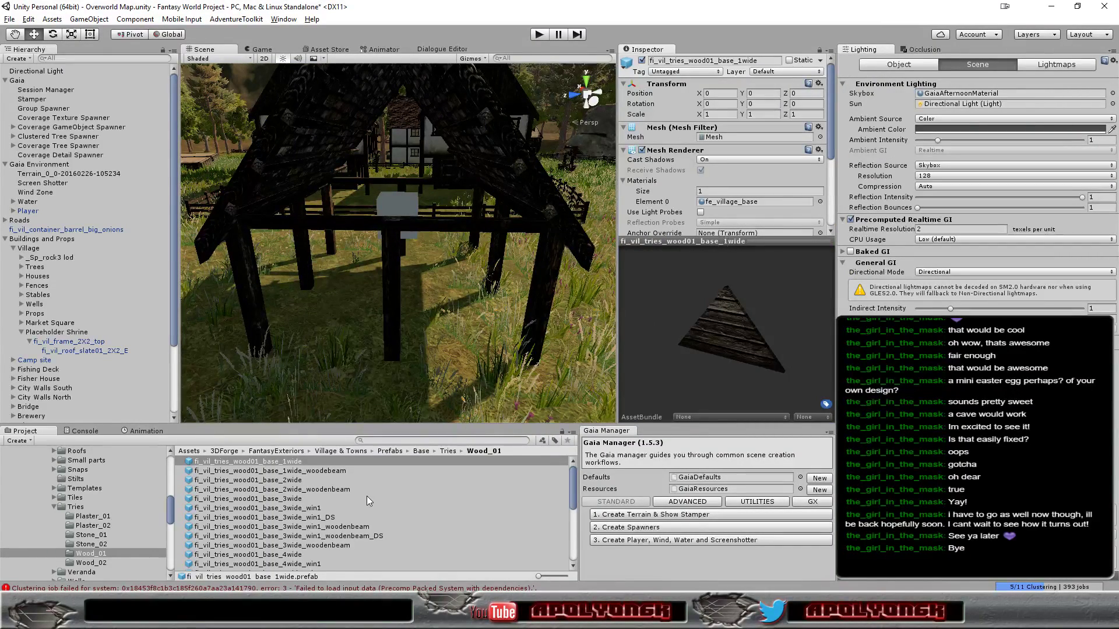
{"action": "left_click", "coordinate": [292, 481]}
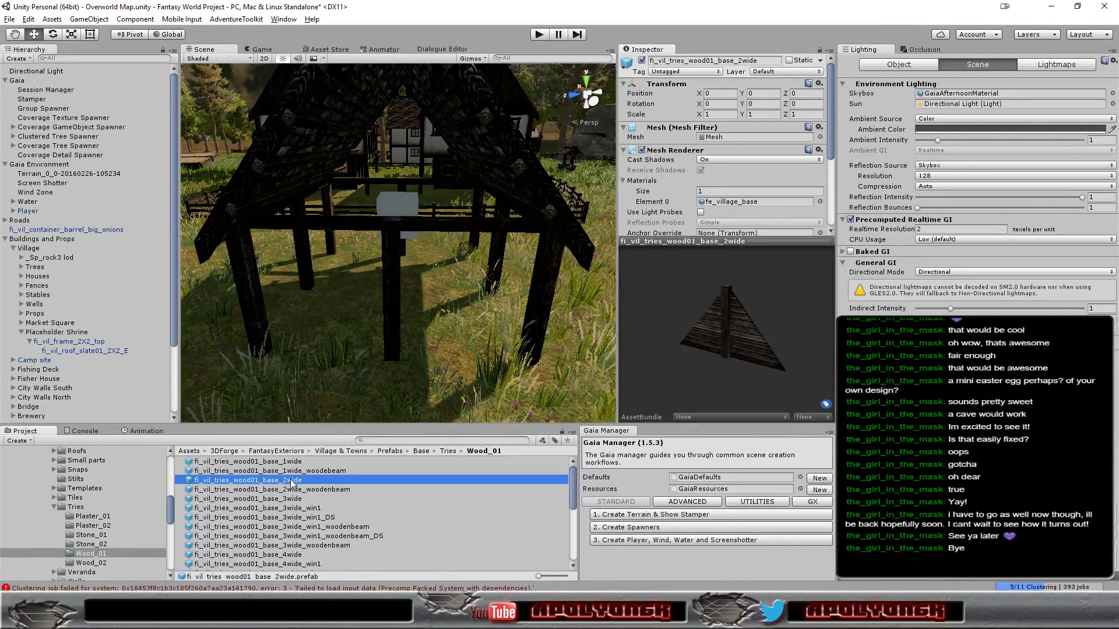
{"action": "left_click", "coordinate": [314, 490]}
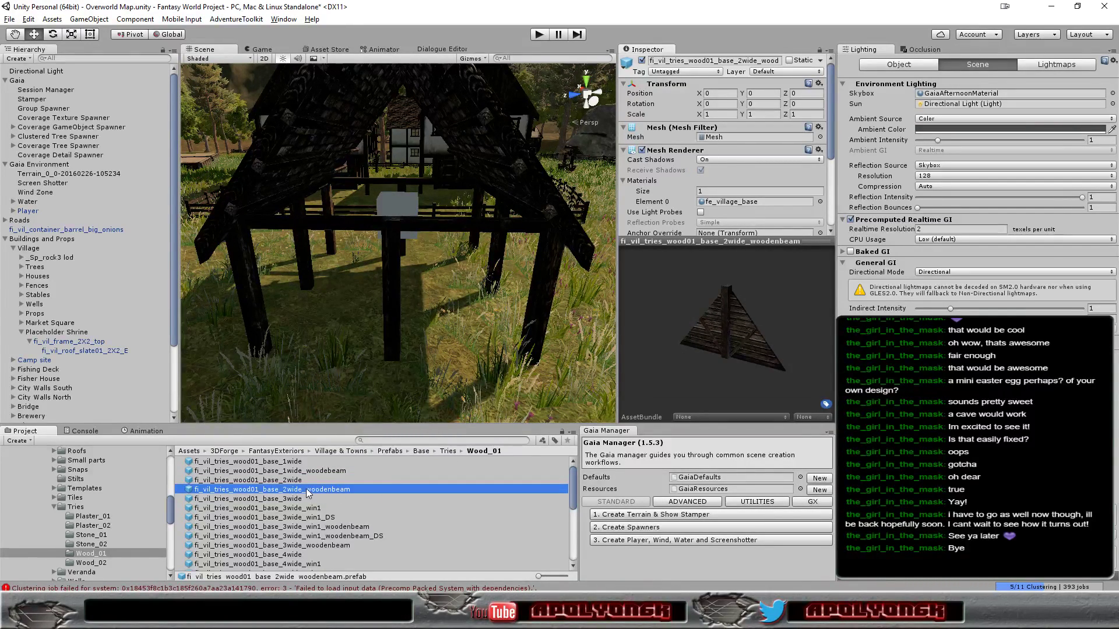
Parent the 2wide_woodenbeam truss under the shrine frame and raise it to Y 3
{"action": "left_click_drag", "start_coordinate": [307, 492], "coordinate": [85, 349]}
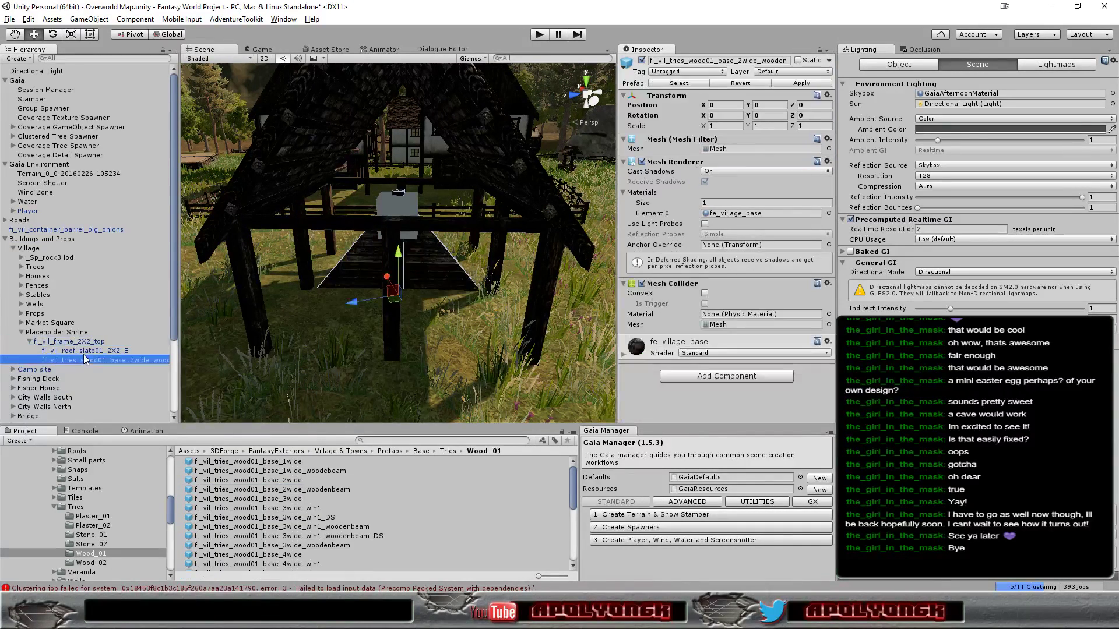
{"action": "left_click_drag", "start_coordinate": [398, 257], "coordinate": [398, 153]}
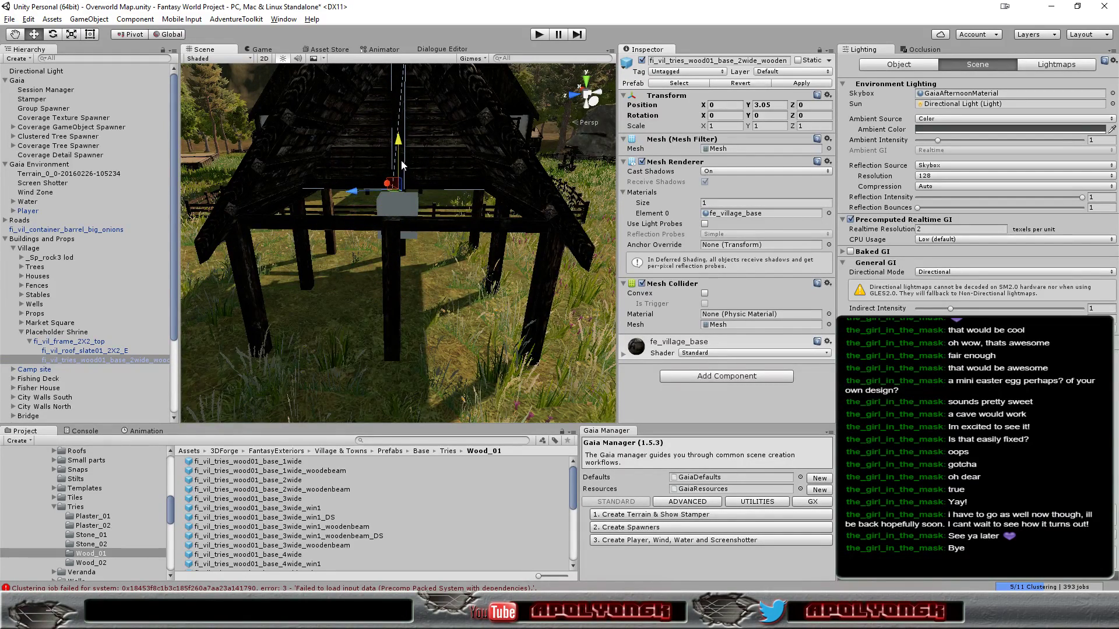
{"action": "left_click", "coordinate": [774, 105]}
{"action": "type", "text": "3.00"}
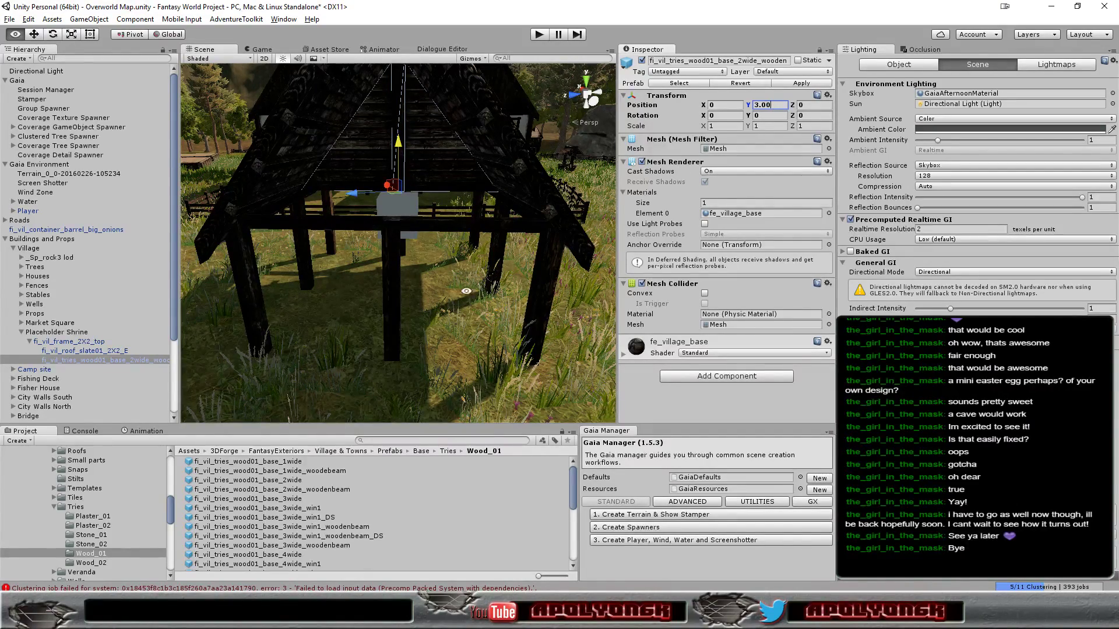
Slide the truss along the roof toward the gable, using local axes to centre it
{"action": "left_click_drag", "start_coordinate": [512, 235], "coordinate": [874, 318], "text": "alt"}
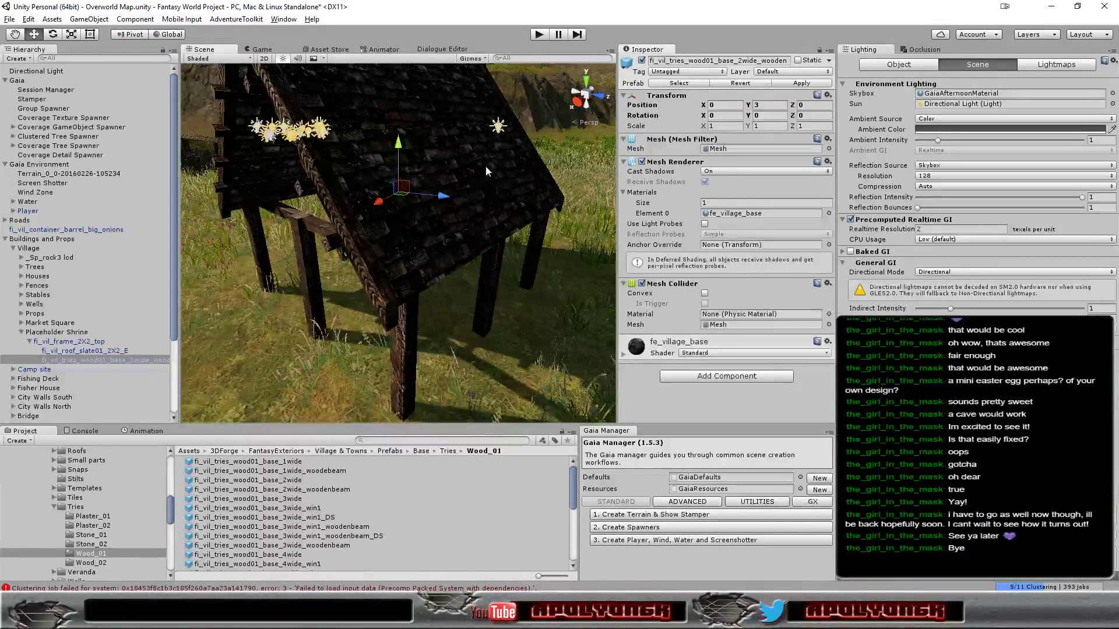
{"action": "left_click_drag", "start_coordinate": [379, 205], "coordinate": [336, 215]}
{"action": "left_click_drag", "start_coordinate": [310, 330], "coordinate": [457, 373], "text": "alt"}
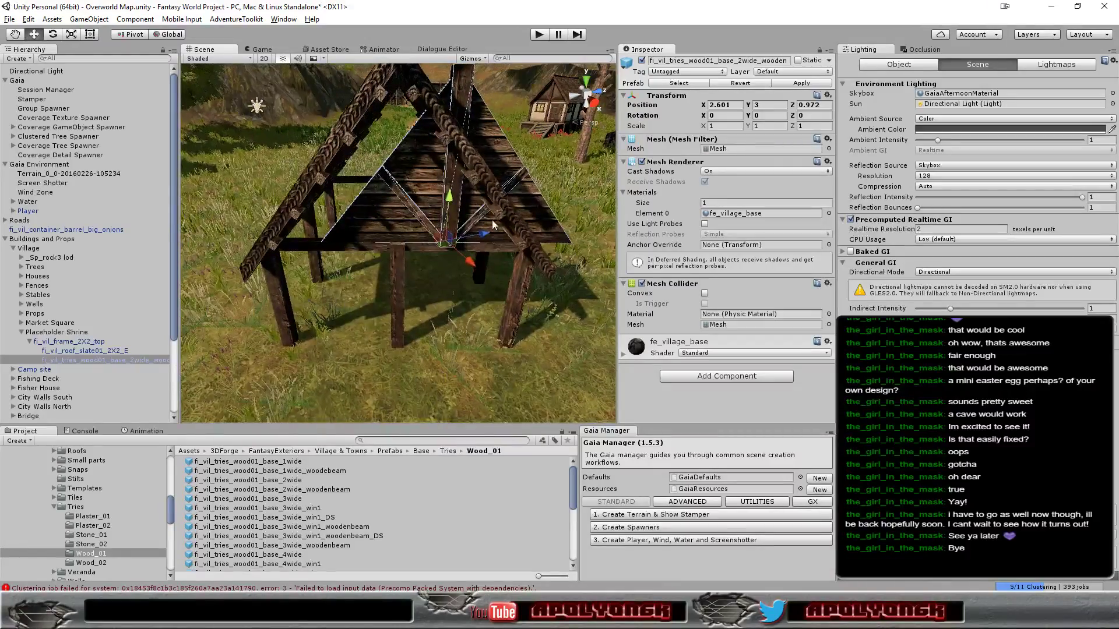
{"action": "scroll", "coordinate": [471, 250], "scroll_direction": "up", "scroll_amount": 6}
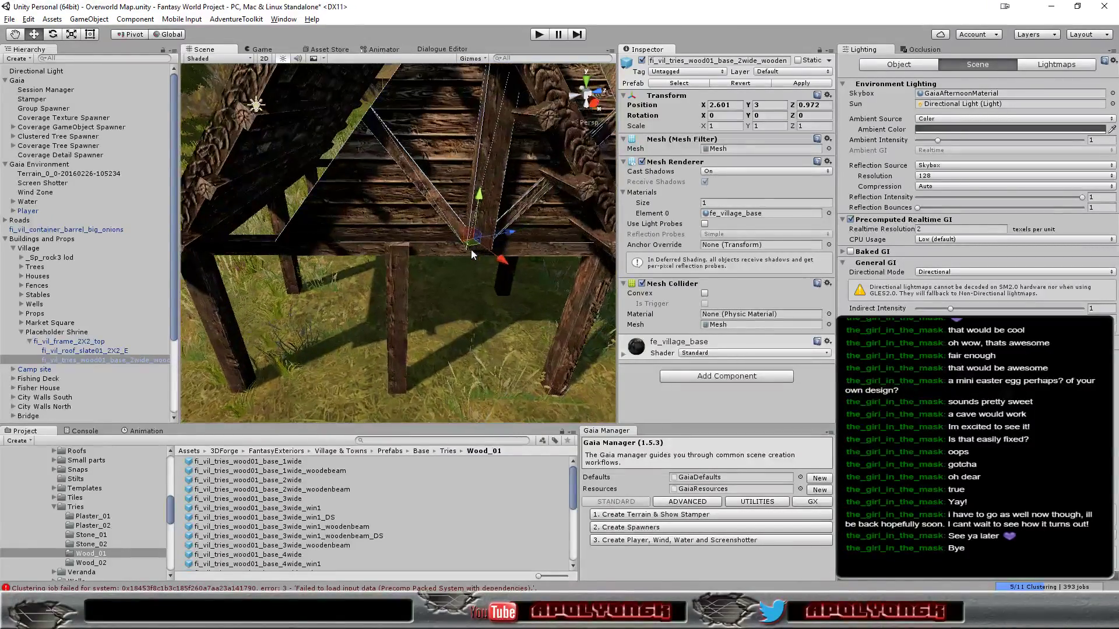
{"action": "scroll", "coordinate": [471, 250], "scroll_direction": "down", "scroll_amount": 4}
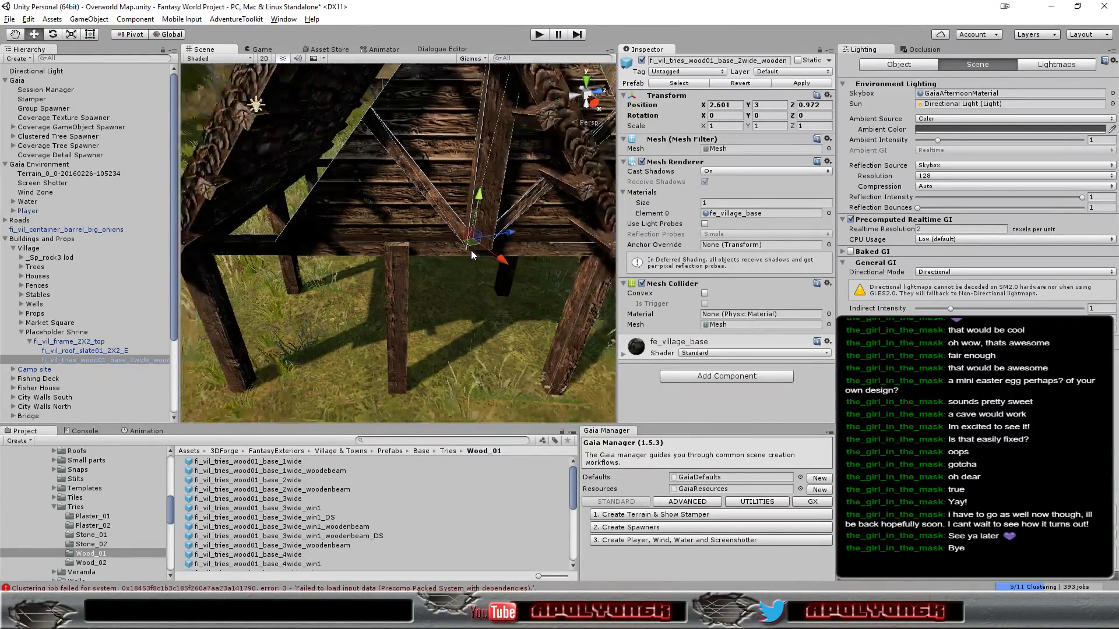
{"action": "left_click", "coordinate": [167, 34]}
{"action": "left_click_drag", "start_coordinate": [529, 245], "coordinate": [437, 256]}
{"action": "scroll", "coordinate": [432, 252], "scroll_direction": "up", "scroll_amount": 1}
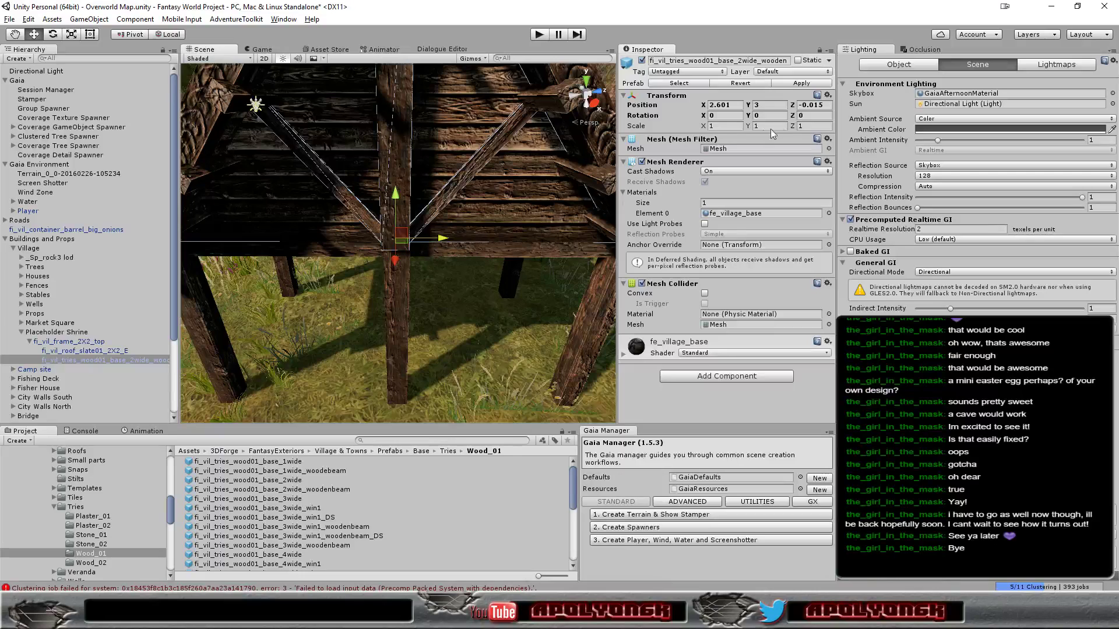
Set the truss's Z position to 0 and nudge it onto the post
{"action": "left_click", "coordinate": [827, 105]}
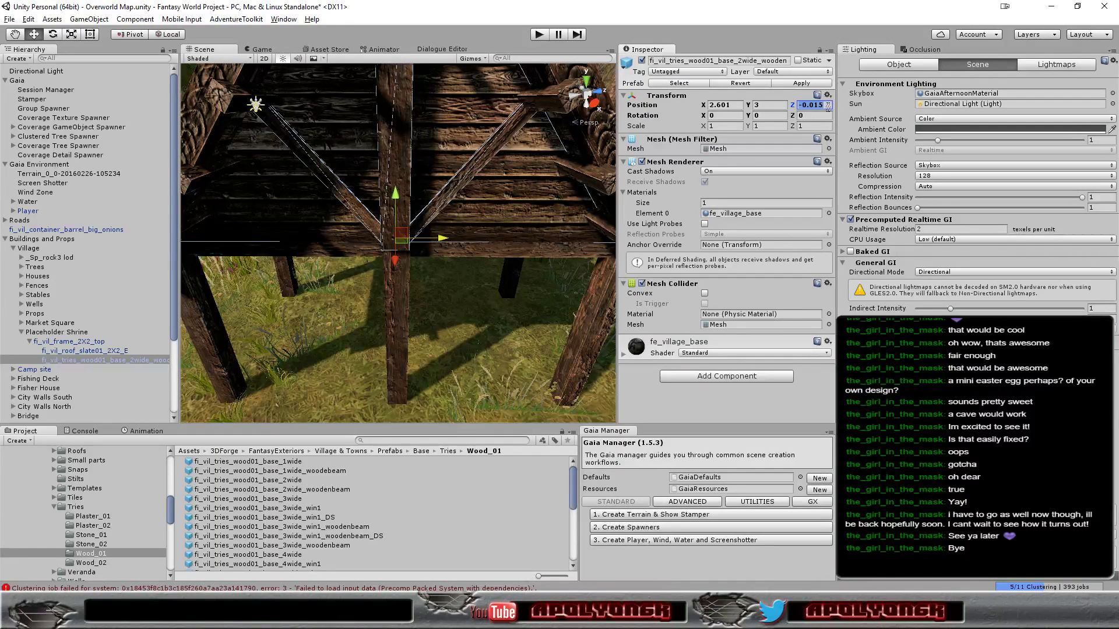
{"action": "type", "text": "0"}
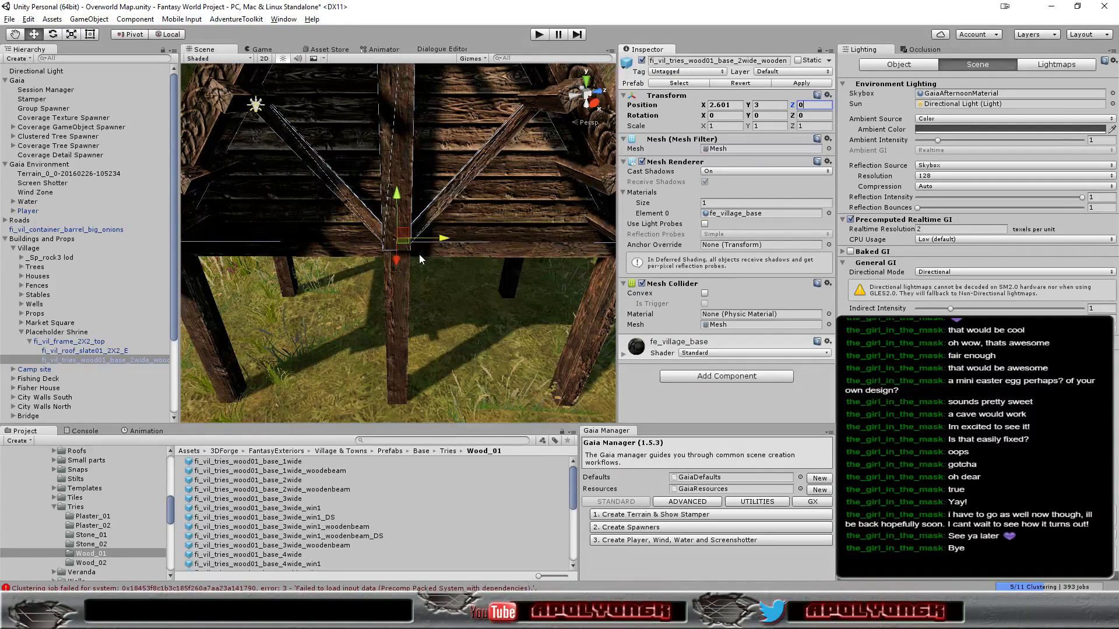
{"action": "scroll", "coordinate": [420, 257], "scroll_direction": "up", "scroll_amount": 2}
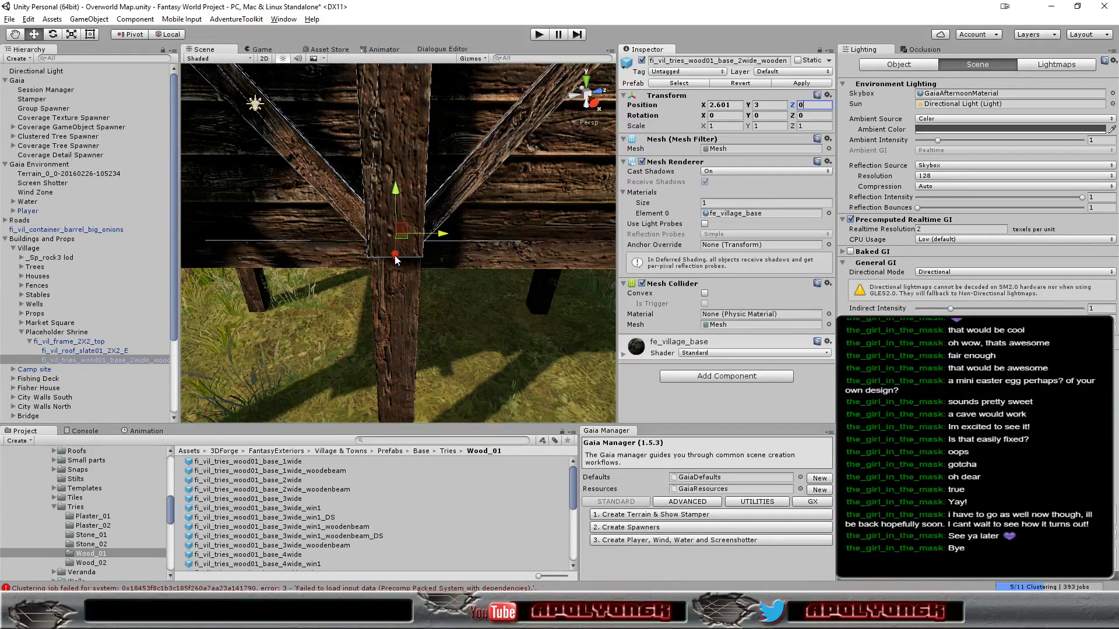
{"action": "left_click_drag", "start_coordinate": [395, 259], "coordinate": [421, 249]}
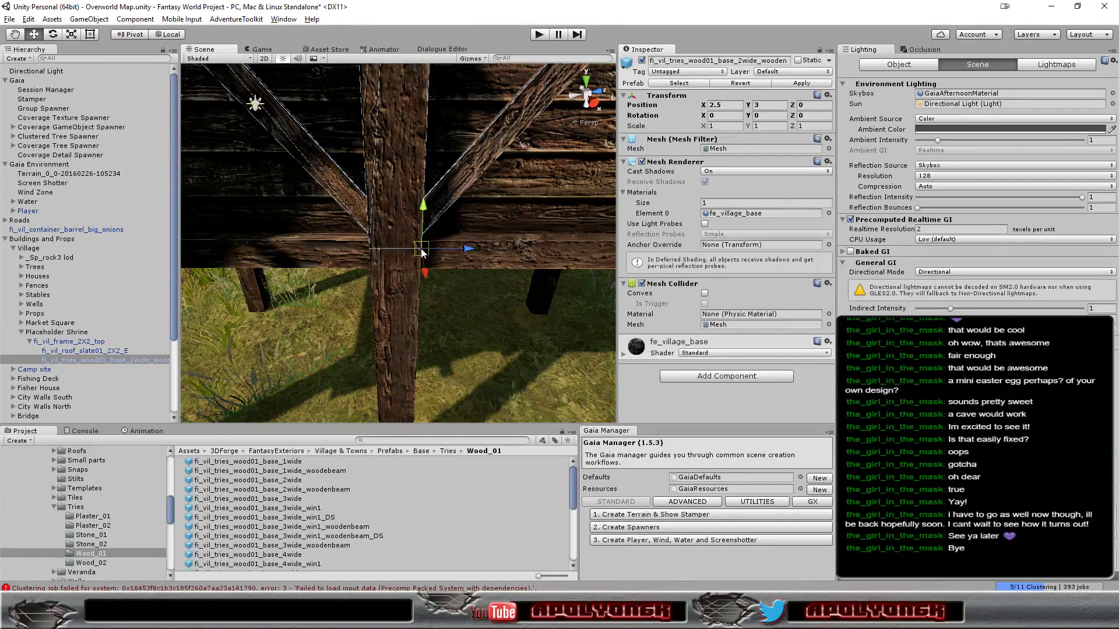
{"action": "scroll", "coordinate": [440, 262], "scroll_direction": "down", "scroll_amount": 5}
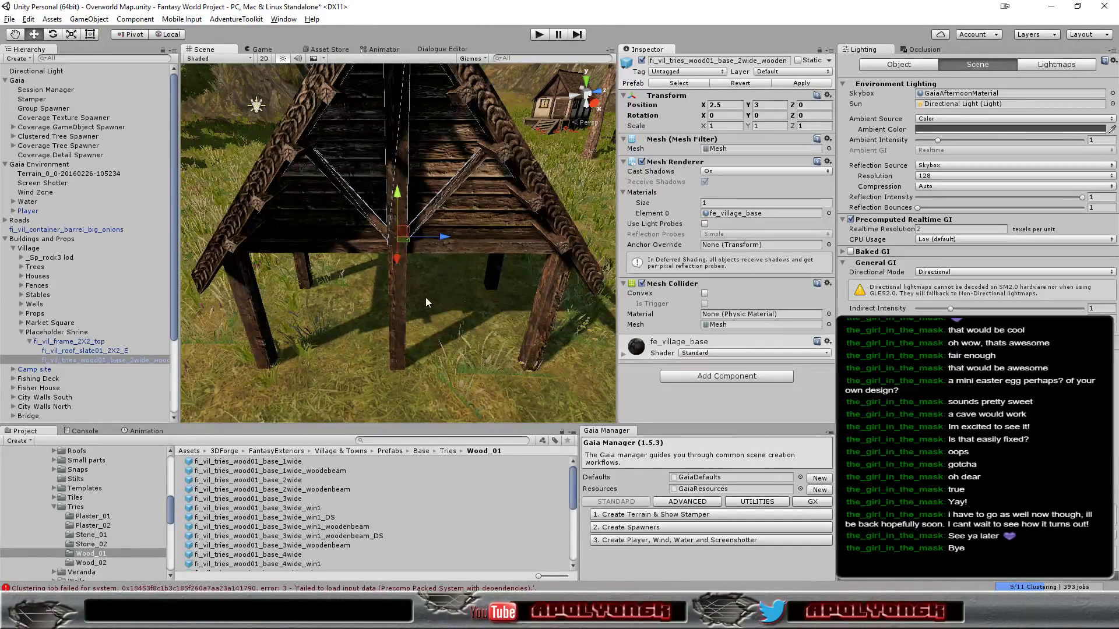
{"action": "left_click_drag", "start_coordinate": [425, 302], "coordinate": [302, 300], "text": "alt"}
{"action": "key", "text": "ctrl+d"}
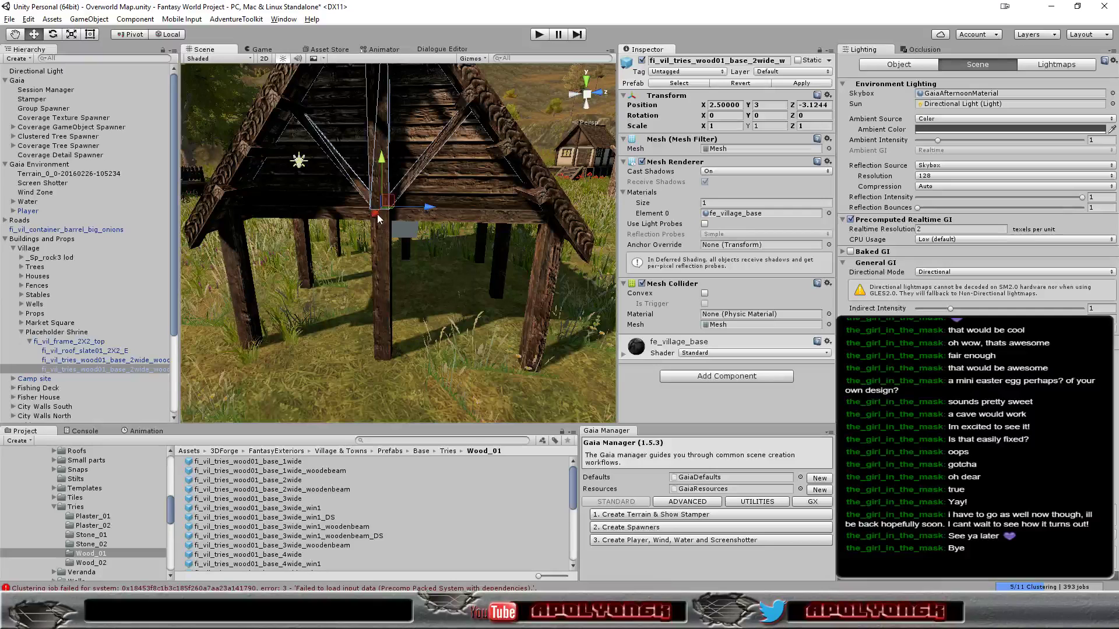
{"action": "left_click_drag", "start_coordinate": [378, 217], "coordinate": [414, 141]}
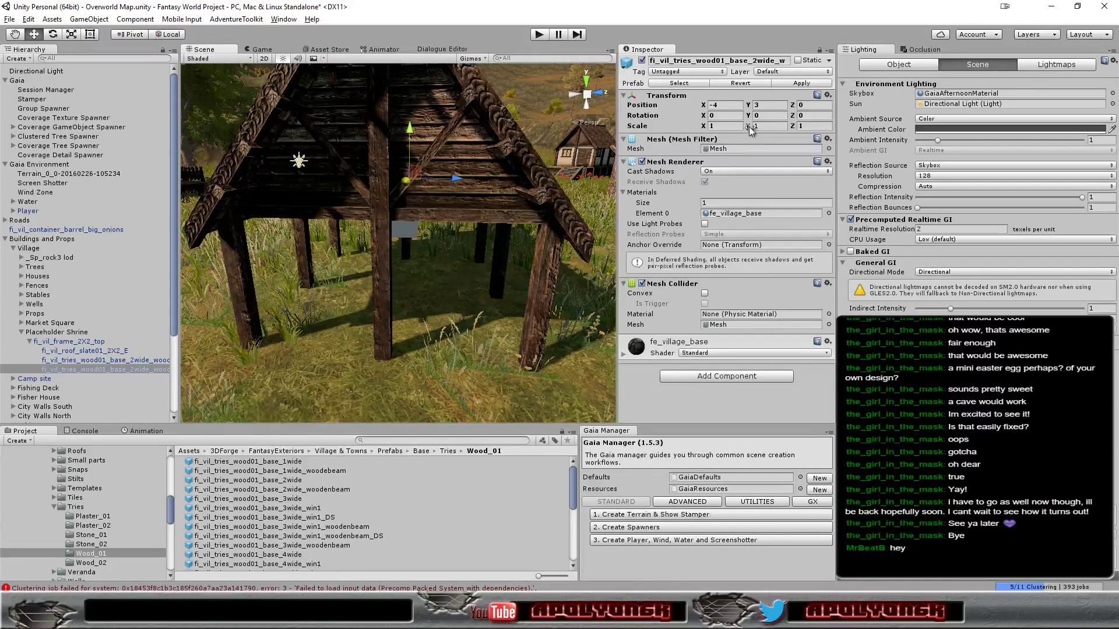
{"action": "left_click", "coordinate": [770, 116]}
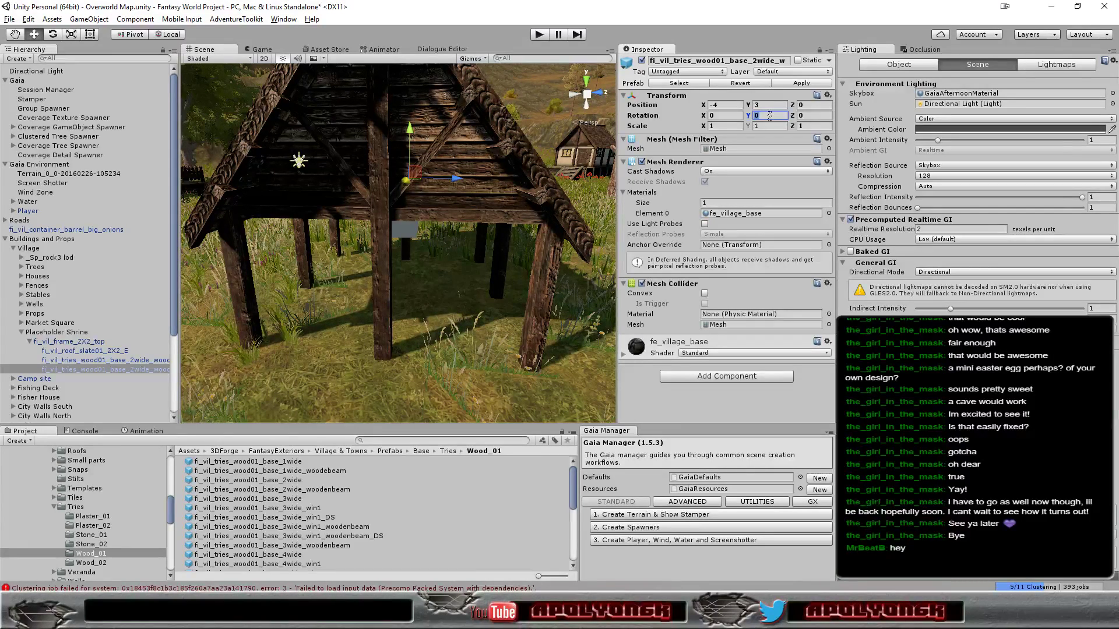
{"action": "type", "text": "180"}
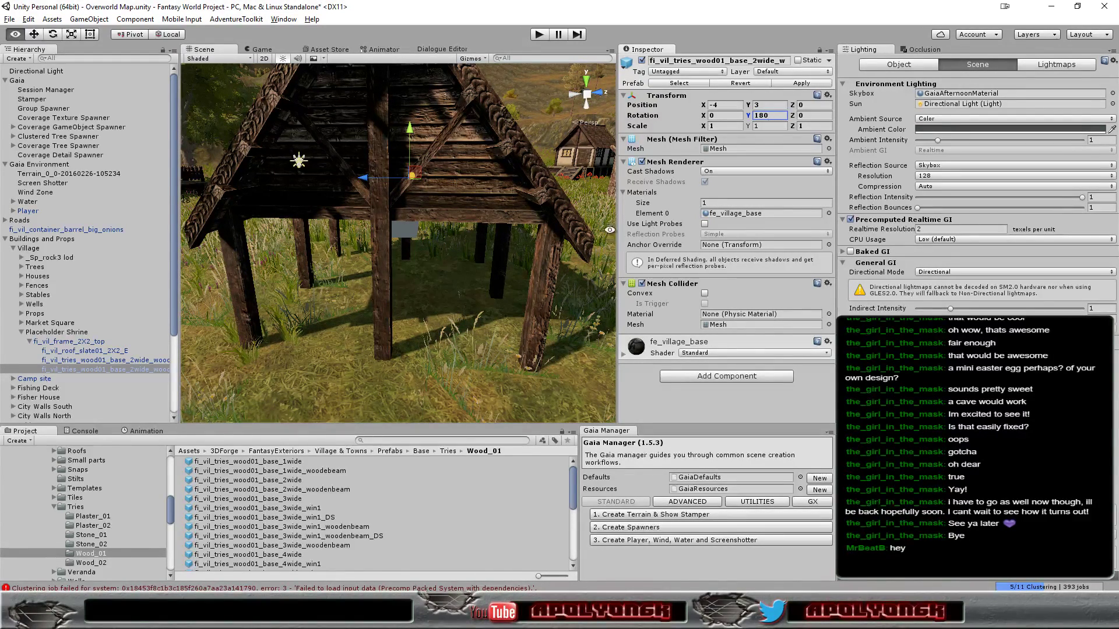
{"action": "right_click_drag", "start_coordinate": [408, 233], "coordinate": [600, 278]}
{"action": "left_click_drag", "start_coordinate": [603, 270], "coordinate": [513, 240]}
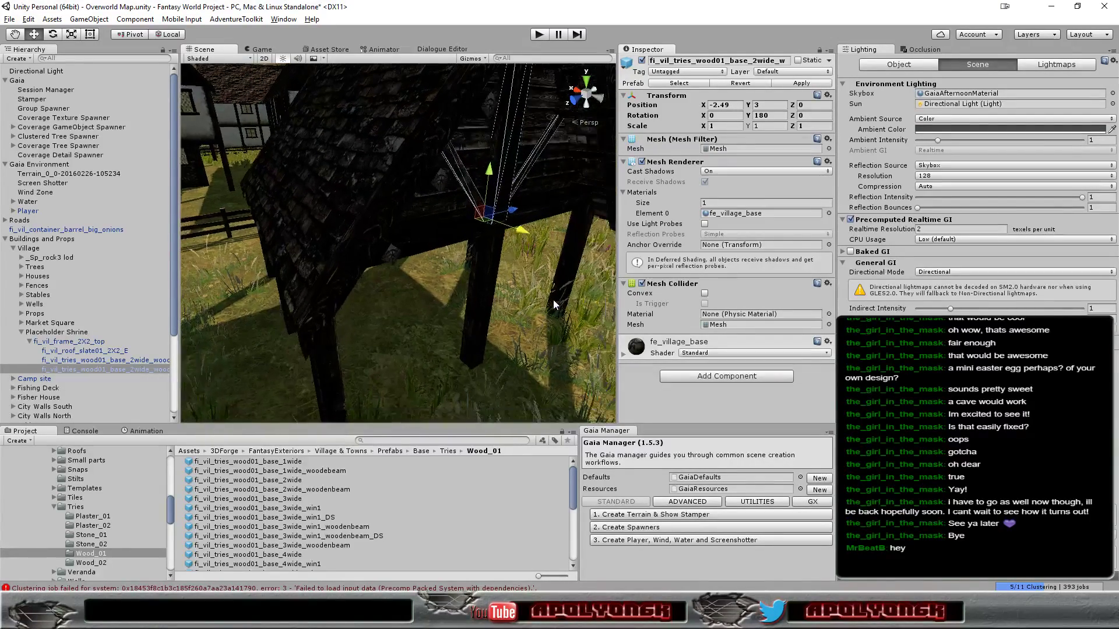
{"action": "right_click_drag", "start_coordinate": [554, 300], "coordinate": [463, 303]}
{"action": "key", "text": "w"}
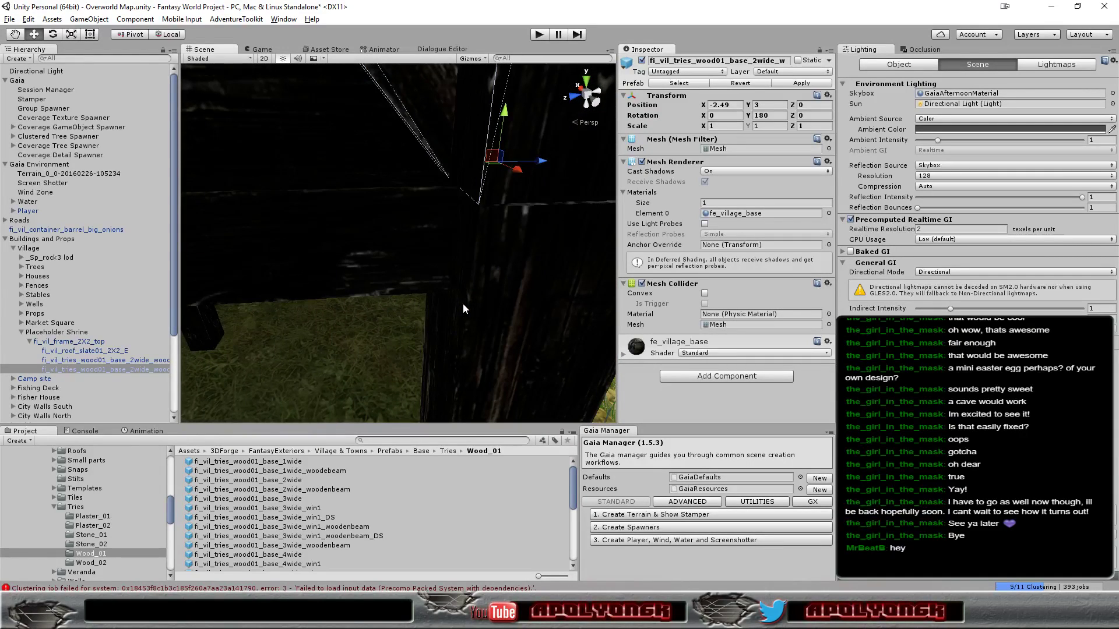
{"action": "scroll", "coordinate": [463, 303], "scroll_direction": "down", "scroll_amount": 4}
{"action": "left_click_drag", "start_coordinate": [474, 266], "coordinate": [455, 290]}
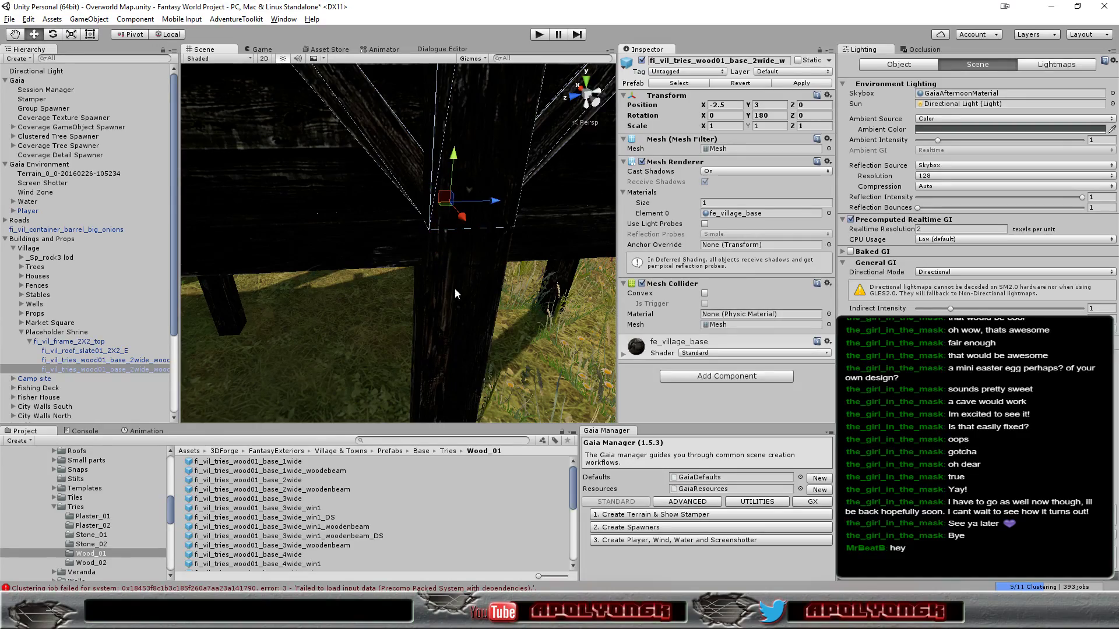
{"action": "scroll", "coordinate": [456, 289], "scroll_direction": "down", "scroll_amount": 8}
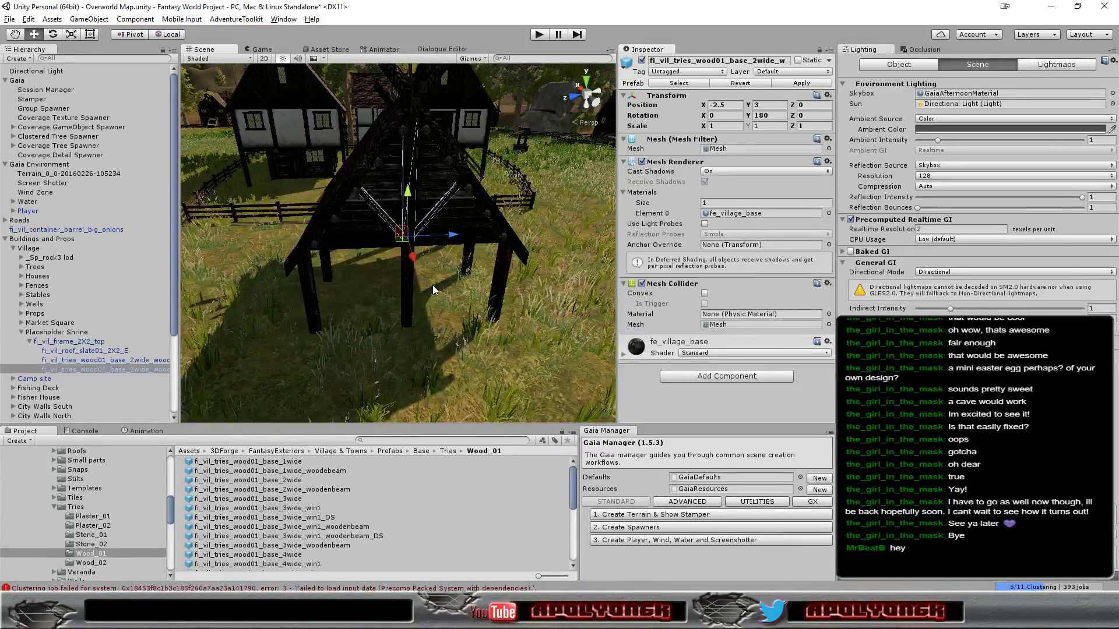
{"action": "left_click_drag", "start_coordinate": [432, 285], "coordinate": [364, 264], "text": "alt"}
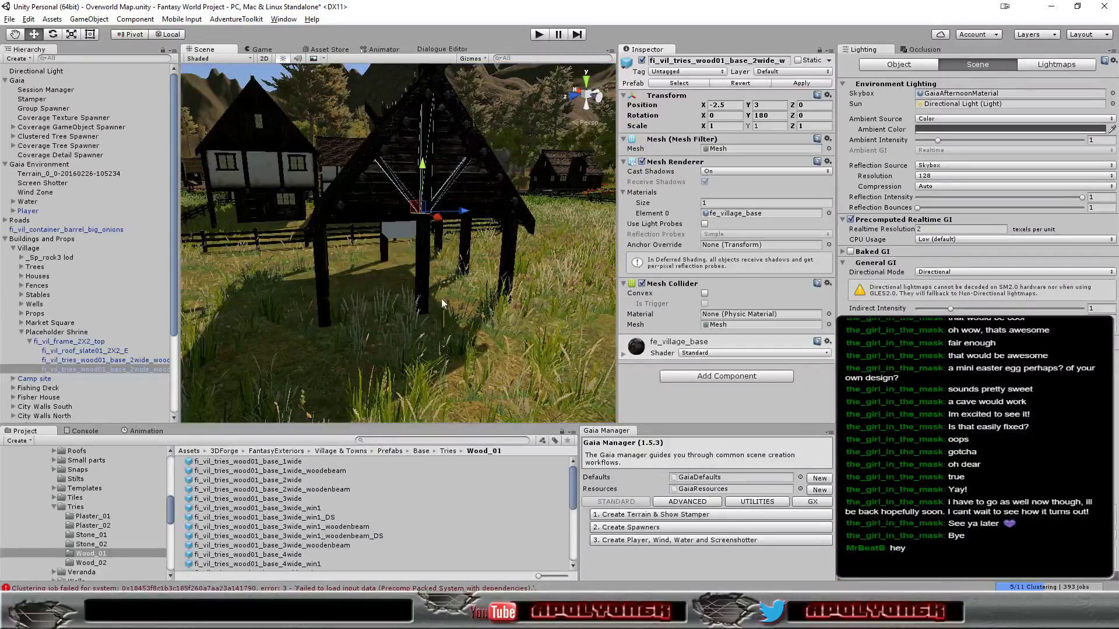
{"action": "scroll", "coordinate": [415, 293], "scroll_direction": "up", "scroll_amount": 8}
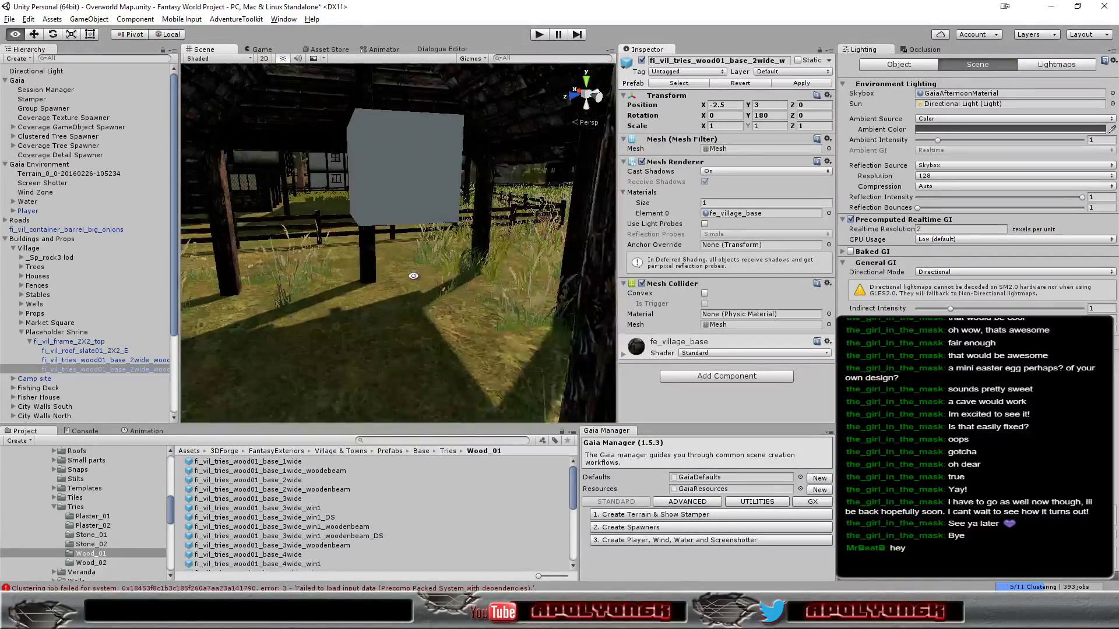
{"action": "left_click_drag", "start_coordinate": [415, 293], "coordinate": [453, 214], "text": "alt"}
{"action": "left_click", "coordinate": [407, 184]}
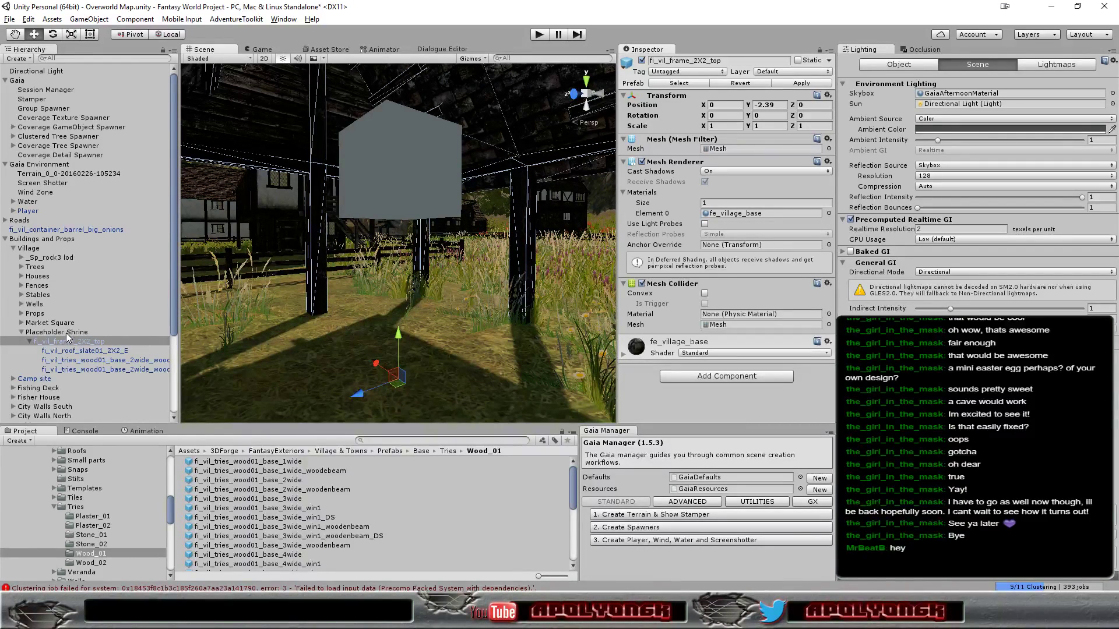
{"action": "left_click_drag", "start_coordinate": [65, 344], "coordinate": [52, 334]}
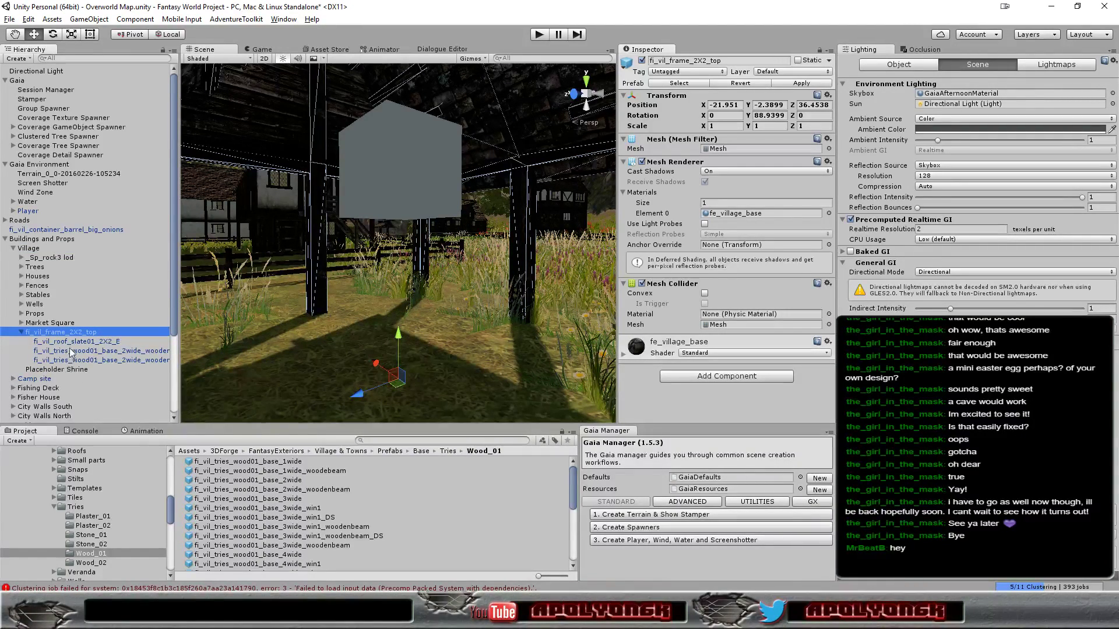
{"action": "left_click_drag", "start_coordinate": [68, 331], "coordinate": [70, 373]}
{"action": "left_click", "coordinate": [73, 332]}
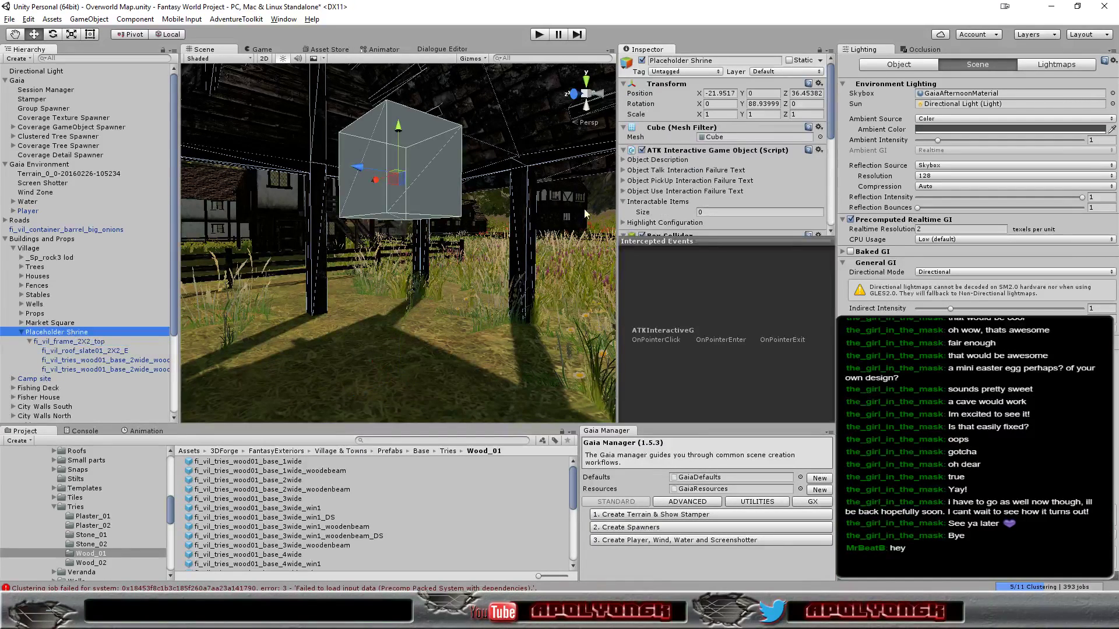
{"action": "right_click", "coordinate": [670, 132]}
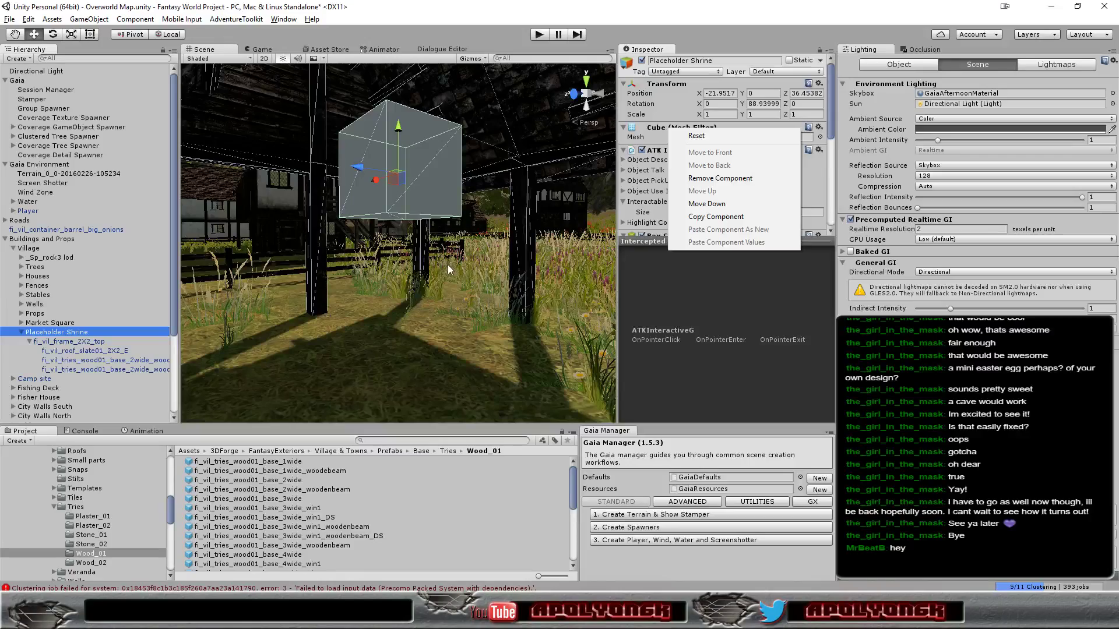
{"action": "left_click", "coordinate": [464, 281]}
{"action": "scroll", "coordinate": [461, 289], "scroll_direction": "down", "scroll_amount": 5}
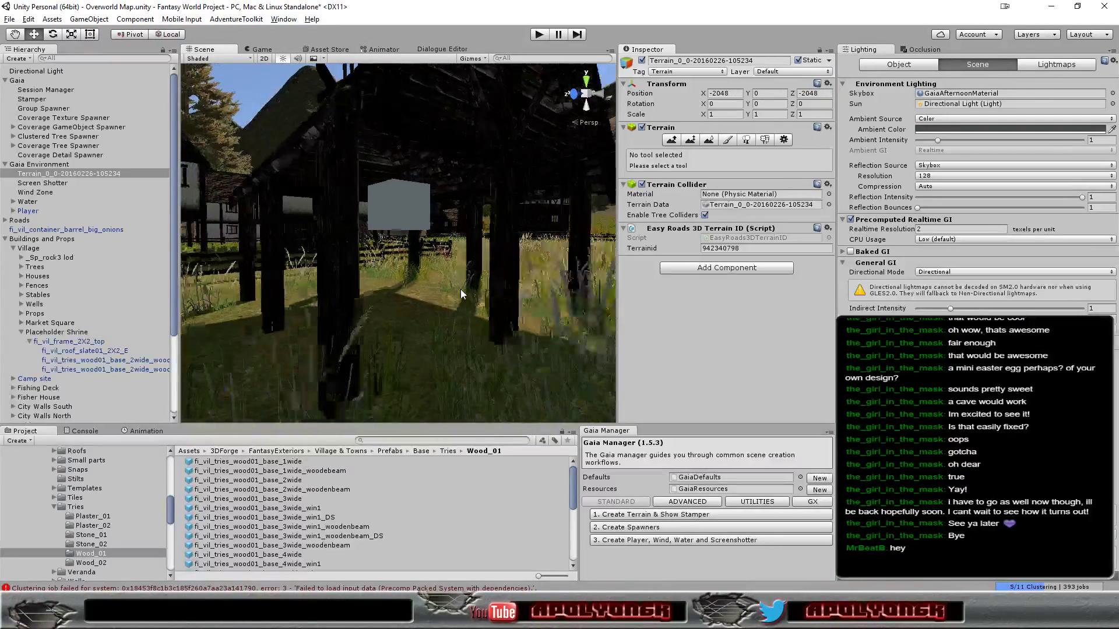
{"action": "right_click_drag", "start_coordinate": [461, 289], "coordinate": [482, 74]}
{"action": "left_click", "coordinate": [540, 37]}
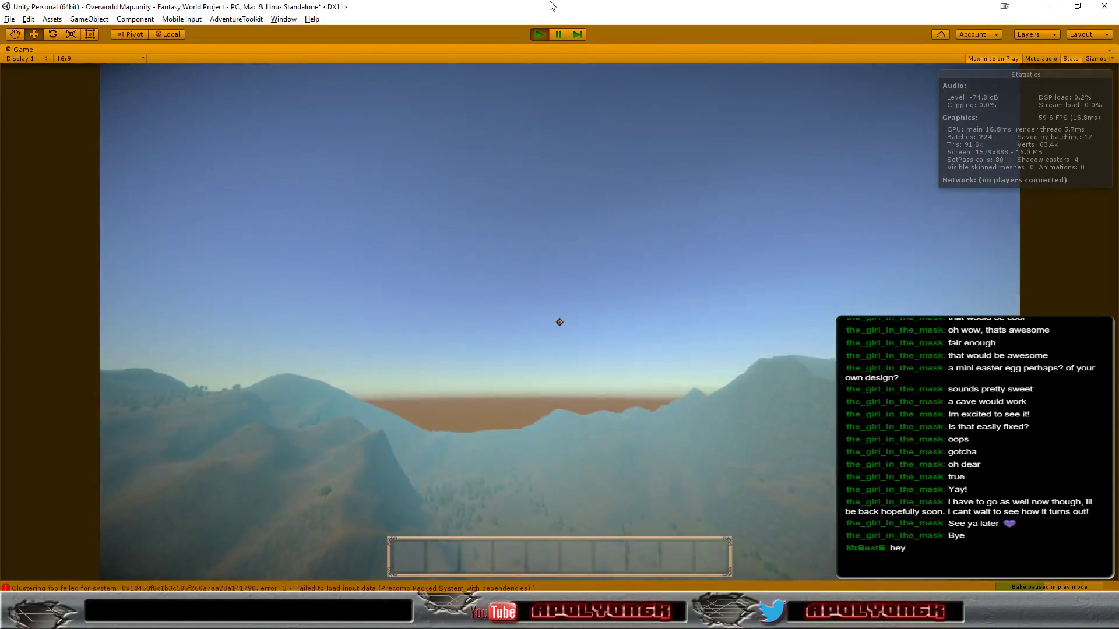
{"action": "left_click", "coordinate": [543, 35]}
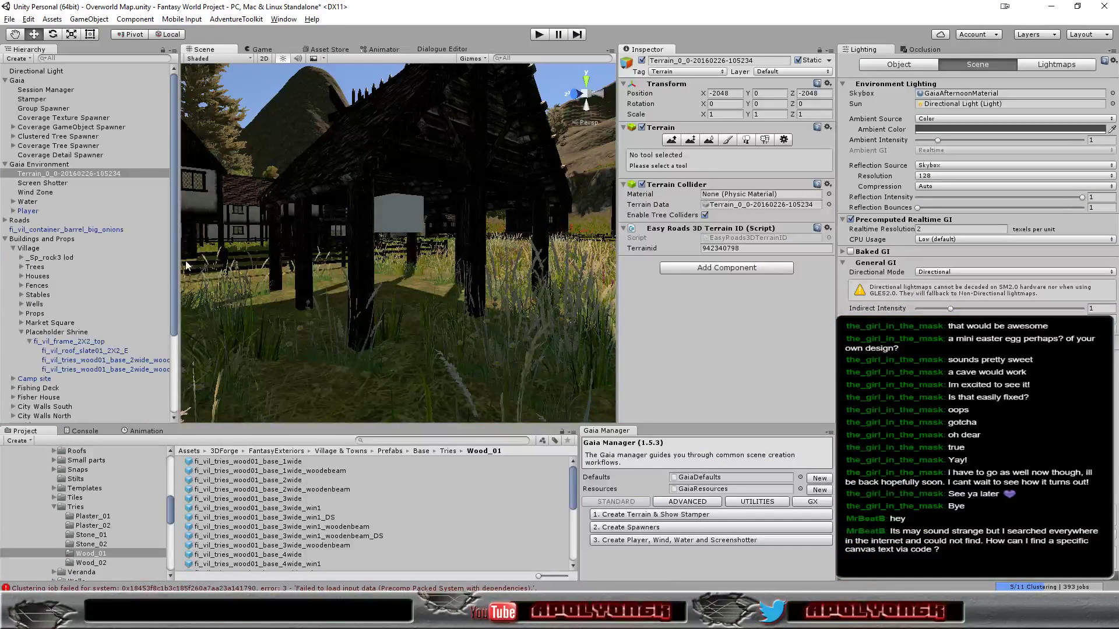
{"action": "scroll", "coordinate": [173, 340], "scroll_direction": "down", "scroll_amount": 5}
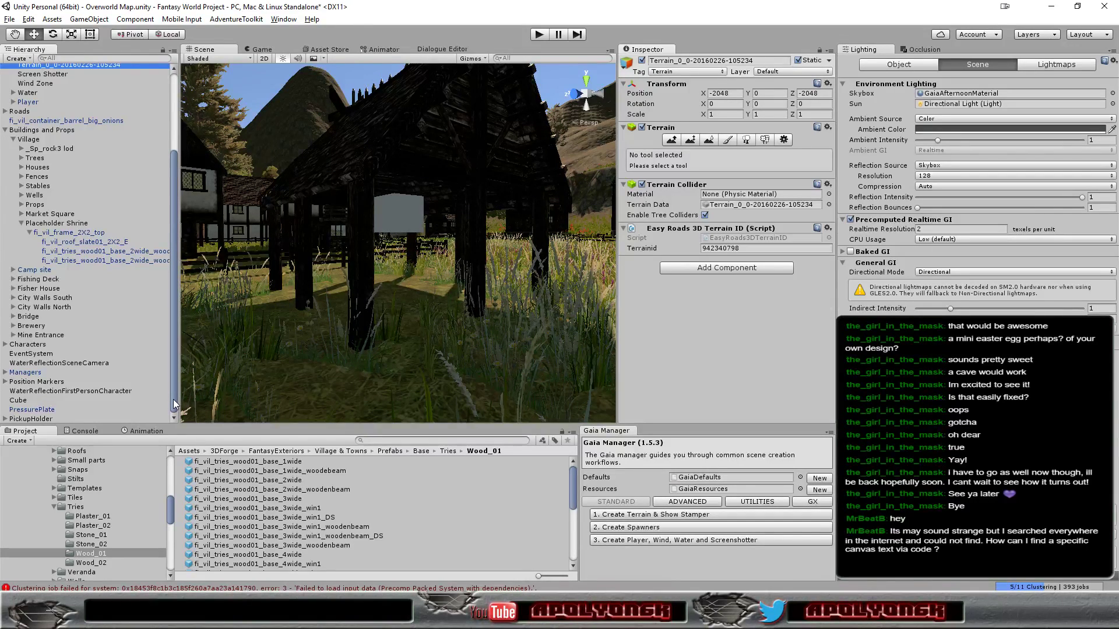
Expand Managers, UIManager, Canvas and Description Panel in the Hierarchy
{"action": "left_click", "coordinate": [23, 373]}
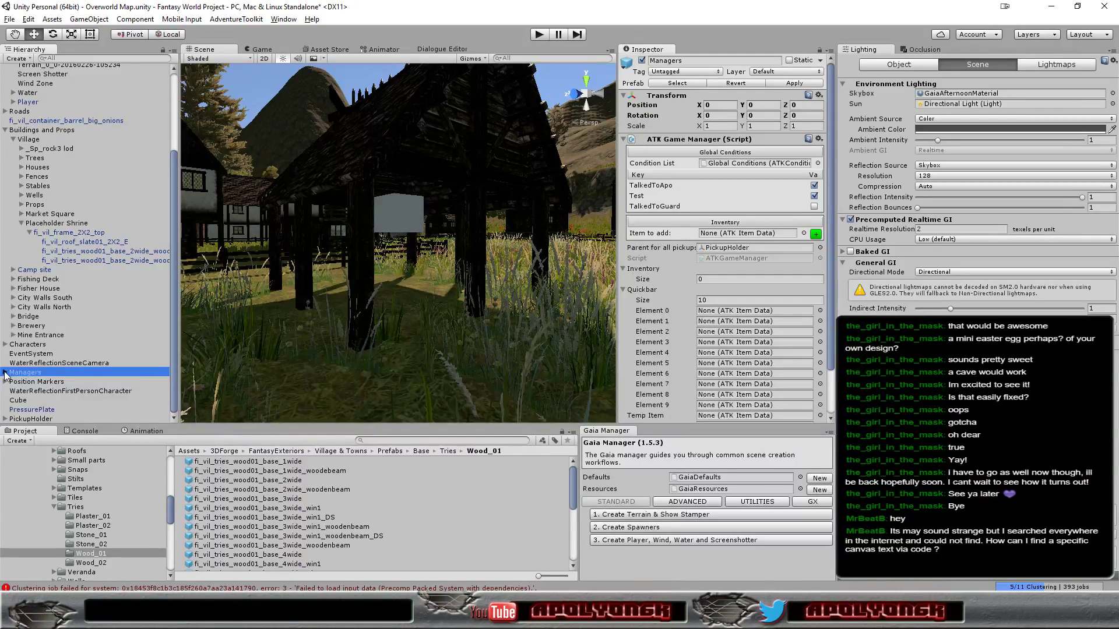
{"action": "left_click", "coordinate": [5, 372]}
{"action": "left_click", "coordinate": [23, 382]}
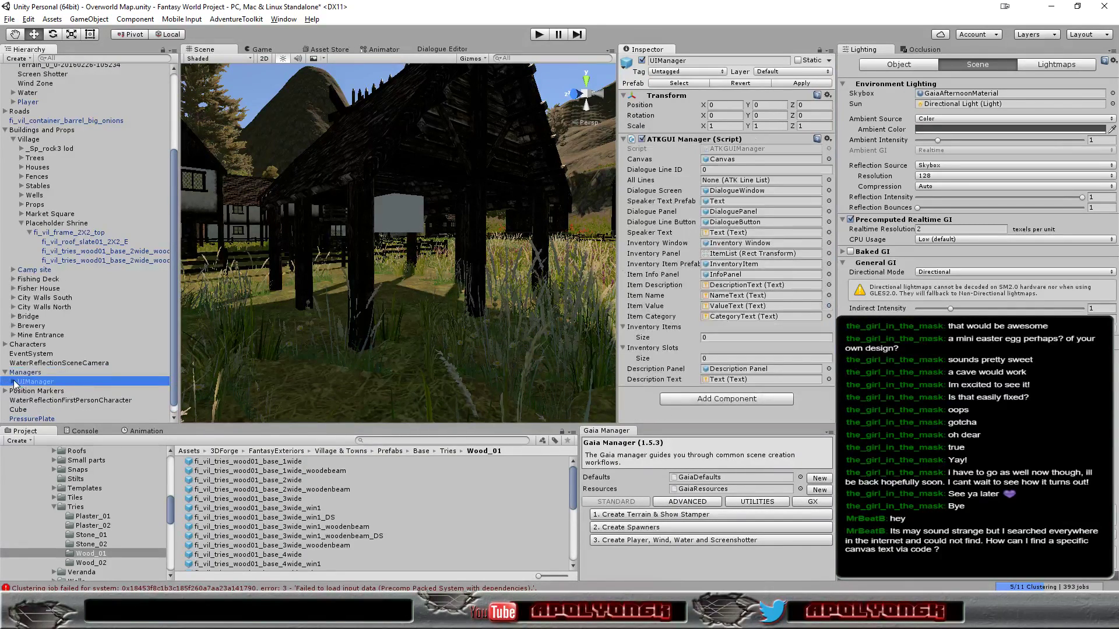
{"action": "left_click", "coordinate": [13, 382]}
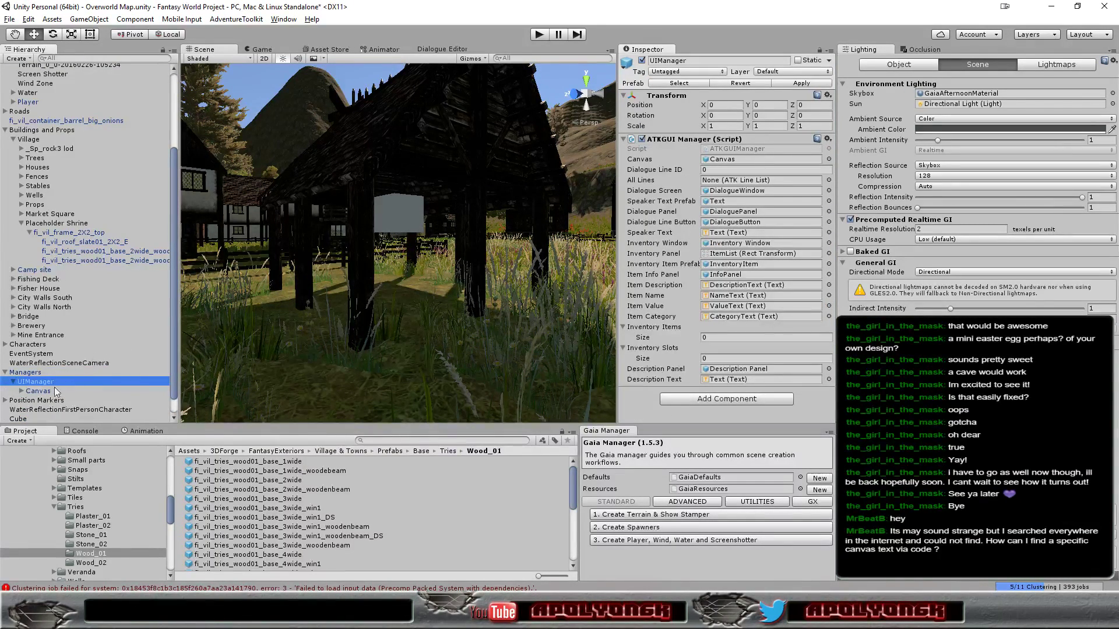
{"action": "left_click", "coordinate": [33, 391]}
{"action": "left_click", "coordinate": [22, 391]}
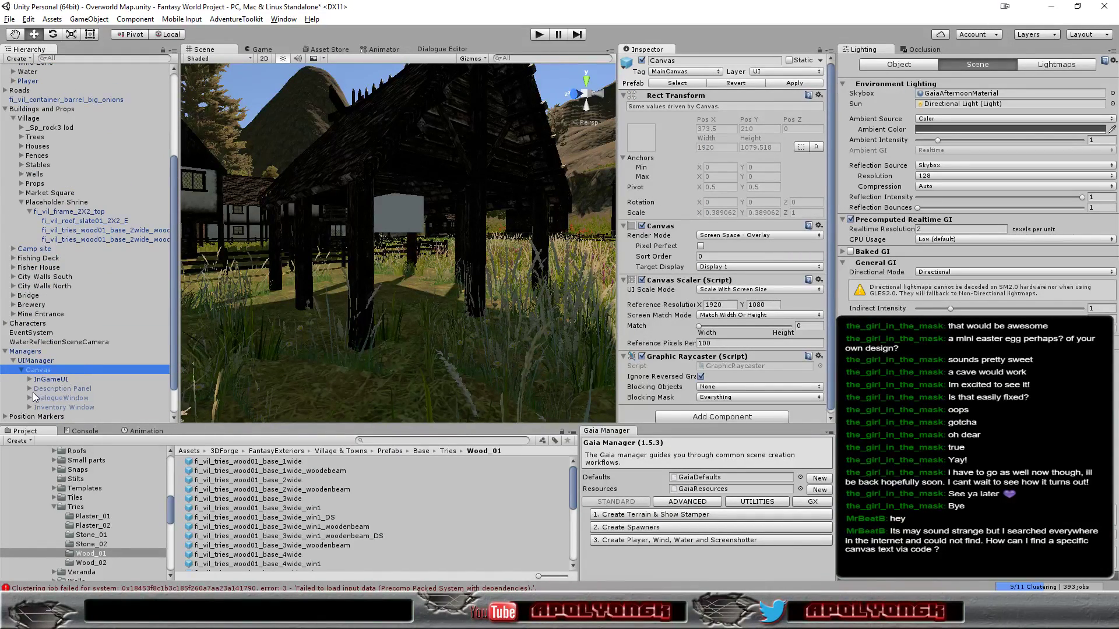
{"action": "left_click", "coordinate": [30, 389]}
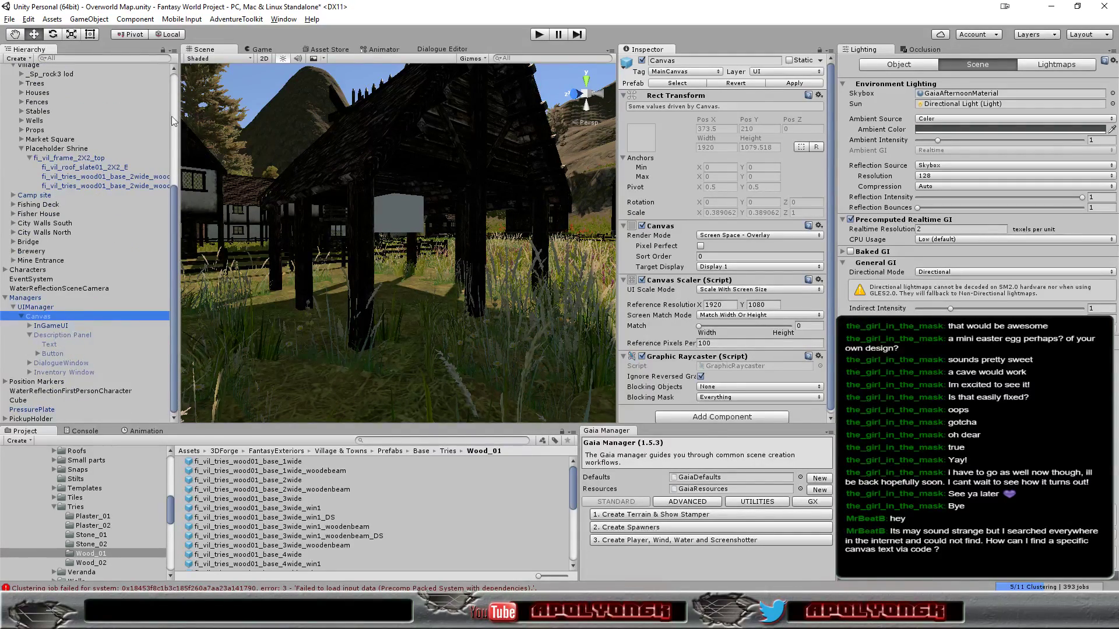
Switch the Scene view to 2D and frame the Description Panel
{"action": "left_click", "coordinate": [262, 58]}
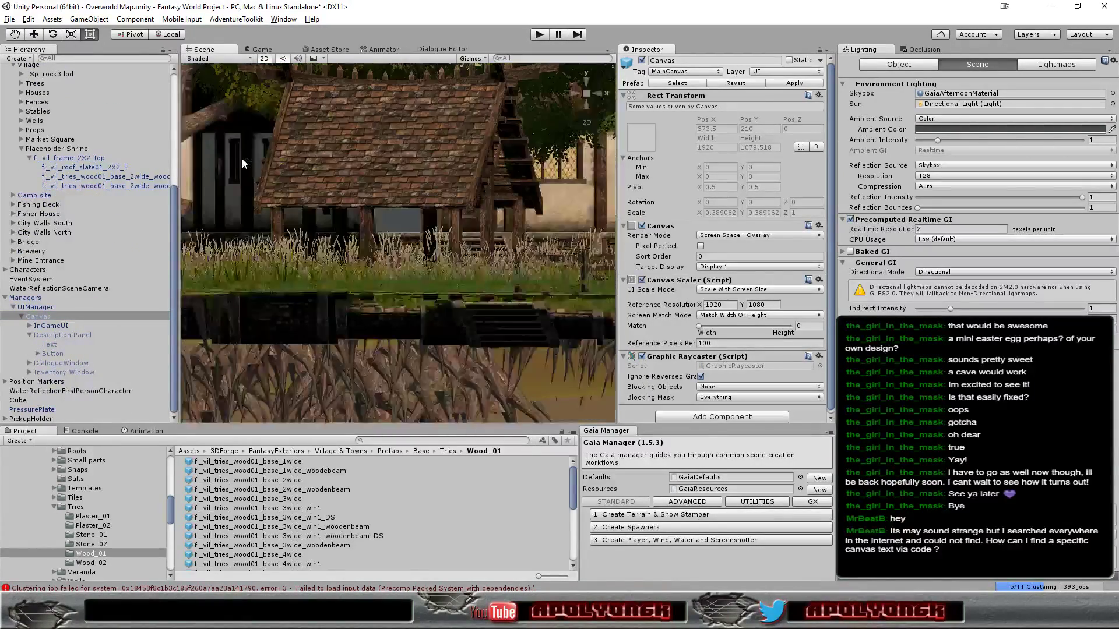
{"action": "scroll", "coordinate": [438, 253], "scroll_direction": "down", "scroll_amount": 8}
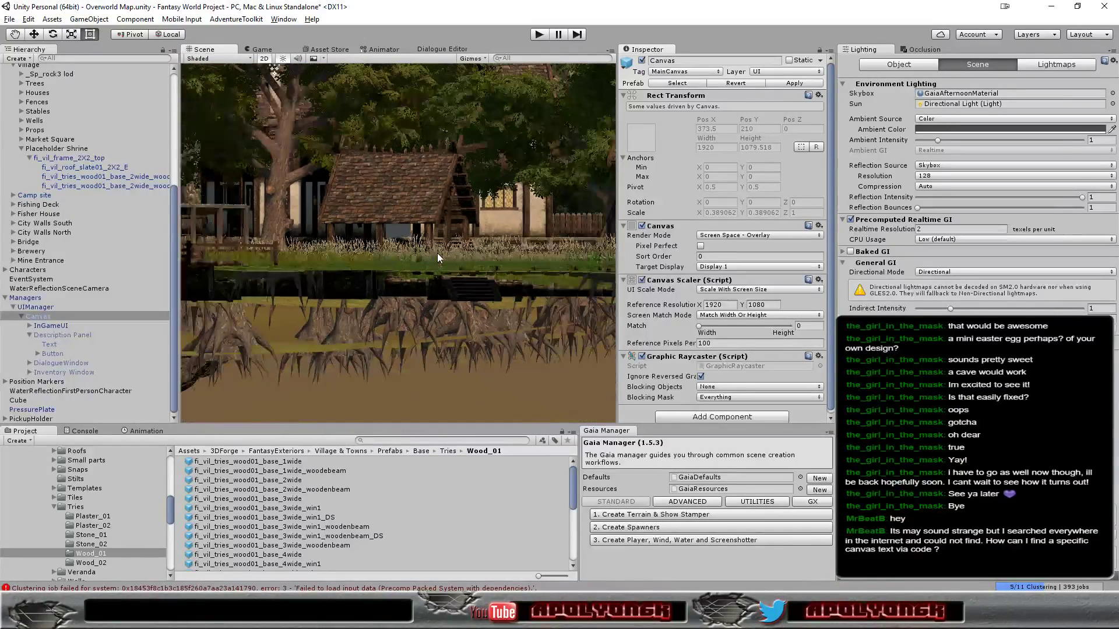
{"action": "scroll", "coordinate": [437, 254], "scroll_direction": "down", "scroll_amount": 8}
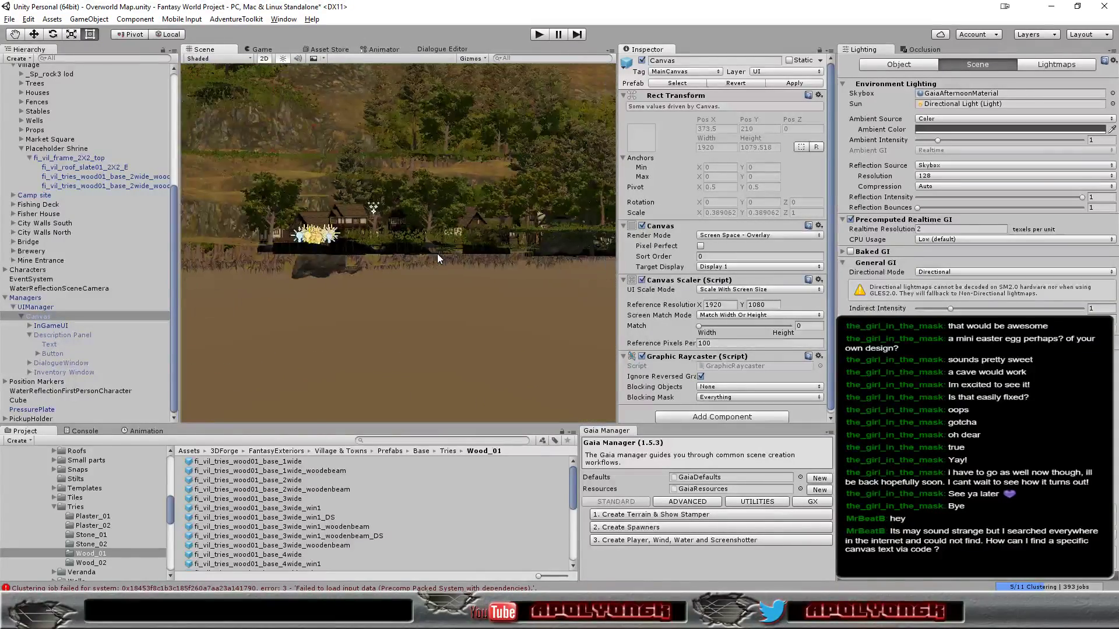
{"action": "double_click", "coordinate": [62, 335]}
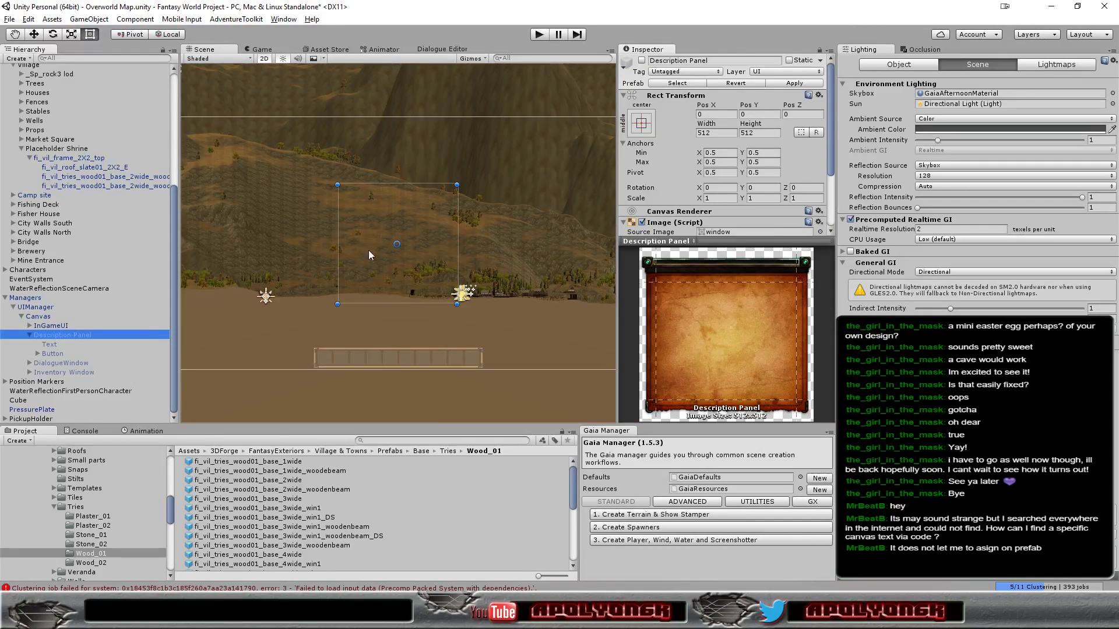
Activate the Description Panel, frame it, and inspect its Text and the UIManager
{"action": "left_click", "coordinate": [642, 60]}
{"action": "key", "text": "f"}
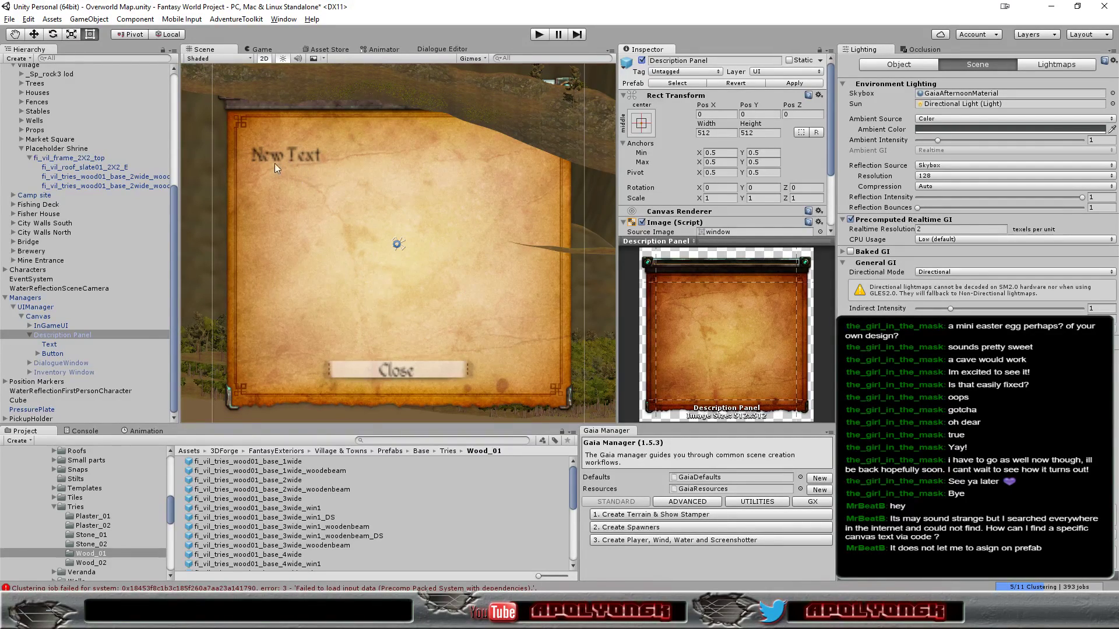
{"action": "left_click", "coordinate": [50, 345]}
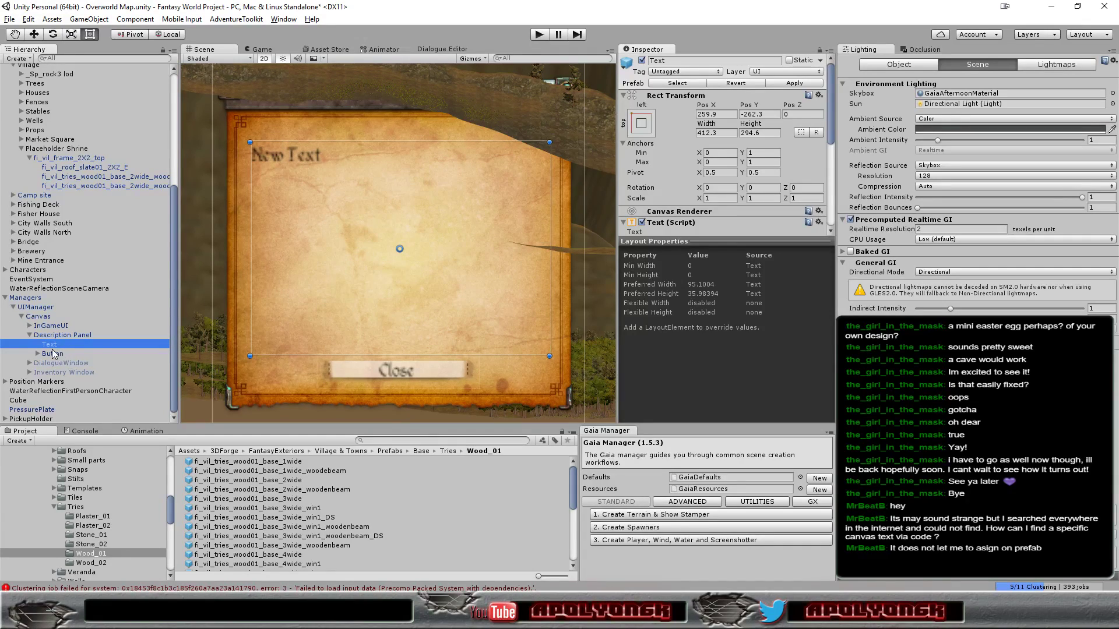
{"action": "left_click", "coordinate": [35, 308]}
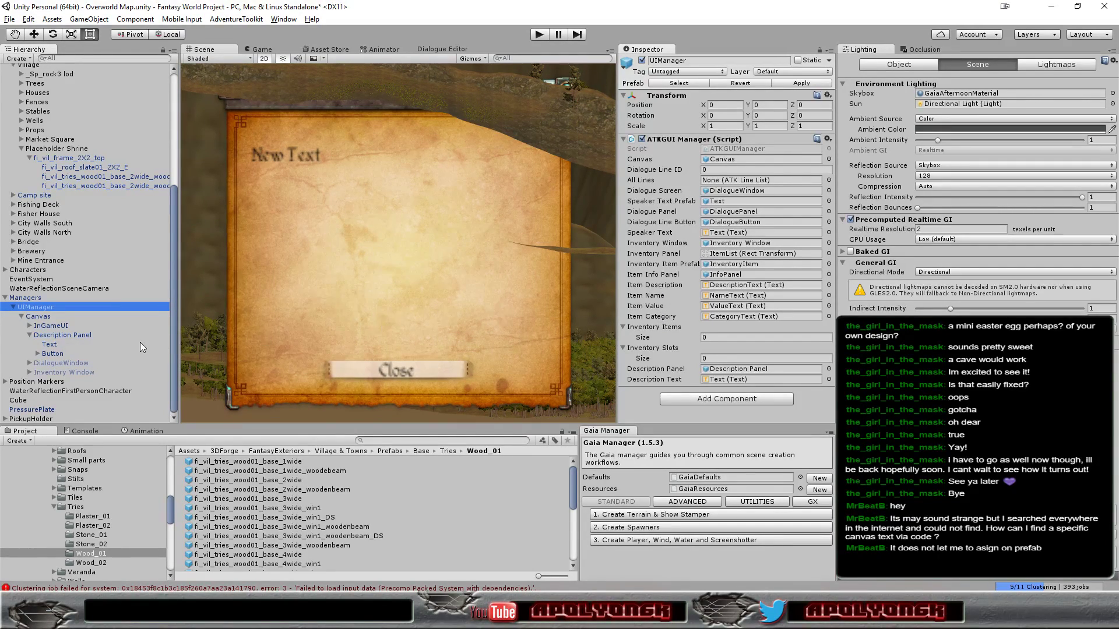
{"action": "left_click", "coordinate": [51, 344]}
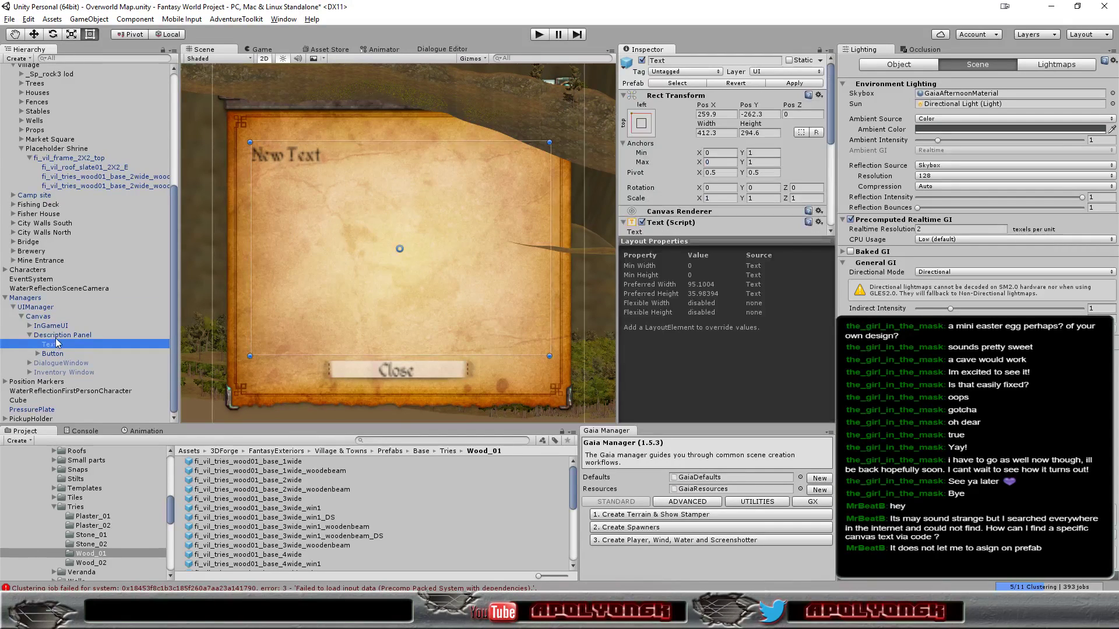
{"action": "left_click", "coordinate": [55, 335]}
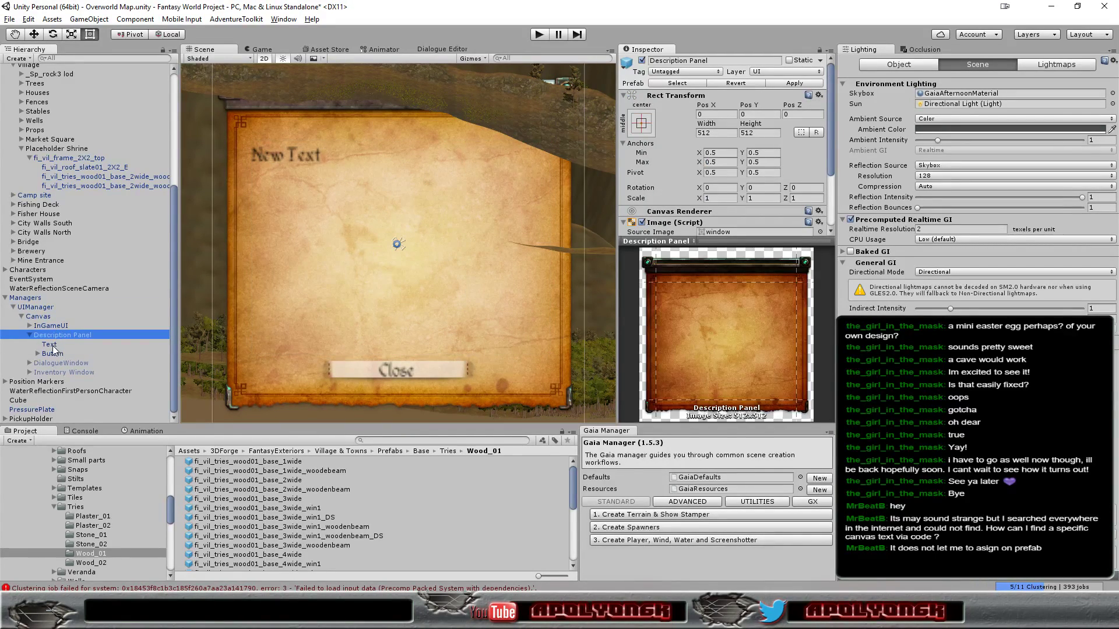
{"action": "left_click", "coordinate": [48, 344]}
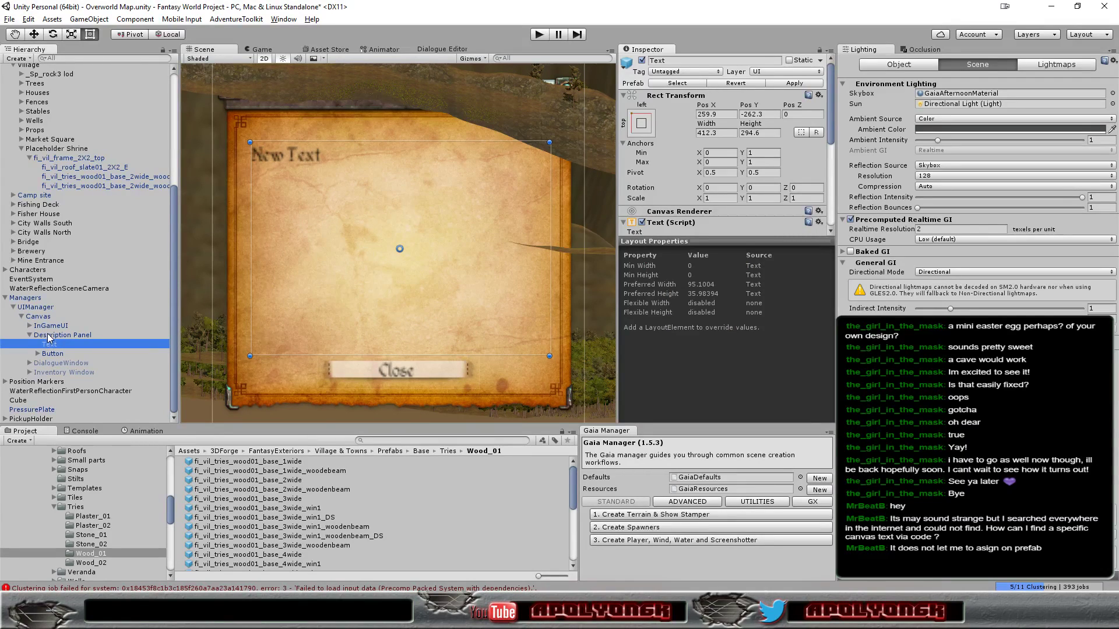
{"action": "left_click", "coordinate": [50, 336]}
{"action": "left_click", "coordinate": [35, 308]}
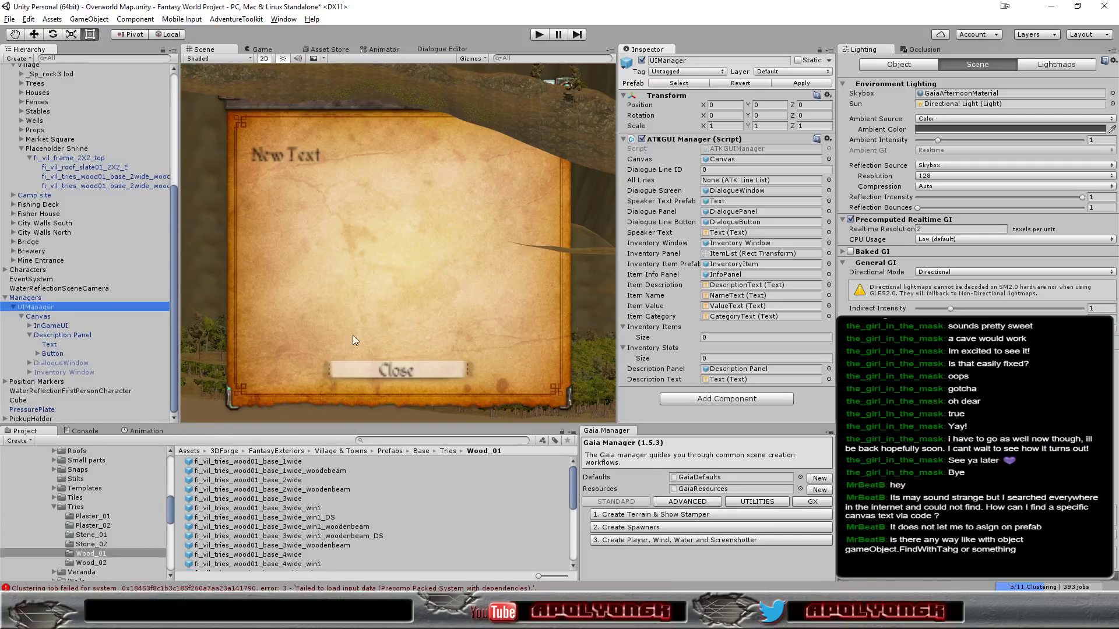
{"action": "left_click", "coordinate": [62, 335]}
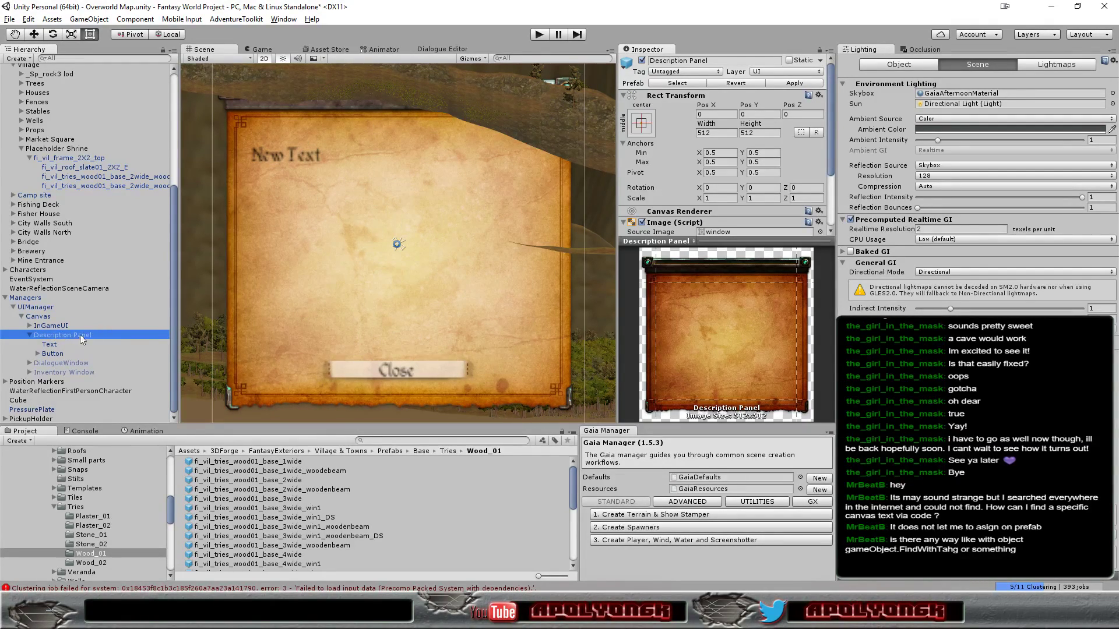
{"action": "left_click", "coordinate": [51, 345]}
{"action": "left_click", "coordinate": [36, 307]}
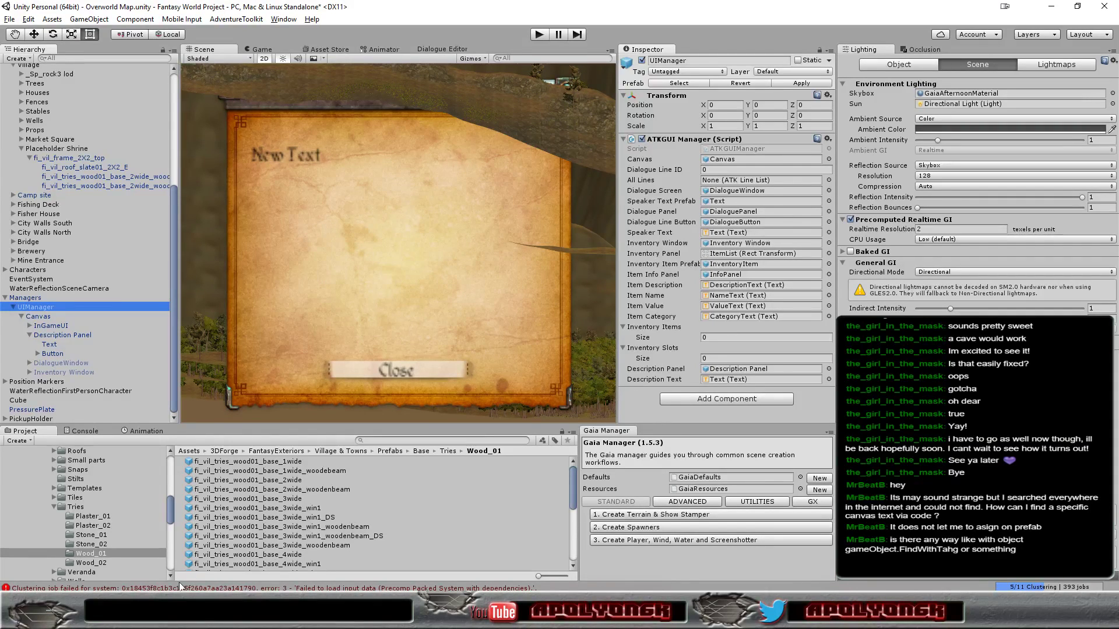
{"action": "key", "text": "alt+Tab"}
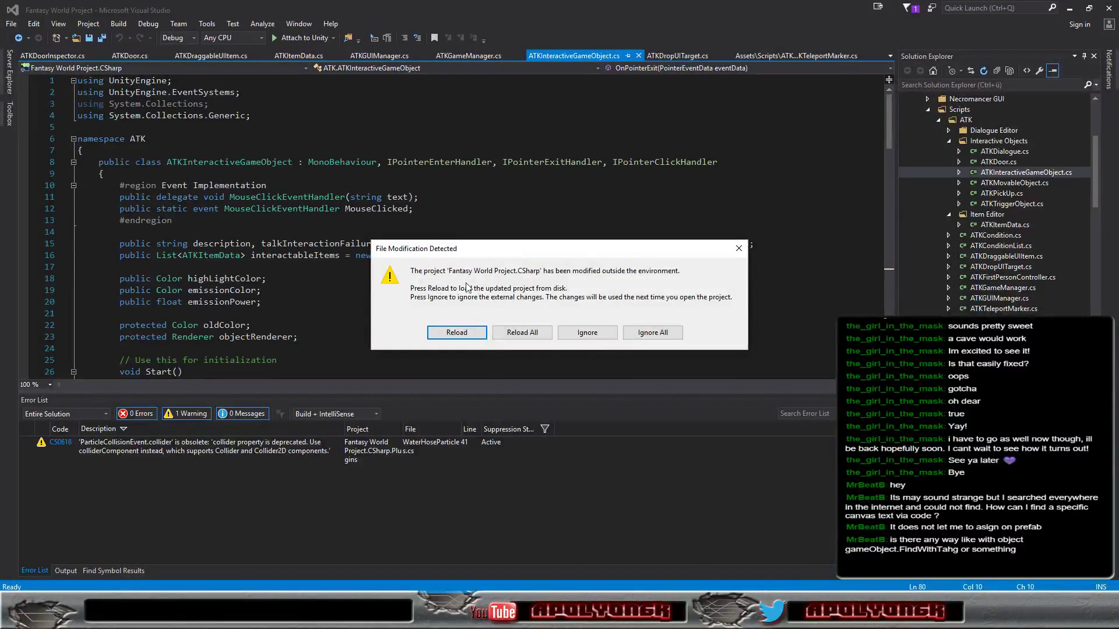
Reload the changed project and expand ShowDescriptionPanel in ATKGUIManager.cs
{"action": "left_click", "coordinate": [517, 333]}
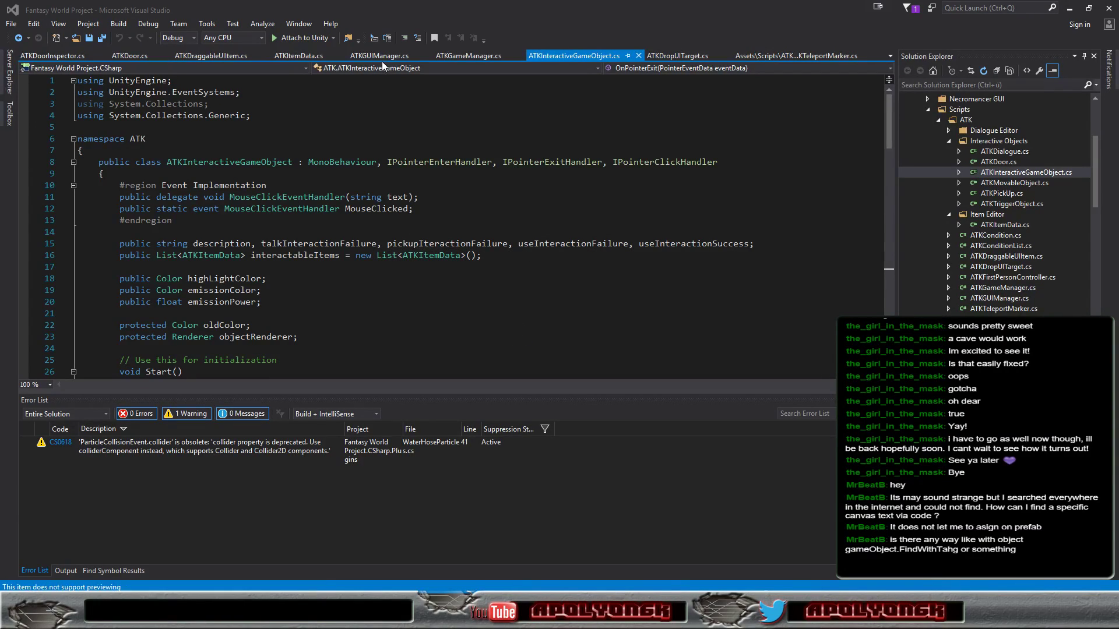
{"action": "left_click", "coordinate": [367, 56]}
{"action": "scroll", "coordinate": [469, 197], "scroll_direction": "up", "scroll_amount": 3}
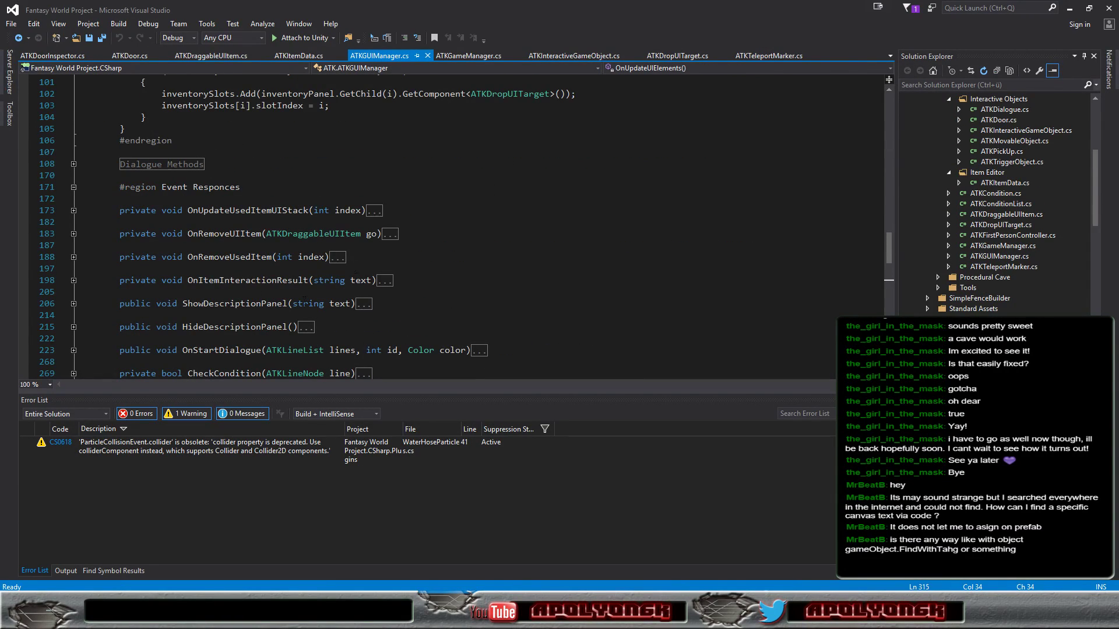
{"action": "left_click", "coordinate": [73, 303]}
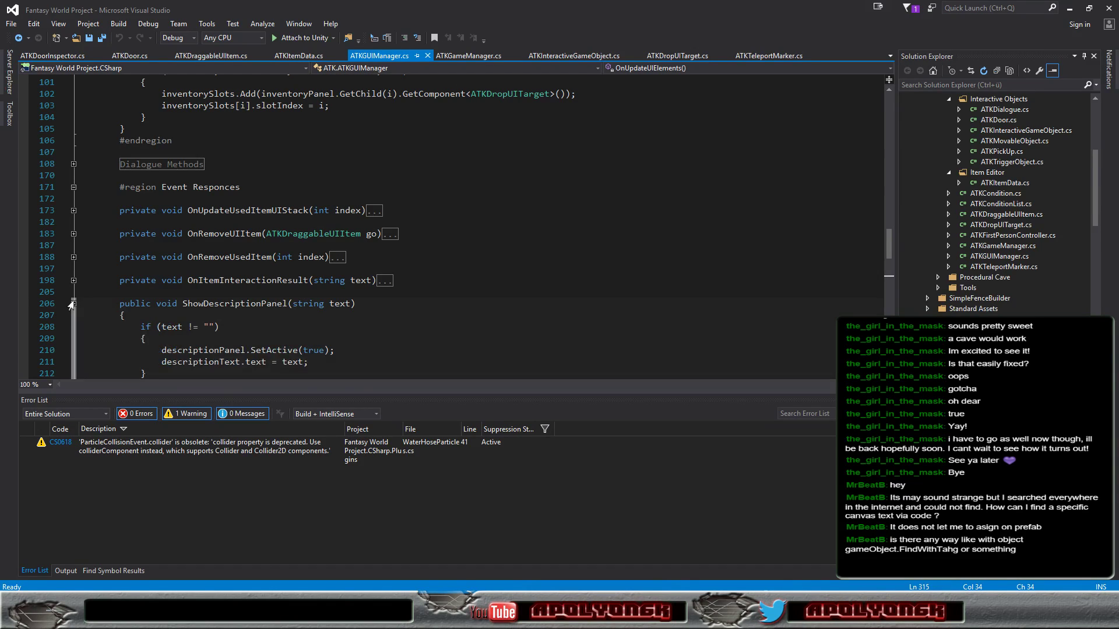
{"action": "scroll", "coordinate": [93, 291], "scroll_direction": "down", "scroll_amount": 3}
{"action": "scroll", "coordinate": [106, 283], "scroll_direction": "up", "scroll_amount": 3}
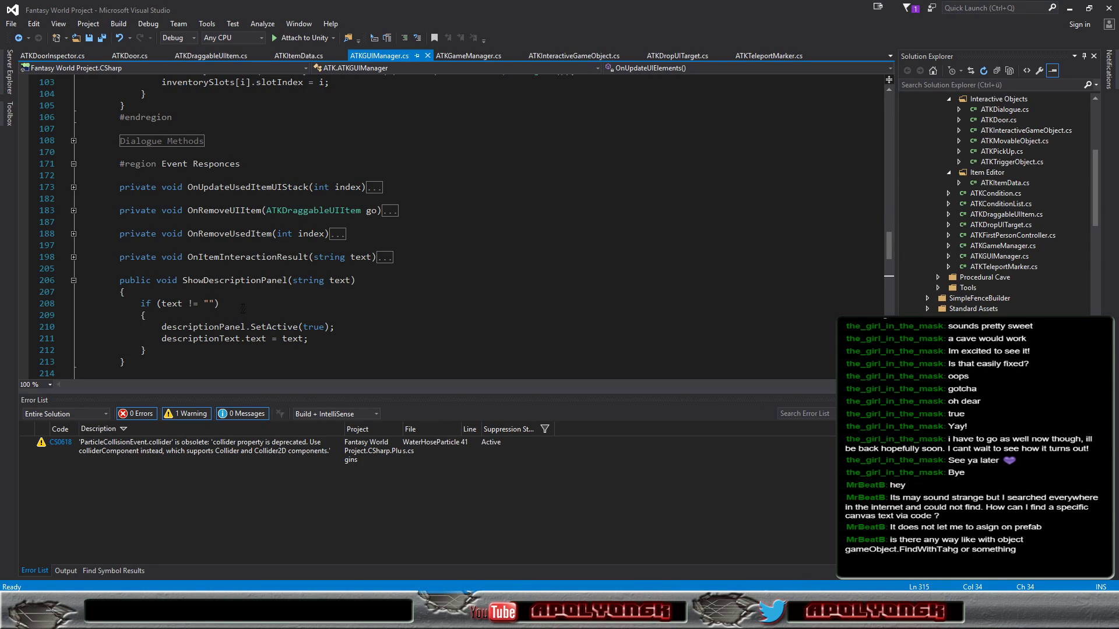
Review the descriptionPanel and descriptionText lines of the method, then return to Unity
{"action": "left_click", "coordinate": [187, 327]}
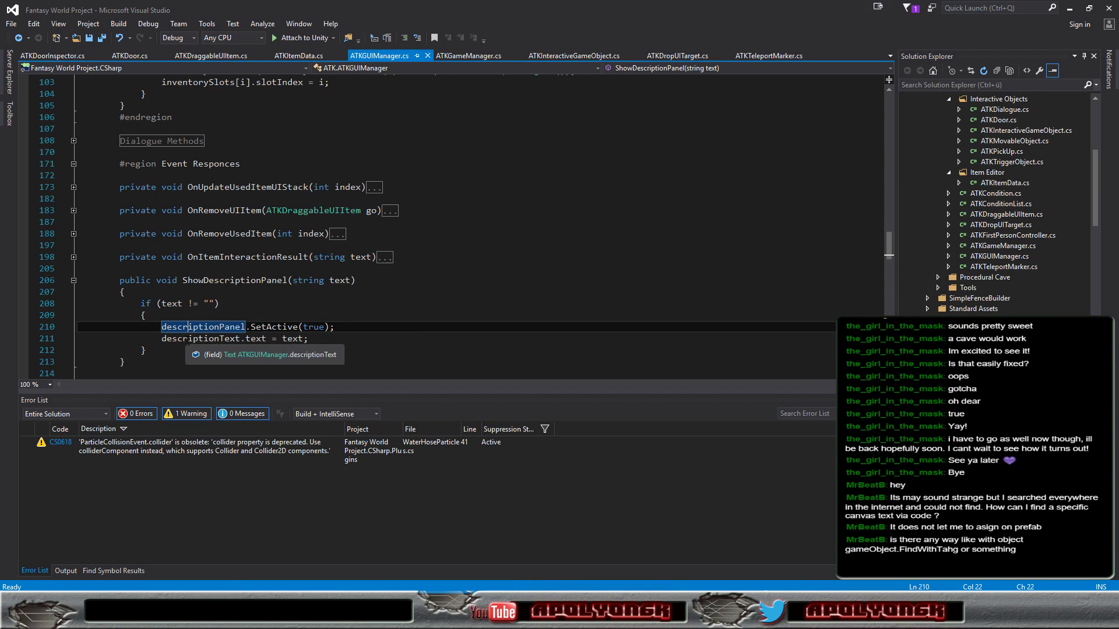
{"action": "left_click", "coordinate": [188, 339]}
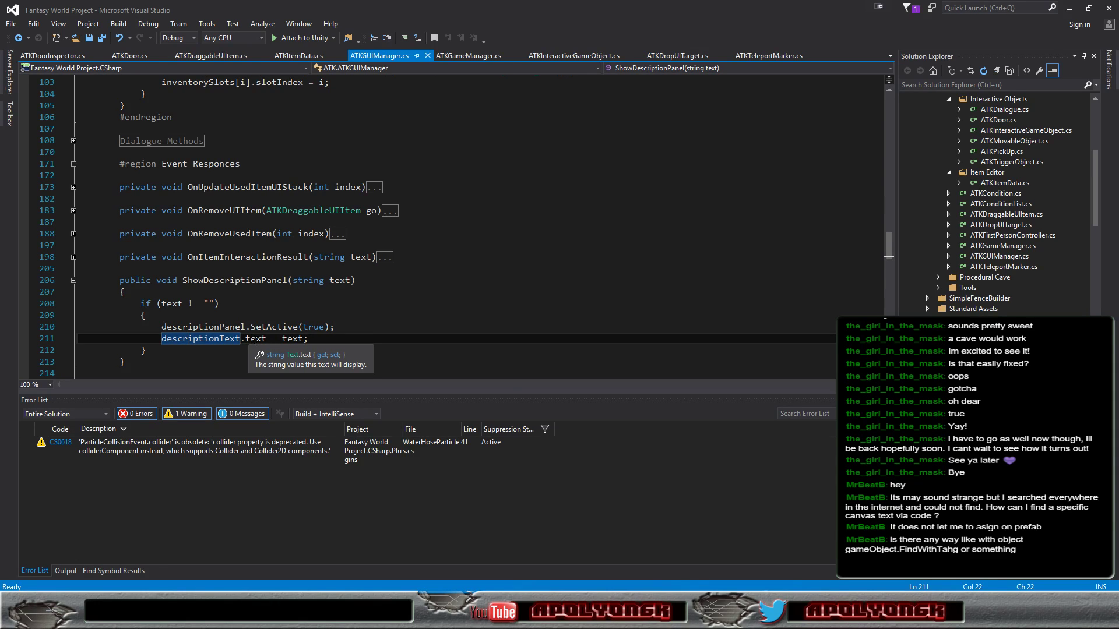
{"action": "left_click", "coordinate": [256, 339]}
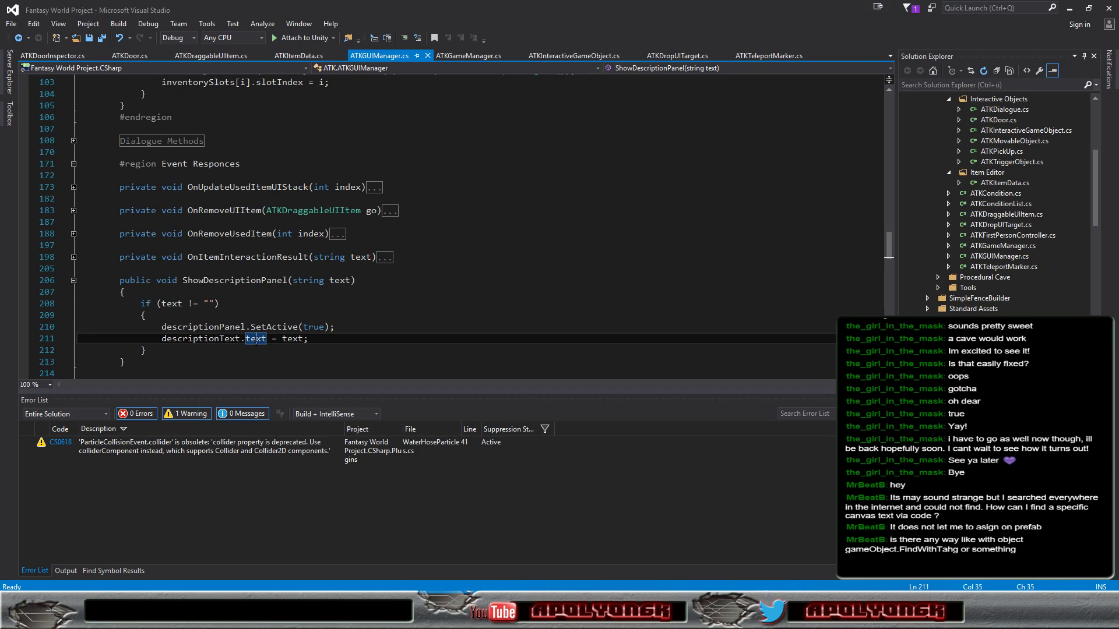
{"action": "left_click", "coordinate": [292, 340]}
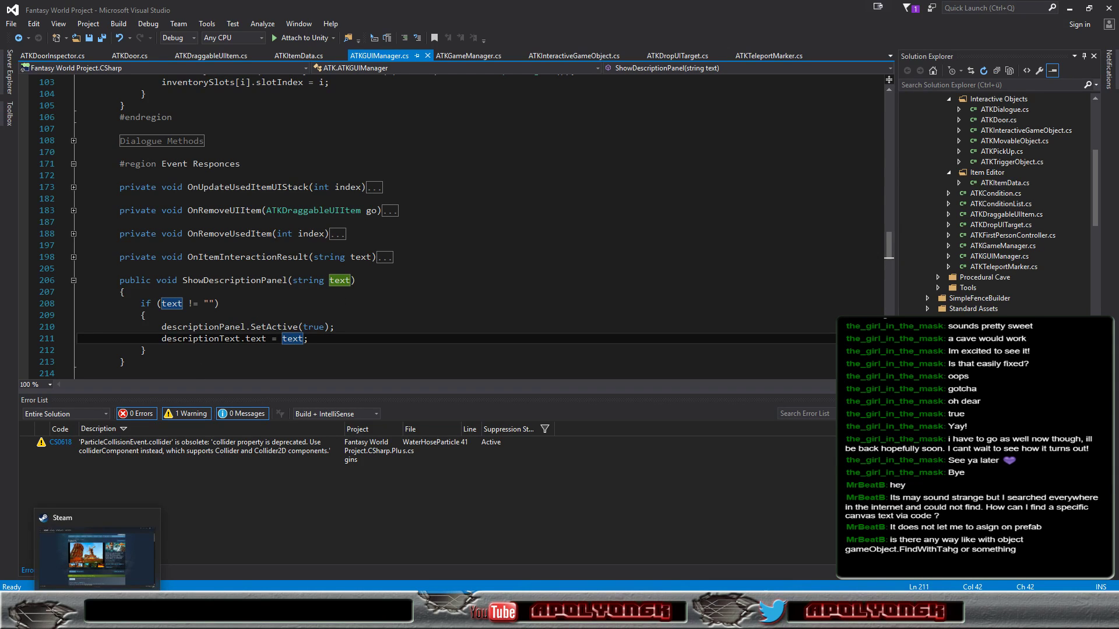
{"action": "left_click", "coordinate": [131, 547]}
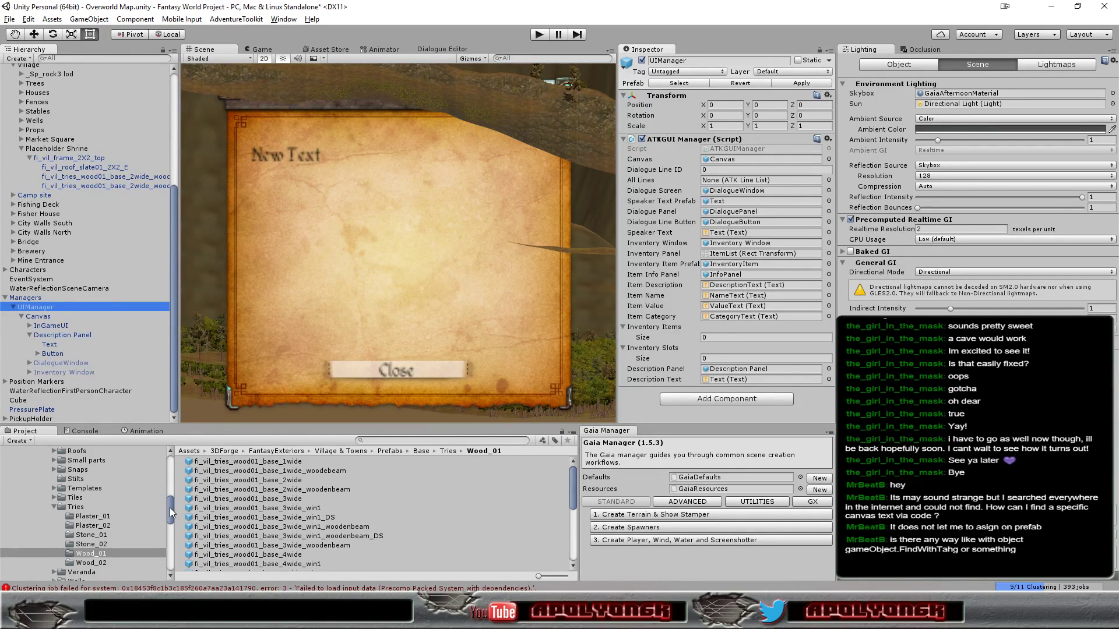
Untick the Description Panel's active checkbox, collapse it, and select UIManager
{"action": "left_click_drag", "start_coordinate": [170, 511], "coordinate": [170, 516]}
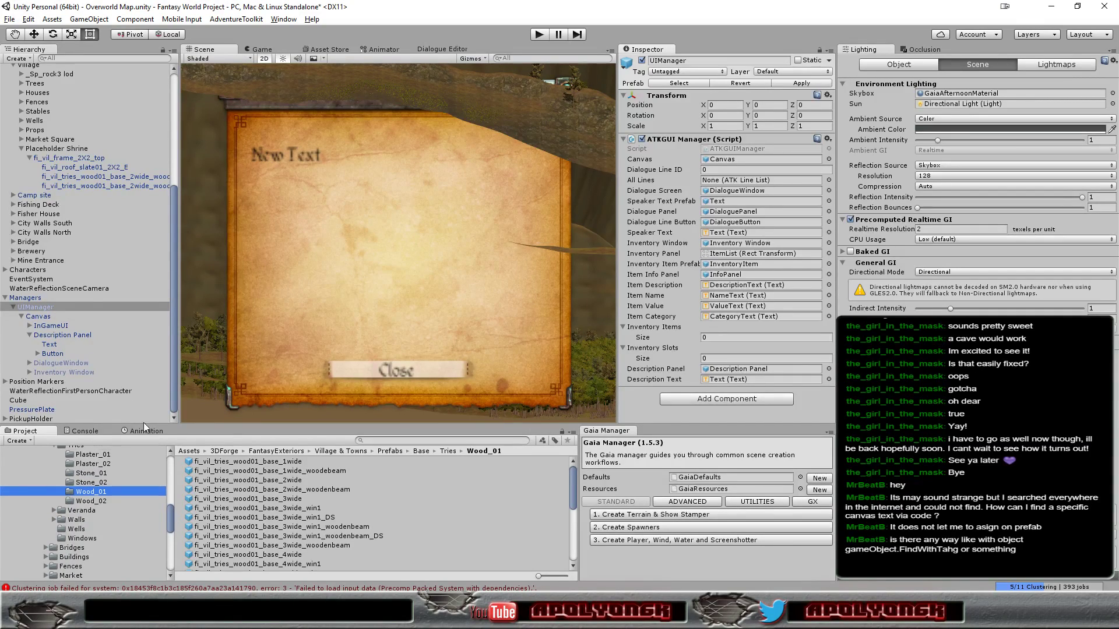
{"action": "left_click", "coordinate": [48, 336]}
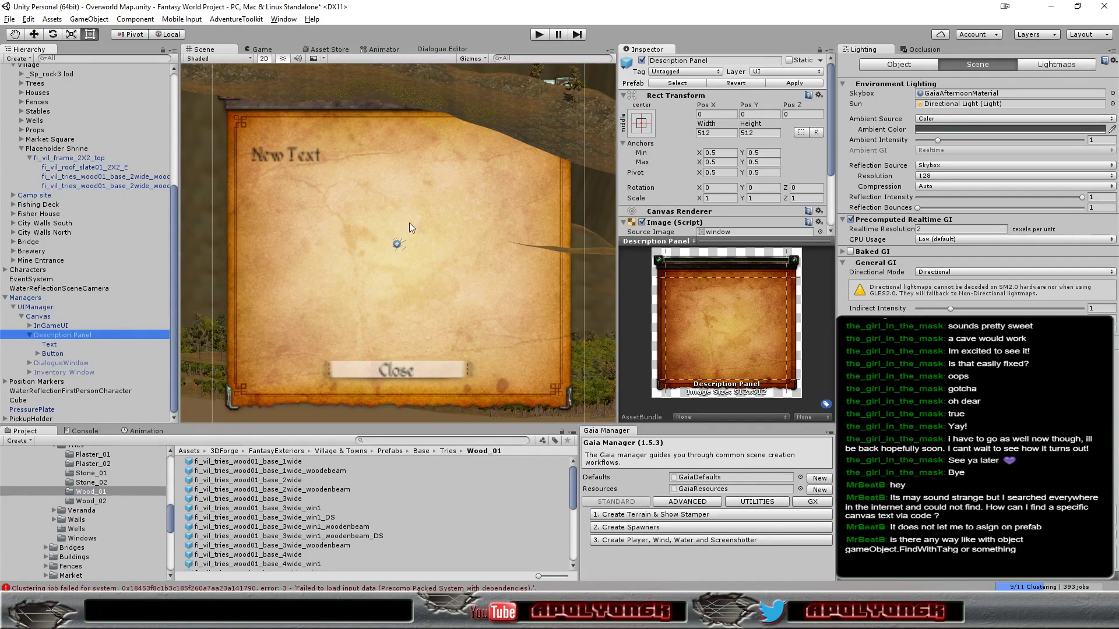
{"action": "left_click", "coordinate": [641, 60]}
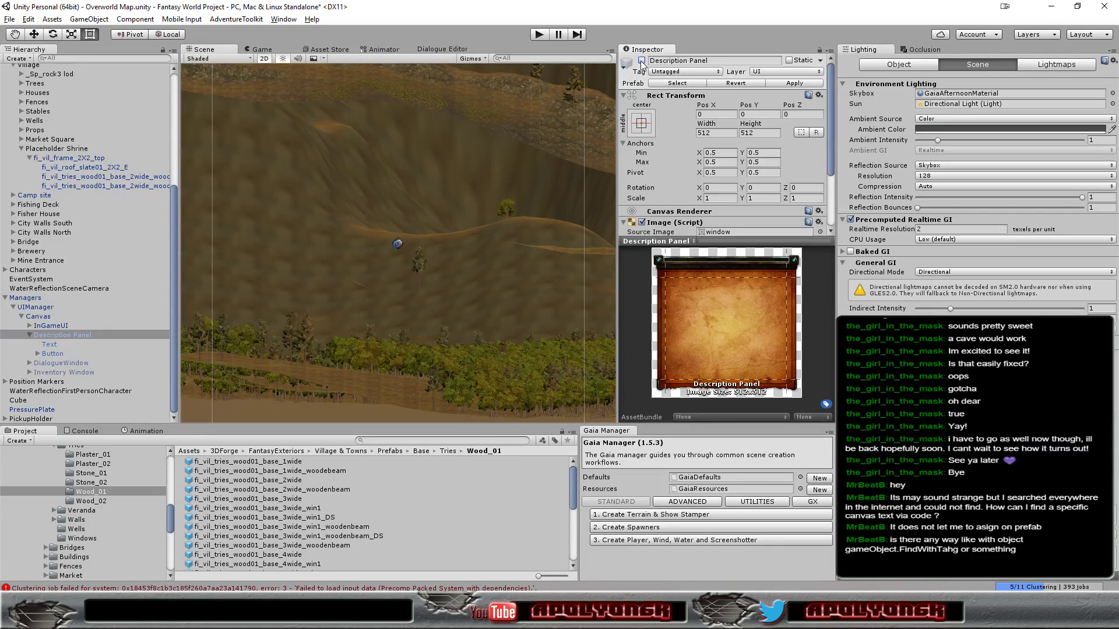
{"action": "left_click", "coordinate": [29, 336]}
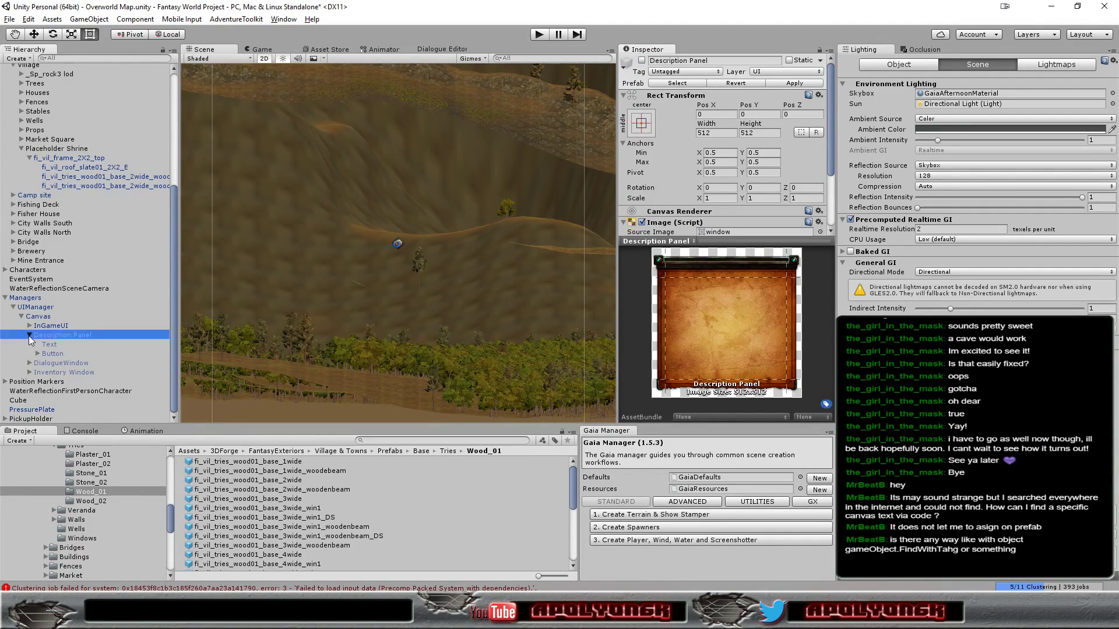
{"action": "left_click", "coordinate": [36, 327]}
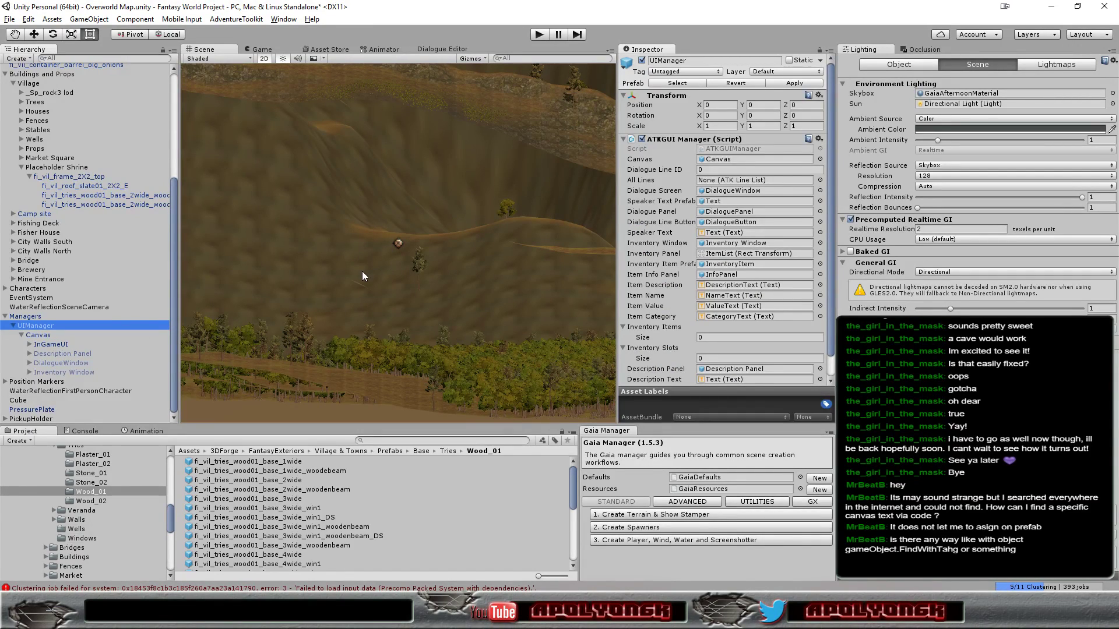
{"action": "scroll", "coordinate": [352, 299], "scroll_direction": "down", "scroll_amount": 5}
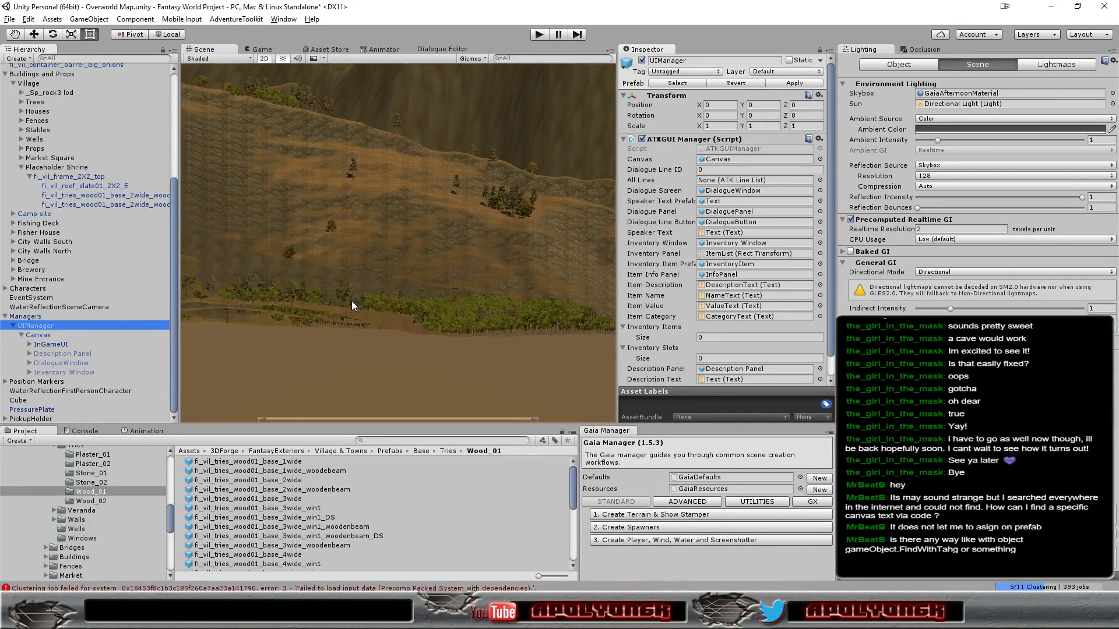
{"action": "scroll", "coordinate": [352, 301], "scroll_direction": "down", "scroll_amount": 4}
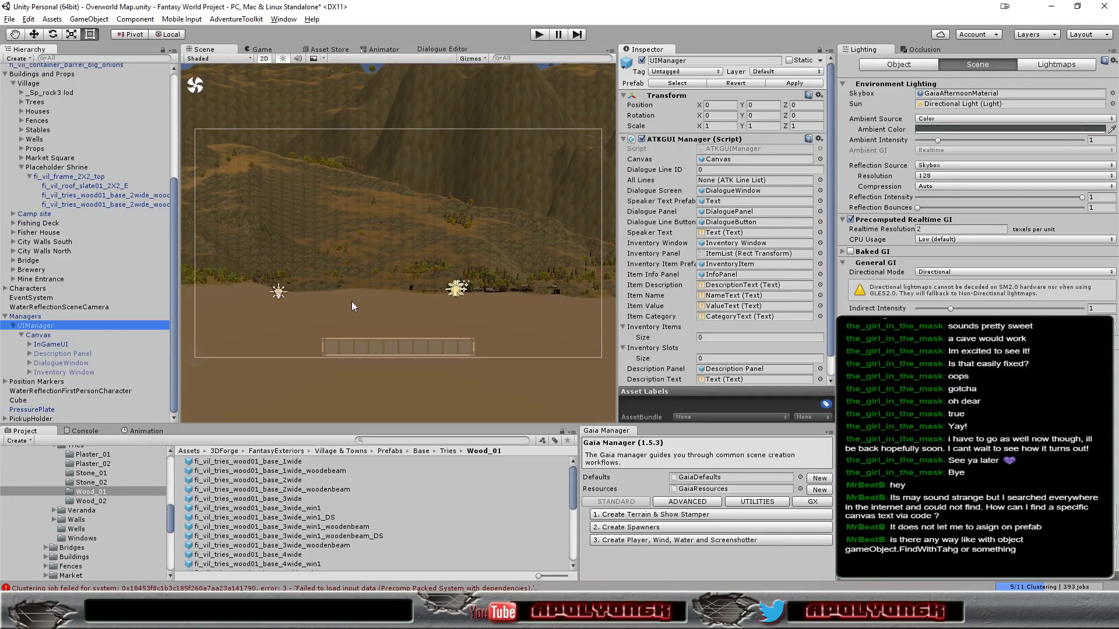
{"action": "scroll", "coordinate": [352, 302], "scroll_direction": "up", "scroll_amount": 2}
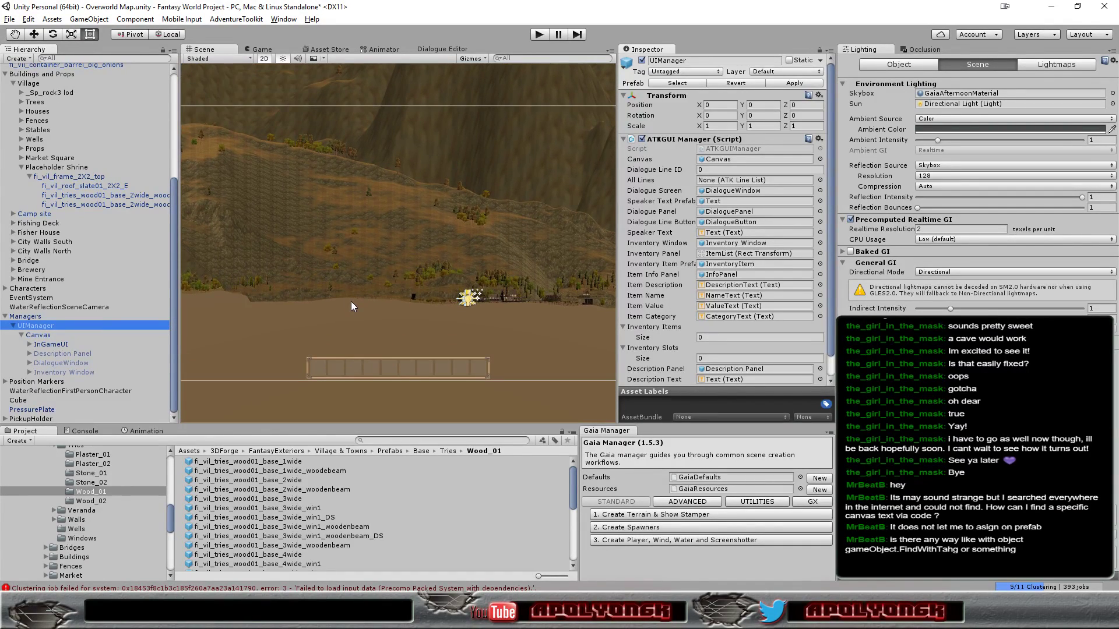
{"action": "scroll", "coordinate": [351, 304], "scroll_direction": "down", "scroll_amount": 2}
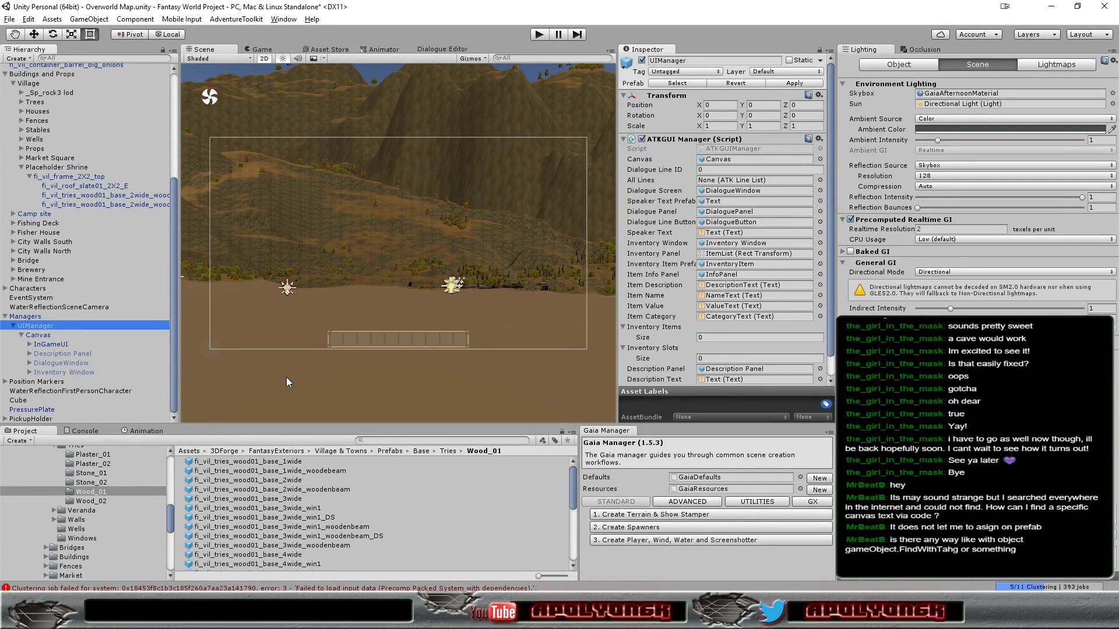
{"action": "scroll", "coordinate": [286, 378], "scroll_direction": "up", "scroll_amount": 1}
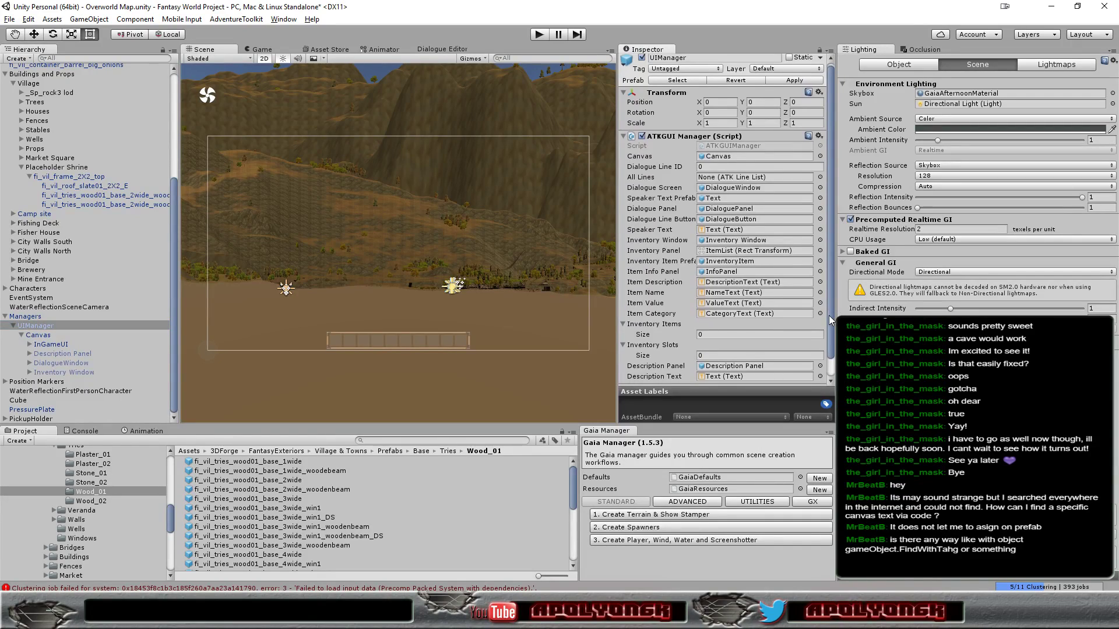
{"action": "left_click_drag", "start_coordinate": [830, 316], "coordinate": [828, 342]}
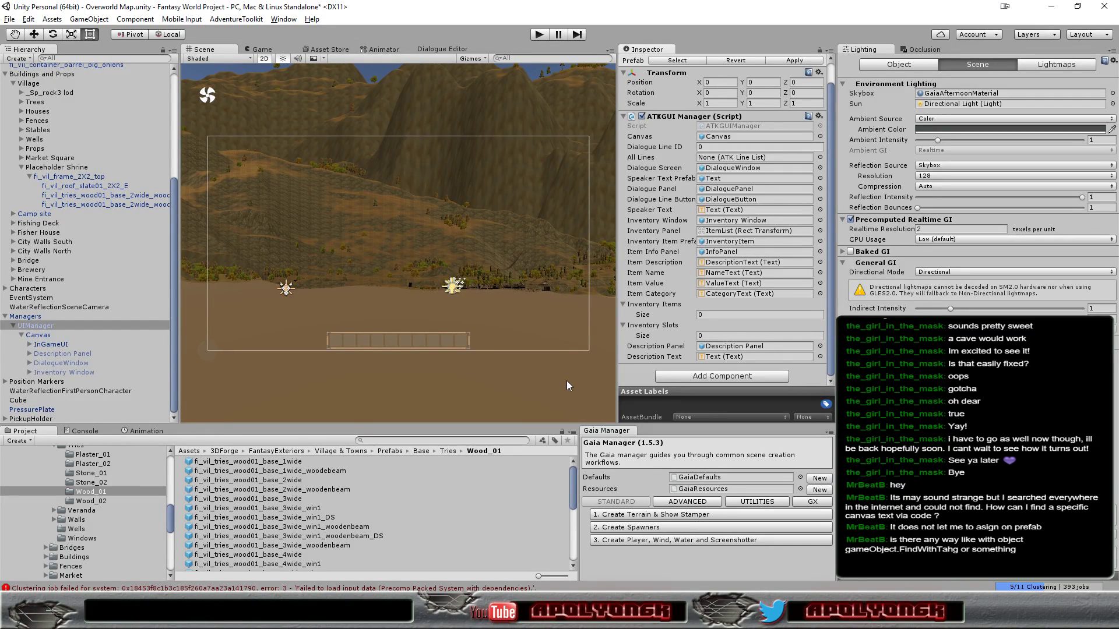
Rename the panel's Text child to DescriptionText, apply it to the prefab, and select UIManager
{"action": "left_click", "coordinate": [32, 354]}
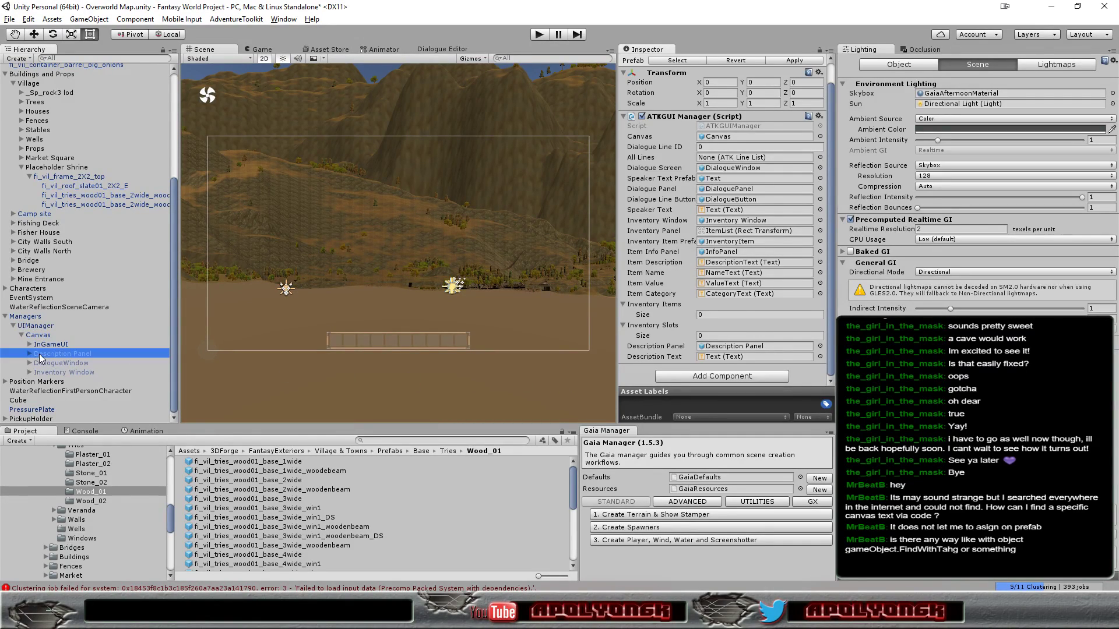
{"action": "left_click", "coordinate": [29, 354]}
{"action": "left_click", "coordinate": [51, 363]}
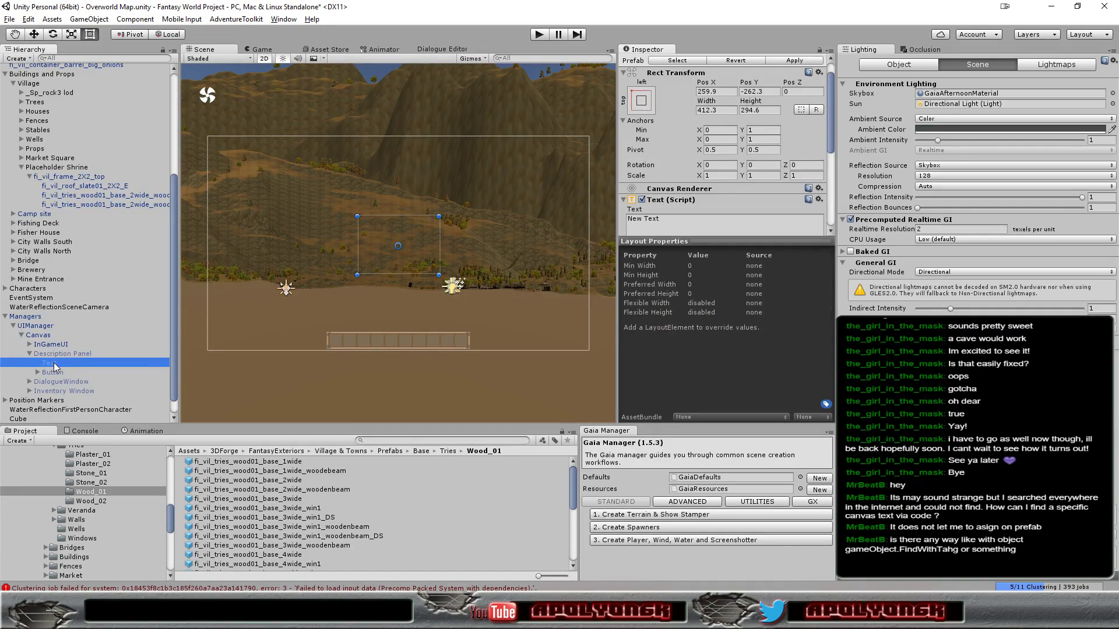
{"action": "scroll", "coordinate": [682, 116], "scroll_direction": "up", "scroll_amount": 1}
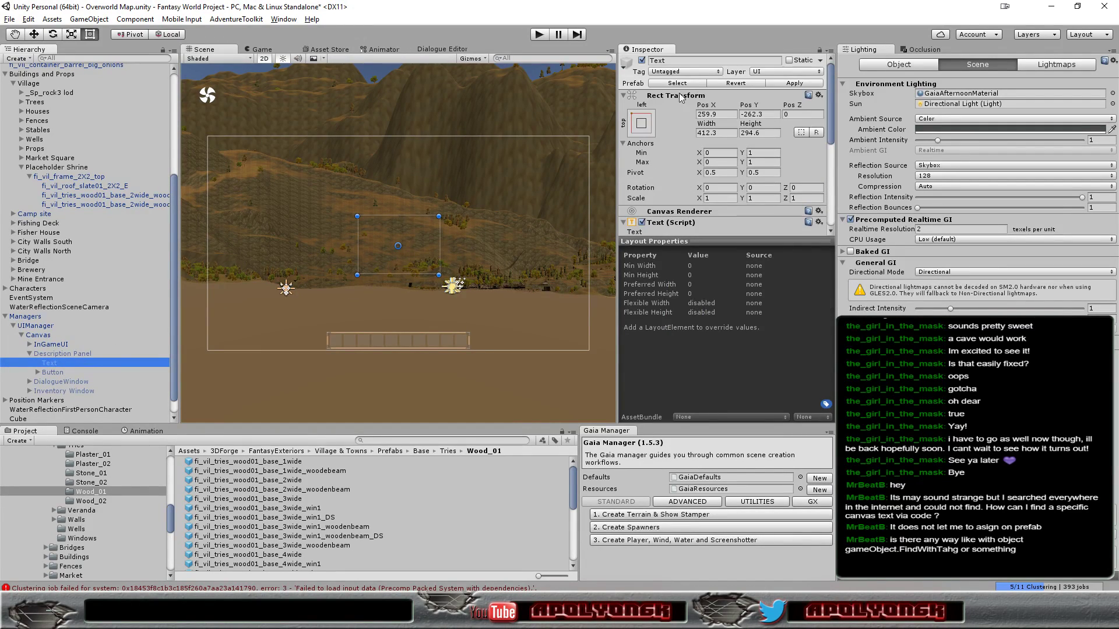
{"action": "left_click", "coordinate": [681, 61]}
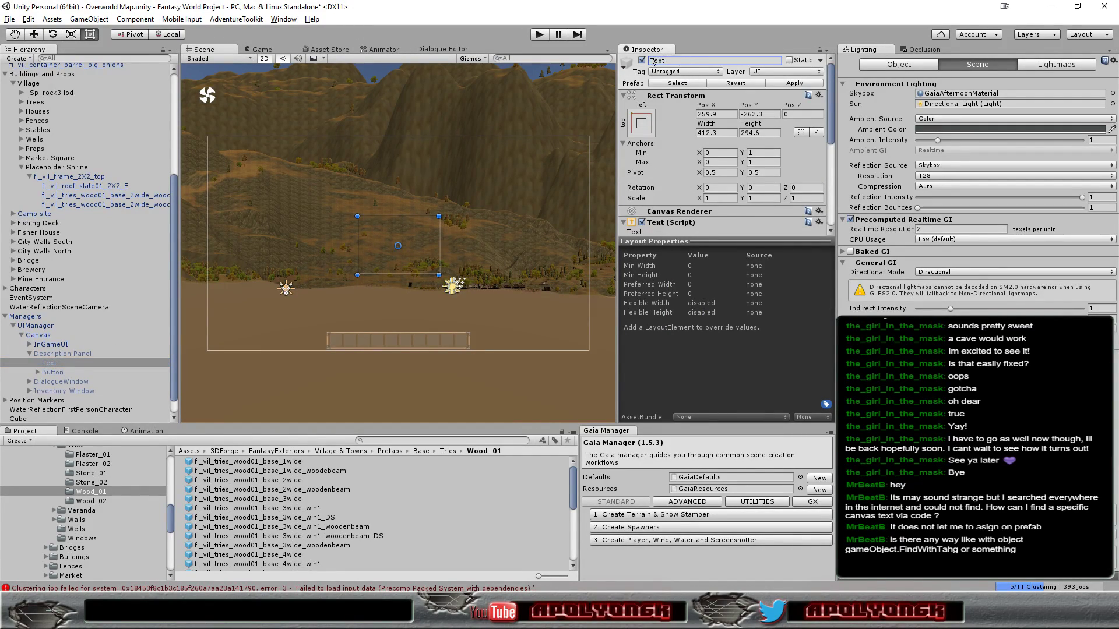
{"action": "type", "text": "Description"}
{"action": "left_click", "coordinate": [783, 83]}
{"action": "left_click", "coordinate": [38, 326]}
{"action": "scroll", "coordinate": [667, 269], "scroll_direction": "down", "scroll_amount": 1}
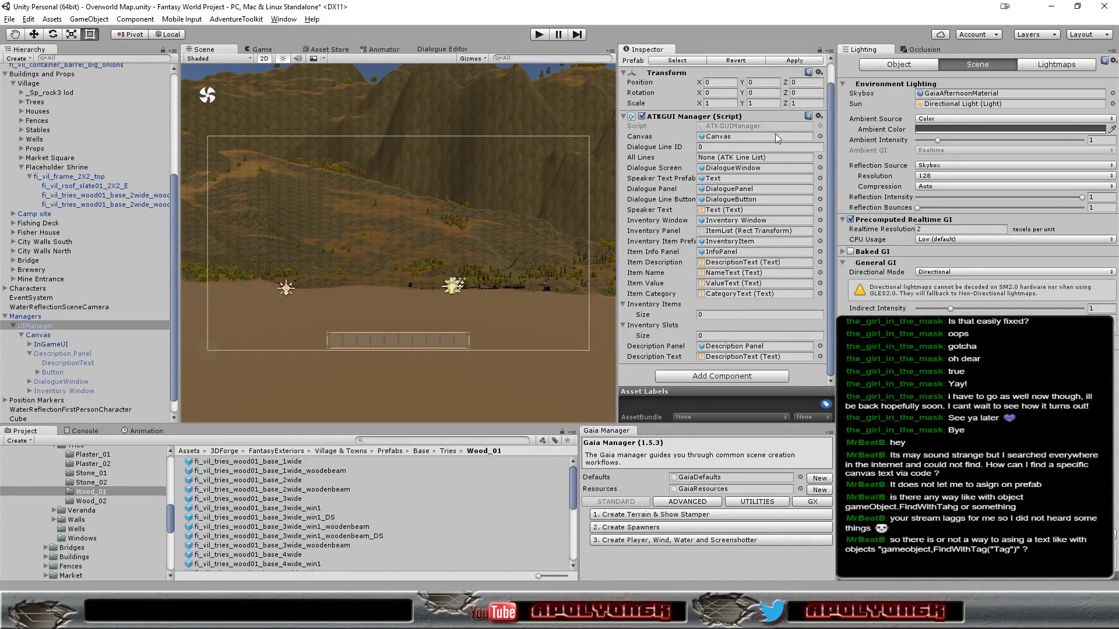
Choose Add Tag... from UIManager's Tag dropdown to reach Tags & Layers
{"action": "scroll", "coordinate": [834, 78], "scroll_direction": "up", "scroll_amount": 2}
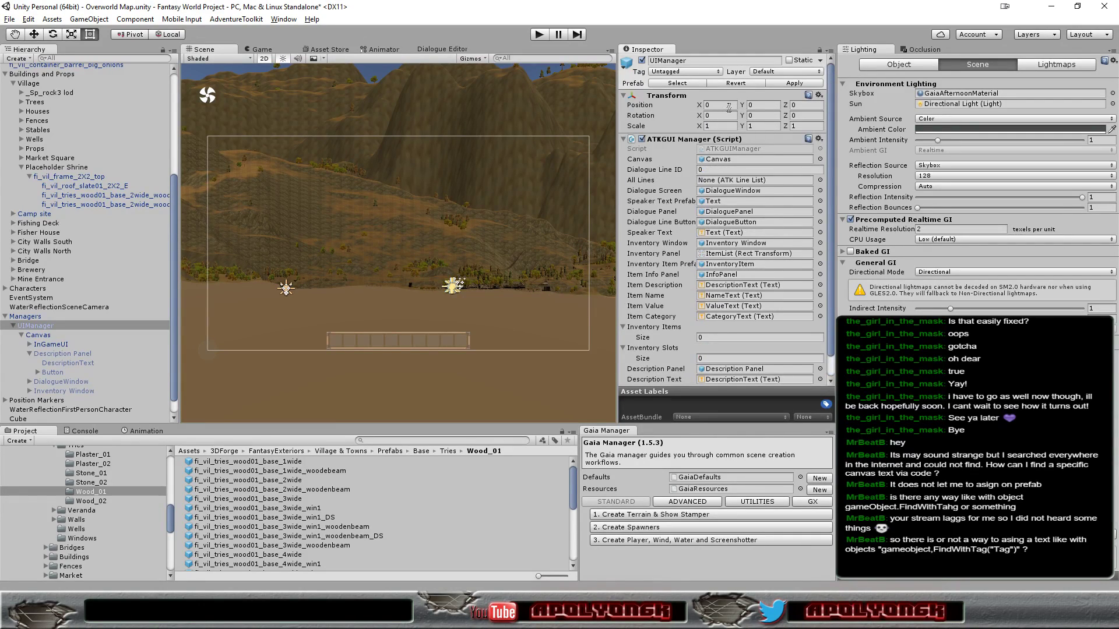
{"action": "left_click", "coordinate": [682, 71]}
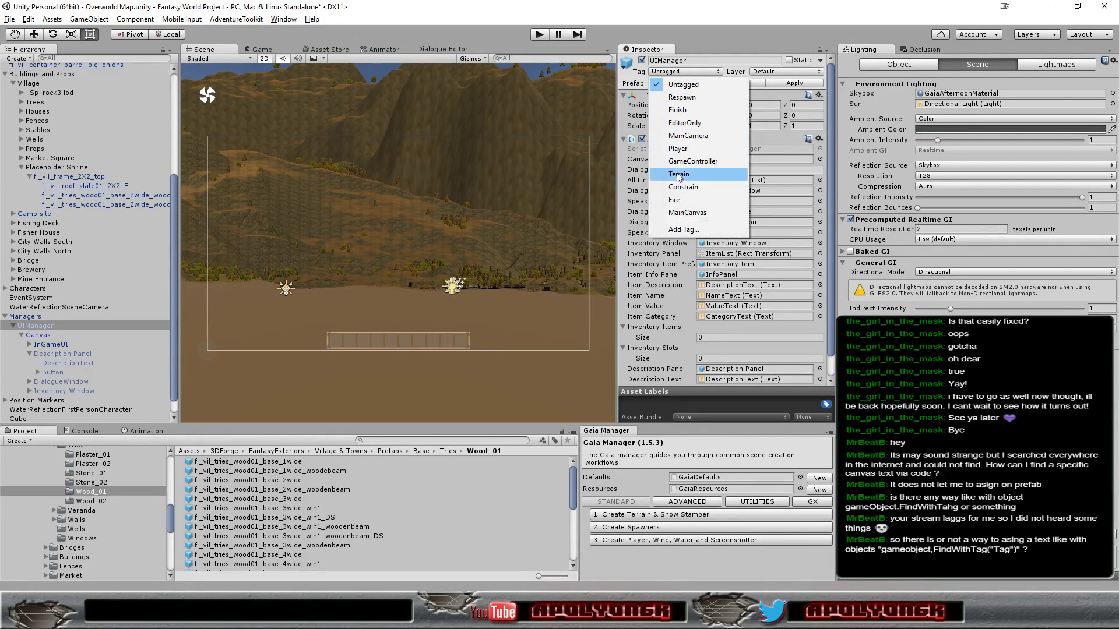
{"action": "left_click", "coordinate": [679, 230]}
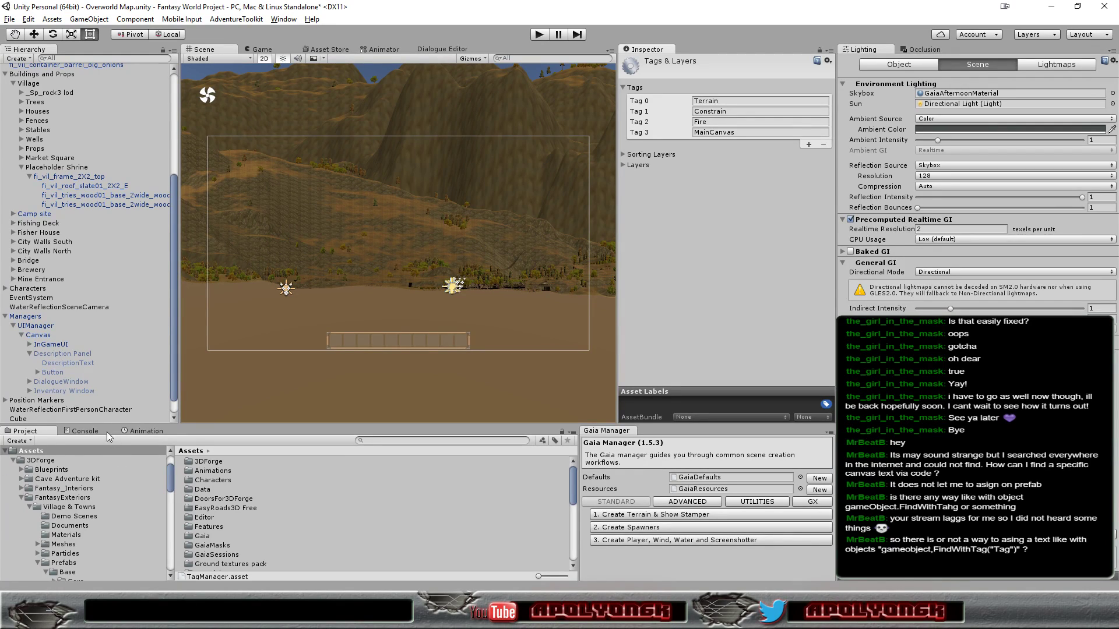
Review DescriptionText's Text component: New Text in Kingthings_Calligraphica at size 32
{"action": "left_click", "coordinate": [55, 354]}
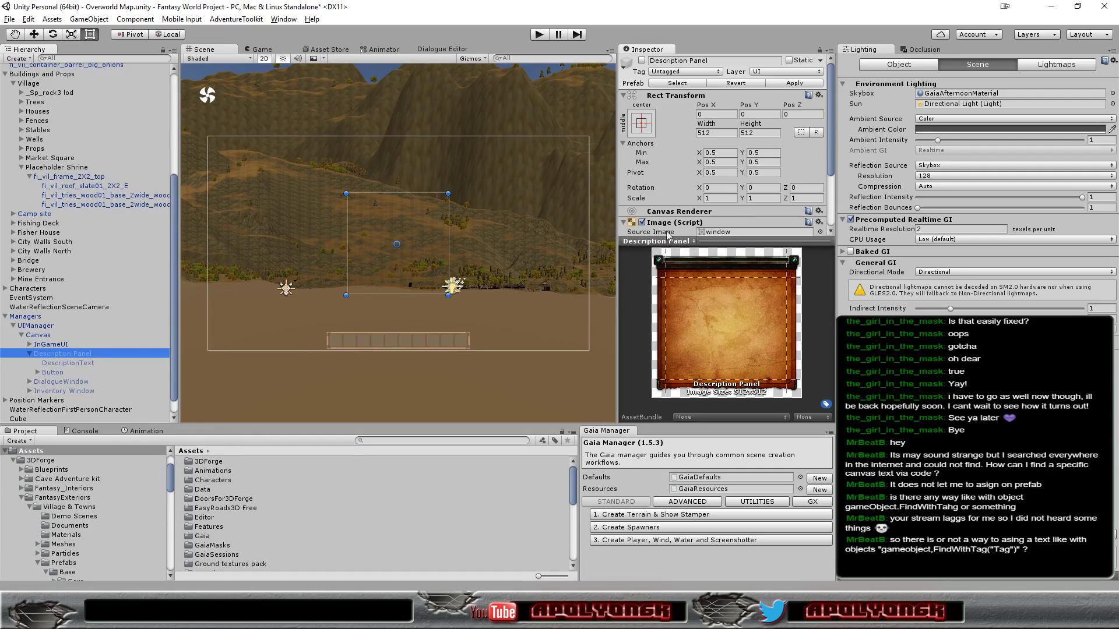
{"action": "left_click_drag", "start_coordinate": [831, 128], "coordinate": [831, 187]}
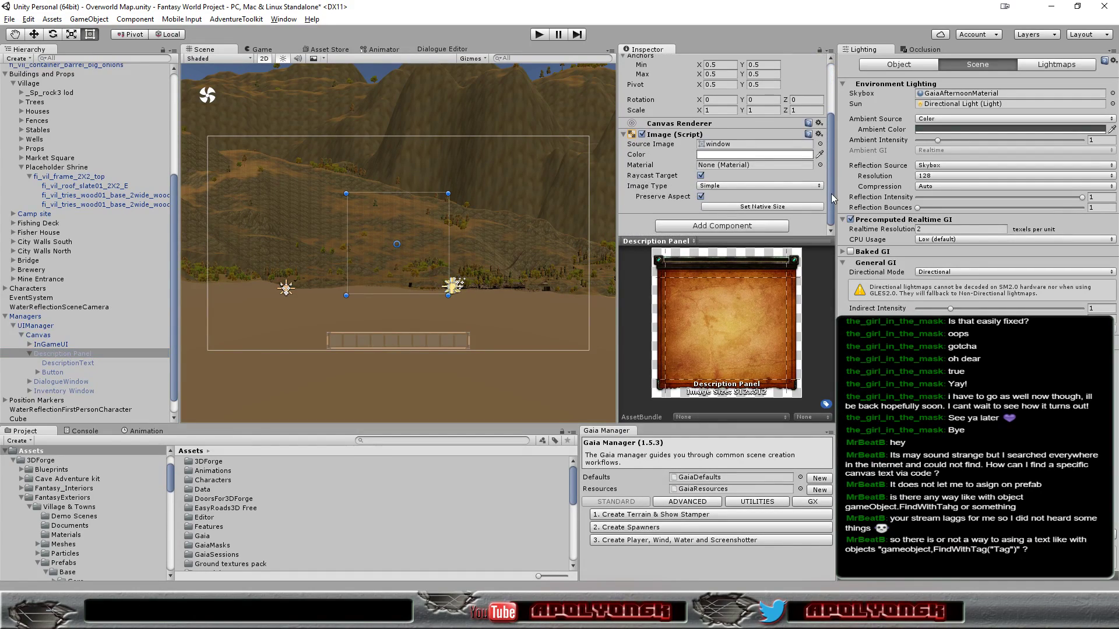
{"action": "left_click", "coordinate": [79, 363]}
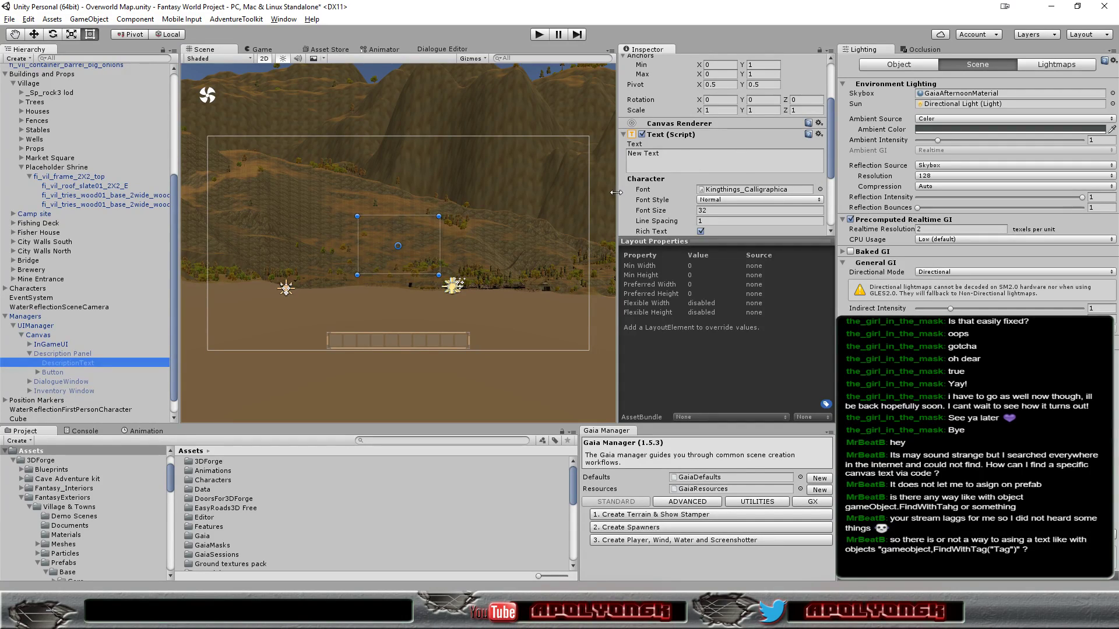
{"action": "left_click_drag", "start_coordinate": [737, 242], "coordinate": [733, 362]}
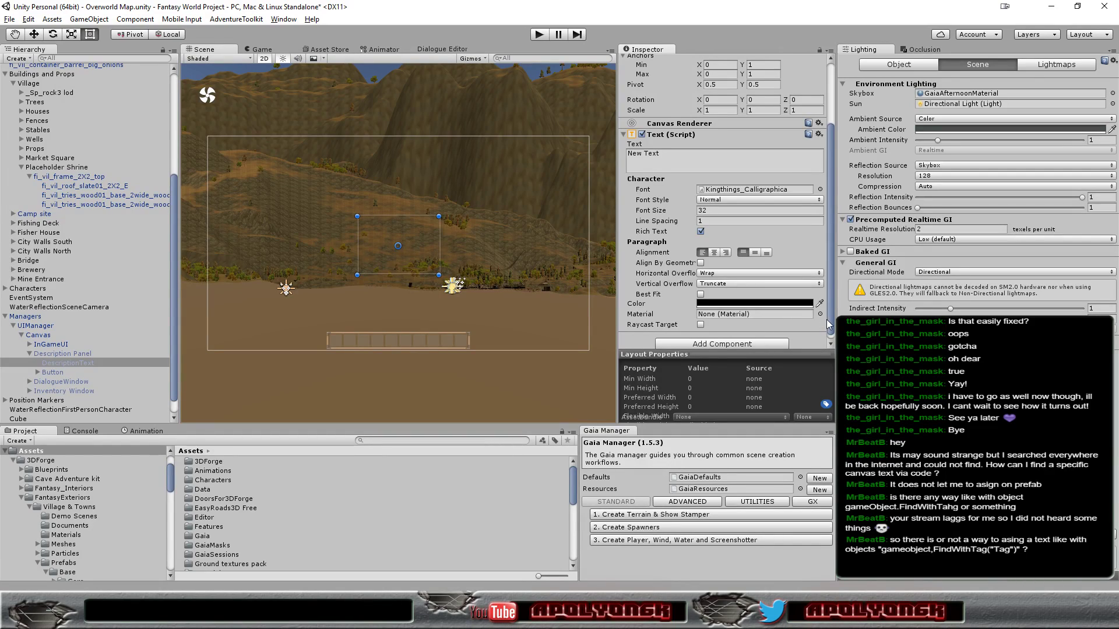
{"action": "mouse_move", "coordinate": [830, 321]}
{"action": "left_mouse_down"}
{"action": "mouse_move", "coordinate": [830, 340]}
{"action": "mouse_move", "coordinate": [830, 201]}
{"action": "mouse_move", "coordinate": [831, 337]}
{"action": "left_mouse_up"}
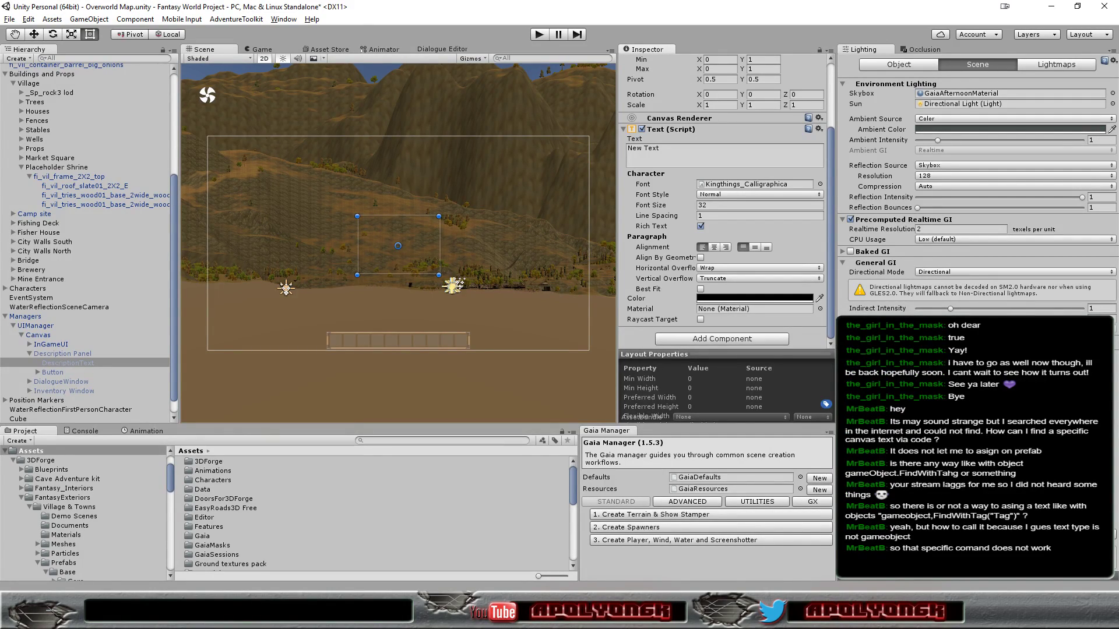
Switch to Visual Studio and make room for a new first line in ShowDescriptionPanel
{"action": "key", "text": "alt+Tab"}
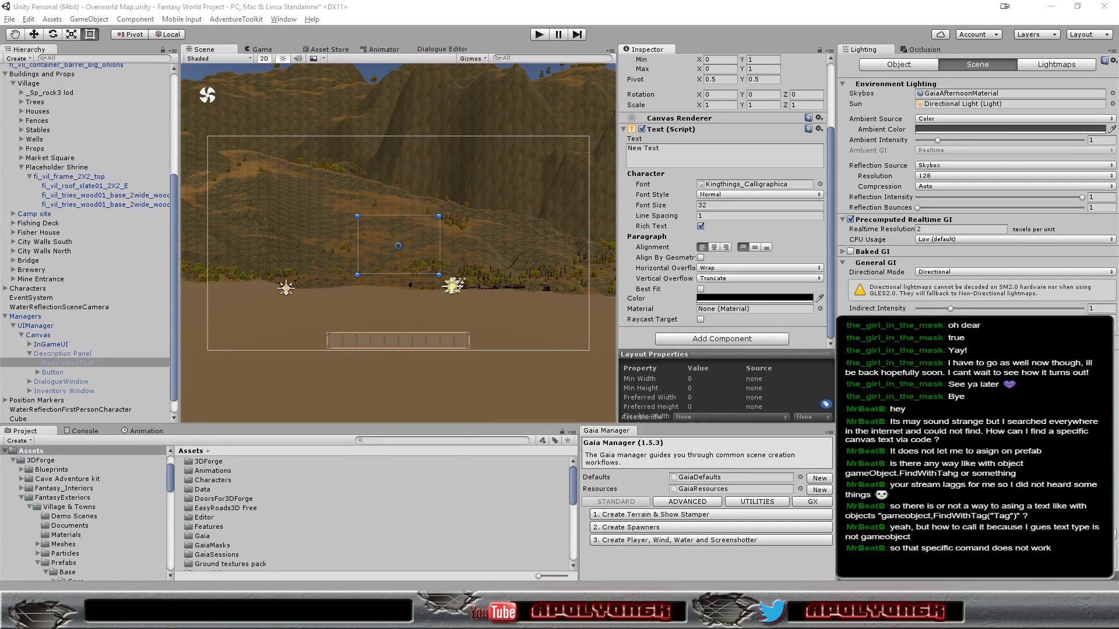
{"action": "left_click", "coordinate": [380, 304]}
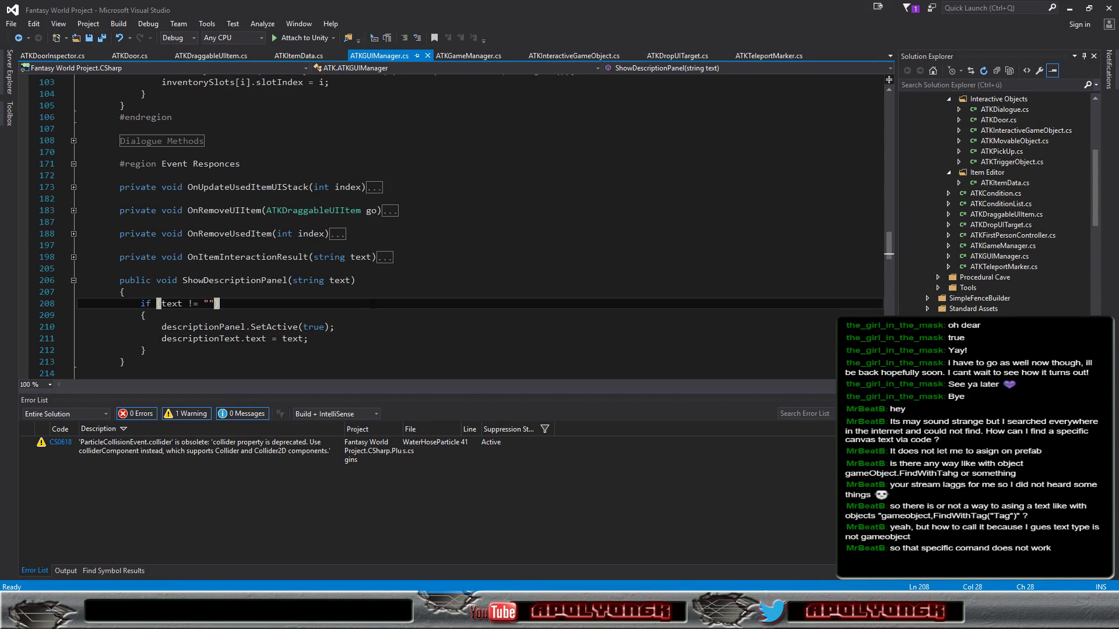
{"action": "left_click", "coordinate": [373, 291]}
{"action": "key", "text": "Return"}
{"action": "key", "text": "Return"}
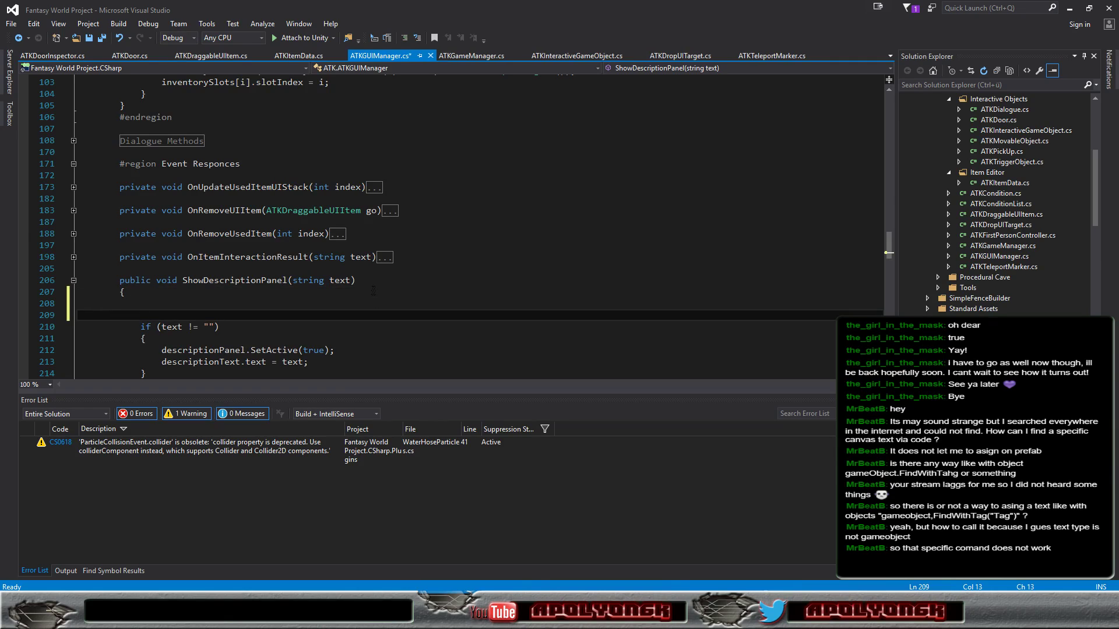
{"action": "key", "text": "Up"}
{"action": "key", "text": "Return"}
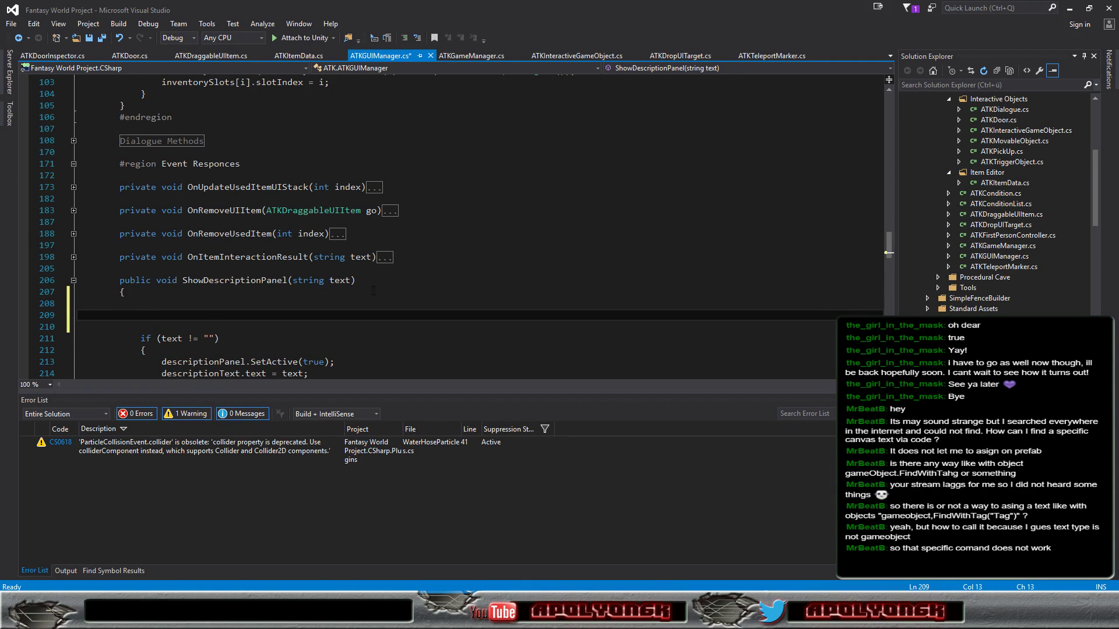
Write GameObject go = GameObject.FindGameObjectWithTag("TextObject"); as the method's first line
{"action": "type", "text": "Game"}
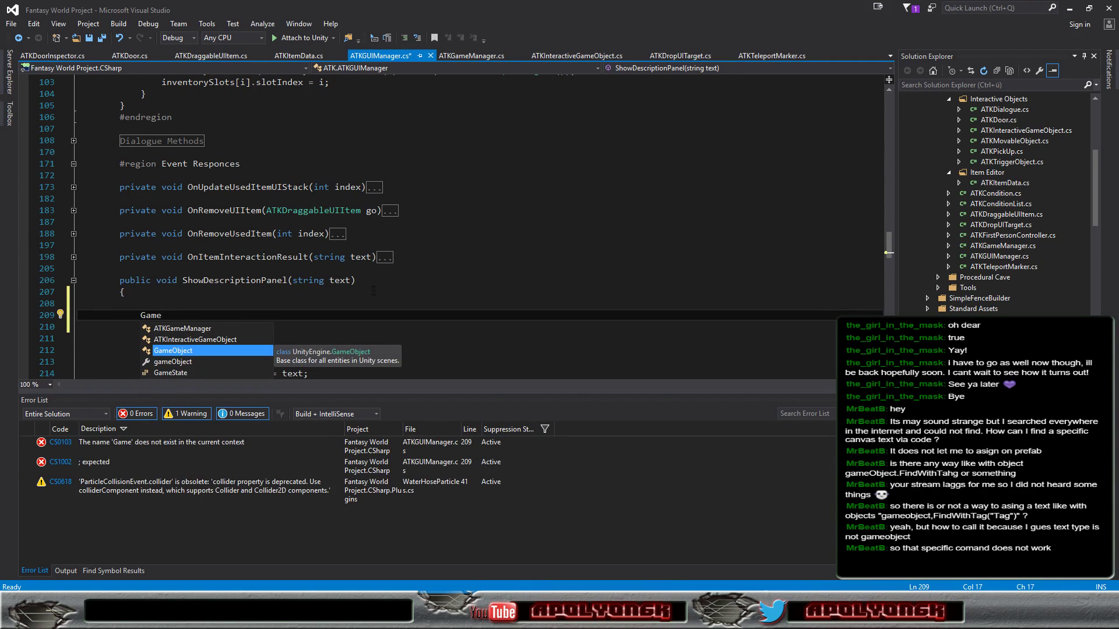
{"action": "key", "text": "Tab"}
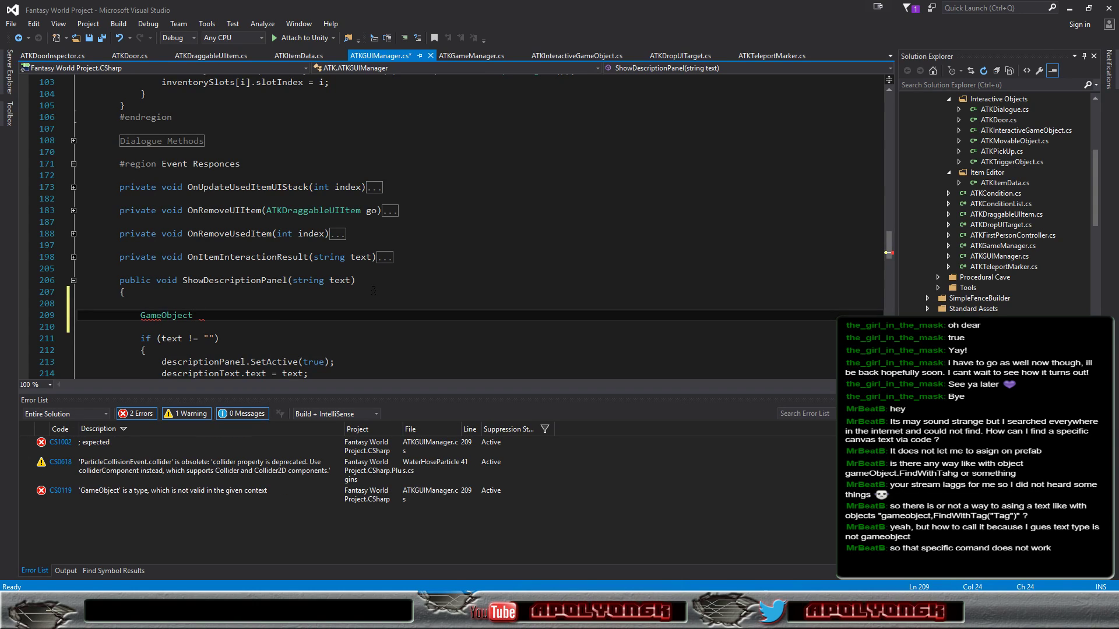
{"action": "type", "text": "go = "}
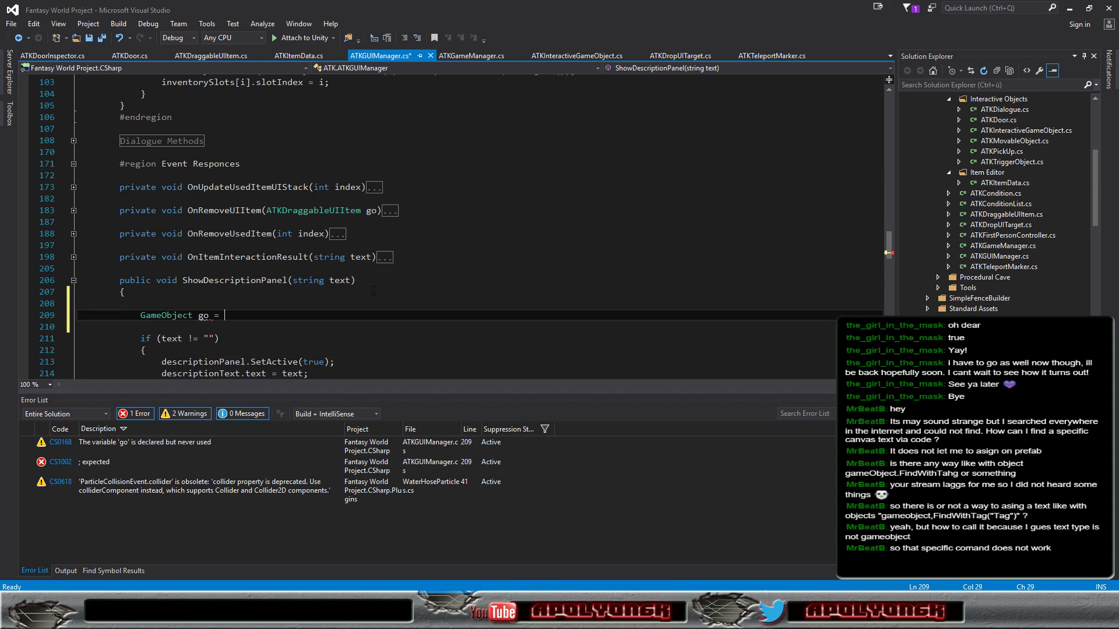
{"action": "type", "text": "Gae"}
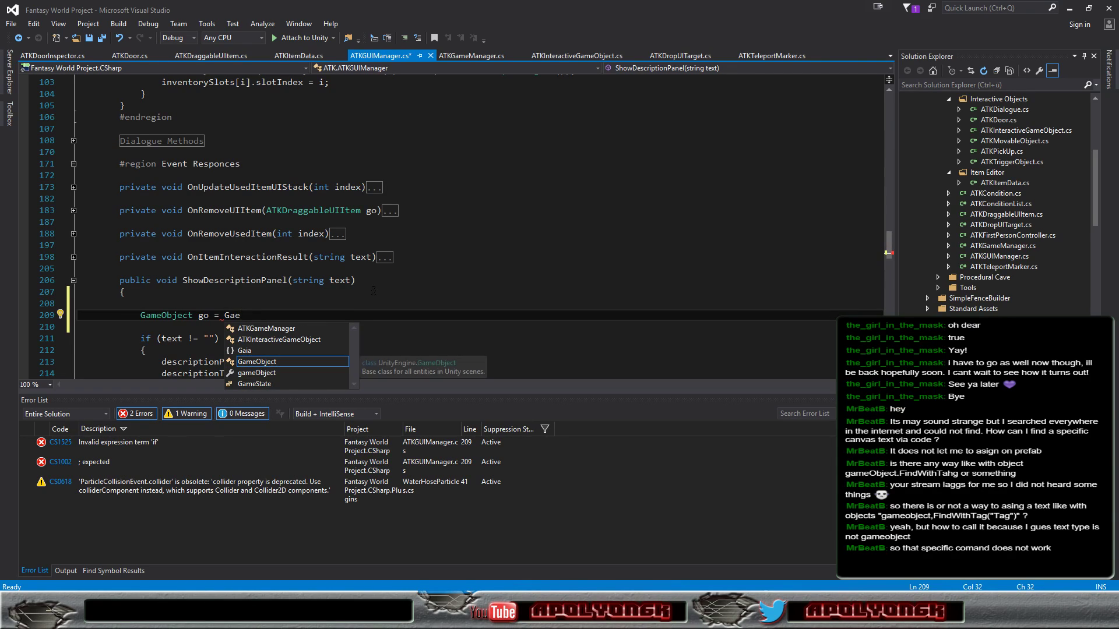
{"action": "key", "text": "Tab"}
{"action": "type", "text": "."}
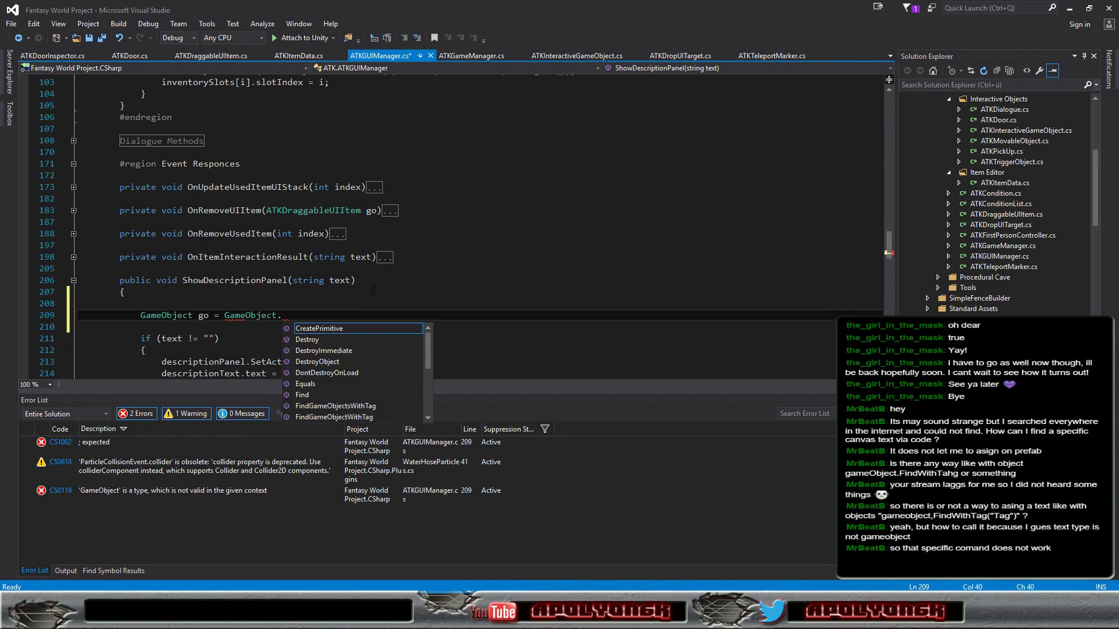
{"action": "type", "text": "fin"}
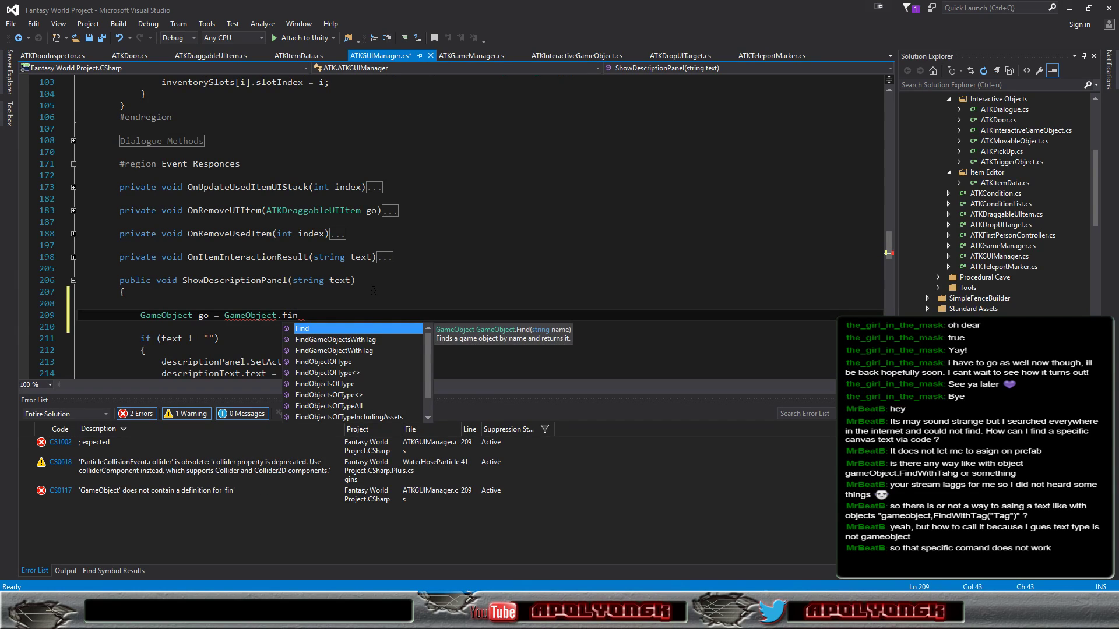
{"action": "key", "text": "Down"}
{"action": "key", "text": "Down"}
{"action": "key", "text": "Tab"}
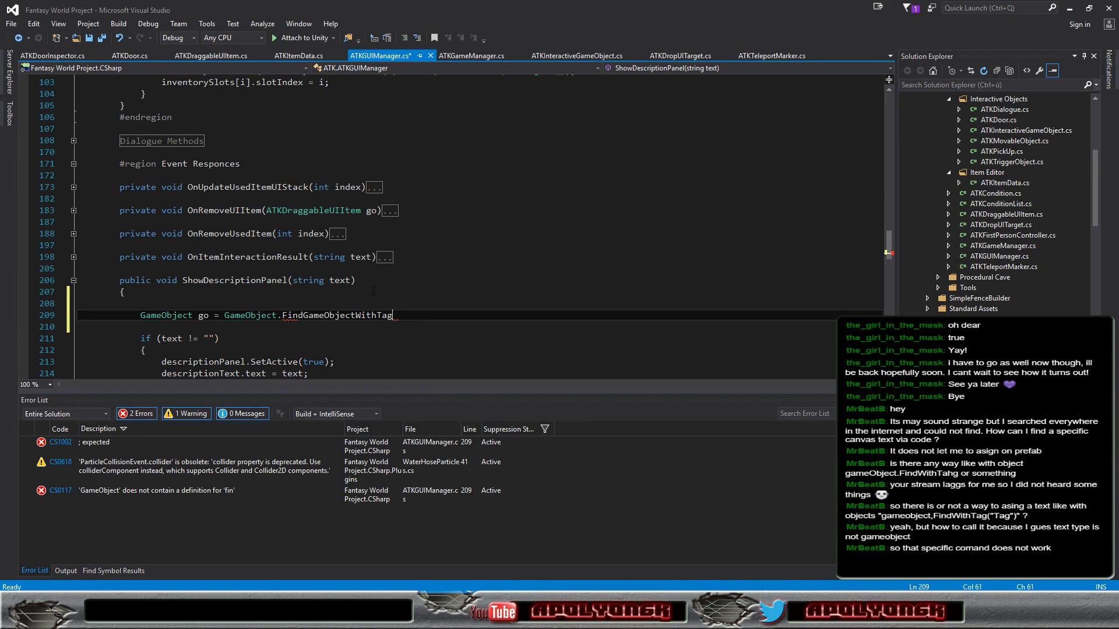
{"action": "type", "text": "(\""}
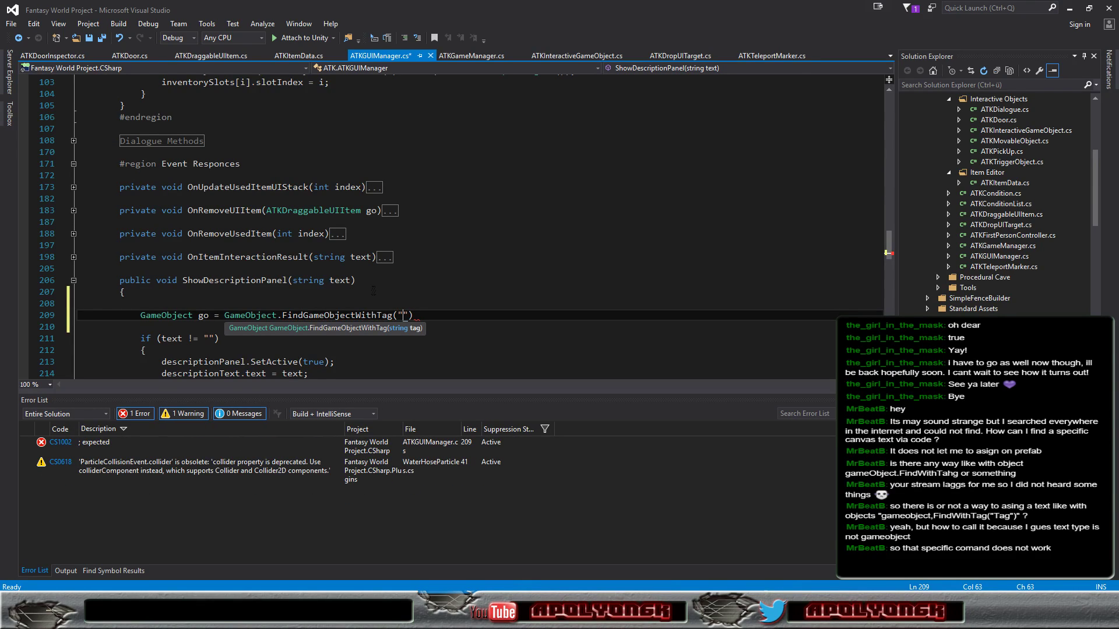
{"action": "type", "text": "TextObject"}
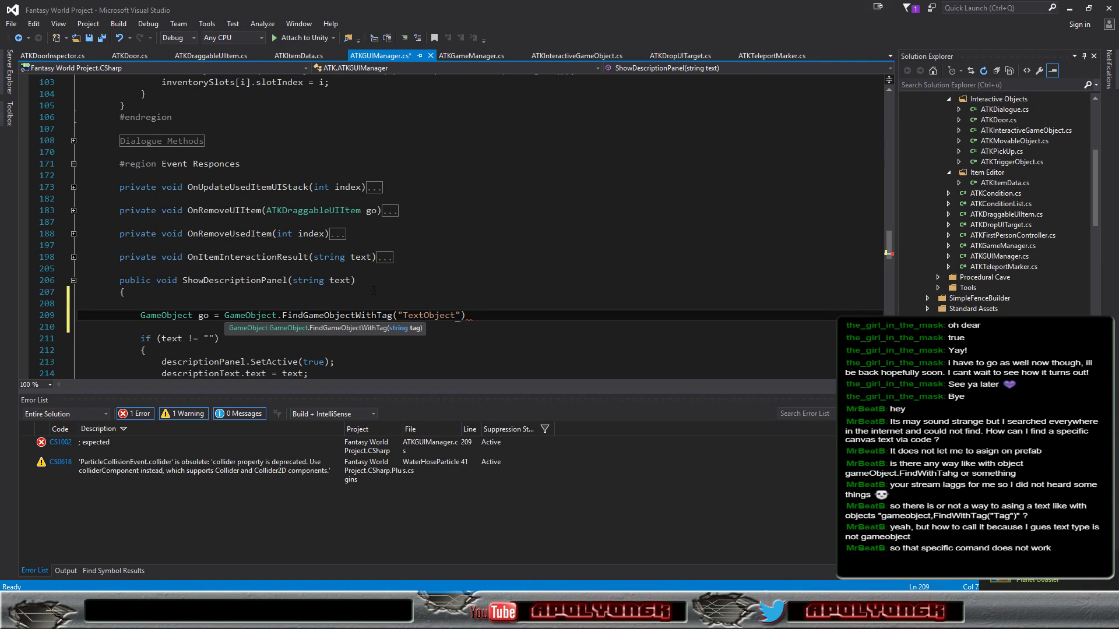
{"action": "key", "text": "Right"}
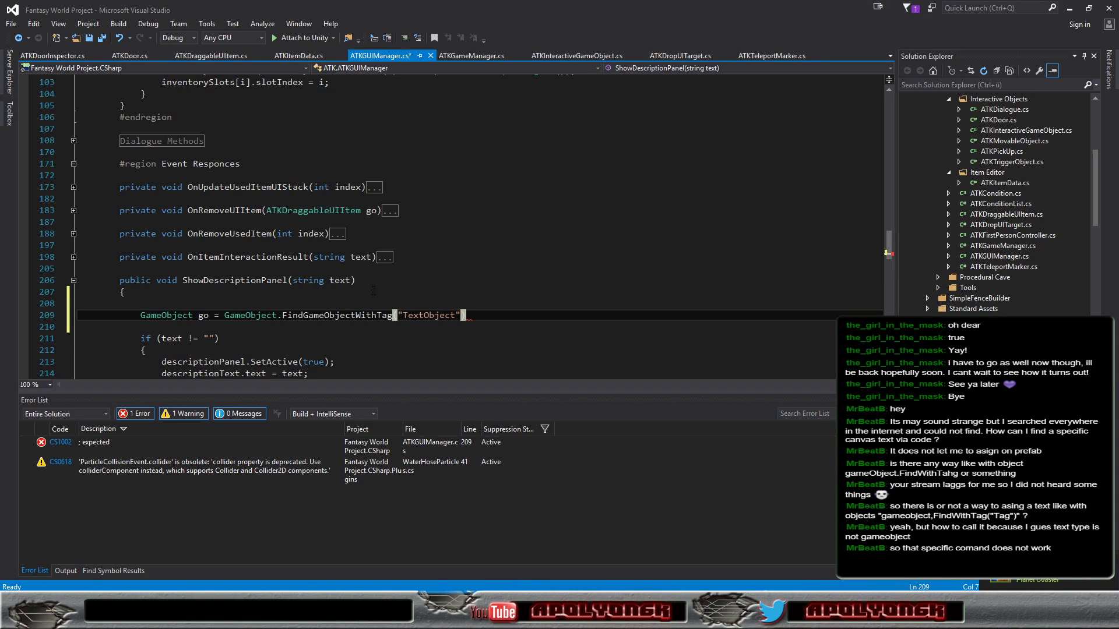
{"action": "type", "text": ");"}
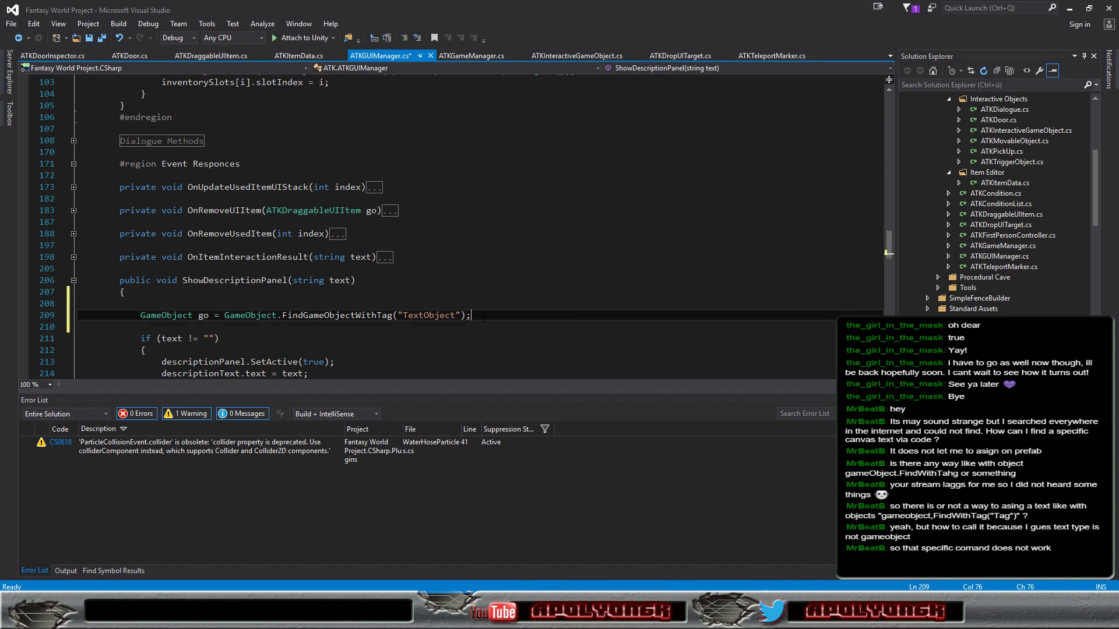
{"action": "key", "text": "Return"}
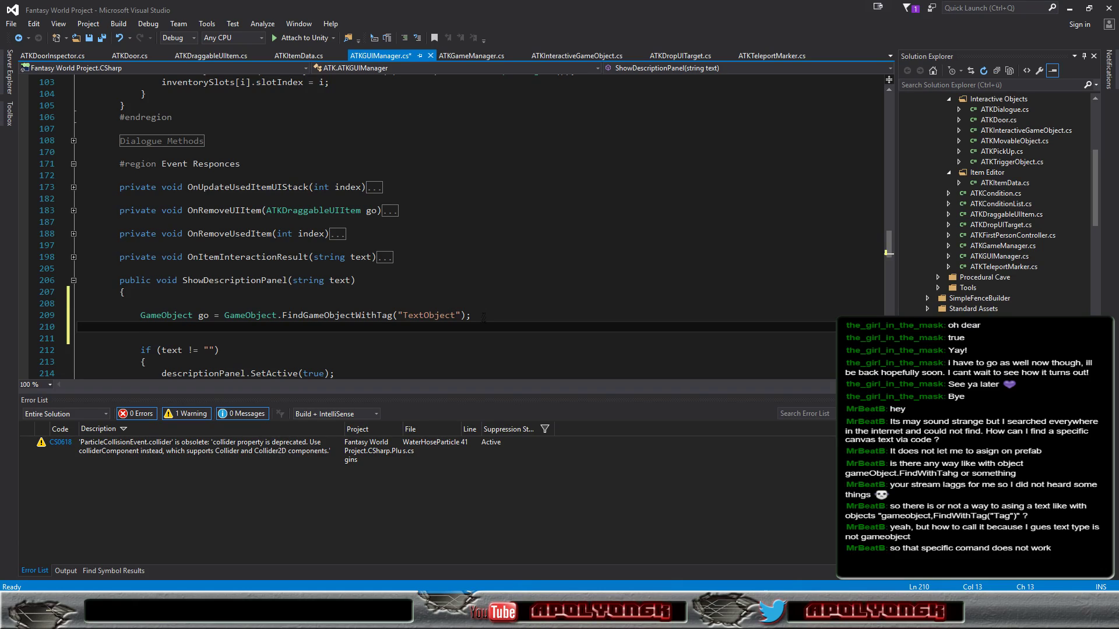
Add go.GetComponent<Text>().text = "blablablup"; below the TextObject lookup
{"action": "type", "text": "go"}
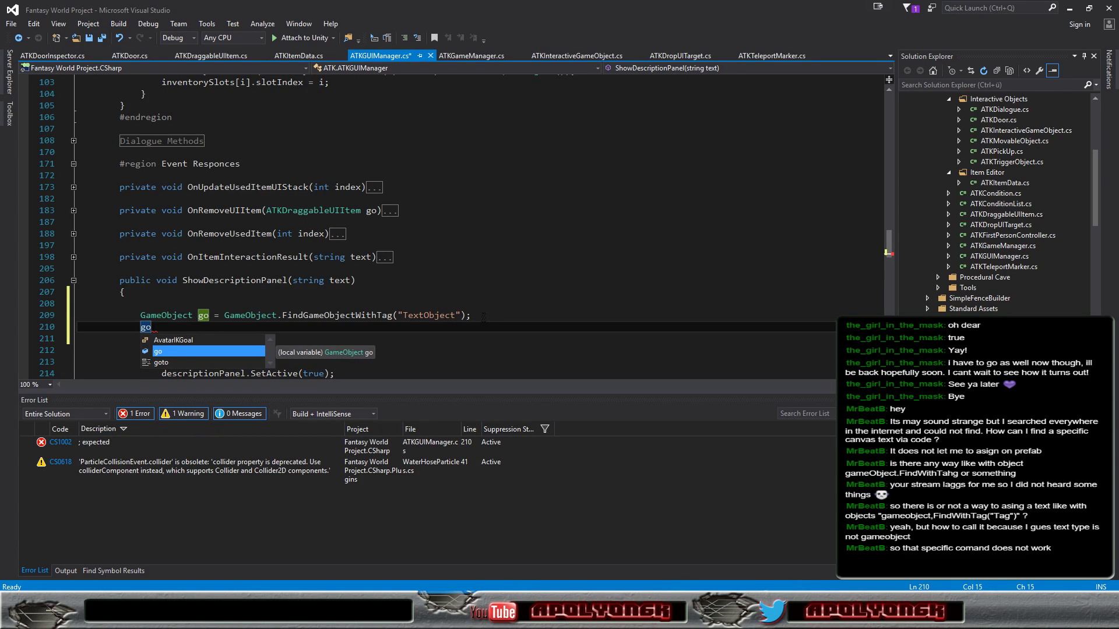
{"action": "type", "text": ".get"}
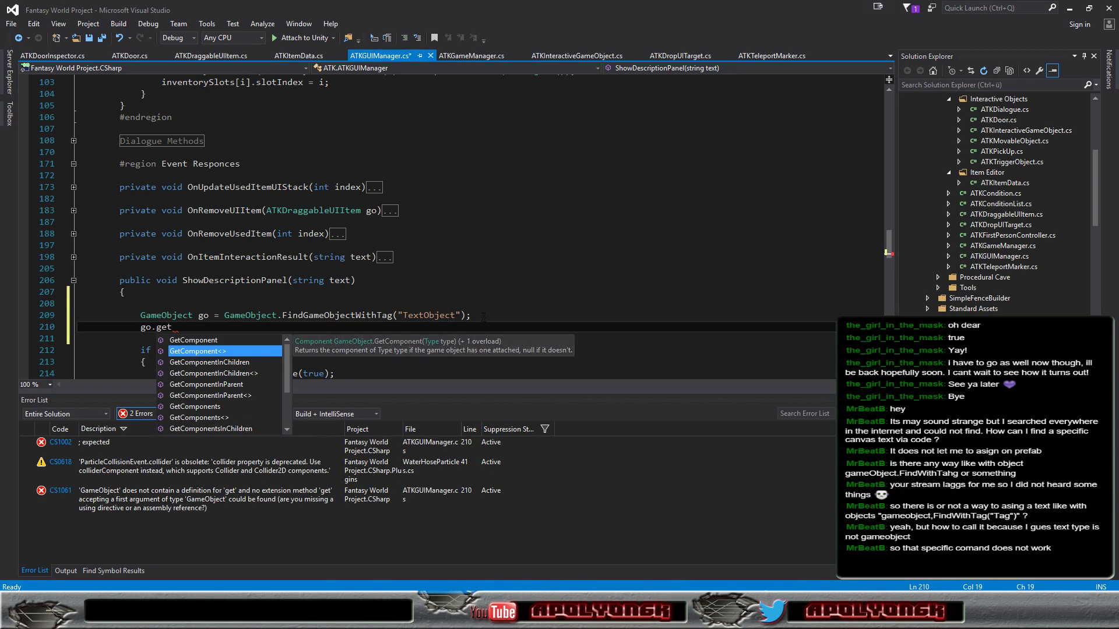
{"action": "key", "text": "Tab"}
{"action": "type", "text": "<"}
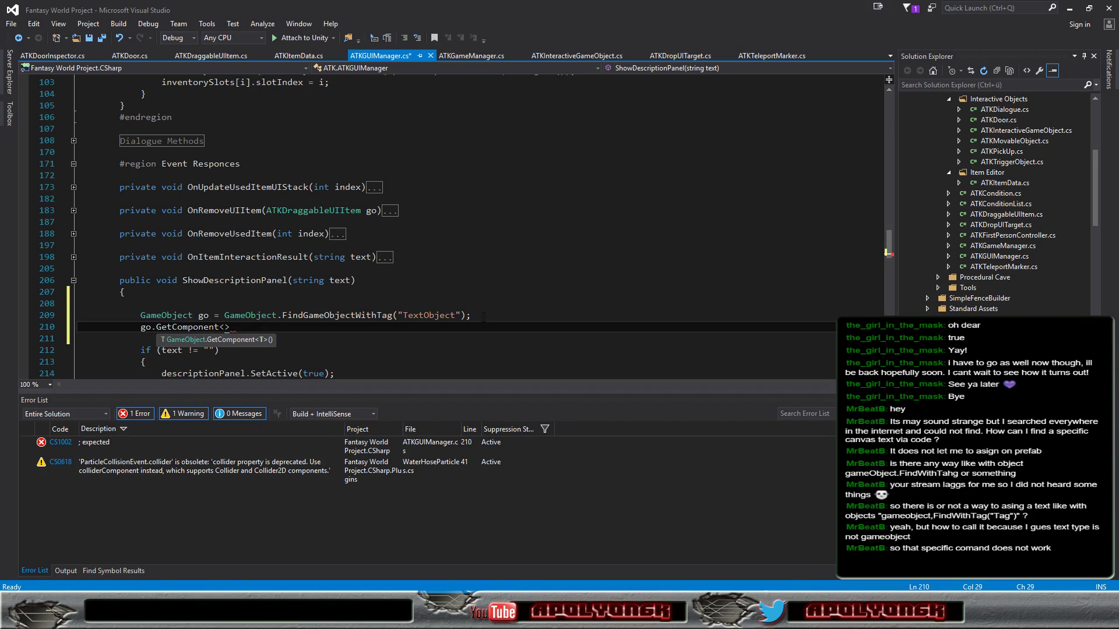
{"action": "type", "text": "Tex"}
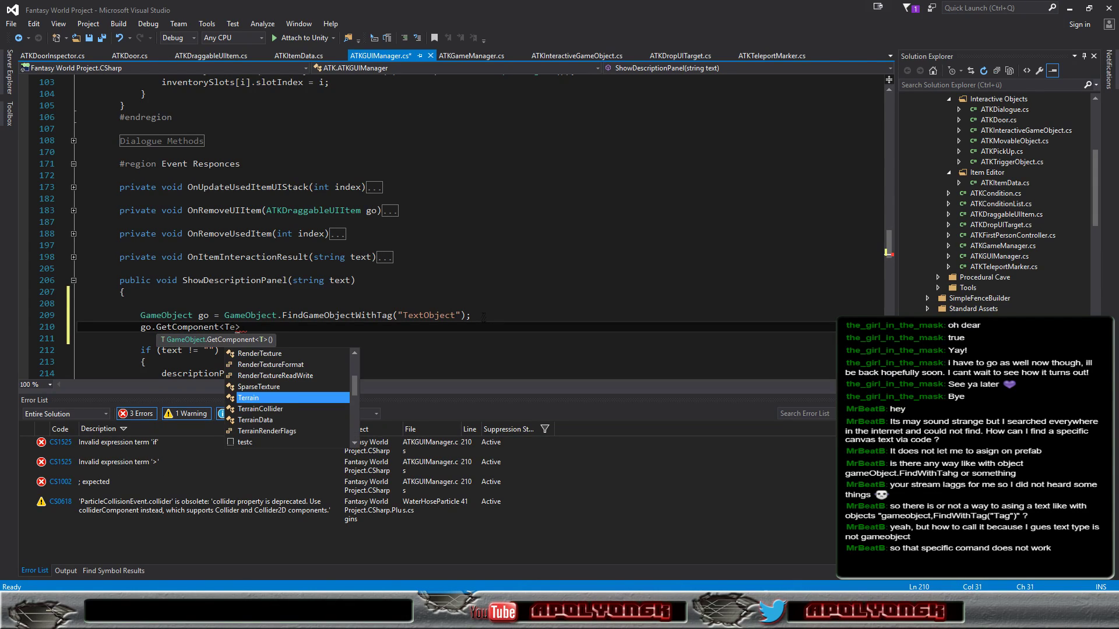
{"action": "type", "text": "t"}
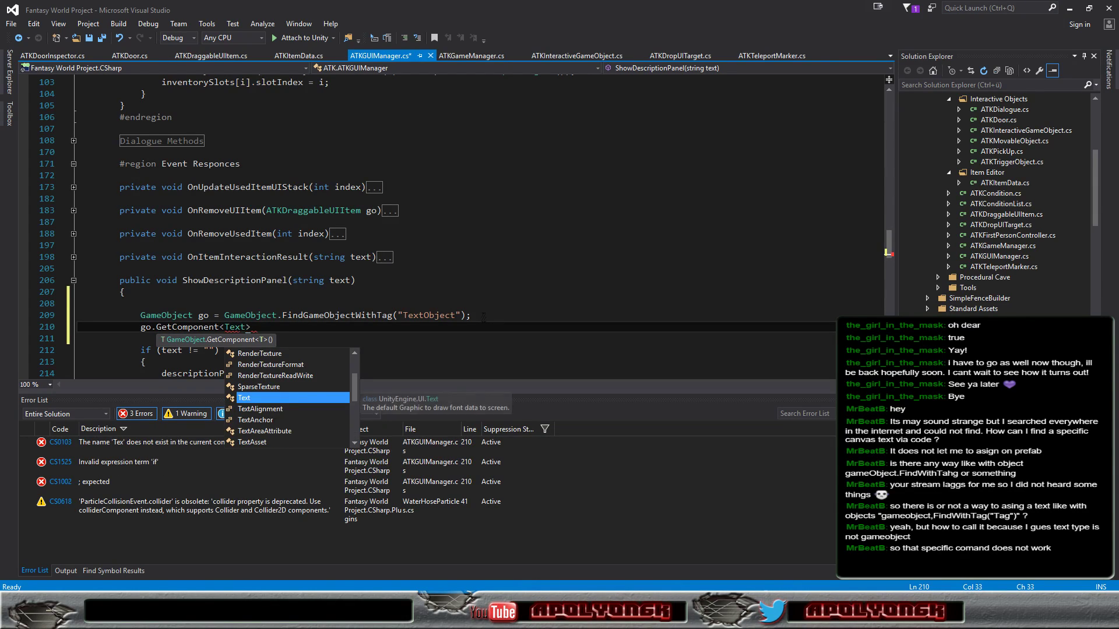
{"action": "key", "text": "Escape"}
{"action": "type", "text": ">"}
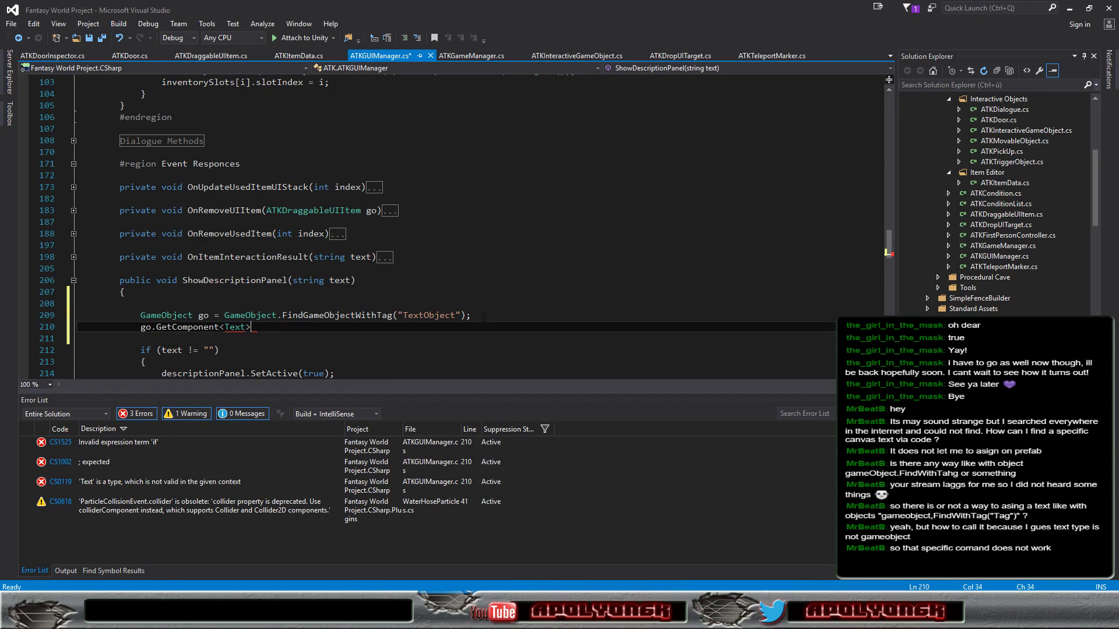
{"action": "type", "text": "()."}
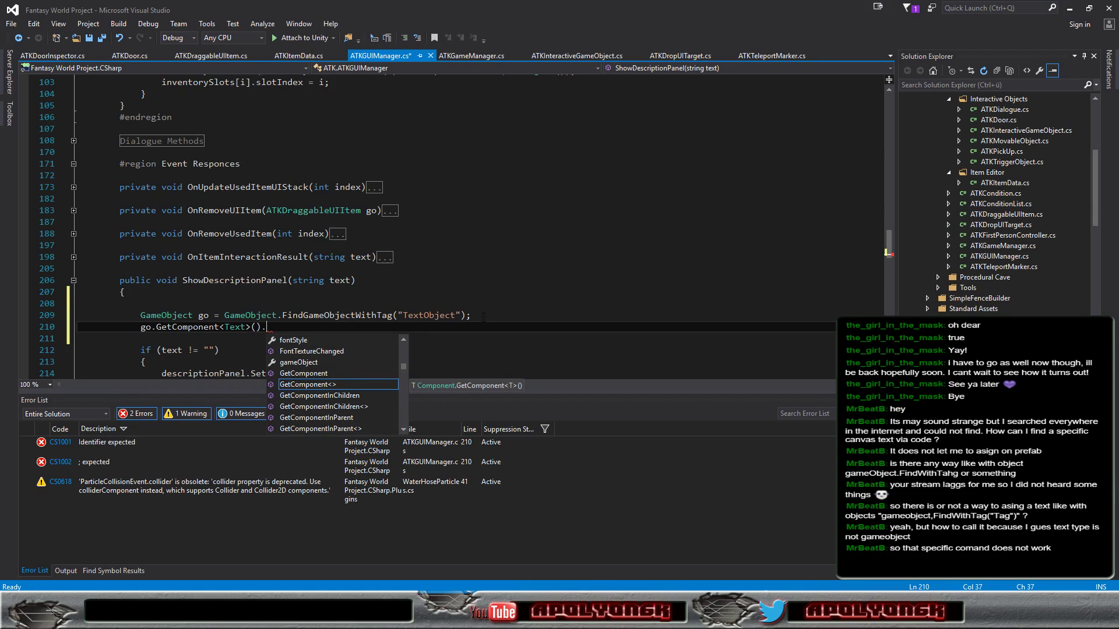
{"action": "type", "text": "te"}
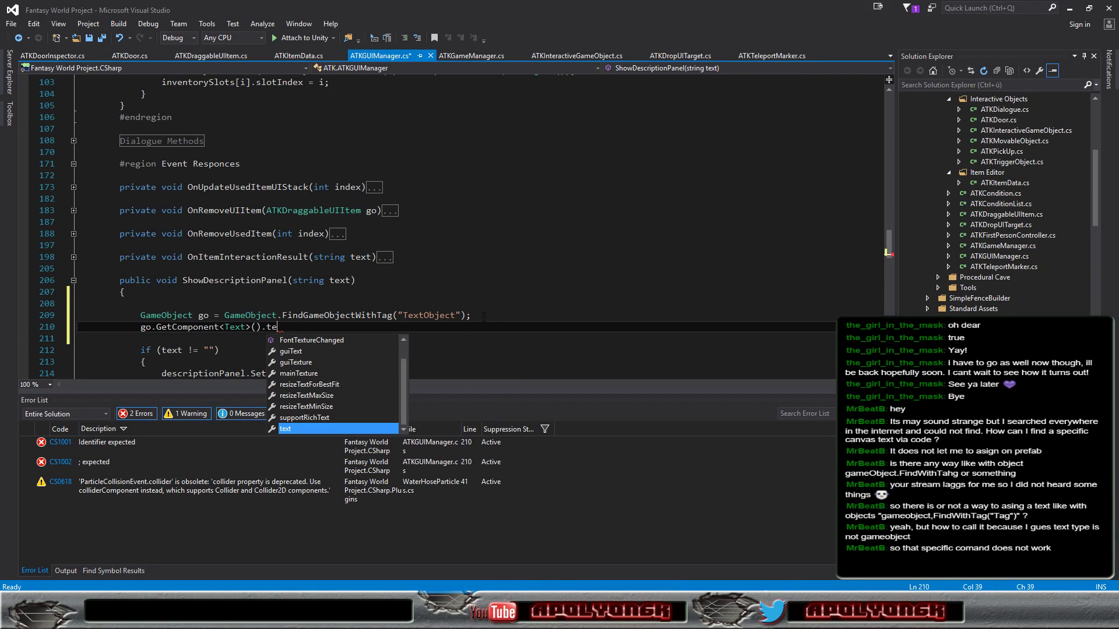
{"action": "type", "text": "xt"}
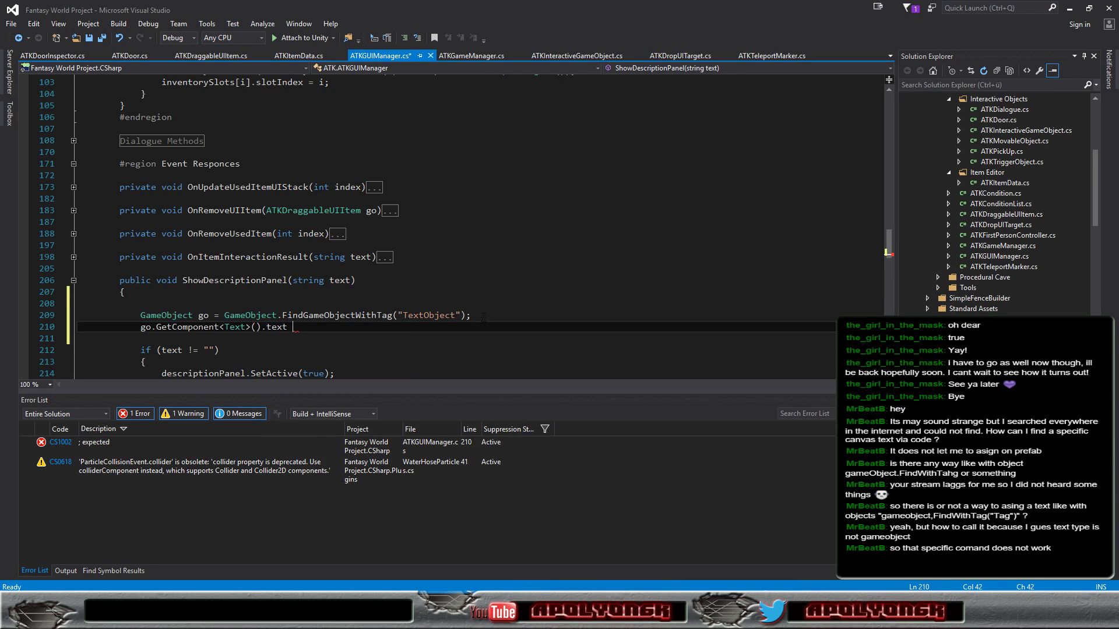
{"action": "type", "text": " = "}
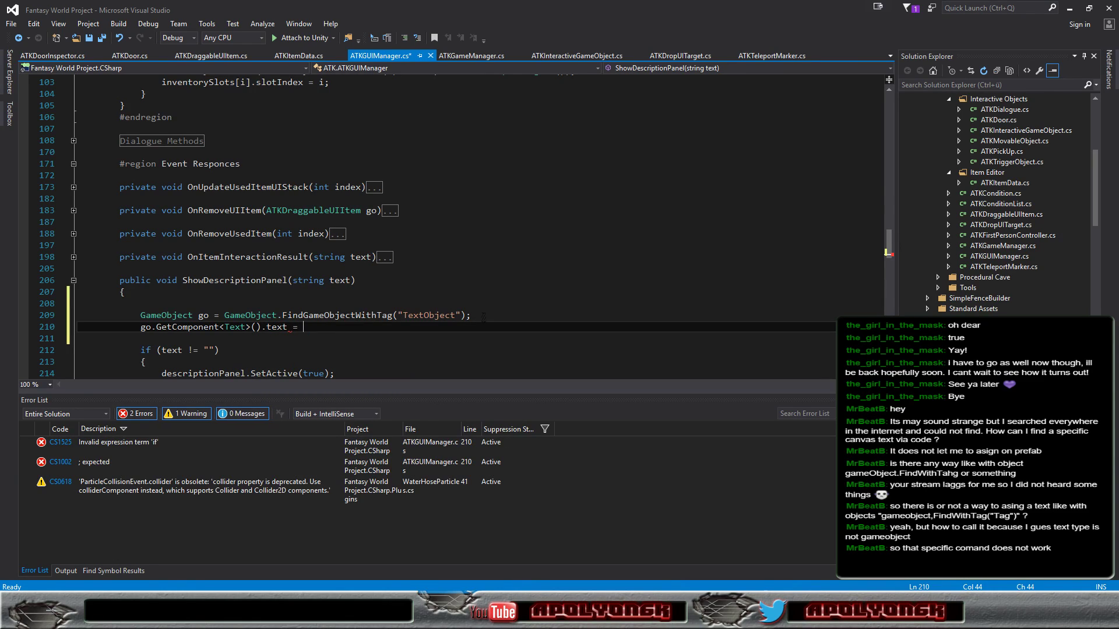
{"action": "type", "text": "\"bla"}
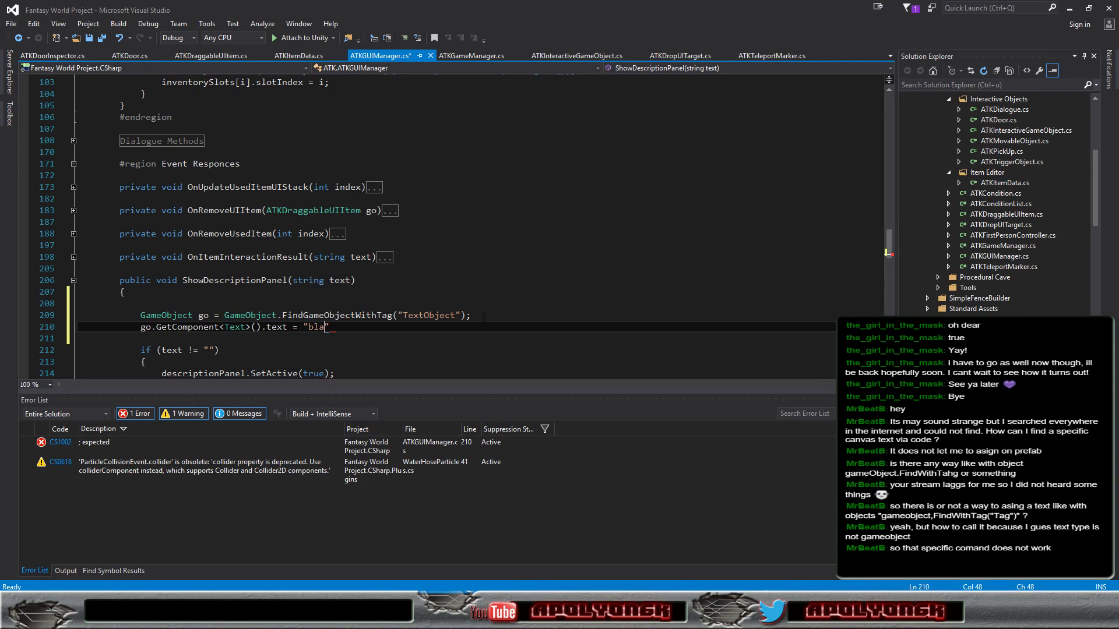
{"action": "type", "text": "blablup\";"}
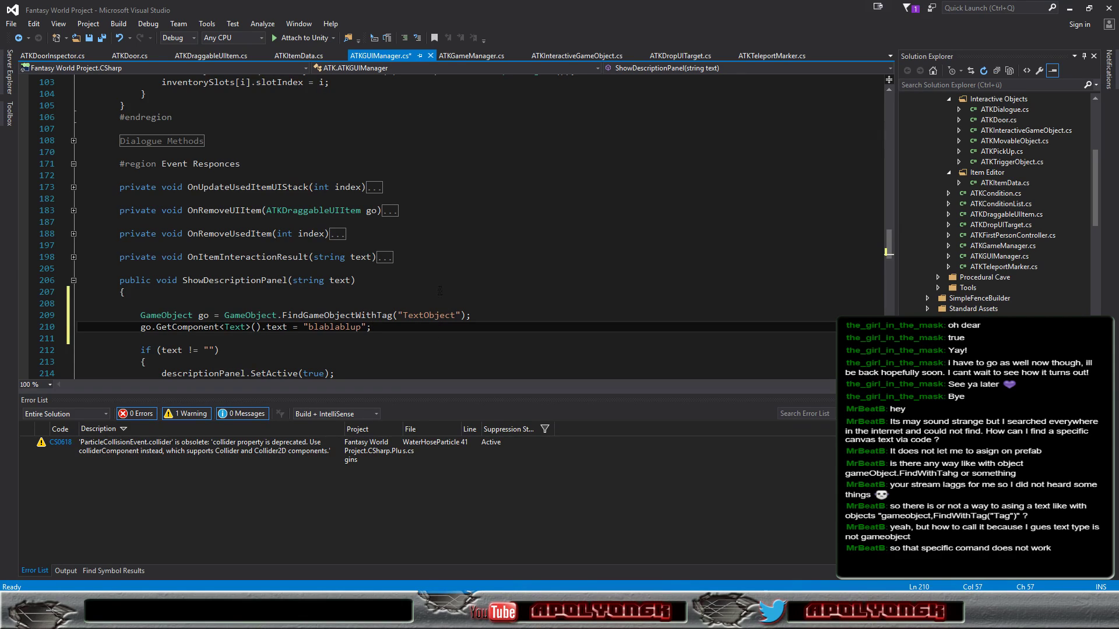
{"action": "scroll", "coordinate": [438, 275], "scroll_direction": "up", "scroll_amount": 1}
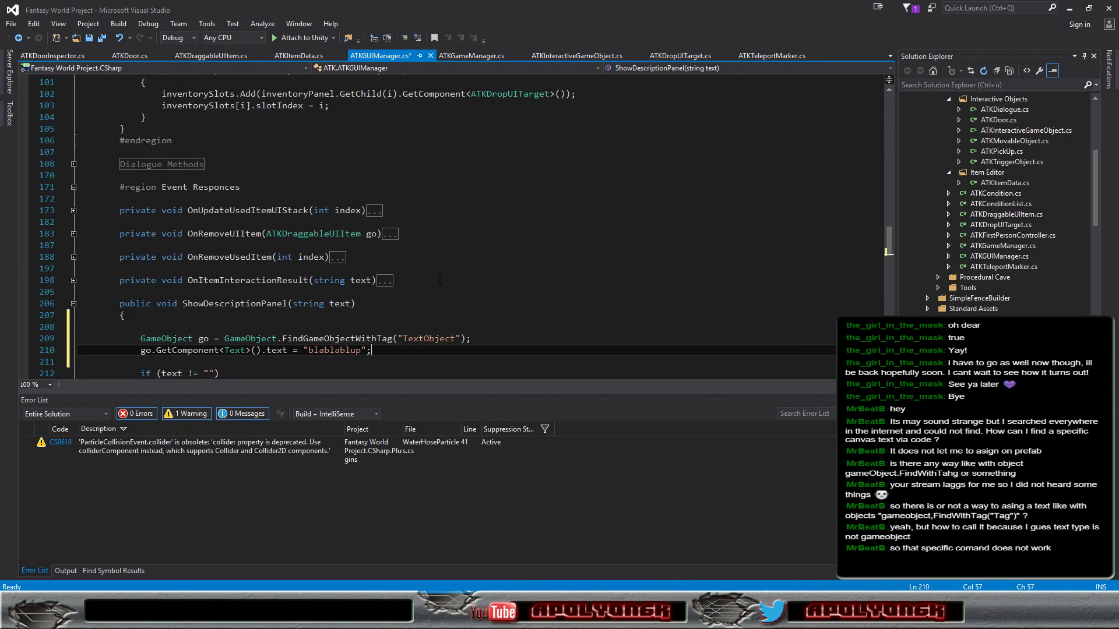
{"action": "mouse_move", "coordinate": [356, 347]}
{"action": "scroll", "coordinate": [436, 323], "scroll_direction": "up", "scroll_amount": 15}
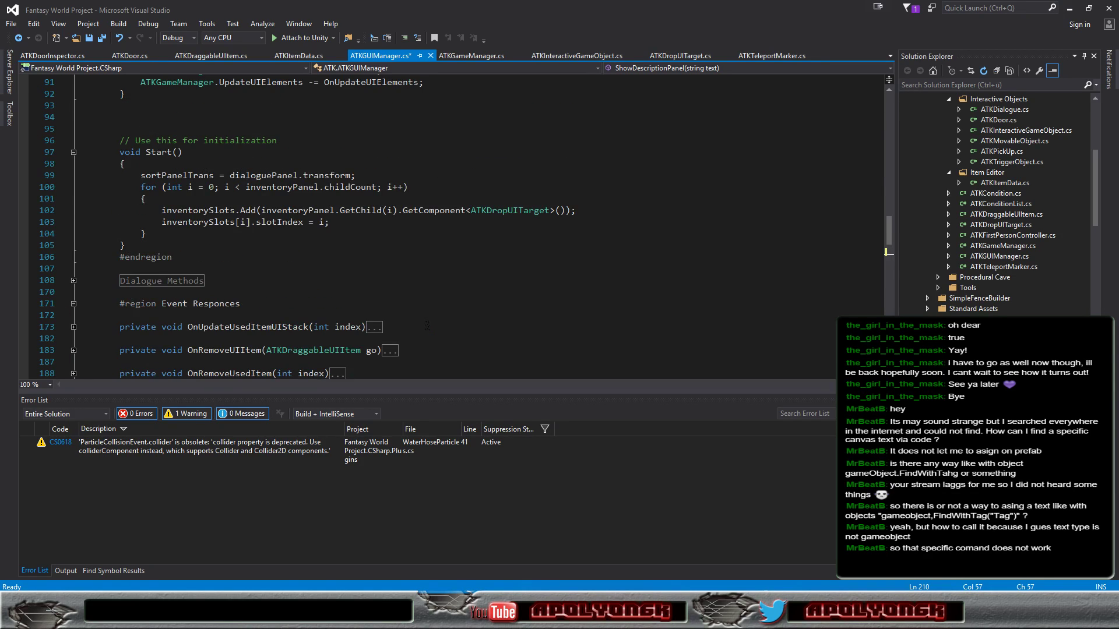
{"action": "scroll", "coordinate": [427, 324], "scroll_direction": "up", "scroll_amount": 3}
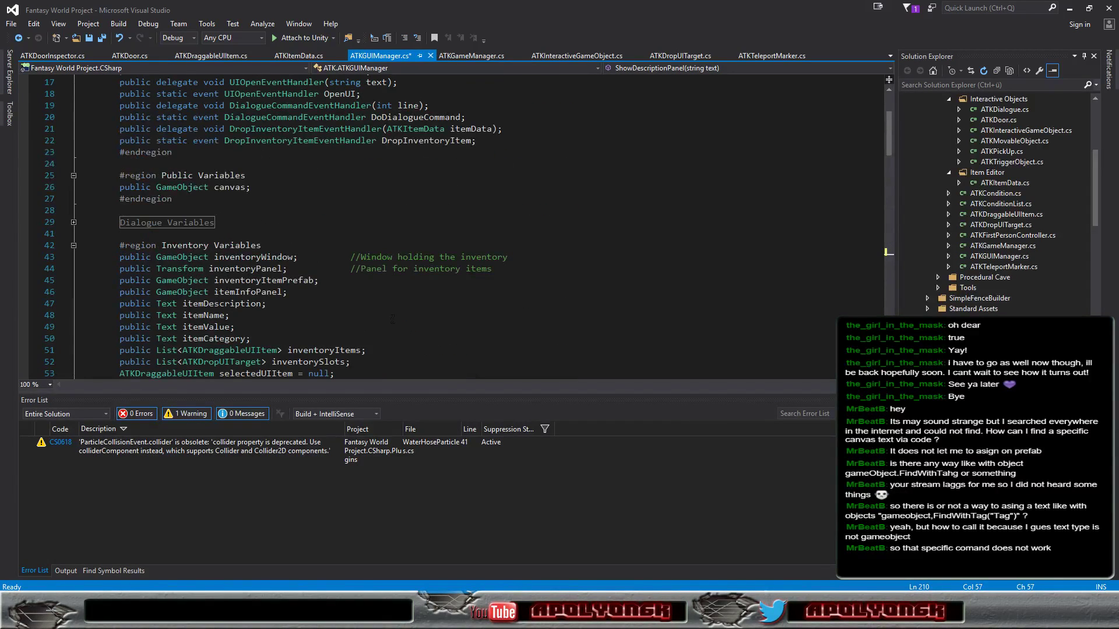
{"action": "scroll", "coordinate": [277, 317], "scroll_direction": "down", "scroll_amount": 3}
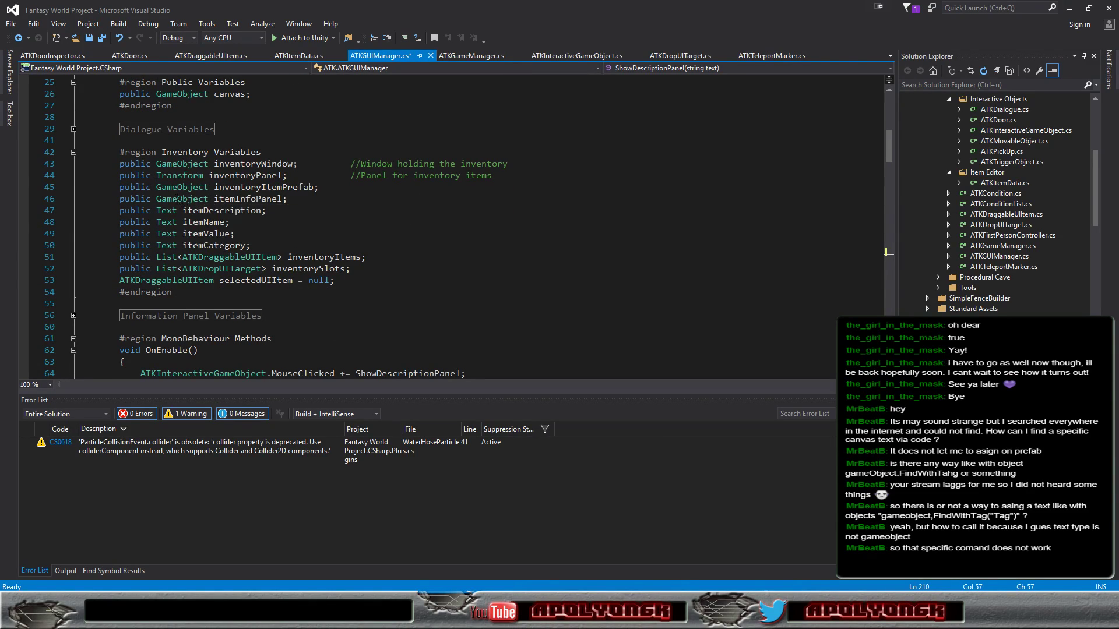
{"action": "scroll", "coordinate": [365, 270], "scroll_direction": "down", "scroll_amount": 16}
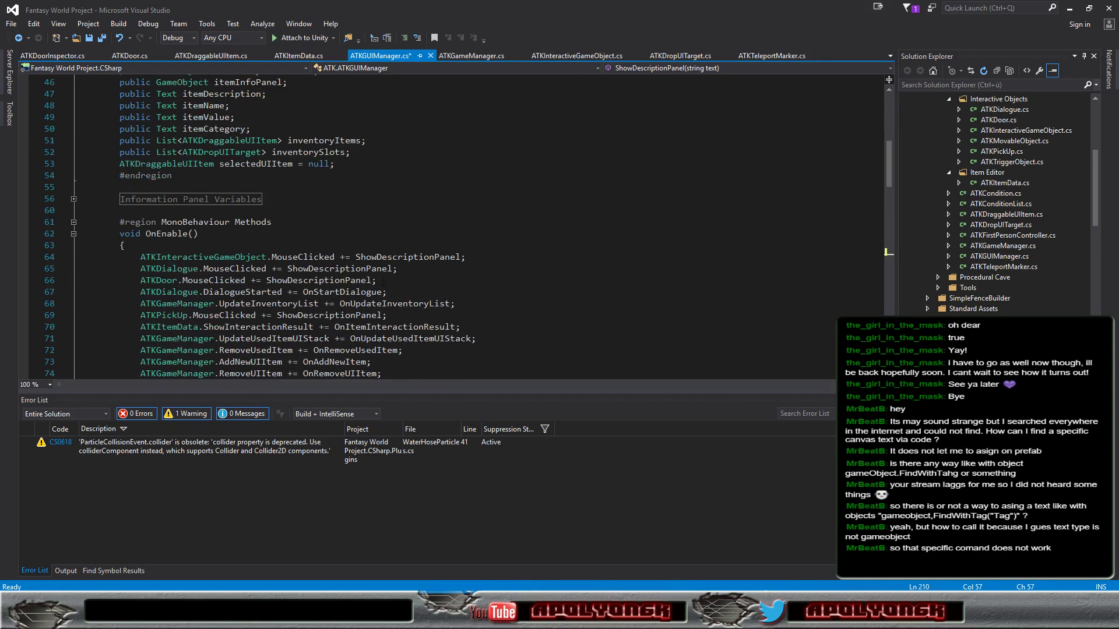
{"action": "scroll", "coordinate": [382, 280], "scroll_direction": "down", "scroll_amount": 5}
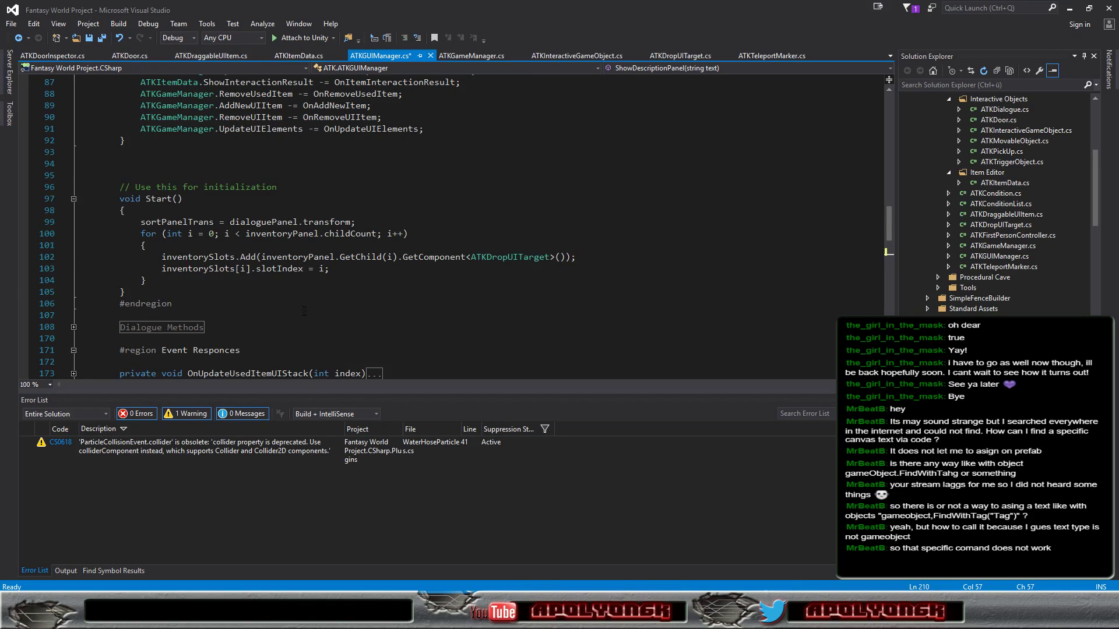
{"action": "scroll", "coordinate": [304, 310], "scroll_direction": "down", "scroll_amount": 7}
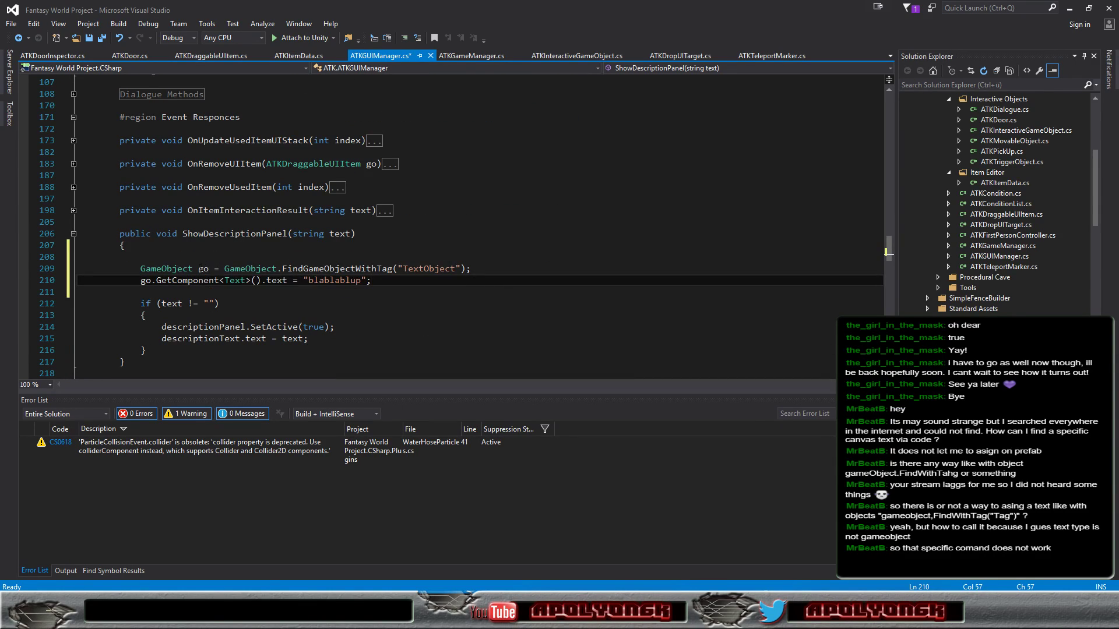
{"action": "left_click_drag", "start_coordinate": [199, 269], "coordinate": [471, 270]}
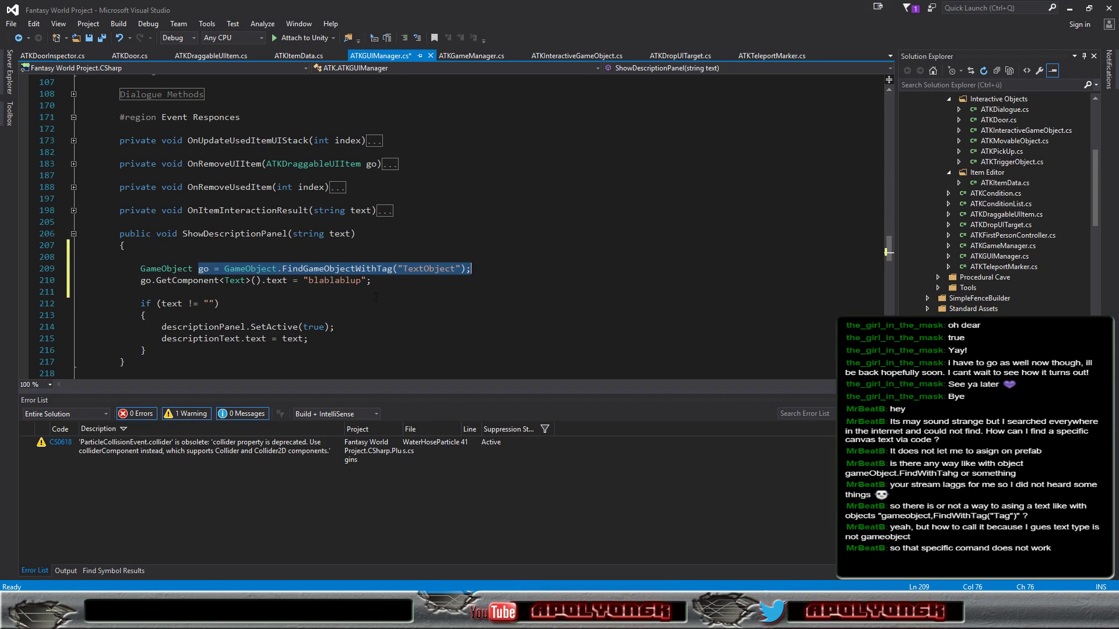
{"action": "left_click", "coordinate": [375, 281]}
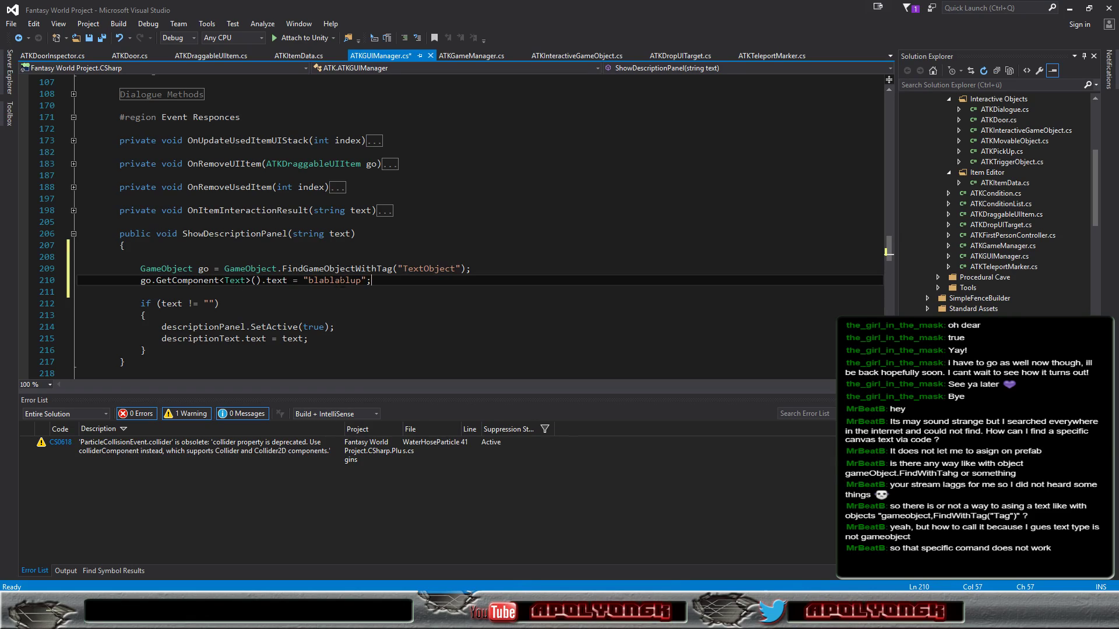
{"action": "left_click", "coordinate": [141, 281]}
{"action": "left_click", "coordinate": [392, 284]}
{"action": "scroll", "coordinate": [386, 305], "scroll_direction": "up", "scroll_amount": 1}
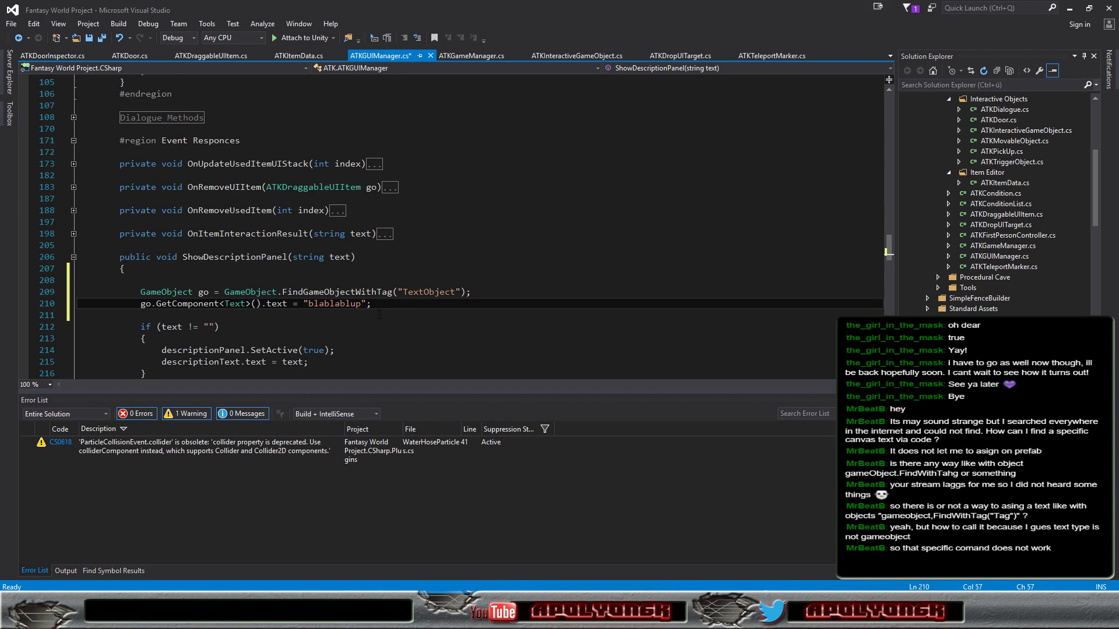
{"action": "left_click_drag", "start_coordinate": [61, 293], "coordinate": [51, 319]}
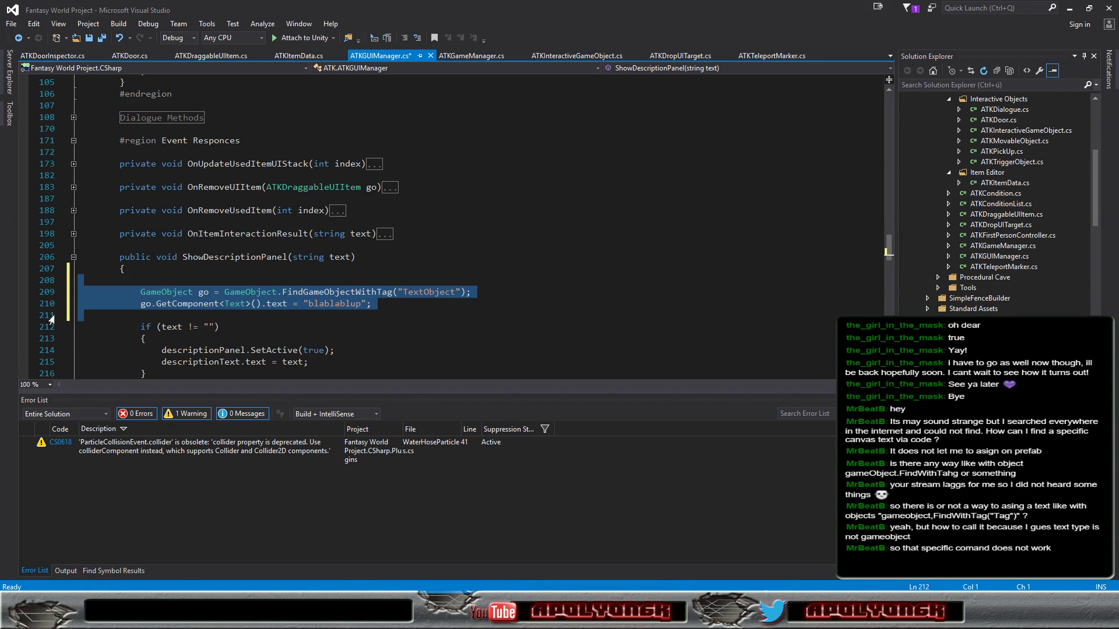
Delete the two TextObject lines and expand Information Panel Variables to inspect descriptionText's Text type
{"action": "key", "text": "Delete"}
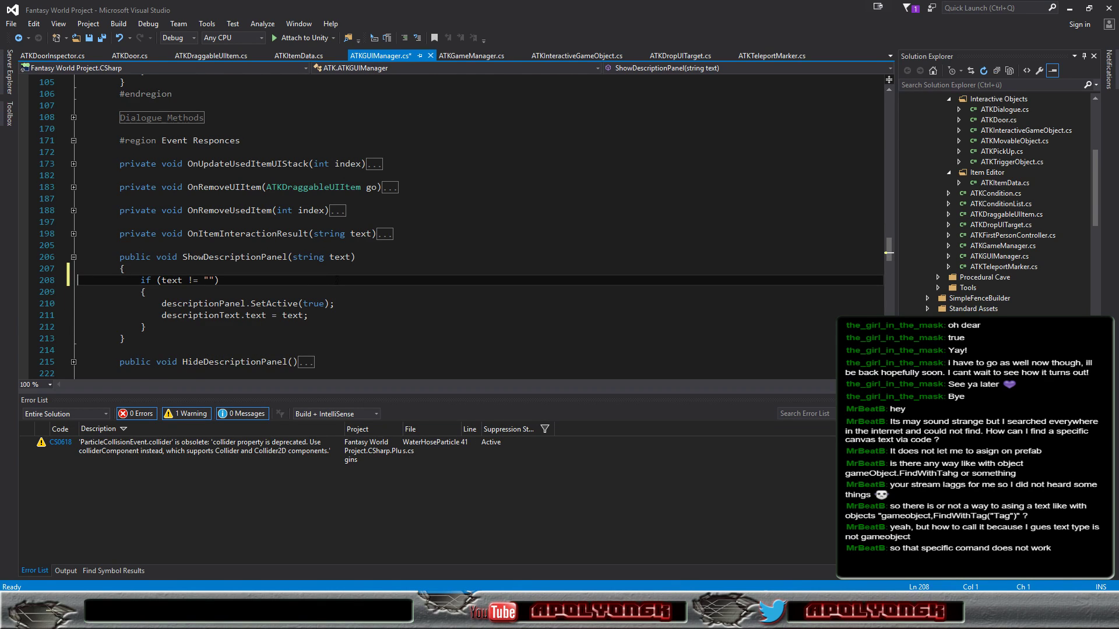
{"action": "scroll", "coordinate": [51, 319], "scroll_direction": "up", "scroll_amount": 15}
{"action": "scroll", "coordinate": [336, 282], "scroll_direction": "up", "scroll_amount": 4}
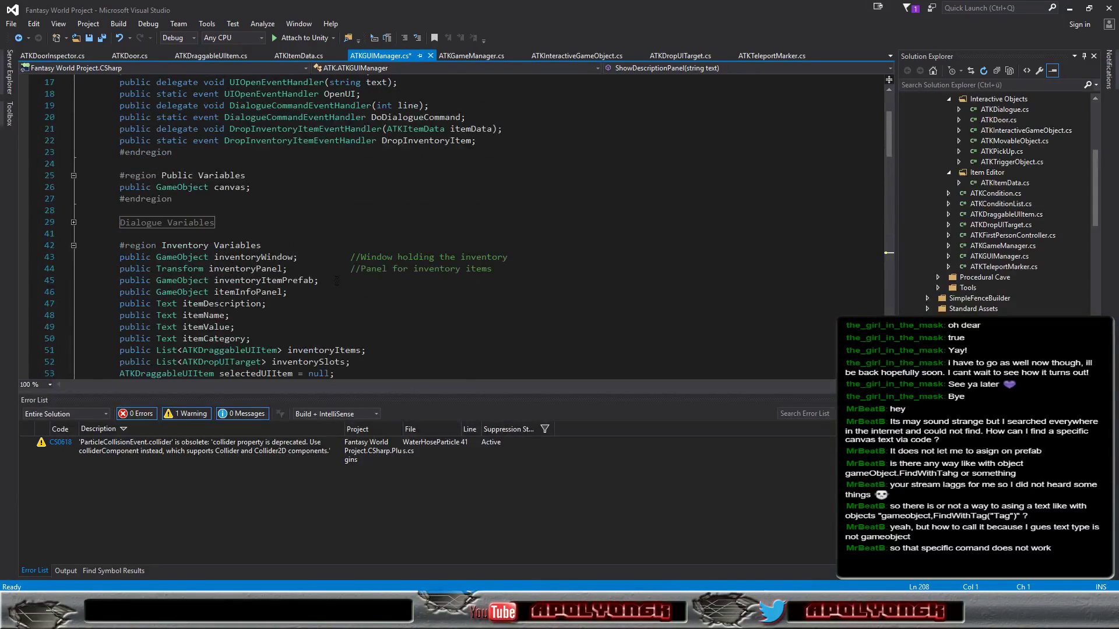
{"action": "scroll", "coordinate": [336, 294], "scroll_direction": "down", "scroll_amount": 2}
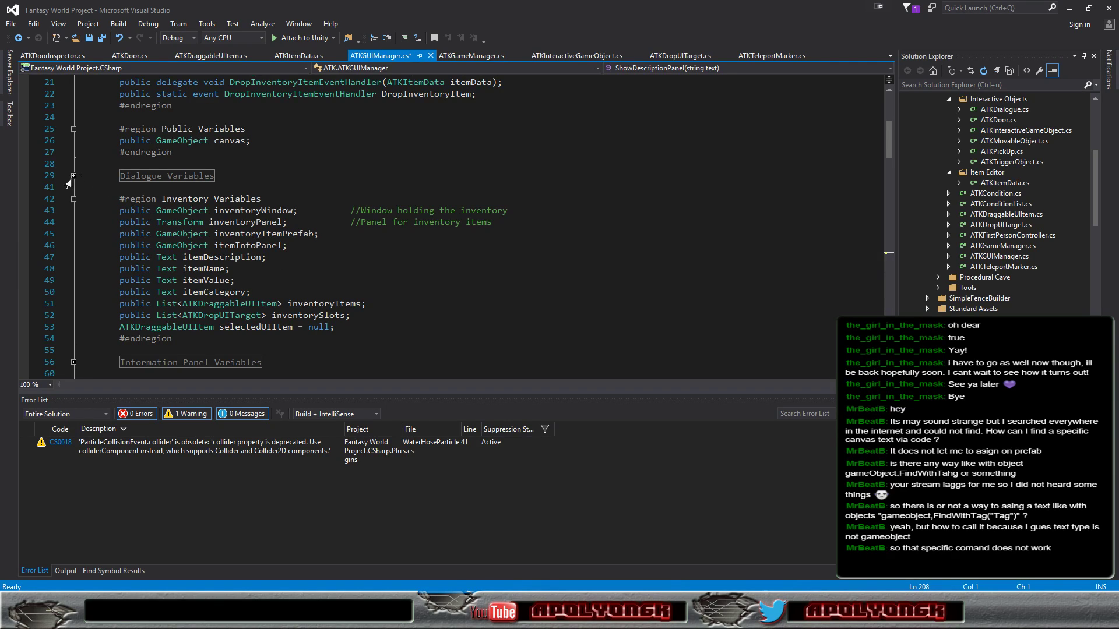
{"action": "scroll", "coordinate": [69, 184], "scroll_direction": "down", "scroll_amount": 2}
{"action": "left_click", "coordinate": [73, 293]}
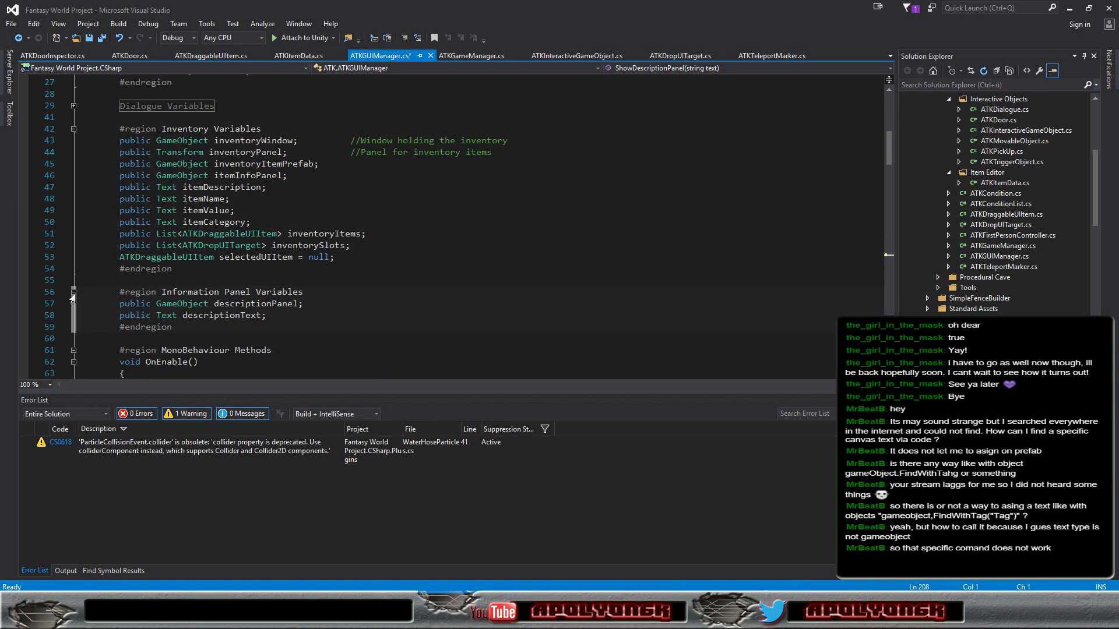
{"action": "left_click", "coordinate": [161, 314]}
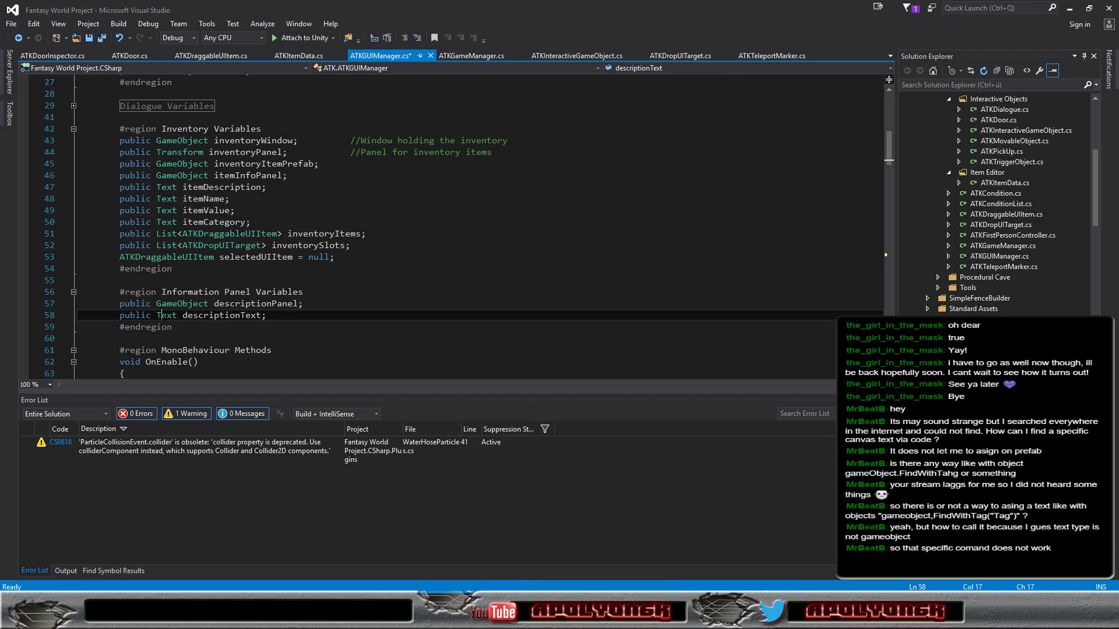
{"action": "left_click", "coordinate": [281, 315]}
Undo the restored lines, the text assignment and the GetComponent edits on line 210
{"action": "scroll", "coordinate": [466, 230], "scroll_direction": "down", "scroll_amount": 9}
{"action": "scroll", "coordinate": [280, 178], "scroll_direction": "down", "scroll_amount": 10}
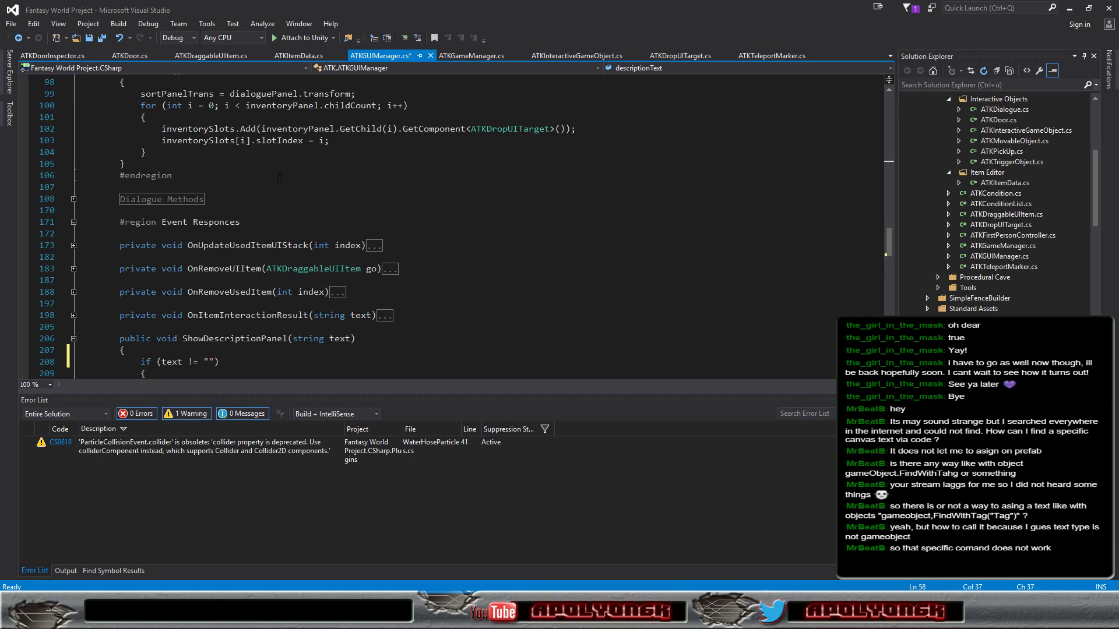
{"action": "left_click", "coordinate": [119, 38]}
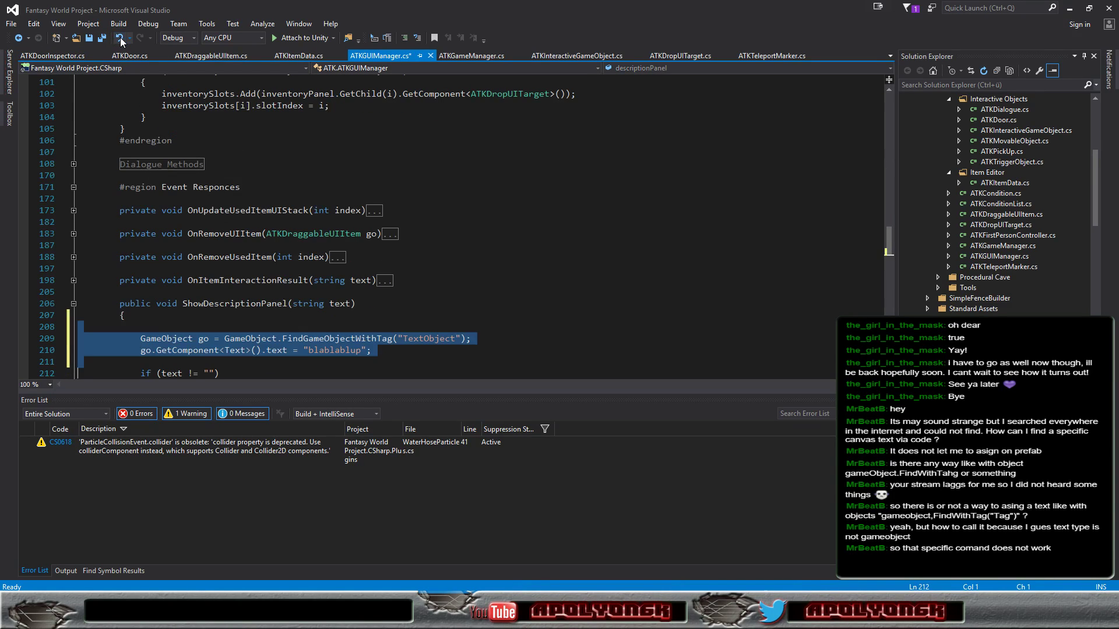
{"action": "left_click", "coordinate": [120, 38]}
{"action": "left_click", "coordinate": [121, 38]}
{"action": "left_click", "coordinate": [120, 38]}
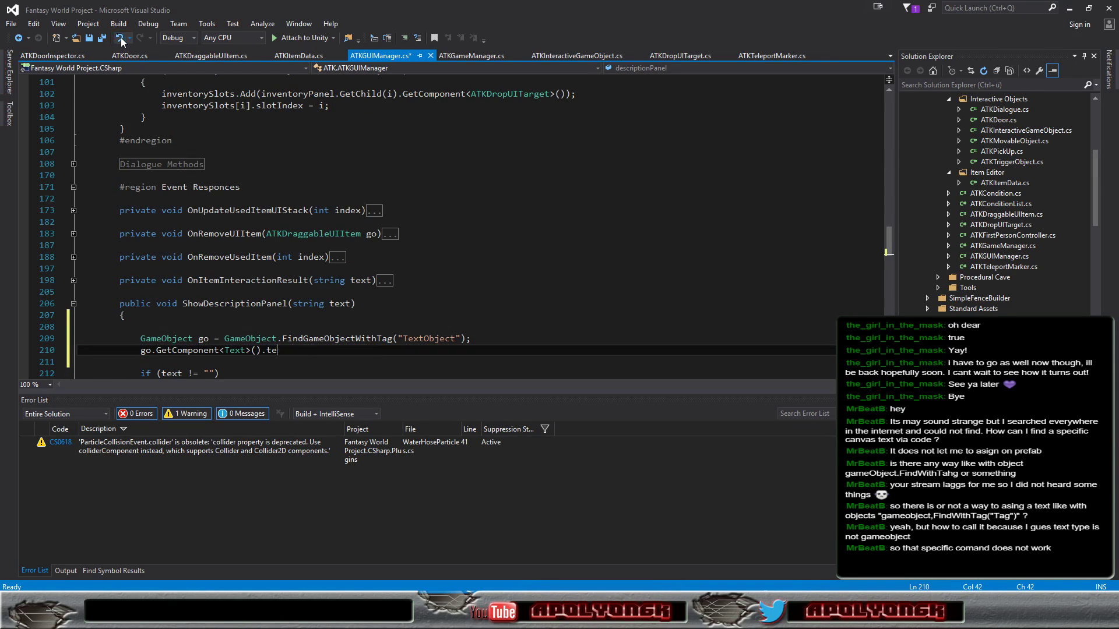
{"action": "left_click", "coordinate": [121, 38]}
{"action": "left_click", "coordinate": [121, 38]}
{"action": "left_click", "coordinate": [120, 38]}
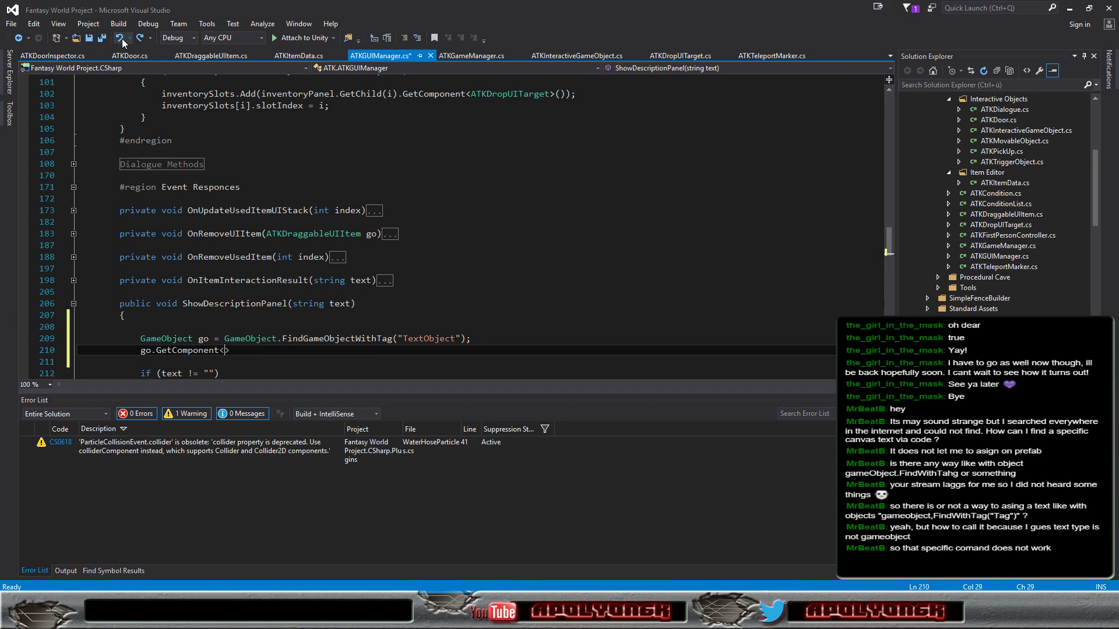
{"action": "left_click", "coordinate": [121, 38]}
{"action": "left_click", "coordinate": [121, 38]}
{"action": "left_click", "coordinate": [121, 38]}
Undo the remaining FindGameObjectWithTag edits, reverting through the Undo list to Expand Region
{"action": "left_click", "coordinate": [122, 39]}
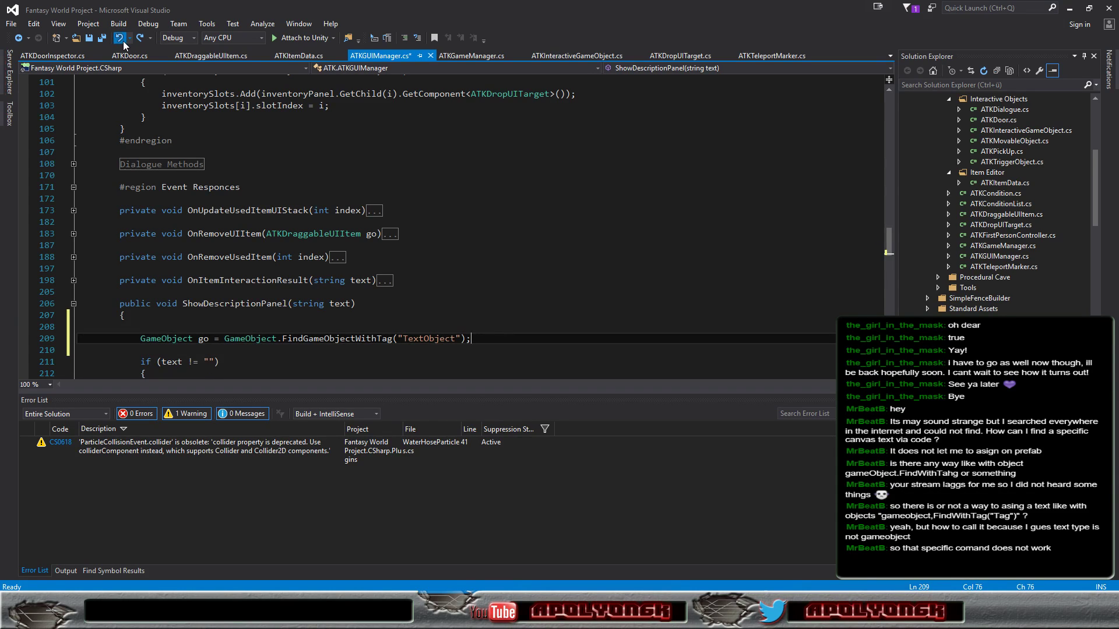
{"action": "left_click", "coordinate": [123, 41]}
{"action": "left_click", "coordinate": [124, 40]}
{"action": "left_click", "coordinate": [123, 40]}
{"action": "left_click", "coordinate": [124, 41]}
{"action": "left_click", "coordinate": [123, 40]}
{"action": "left_click", "coordinate": [122, 40]}
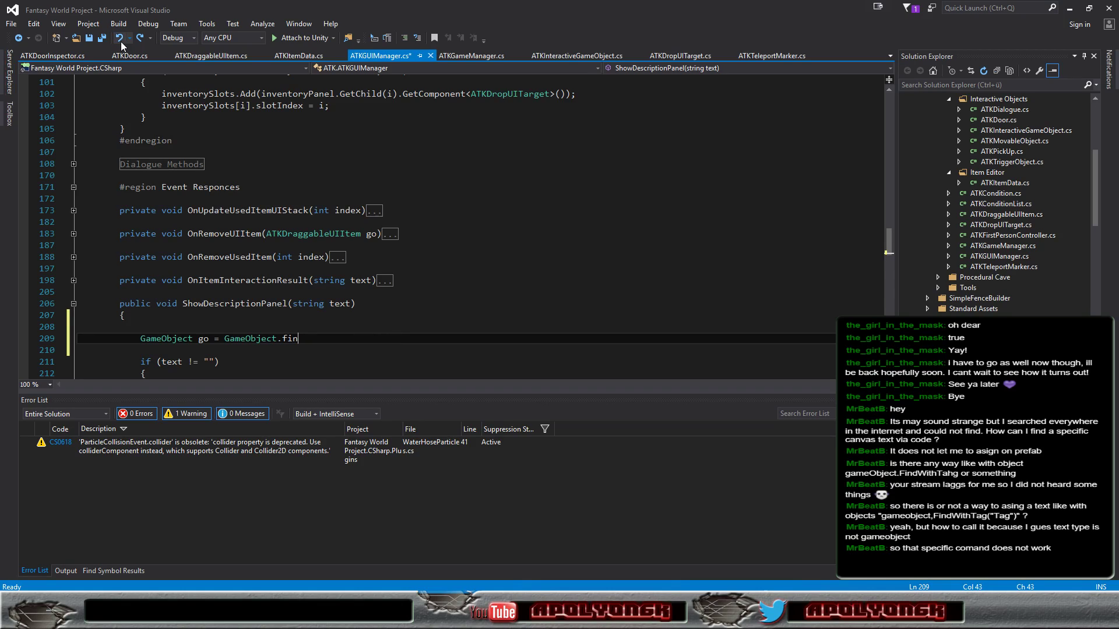
{"action": "left_click", "coordinate": [129, 39]}
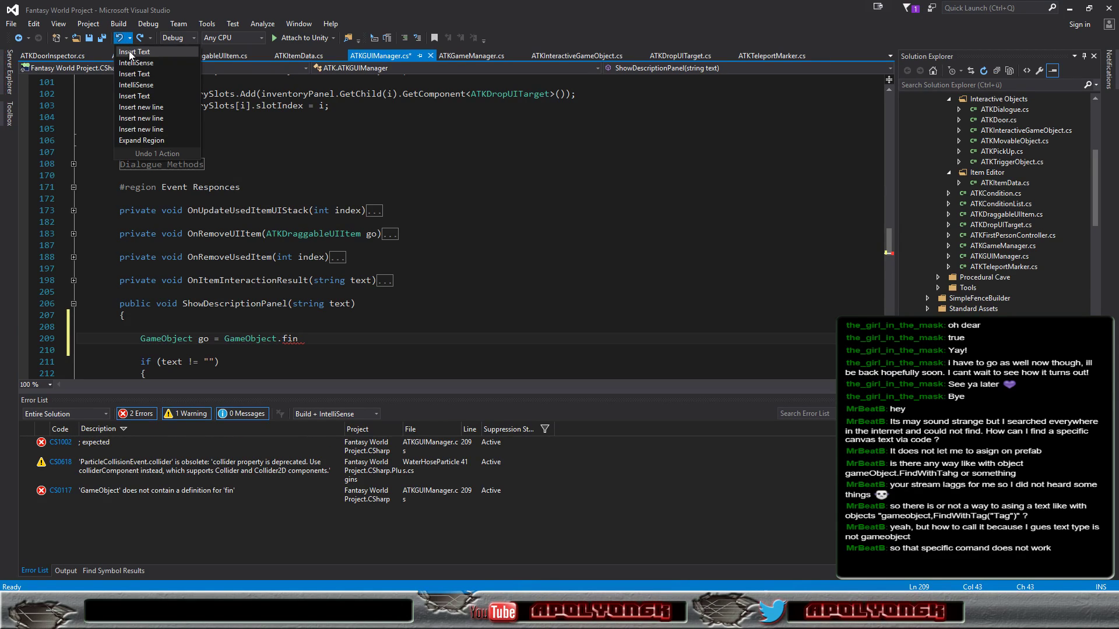
{"action": "left_click", "coordinate": [129, 138]}
Check the reverted ShowDescriptionPanel code, then return to the Unity editor
{"action": "scroll", "coordinate": [294, 182], "scroll_direction": "up", "scroll_amount": 3}
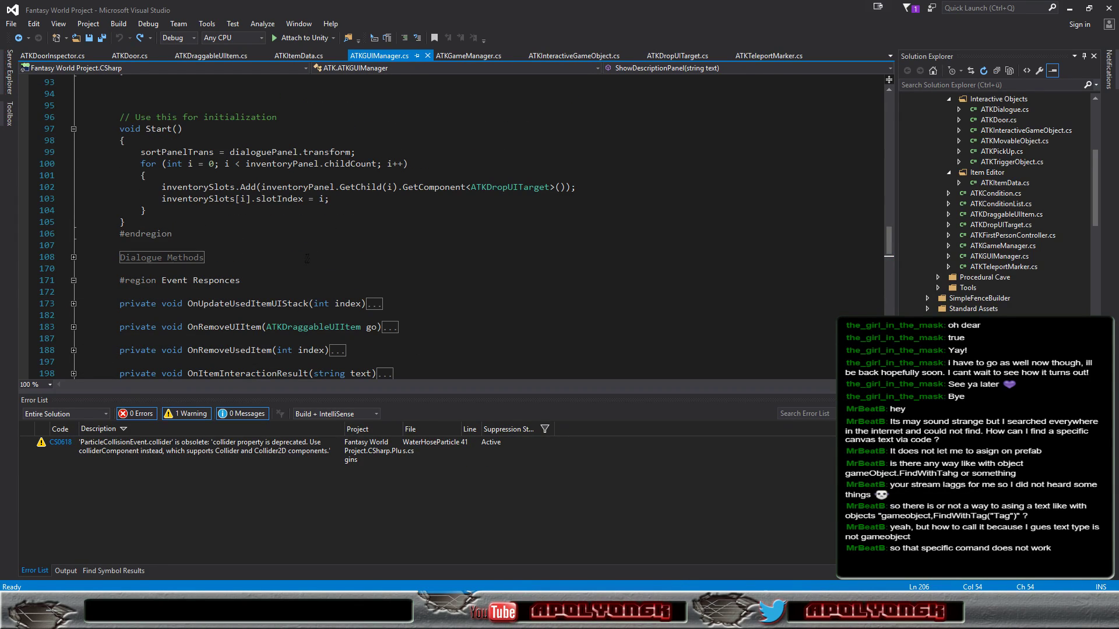
{"action": "scroll", "coordinate": [305, 262], "scroll_direction": "down", "scroll_amount": 2}
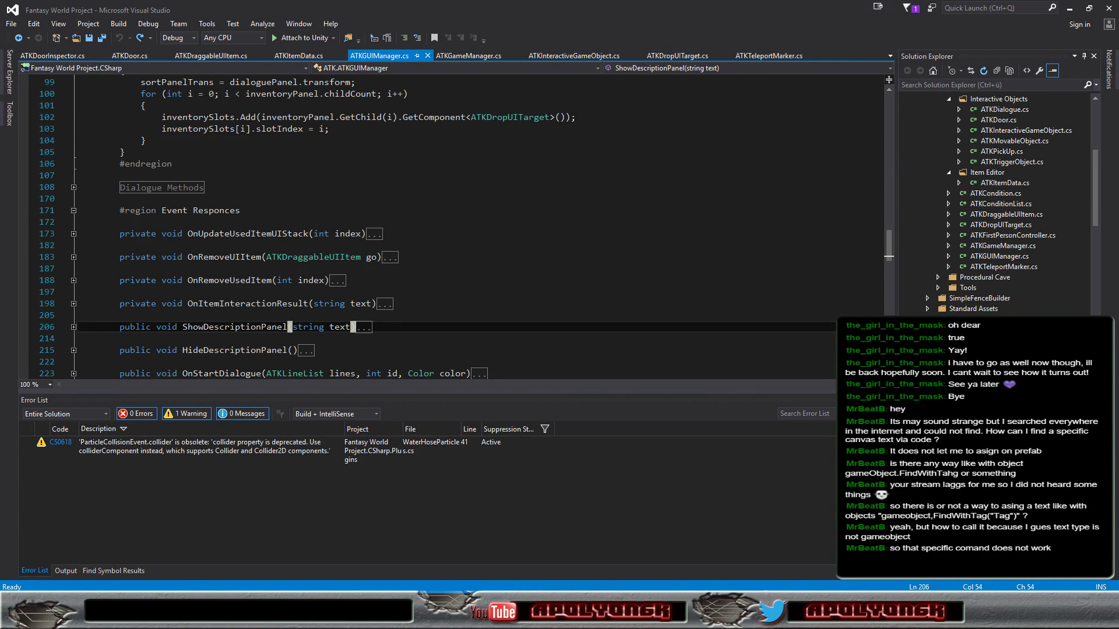
{"action": "key", "text": "alt+Tab"}
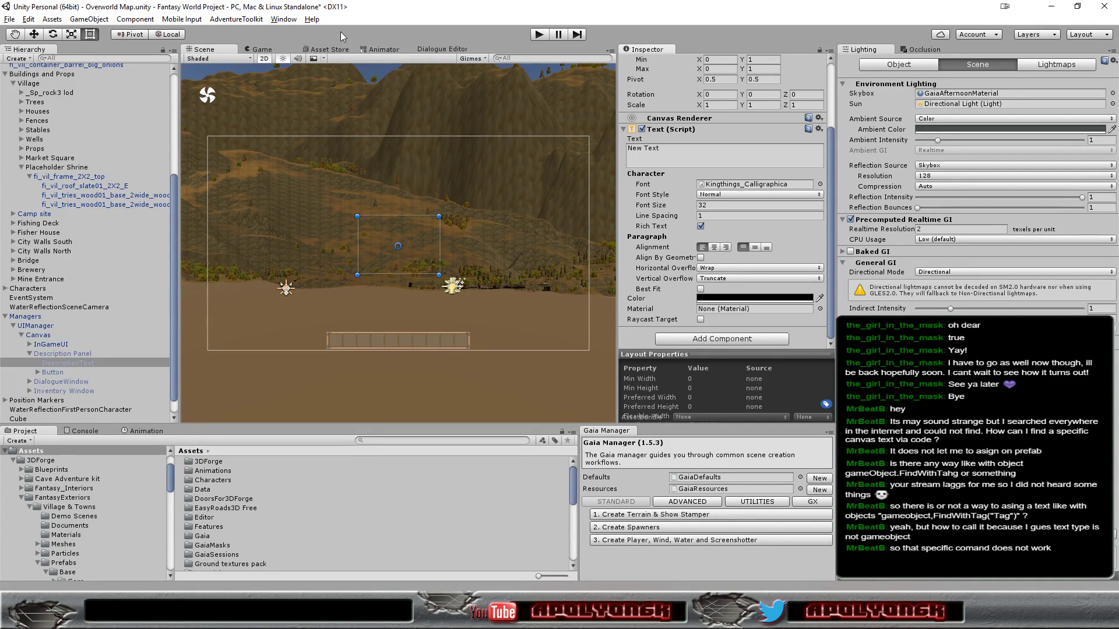
Collapse Description Panel and Managers, save the scene, and switch the Scene view to 3D
{"action": "left_click", "coordinate": [55, 353]}
{"action": "left_click", "coordinate": [30, 355]}
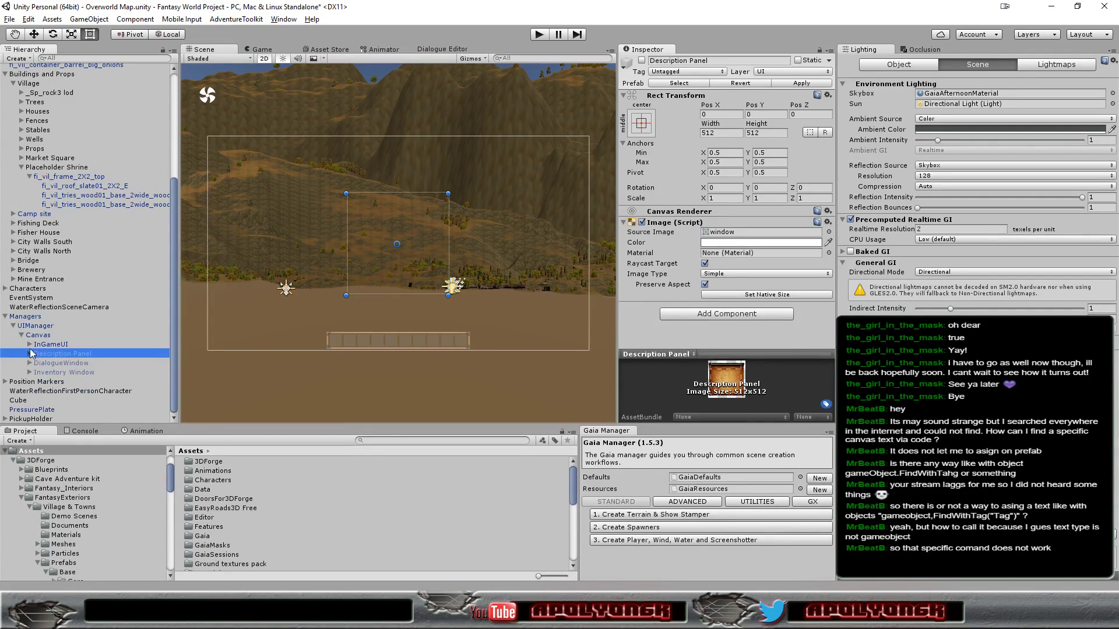
{"action": "left_click", "coordinate": [6, 317]}
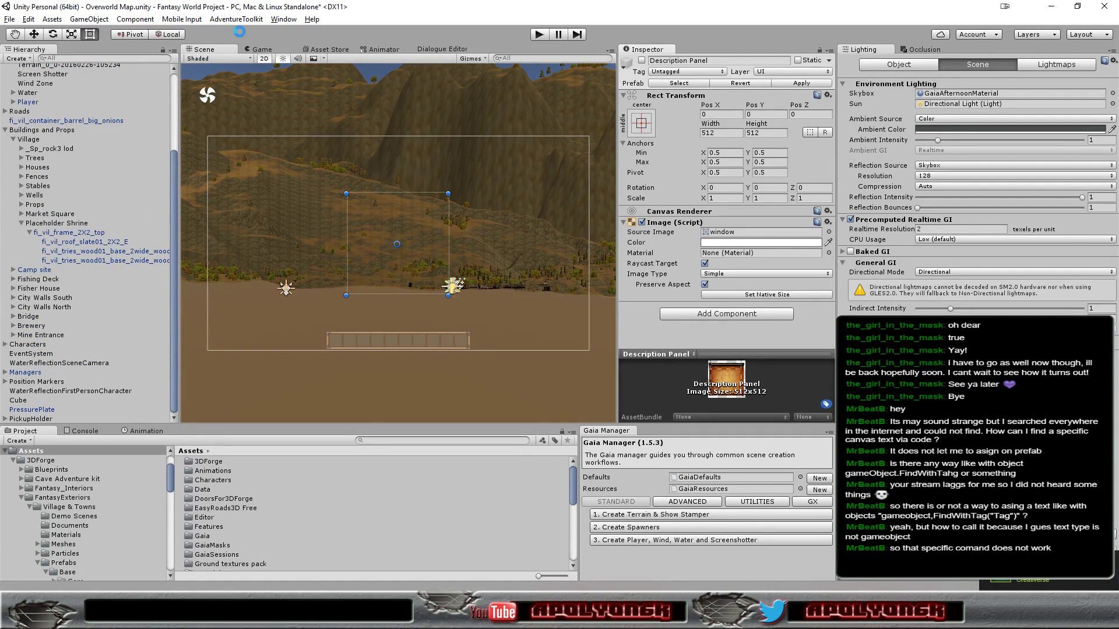
{"action": "key", "text": "ctrl+s"}
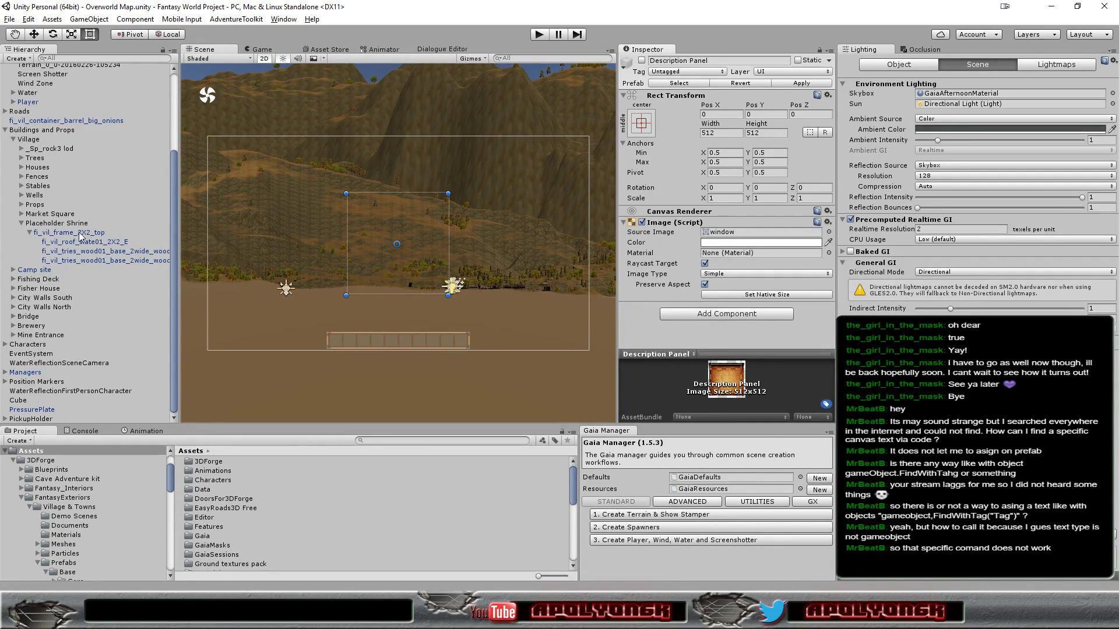
{"action": "left_click", "coordinate": [264, 58]}
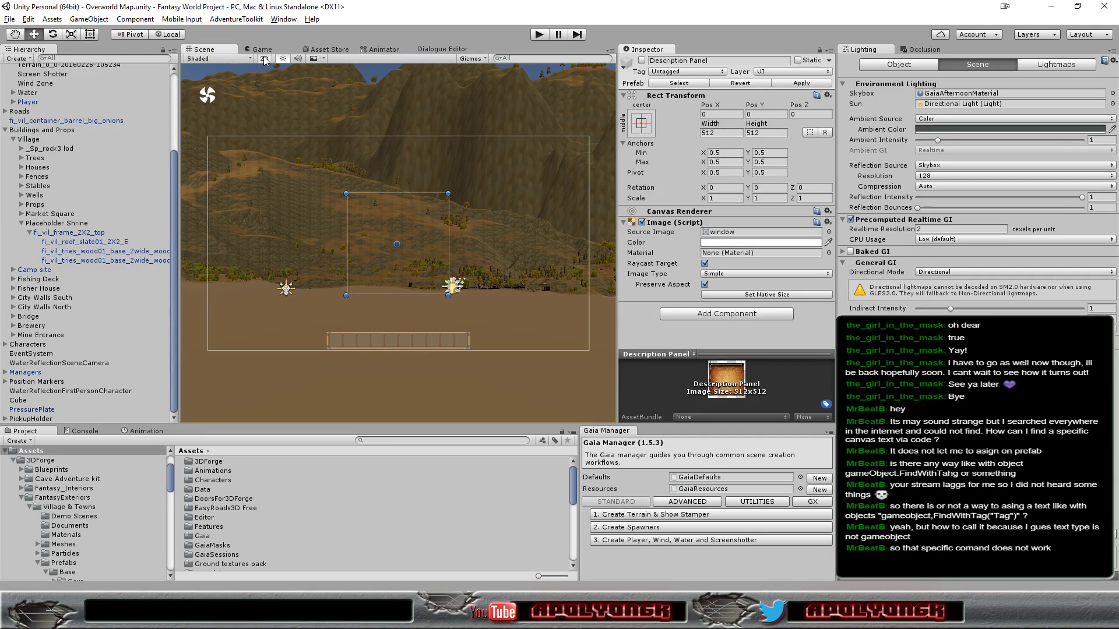
Frame the Placeholder Shrine and orbit and zoom to look beneath its wooden frame
{"action": "double_click", "coordinate": [46, 225]}
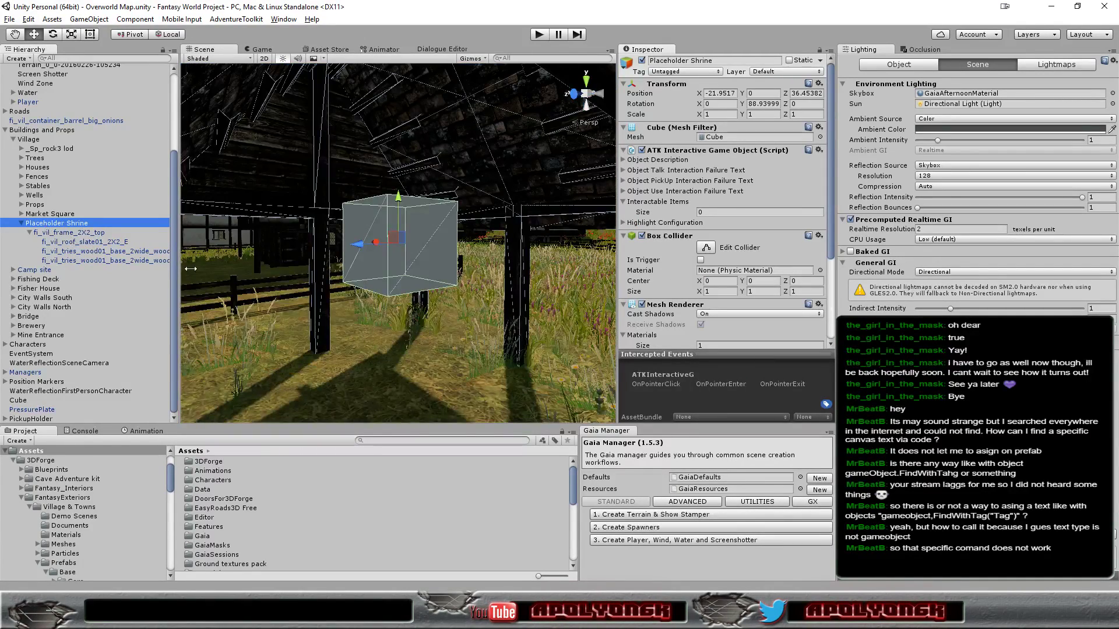
{"action": "scroll", "coordinate": [436, 325], "scroll_direction": "down", "scroll_amount": 5}
{"action": "left_click_drag", "start_coordinate": [437, 330], "coordinate": [437, 330], "text": "alt"}
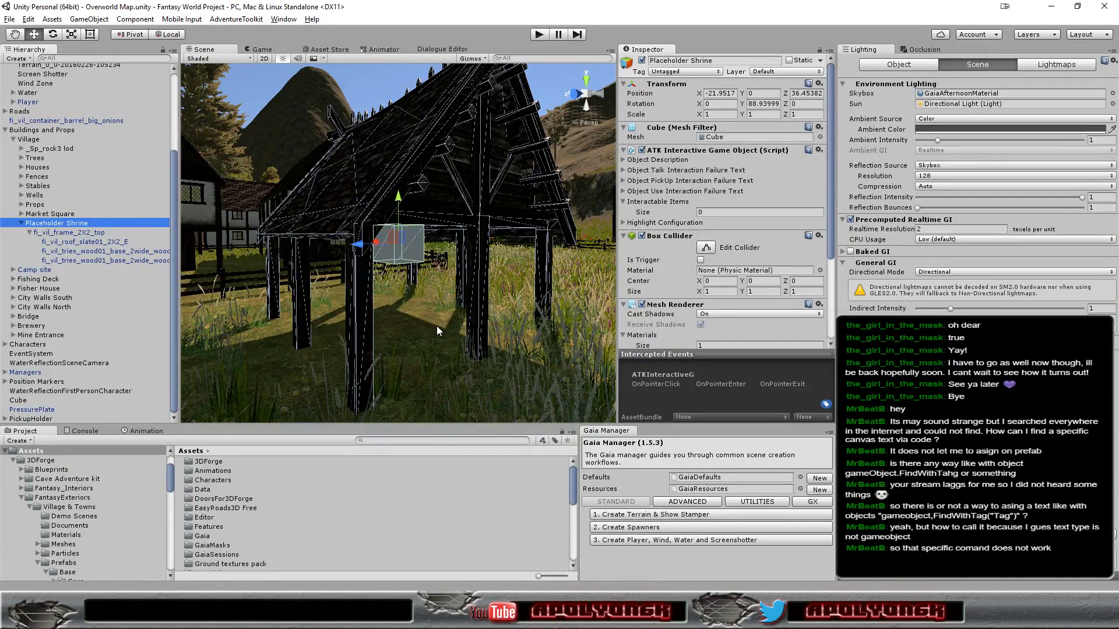
{"action": "left_click_drag", "start_coordinate": [441, 326], "coordinate": [389, 344], "text": "alt"}
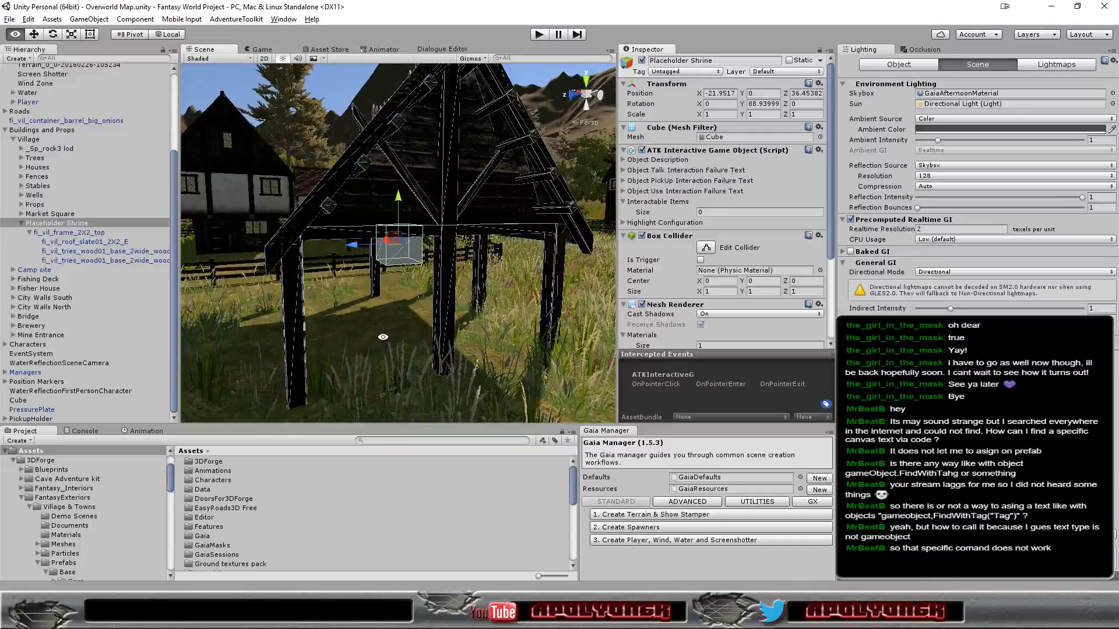
{"action": "scroll", "coordinate": [391, 344], "scroll_direction": "up", "scroll_amount": 2}
{"action": "scroll", "coordinate": [391, 345], "scroll_direction": "up", "scroll_amount": 3}
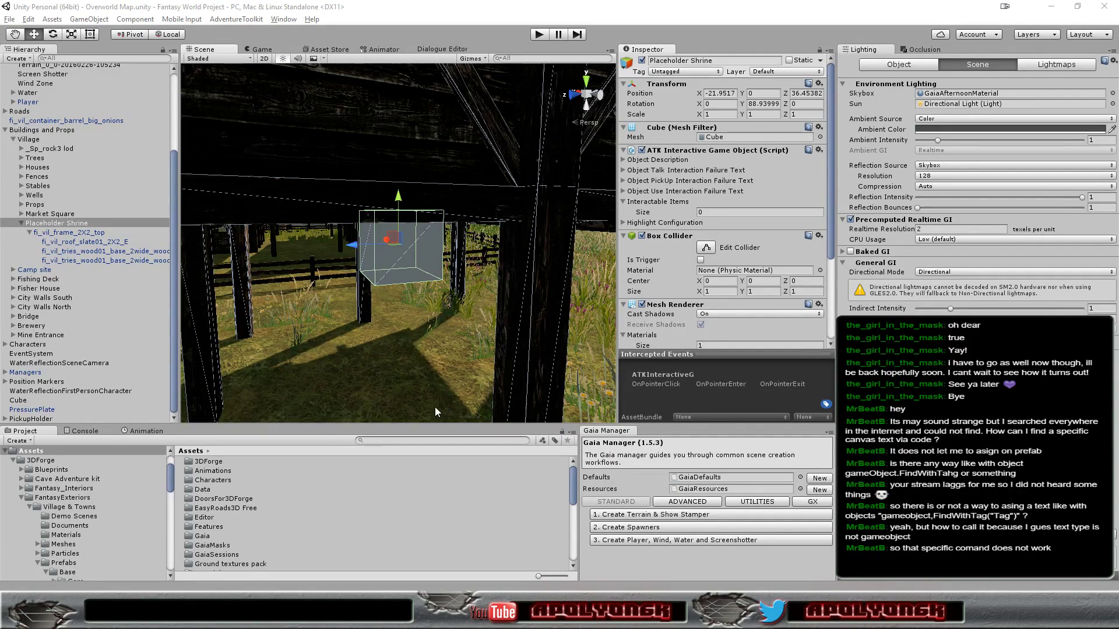
{"action": "mouse_move", "coordinate": [424, 366]}
{"action": "left_mouse_down", "text": "alt"}
{"action": "mouse_move", "coordinate": [497, 348]}
{"action": "mouse_move", "coordinate": [382, 342]}
{"action": "mouse_move", "coordinate": [415, 361]}
{"action": "left_mouse_up", "text": "alt"}
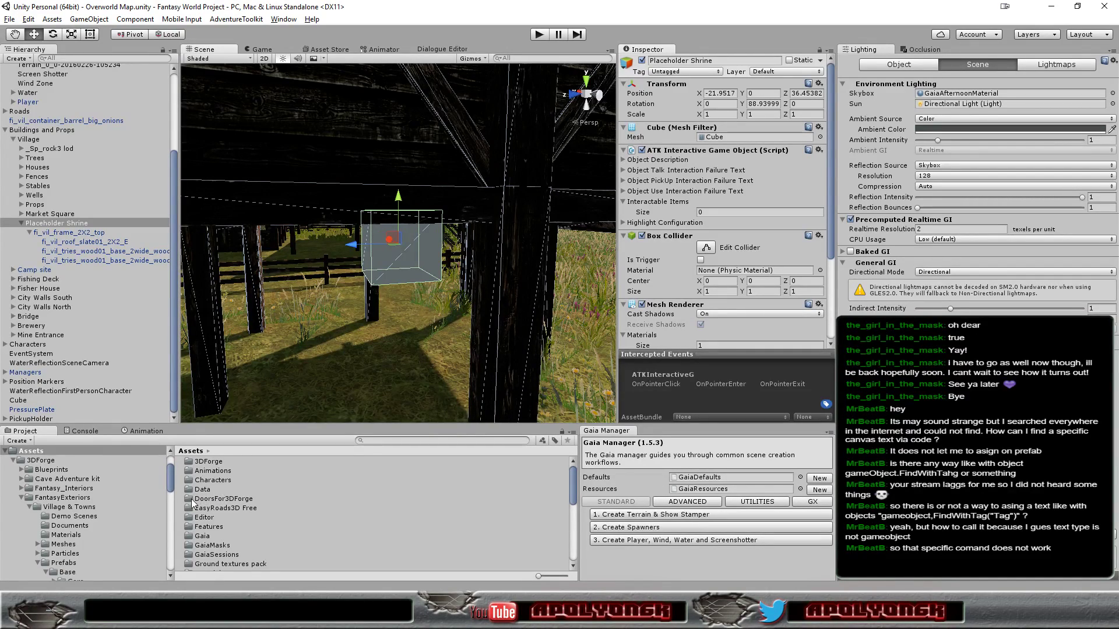
Browse the Project panel to Cave Adventure kit > Prefabs > Wooden > Supports
{"action": "left_click", "coordinate": [57, 479]}
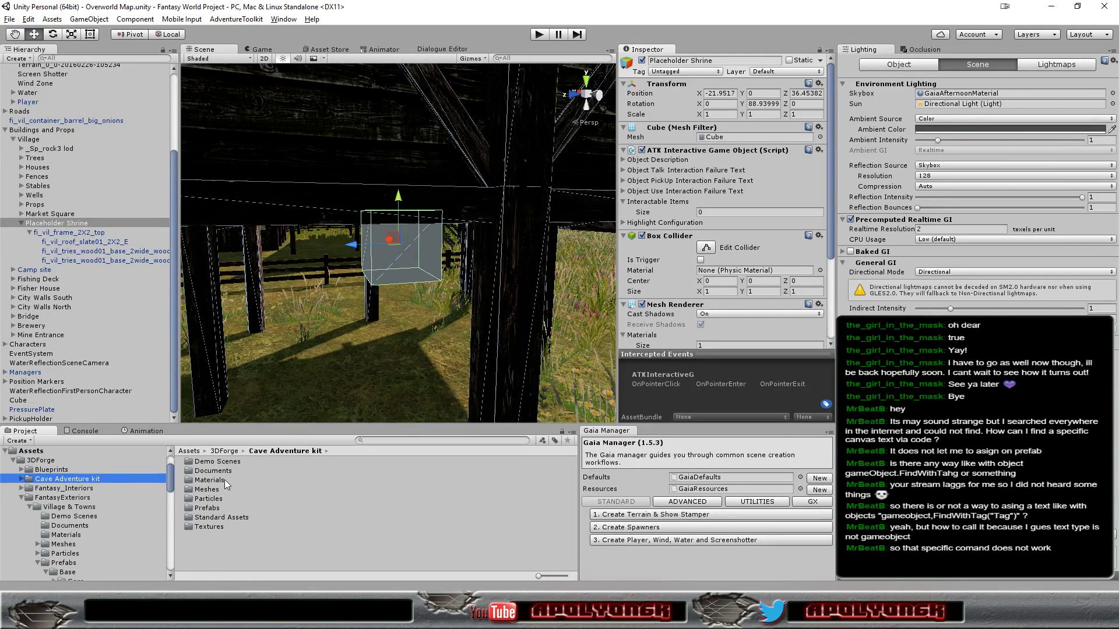
{"action": "double_click", "coordinate": [207, 508]}
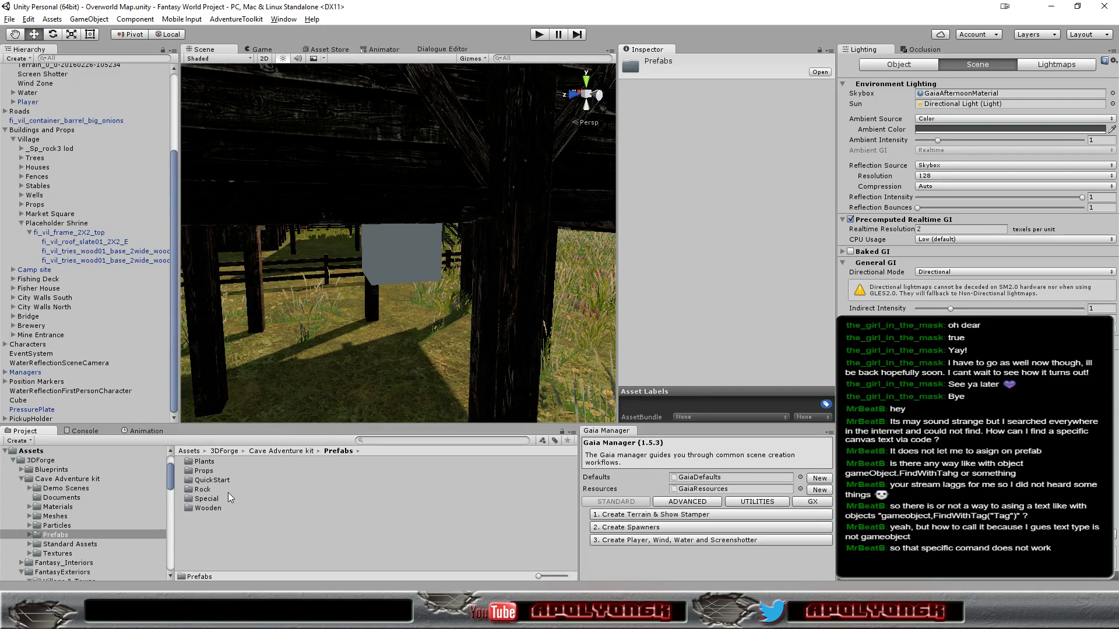
{"action": "double_click", "coordinate": [199, 472]}
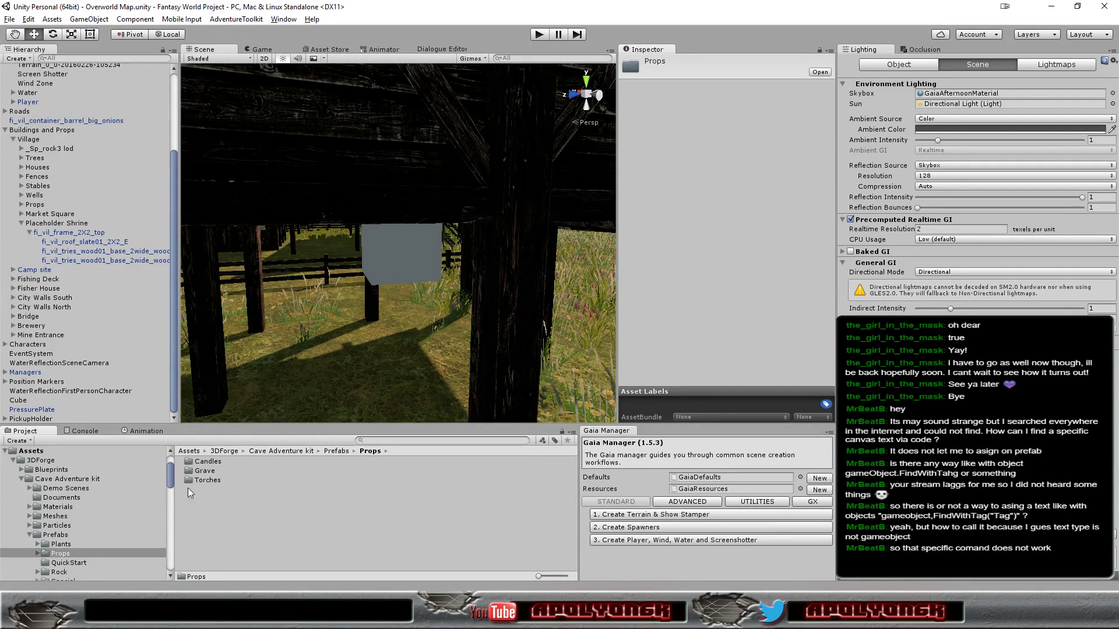
{"action": "left_click_drag", "start_coordinate": [169, 473], "coordinate": [173, 484]}
{"action": "scroll", "coordinate": [87, 513], "scroll_direction": "up", "scroll_amount": 3}
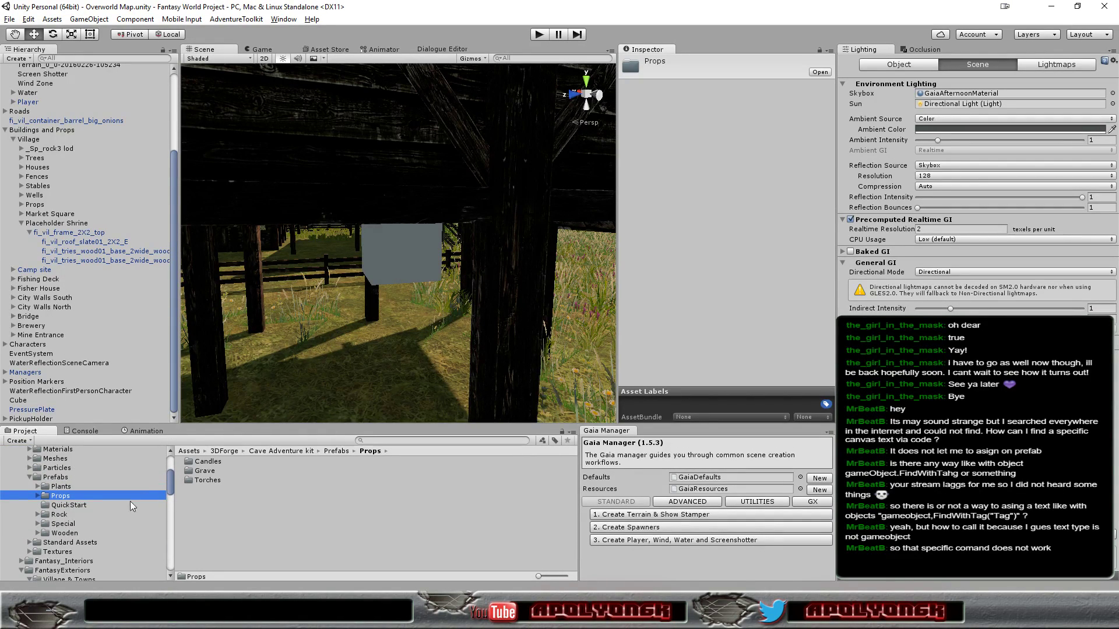
{"action": "left_click", "coordinate": [72, 525]}
{"action": "left_click", "coordinate": [67, 533]}
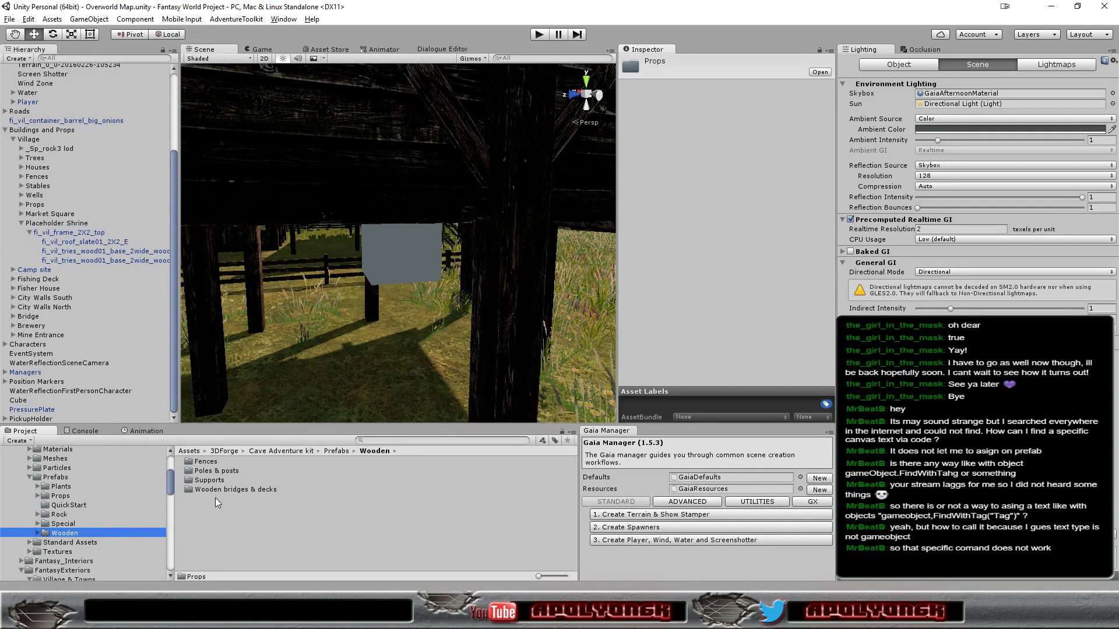
{"action": "double_click", "coordinate": [208, 480]}
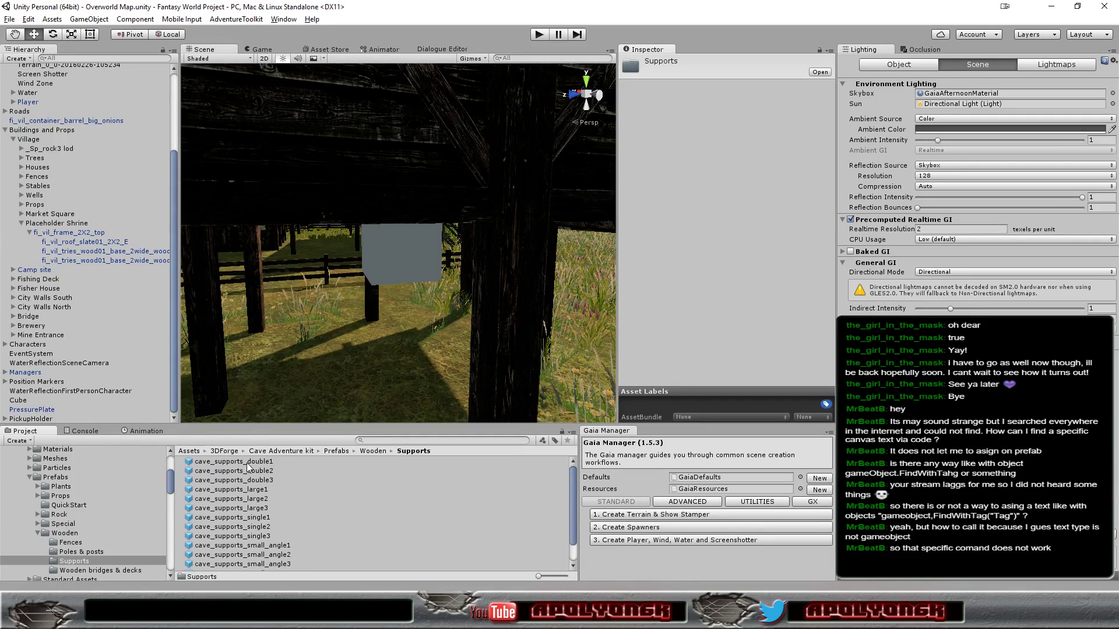
Preview cave_supports_double1, double2, large2 and single2, then go to Wooden bridges & decks
{"action": "left_click", "coordinate": [247, 463]}
{"action": "left_click", "coordinate": [249, 471]}
{"action": "left_click", "coordinate": [241, 499]}
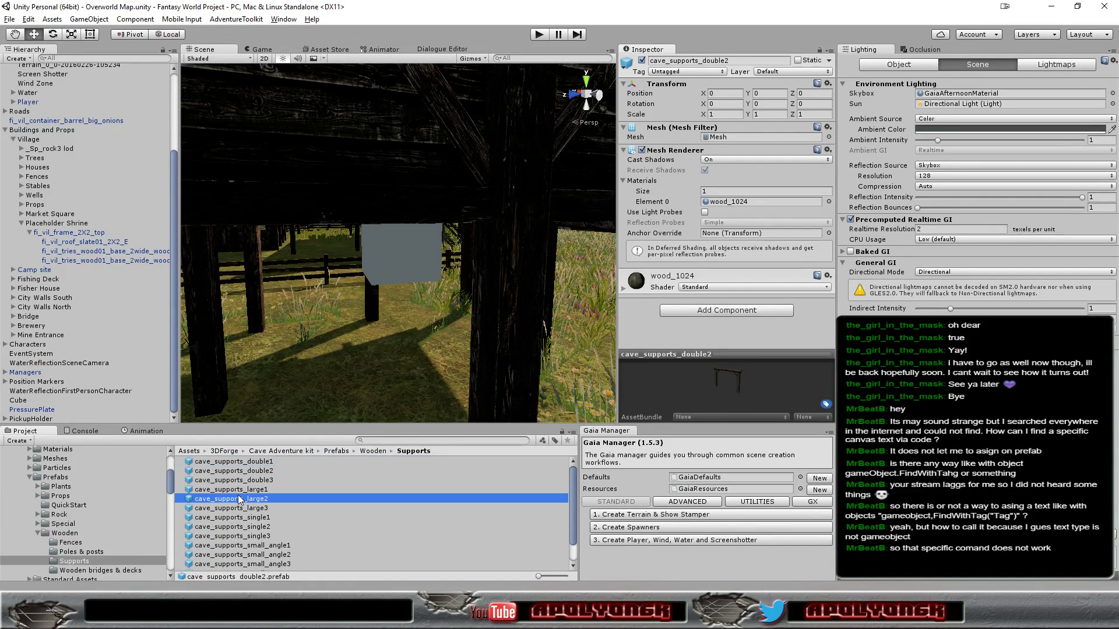
{"action": "left_click", "coordinate": [245, 527]}
{"action": "left_click_drag", "start_coordinate": [687, 348], "coordinate": [686, 175]}
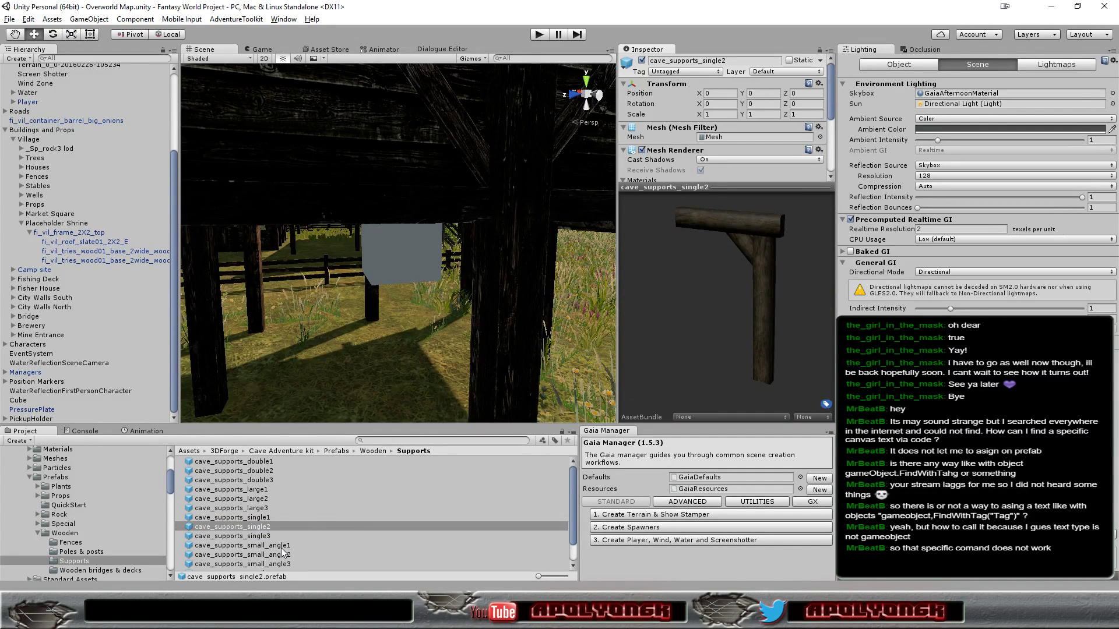
{"action": "left_click", "coordinate": [281, 526]}
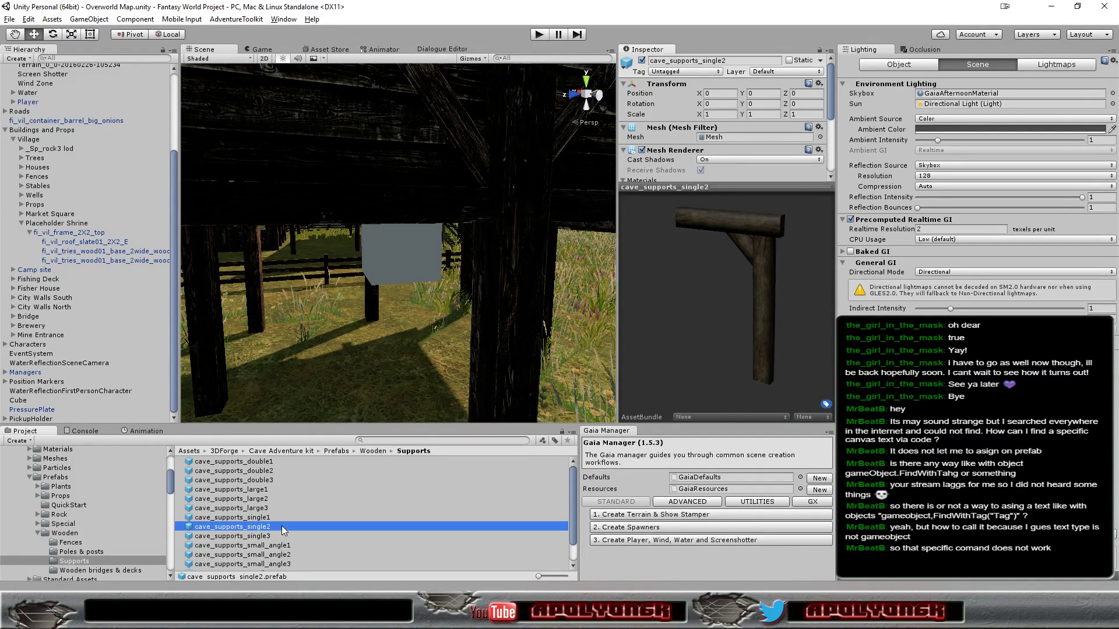
{"action": "key", "text": "Down"}
{"action": "key", "text": "Down"}
{"action": "key", "text": "Down"}
{"action": "key", "text": "Down"}
{"action": "key", "text": "Down"}
{"action": "key", "text": "Down"}
{"action": "key", "text": "Down"}
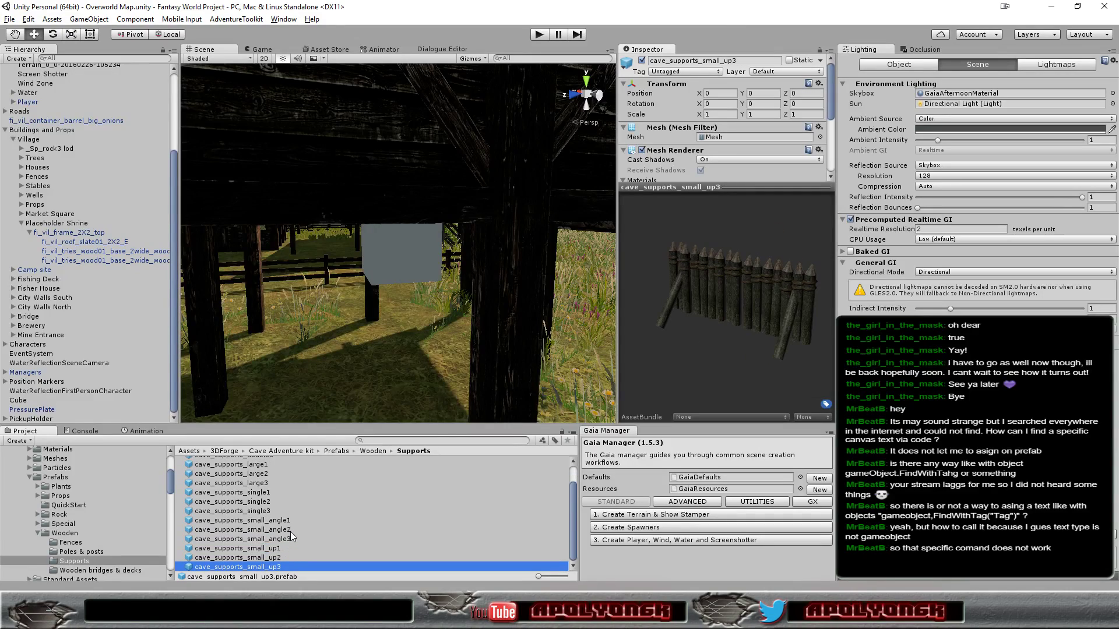
{"action": "key", "text": "Up"}
{"action": "key", "text": "Up"}
{"action": "key", "text": "Up"}
{"action": "key", "text": "Up"}
{"action": "key", "text": "Up"}
{"action": "key", "text": "Up"}
{"action": "key", "text": "Up"}
{"action": "key", "text": "Up"}
{"action": "key", "text": "Up"}
{"action": "key", "text": "Up"}
{"action": "key", "text": "Up"}
{"action": "key", "text": "Up"}
{"action": "key", "text": "Up"}
{"action": "key", "text": "Up"}
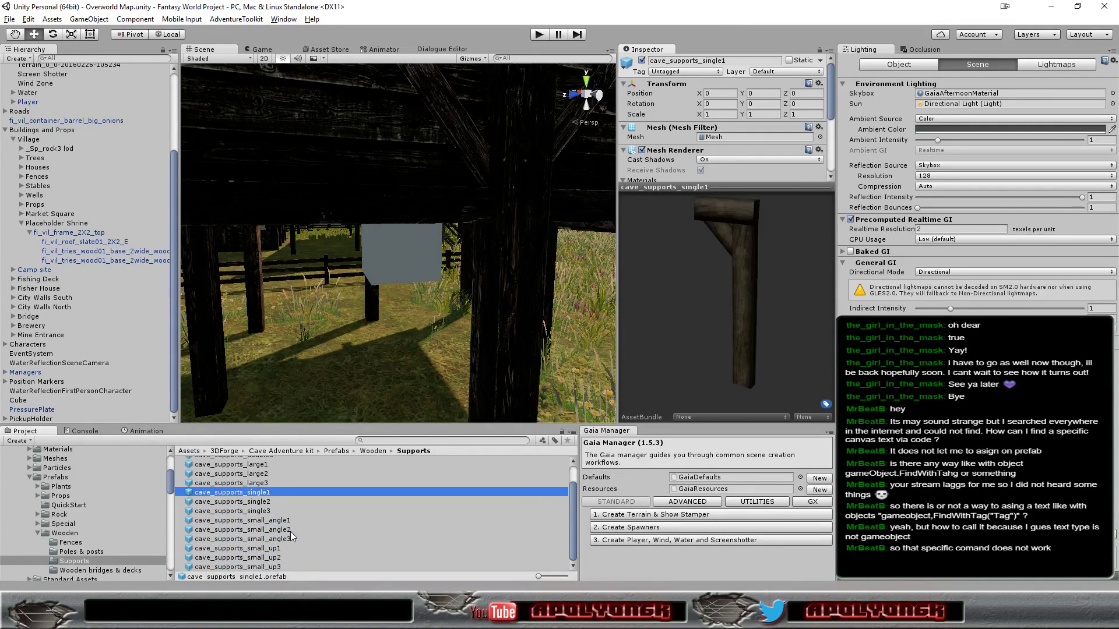
{"action": "left_click", "coordinate": [96, 572]}
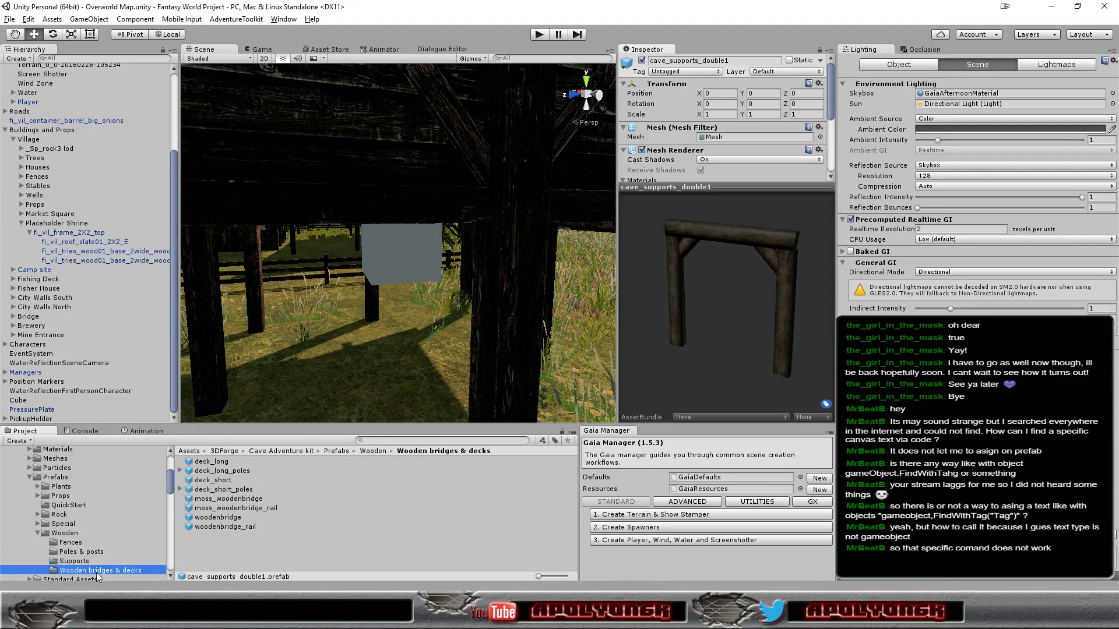
Preview the deck prefabs from deck_long down to woodenbridge_rail
{"action": "left_click", "coordinate": [221, 462]}
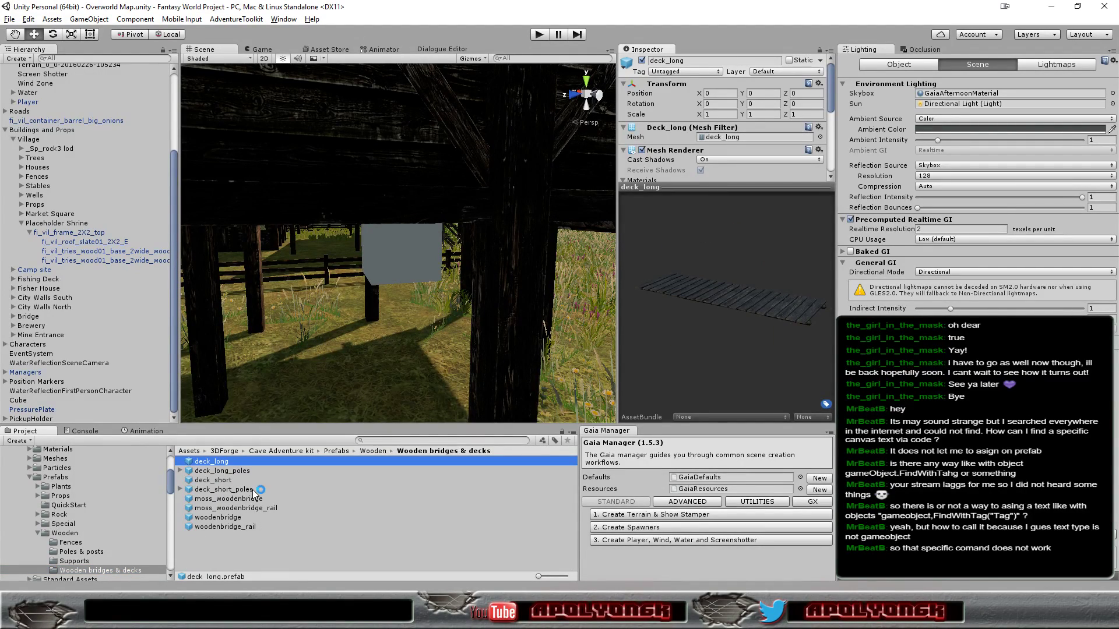
{"action": "key", "text": "Down"}
{"action": "key", "text": "Down"}
{"action": "key", "text": "Down"}
{"action": "key", "text": "End"}
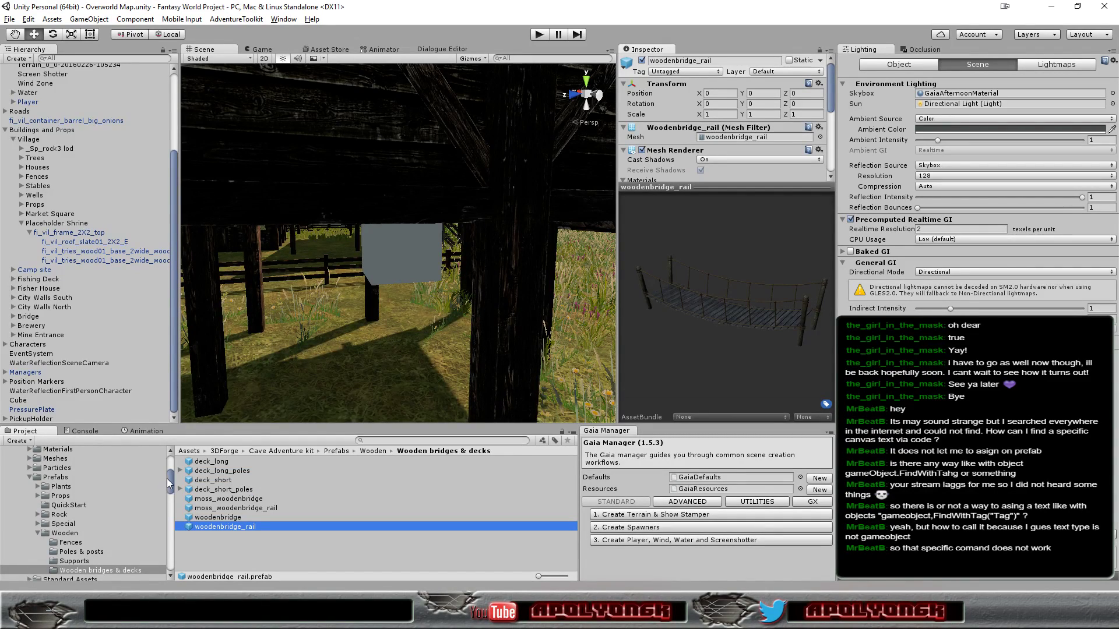
Open the FantasyExteriors Village & Towns Base prefab folder in the Project tree
{"action": "left_click_drag", "start_coordinate": [167, 481], "coordinate": [162, 487]}
{"action": "scroll", "coordinate": [164, 490], "scroll_direction": "down", "scroll_amount": 5}
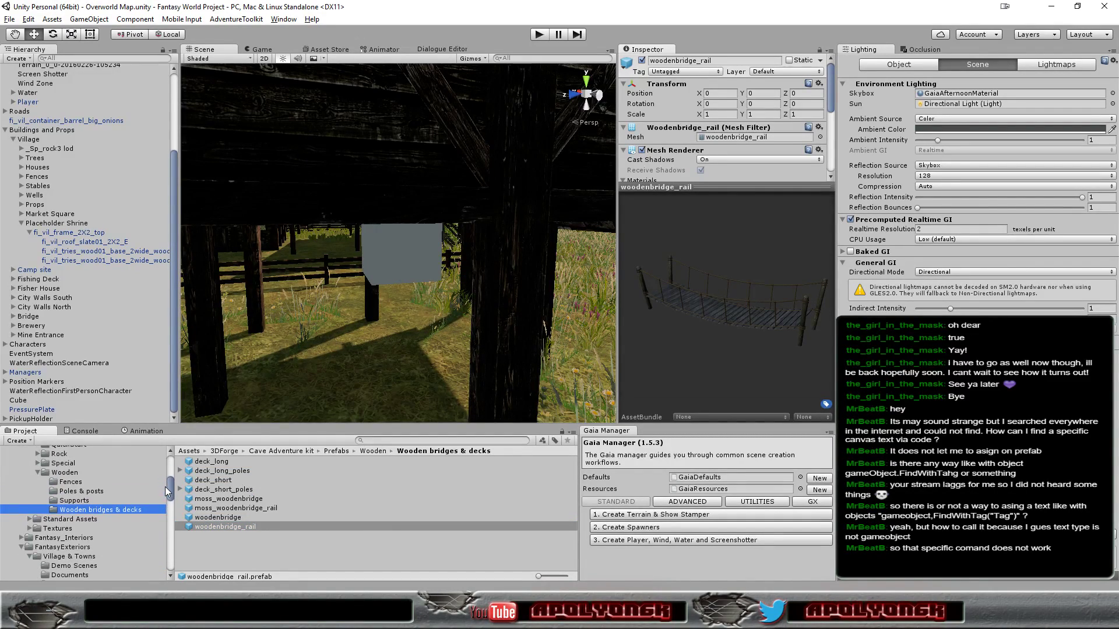
{"action": "scroll", "coordinate": [162, 496], "scroll_direction": "up", "scroll_amount": 2}
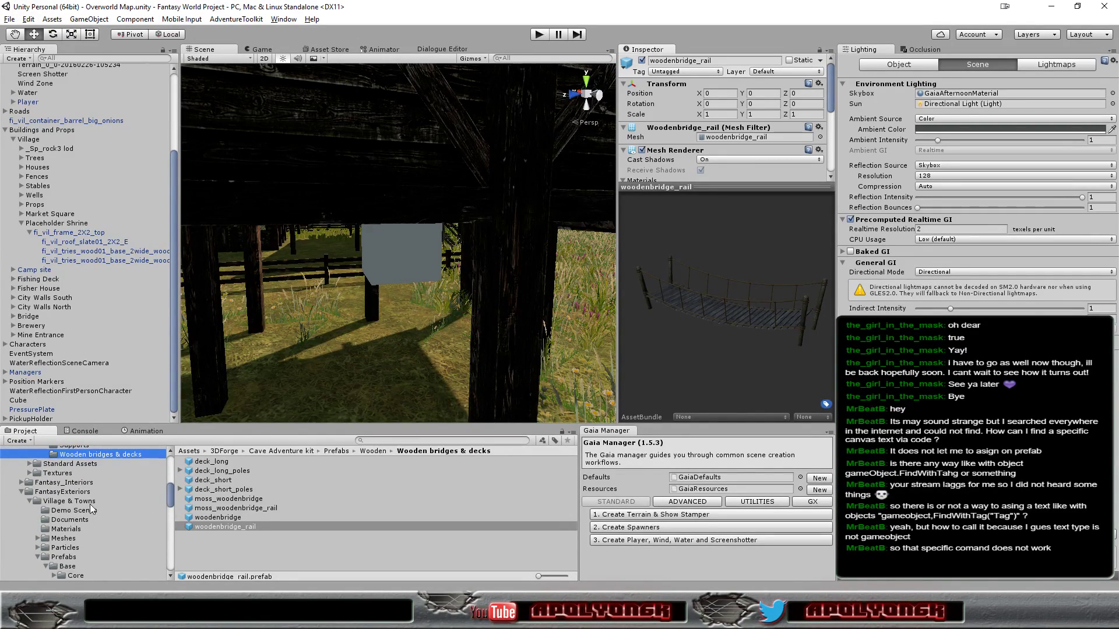
{"action": "left_click", "coordinate": [65, 566]}
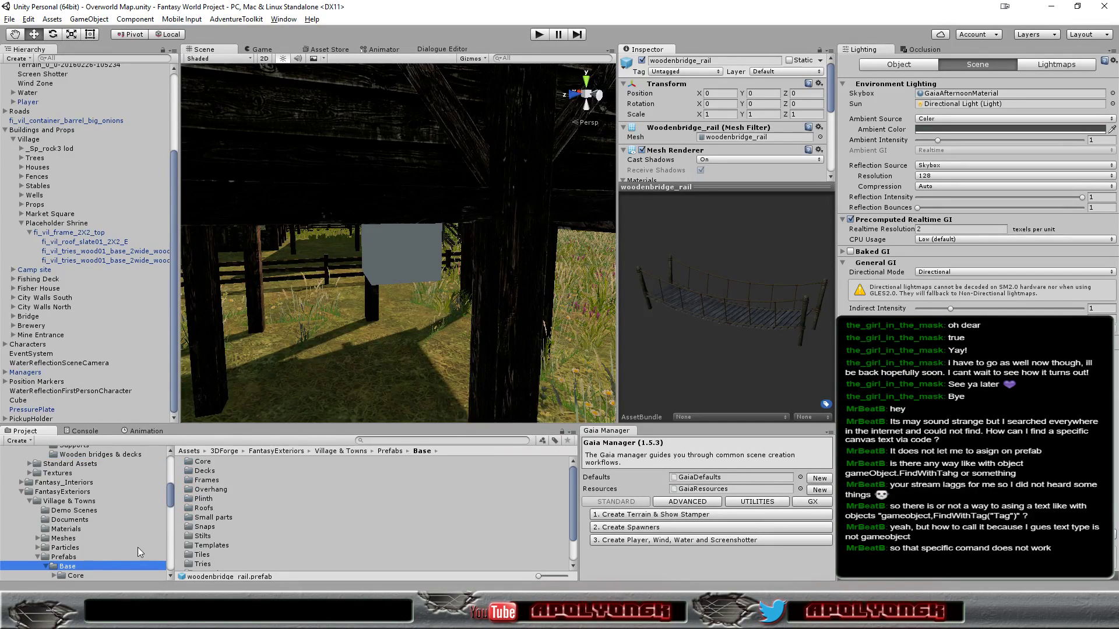
{"action": "scroll", "coordinate": [266, 501], "scroll_direction": "down", "scroll_amount": 2}
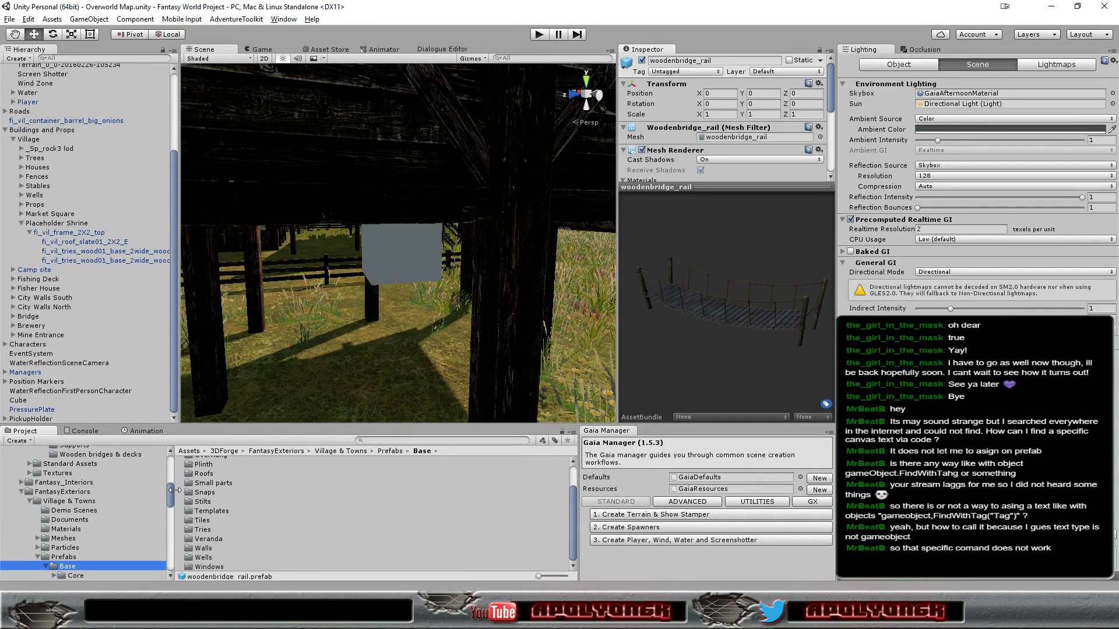
{"action": "left_click_drag", "start_coordinate": [168, 498], "coordinate": [179, 474]}
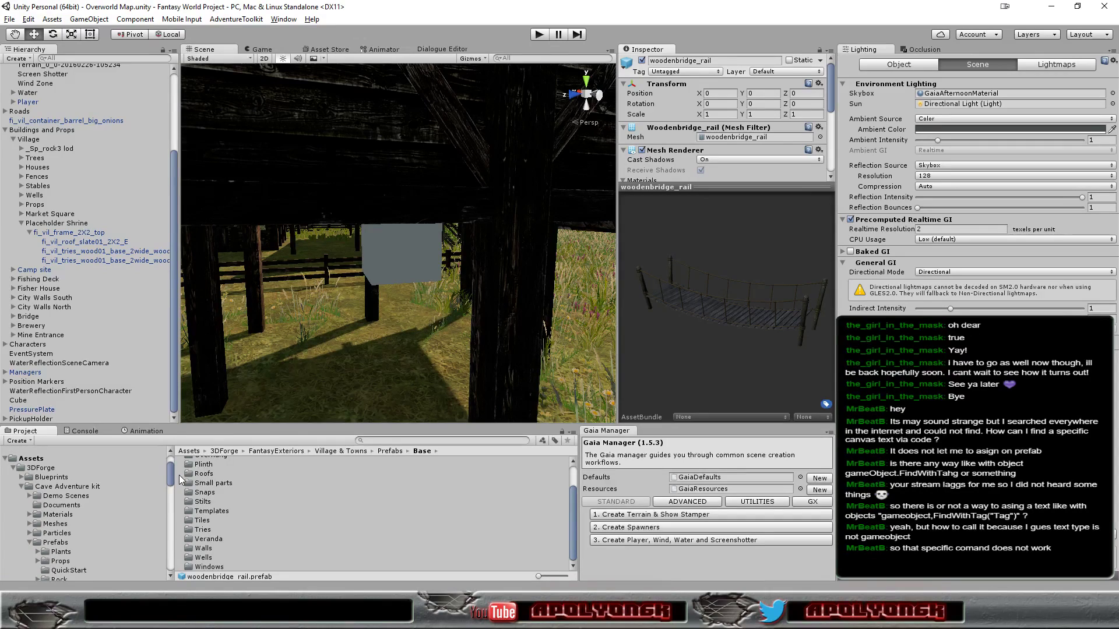
Browse to Fantasy_Interiors > Villages_&_Towns > Prefabs > Catacombs > catacombs_steps
{"action": "left_click", "coordinate": [21, 487]}
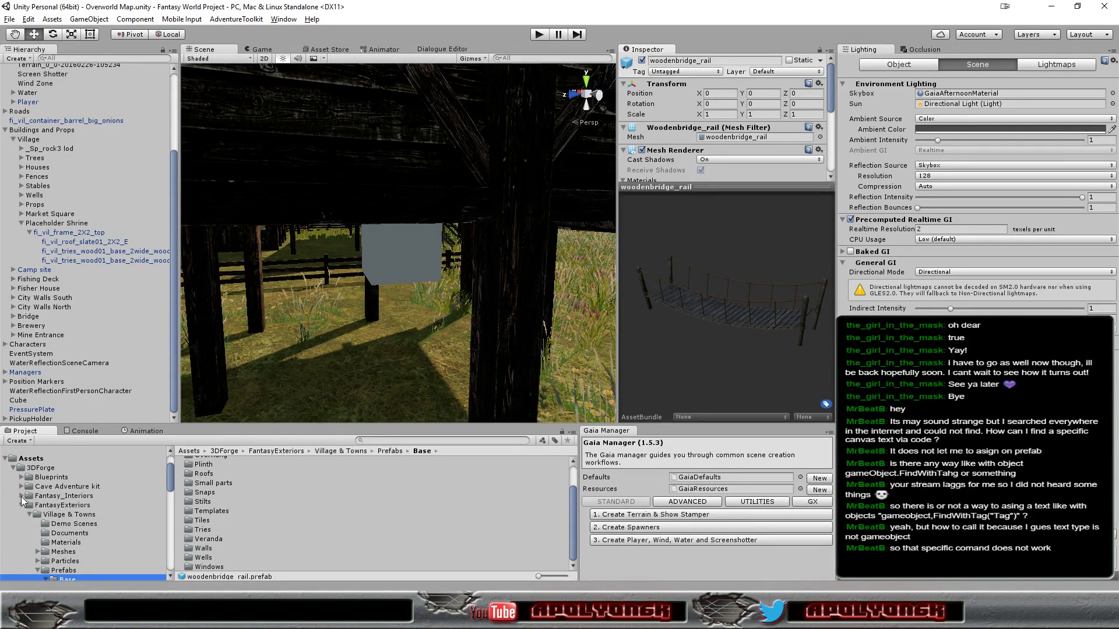
{"action": "left_click", "coordinate": [38, 497]}
{"action": "double_click", "coordinate": [234, 462]}
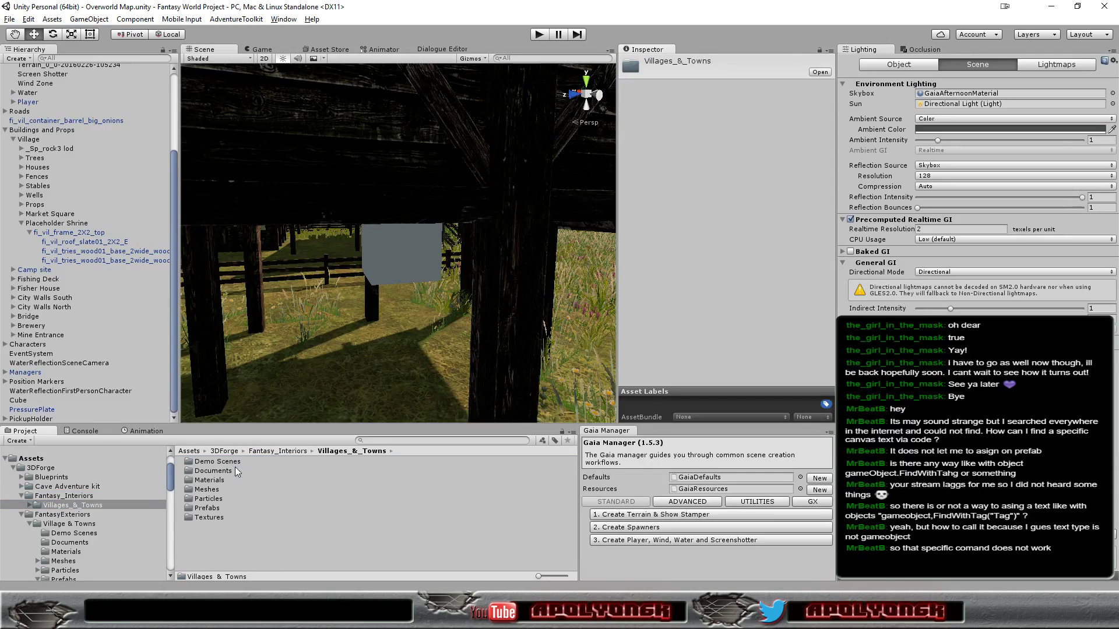
{"action": "double_click", "coordinate": [207, 508]}
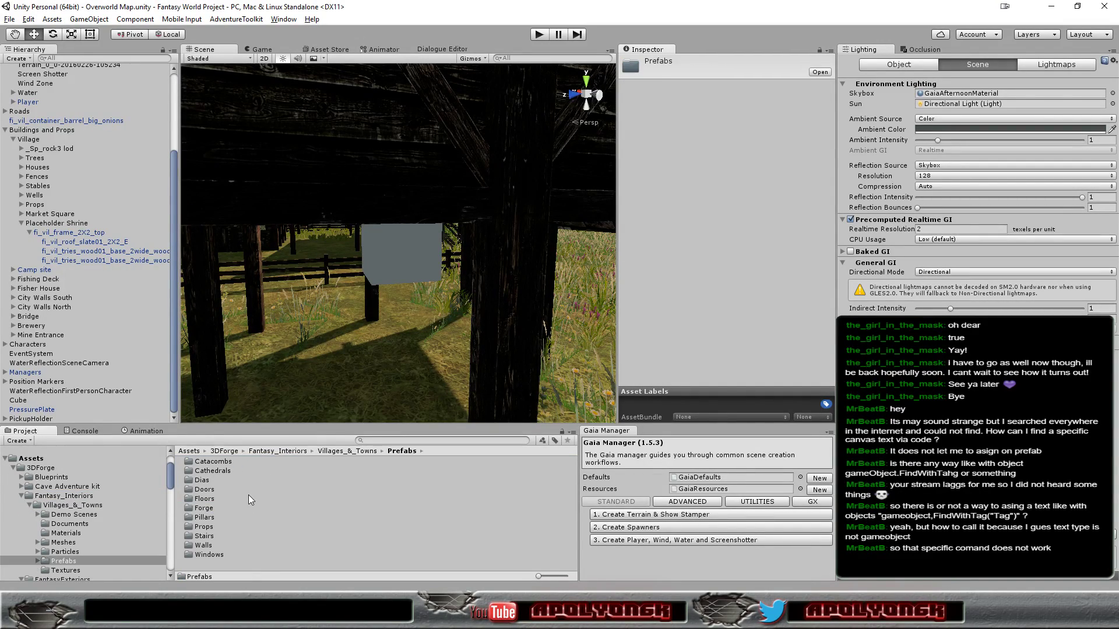
{"action": "double_click", "coordinate": [227, 462]}
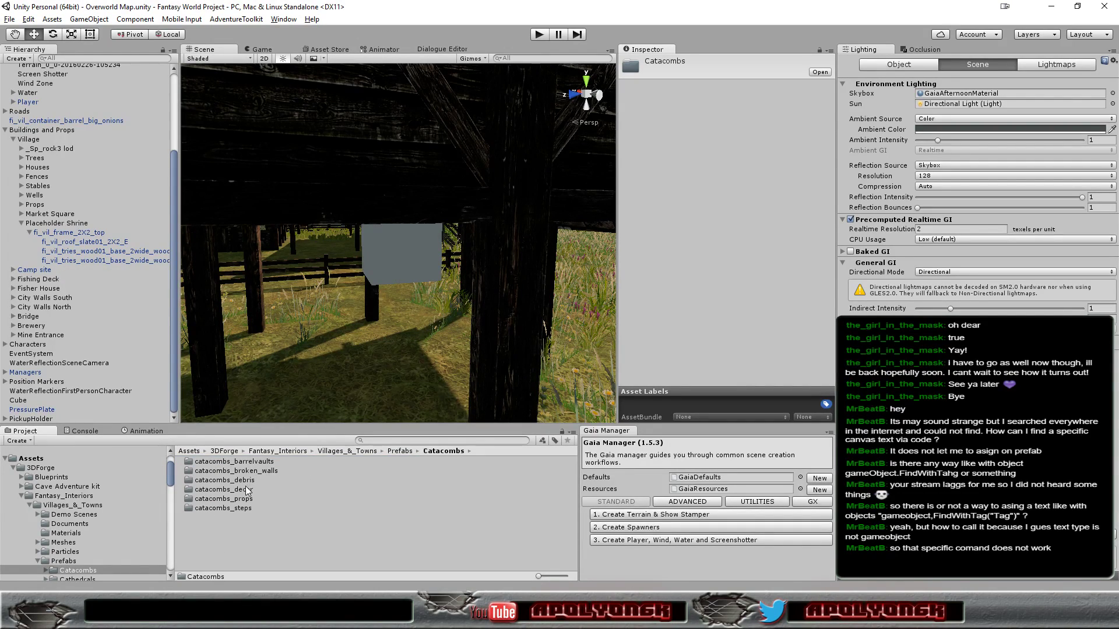
{"action": "double_click", "coordinate": [244, 509]}
Preview the stone step prefabs fi_vil_combs_step_01 through step_07
{"action": "left_click", "coordinate": [246, 461]}
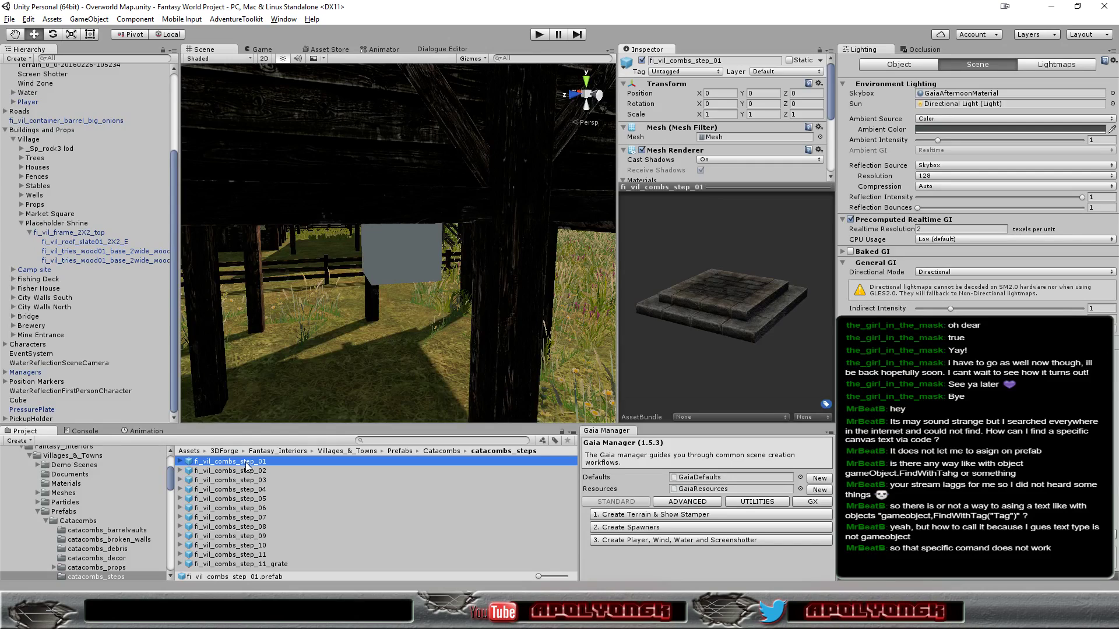
{"action": "left_click", "coordinate": [247, 472]}
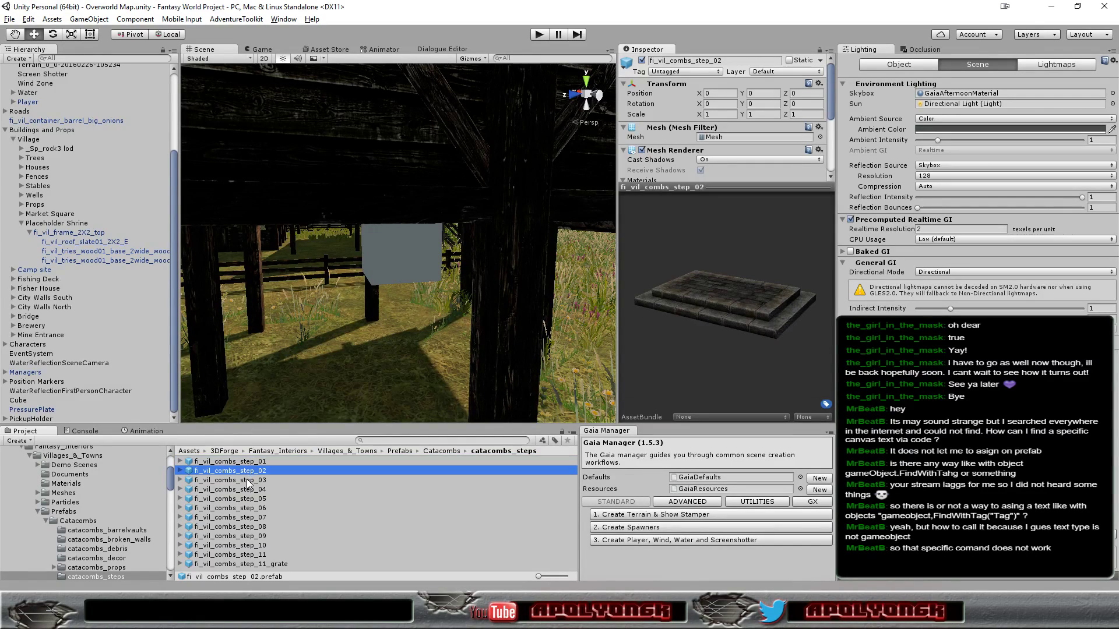
{"action": "left_click", "coordinate": [247, 480]}
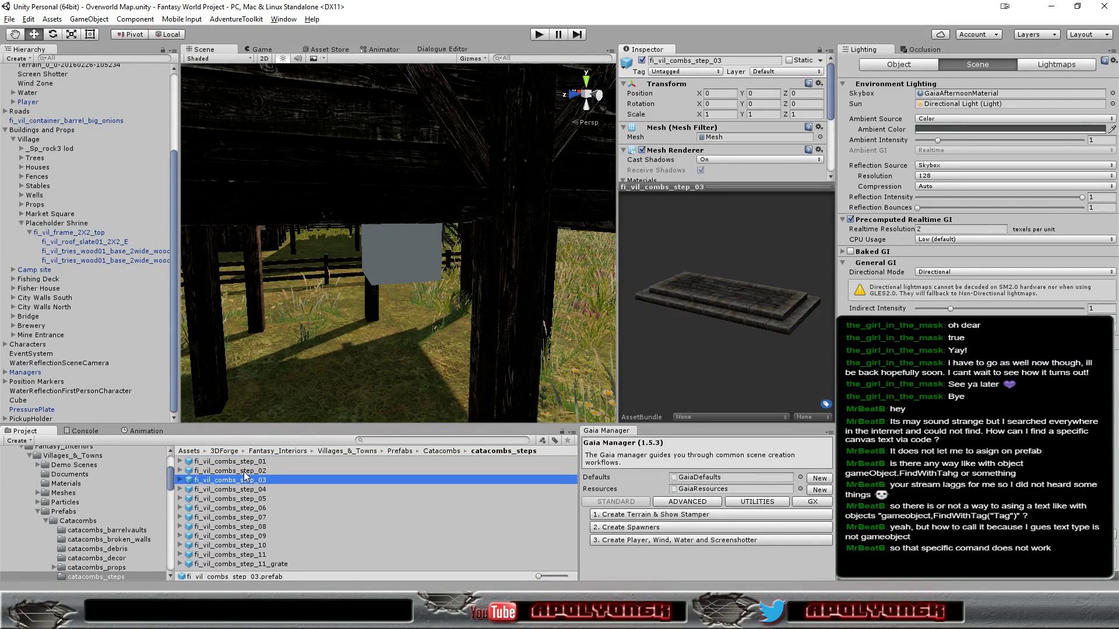
{"action": "left_click", "coordinate": [244, 490]}
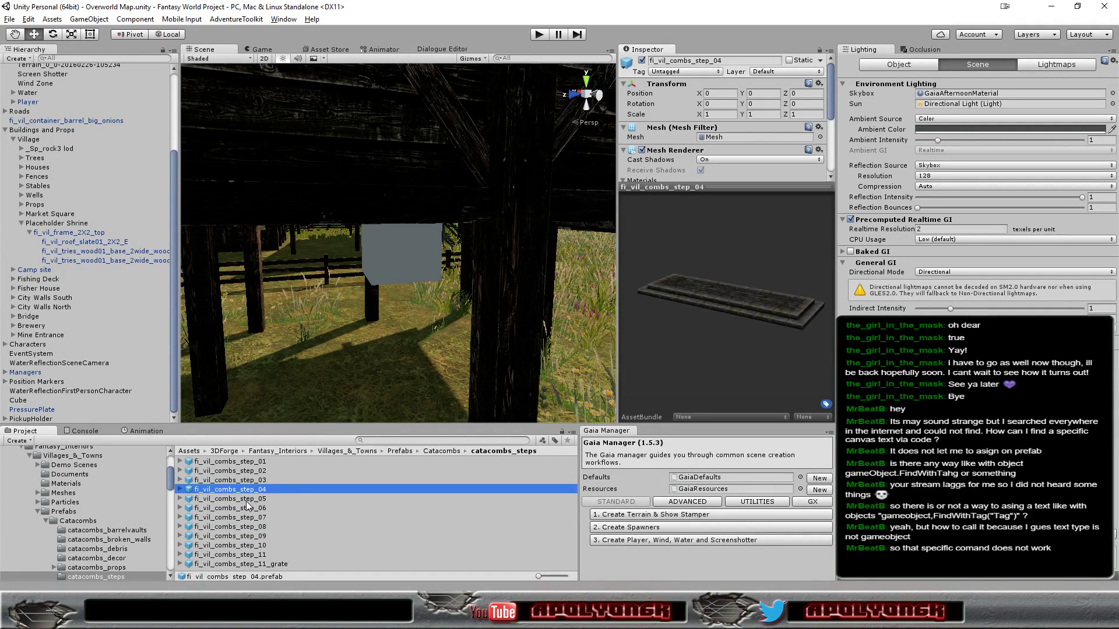
{"action": "left_click", "coordinate": [247, 501]}
{"action": "left_click", "coordinate": [245, 509]}
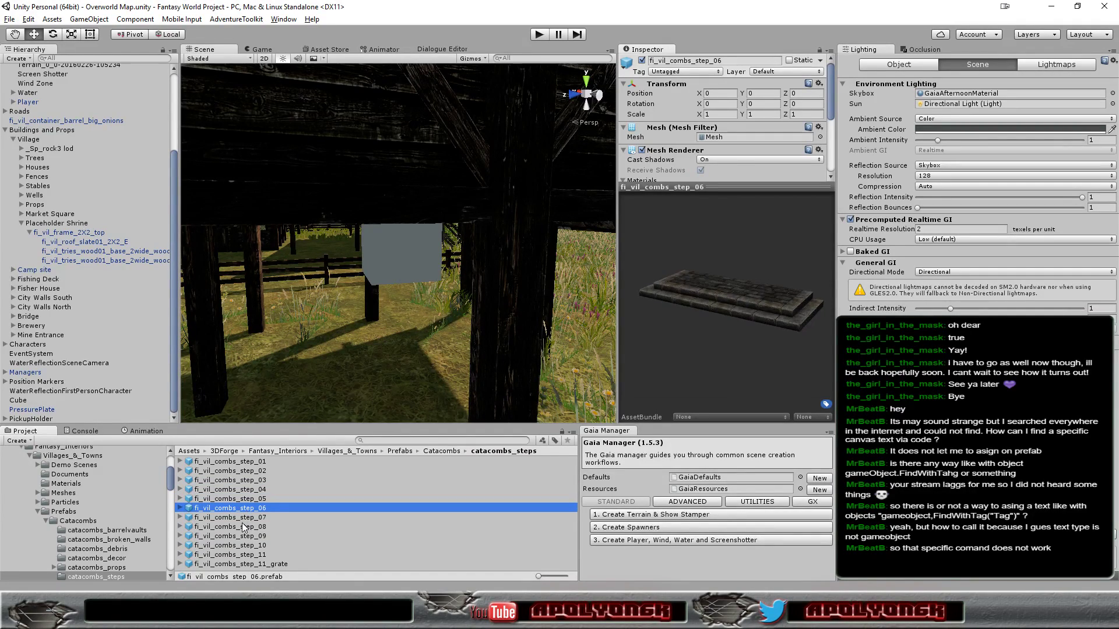
{"action": "left_click", "coordinate": [244, 519]}
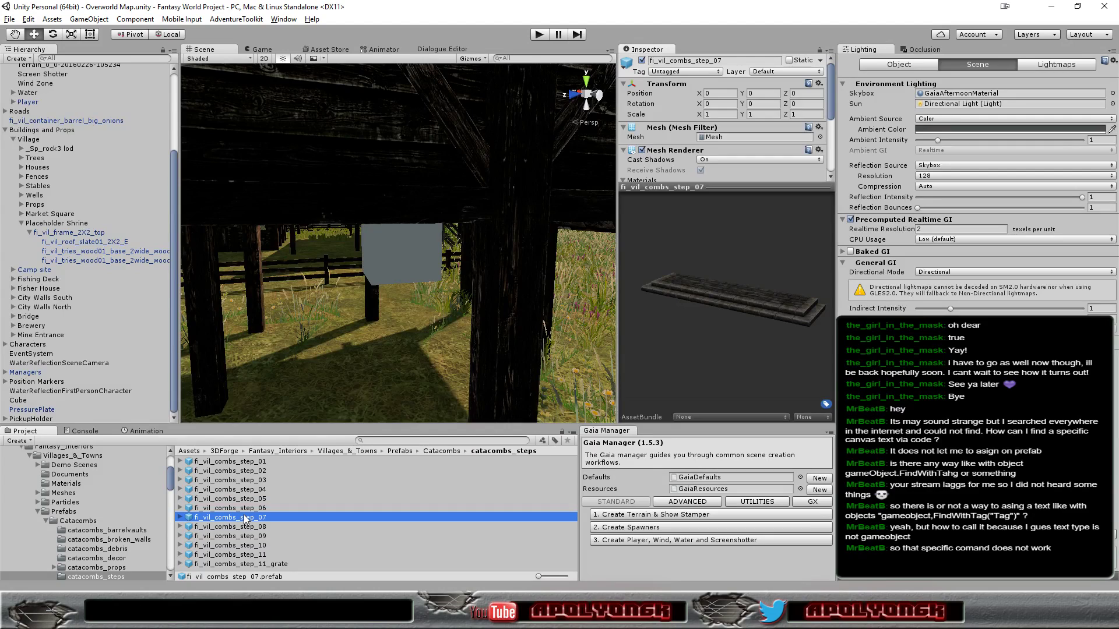
{"action": "left_click", "coordinate": [242, 508]}
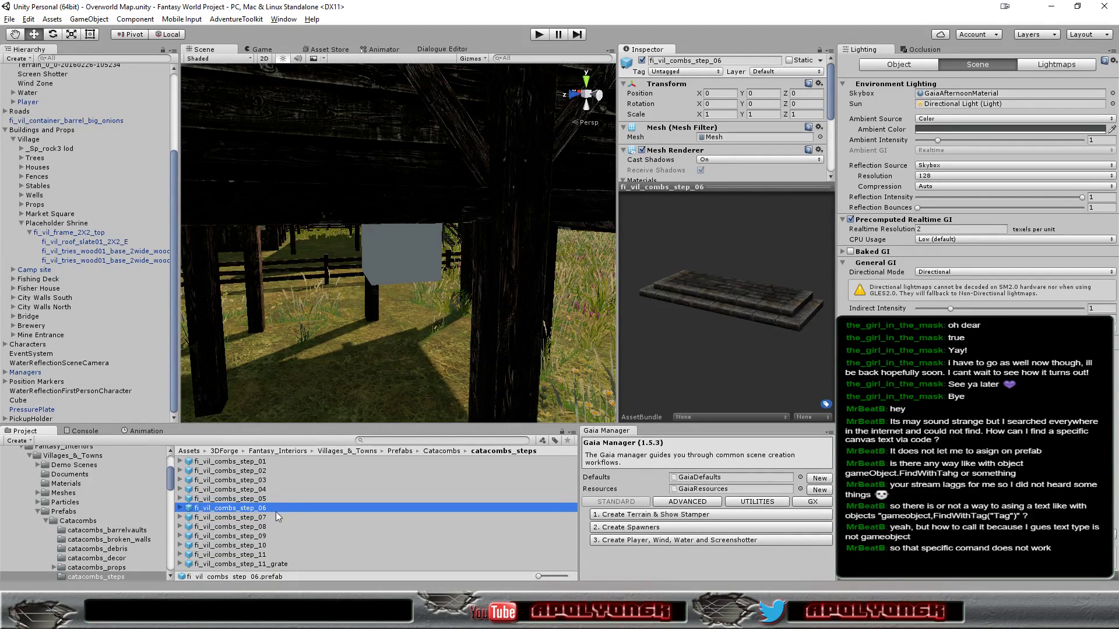
Compare steps 09 to 11 and back, settling on fi_vil_combs_step_05
{"action": "key", "text": "Down"}
{"action": "key", "text": "Down"}
{"action": "key", "text": "Down"}
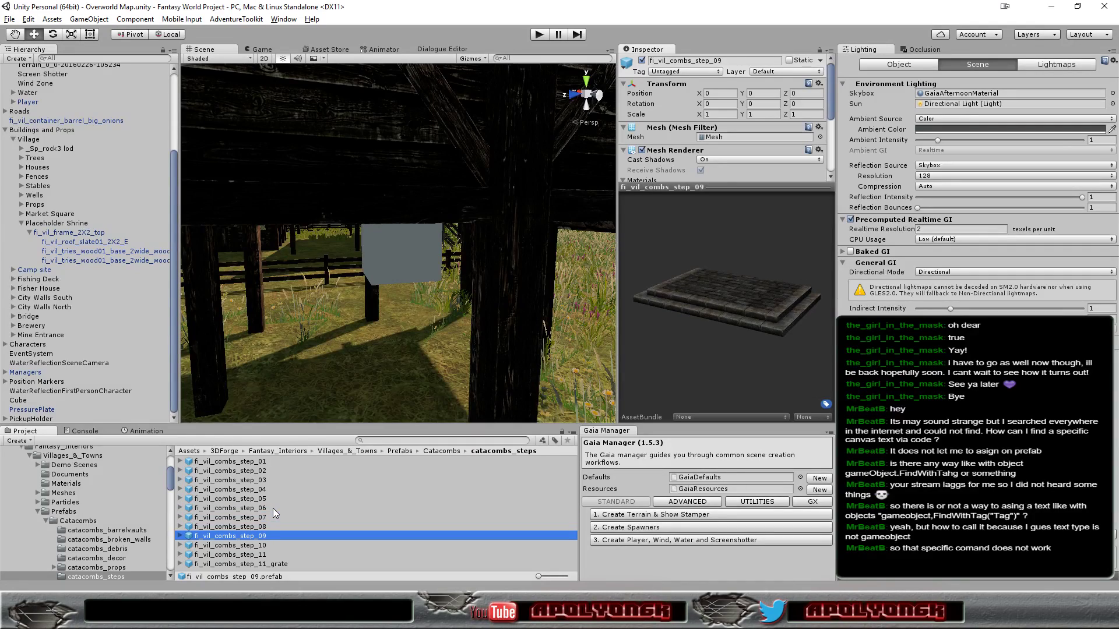
{"action": "key", "text": "Down"}
{"action": "key", "text": "Down"}
{"action": "key", "text": "Down"}
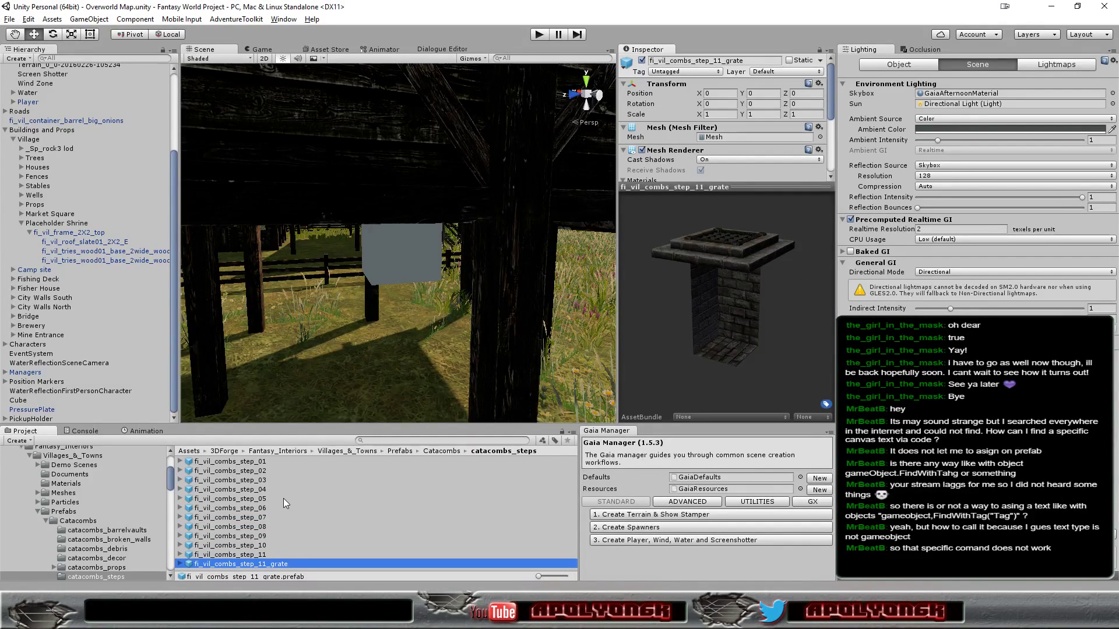
{"action": "key", "text": "Up"}
{"action": "key", "text": "Up"}
{"action": "key", "text": "Up"}
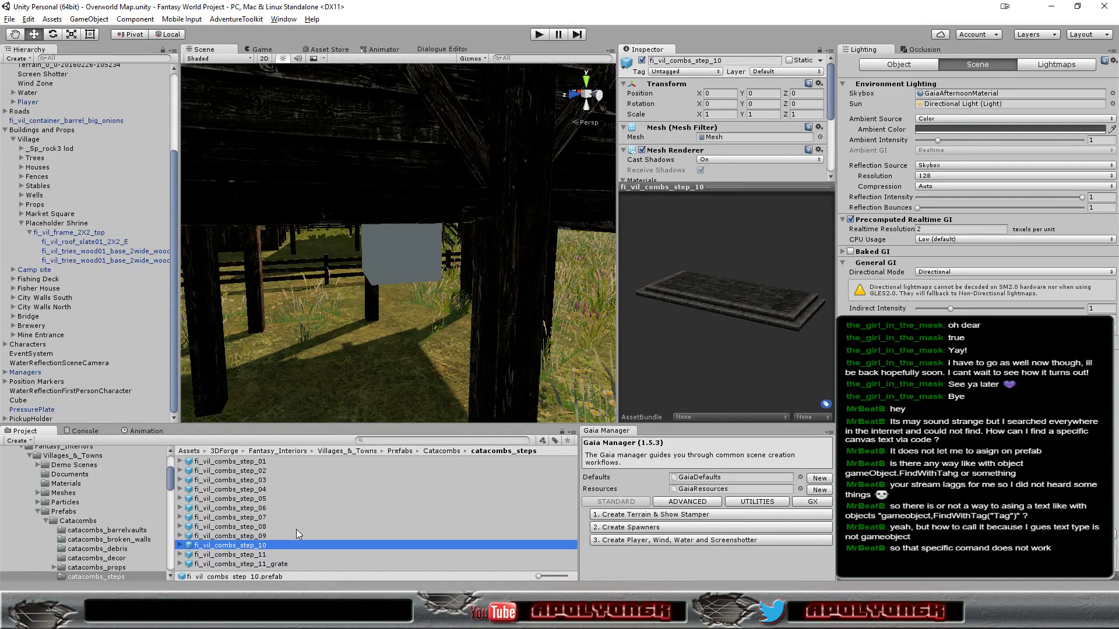
{"action": "key", "text": "Up"}
{"action": "key", "text": "Up"}
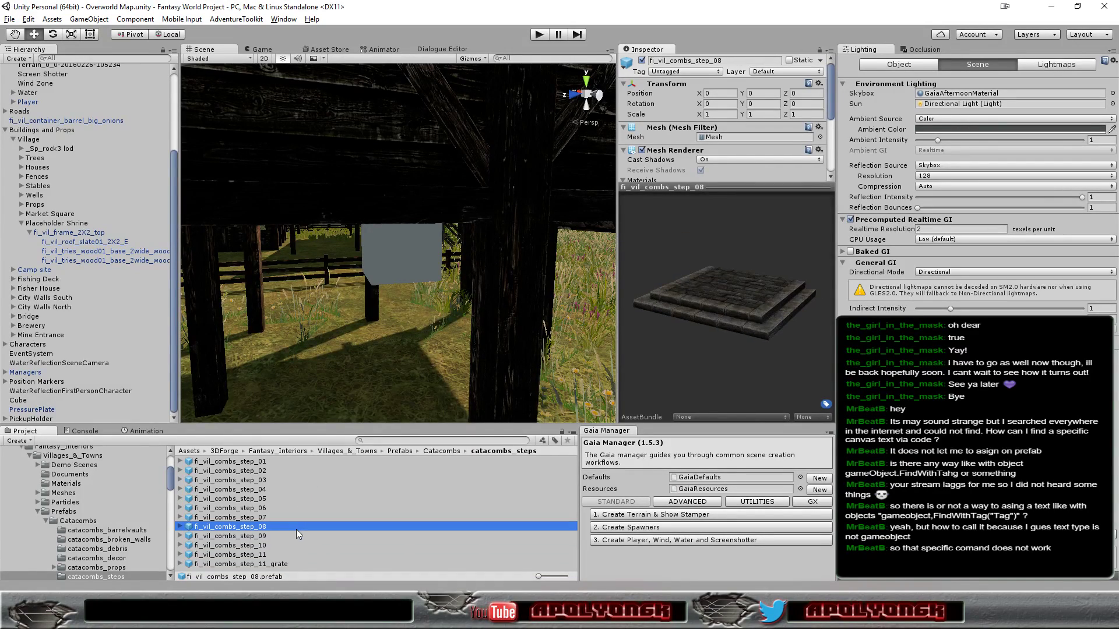
{"action": "key", "text": "Up"}
{"action": "key", "text": "Up"}
{"action": "key", "text": "Up"}
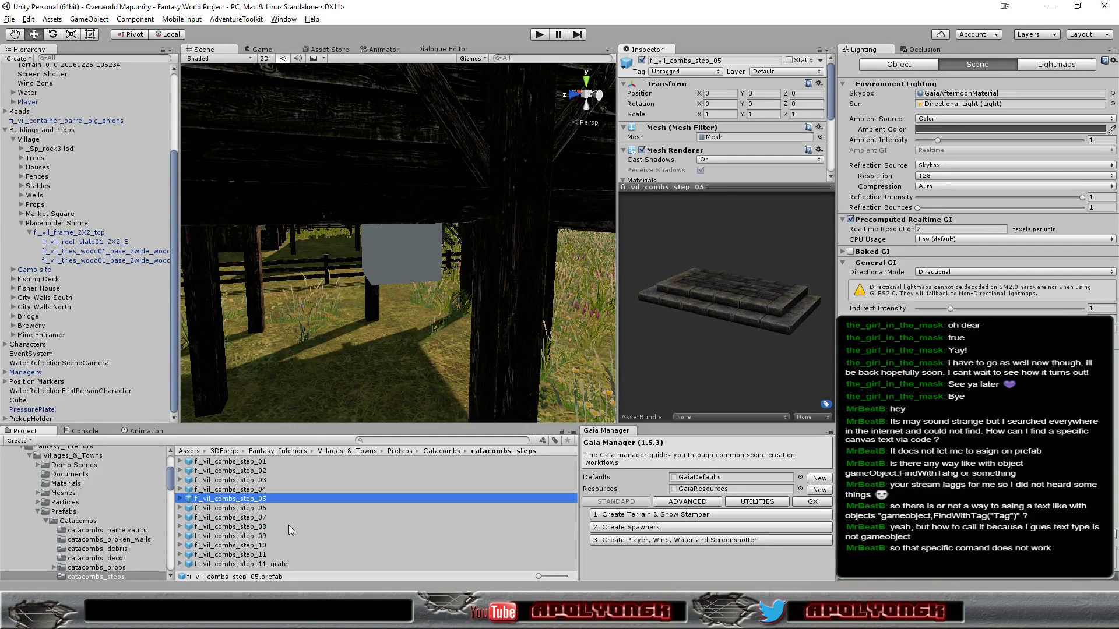
{"action": "key", "text": "Down"}
Place fi_vil_combs_step_05 under Placeholder Shrine, reset its Transform and sink it to Y -2.226
{"action": "left_click_drag", "start_coordinate": [335, 437], "coordinate": [398, 380]}
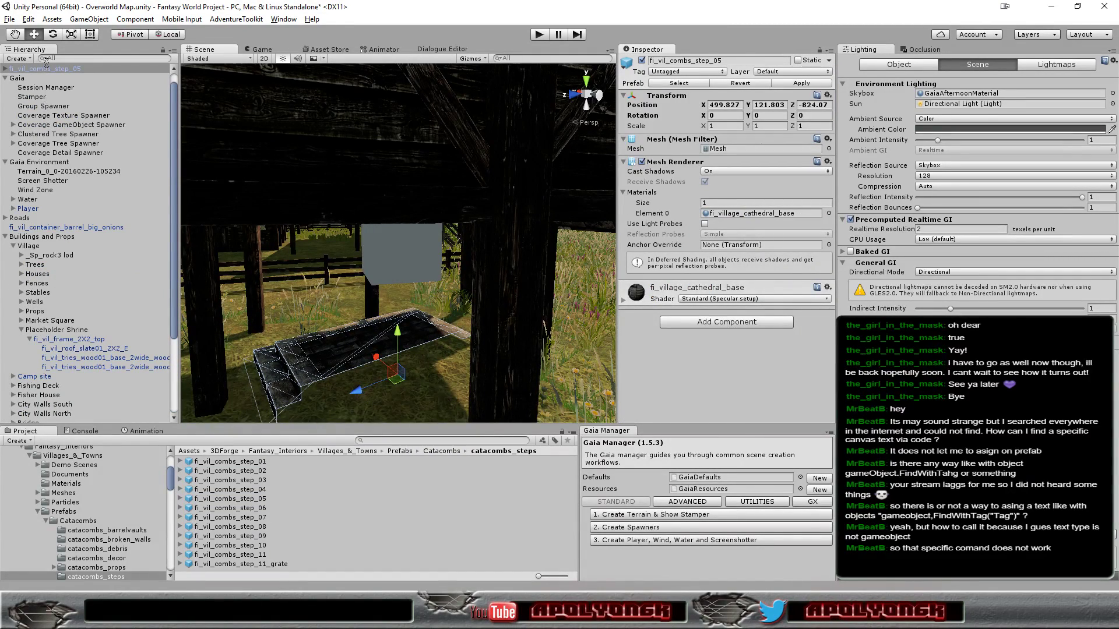
{"action": "left_click_drag", "start_coordinate": [46, 68], "coordinate": [79, 336]}
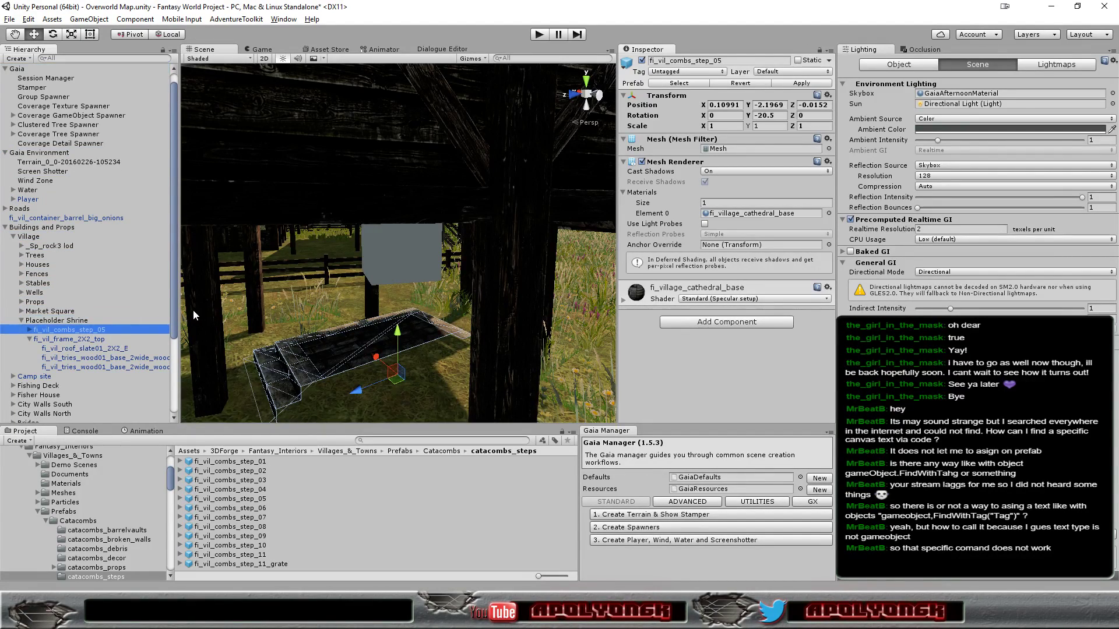
{"action": "left_click", "coordinate": [828, 95]}
{"action": "left_click", "coordinate": [853, 109]}
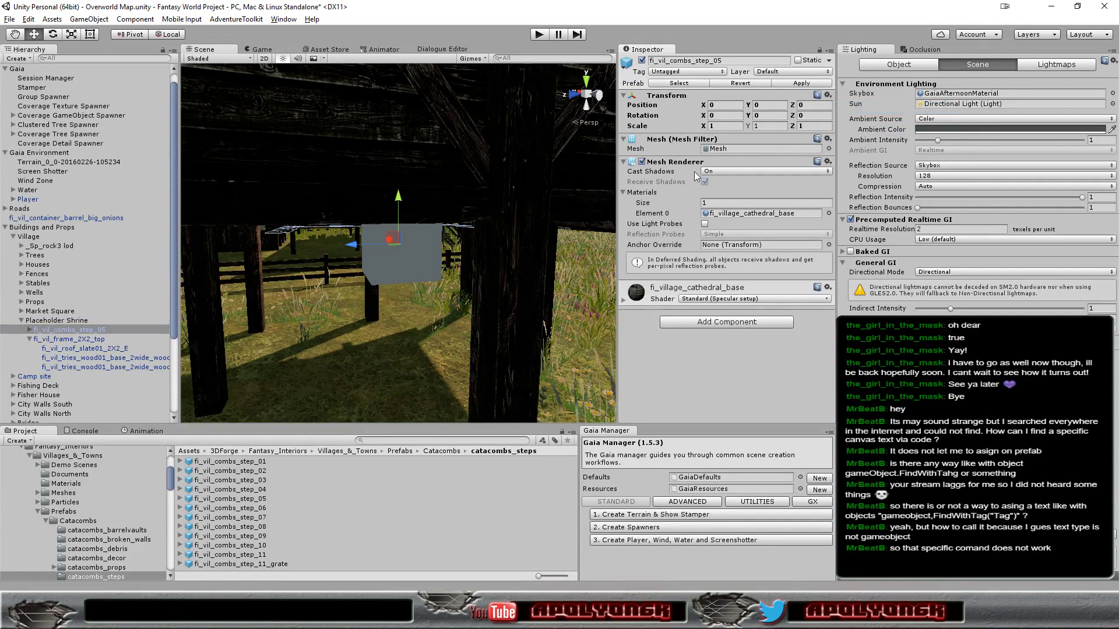
{"action": "left_click_drag", "start_coordinate": [399, 204], "coordinate": [363, 335]}
Orbit beneath the wooden shrine frame and duplicate the step as fi_vil_combs_step_05 (1)
{"action": "key", "text": "alt"}
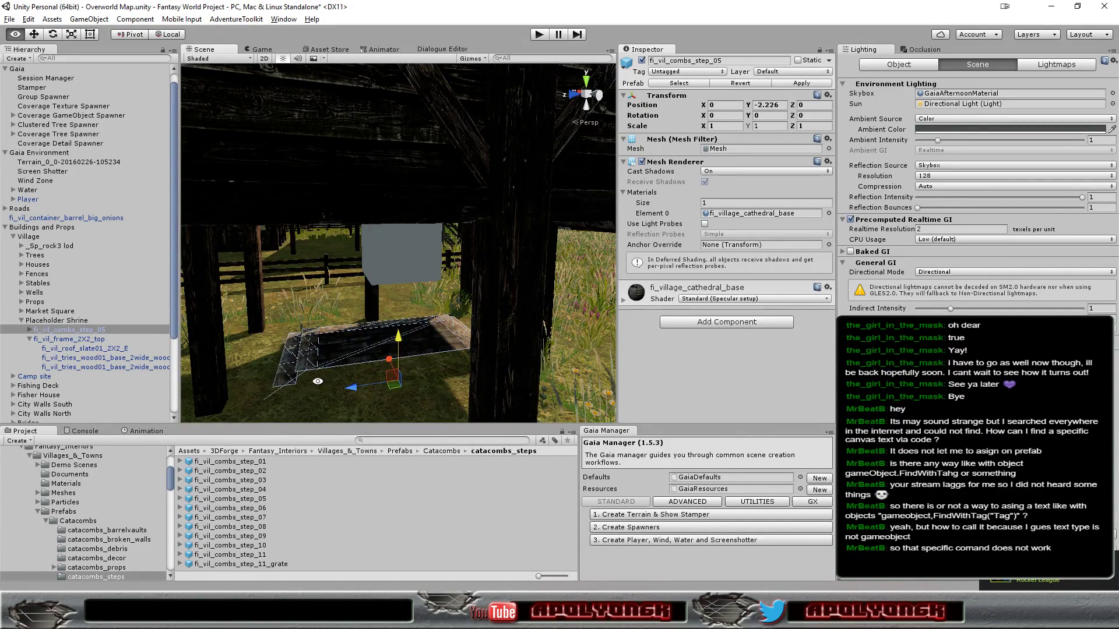
{"action": "left_click_drag", "start_coordinate": [307, 394], "coordinate": [250, 370], "text": "alt"}
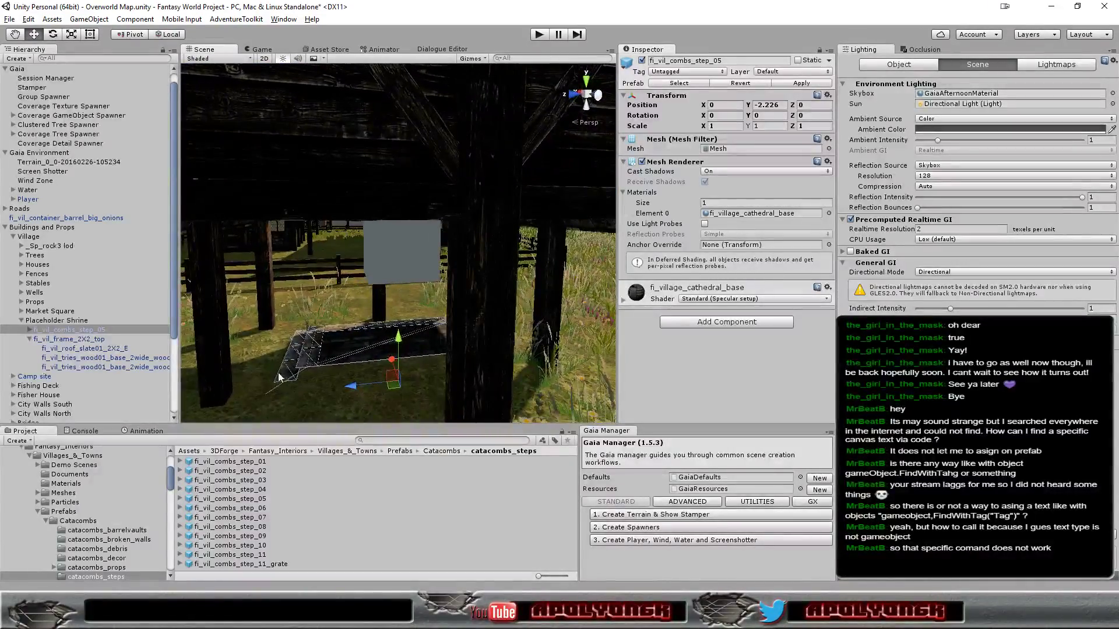
{"action": "key", "text": "ctrl+d"}
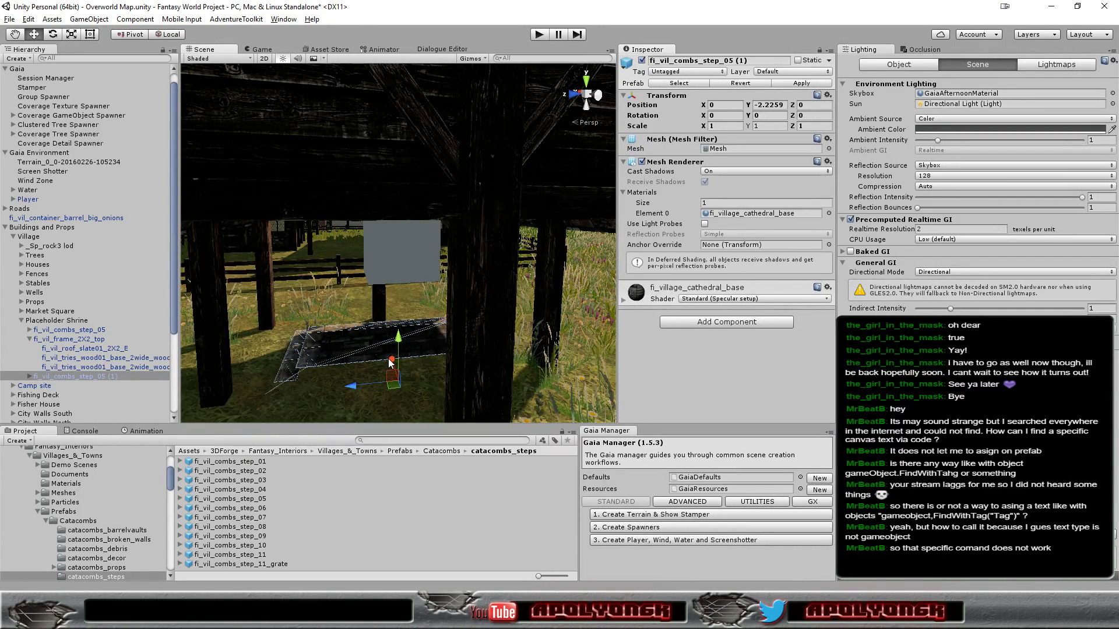
Rotate the duplicate step 180 on Y and line it up with the shrine at X 0
{"action": "left_click_drag", "start_coordinate": [392, 362], "coordinate": [393, 422]}
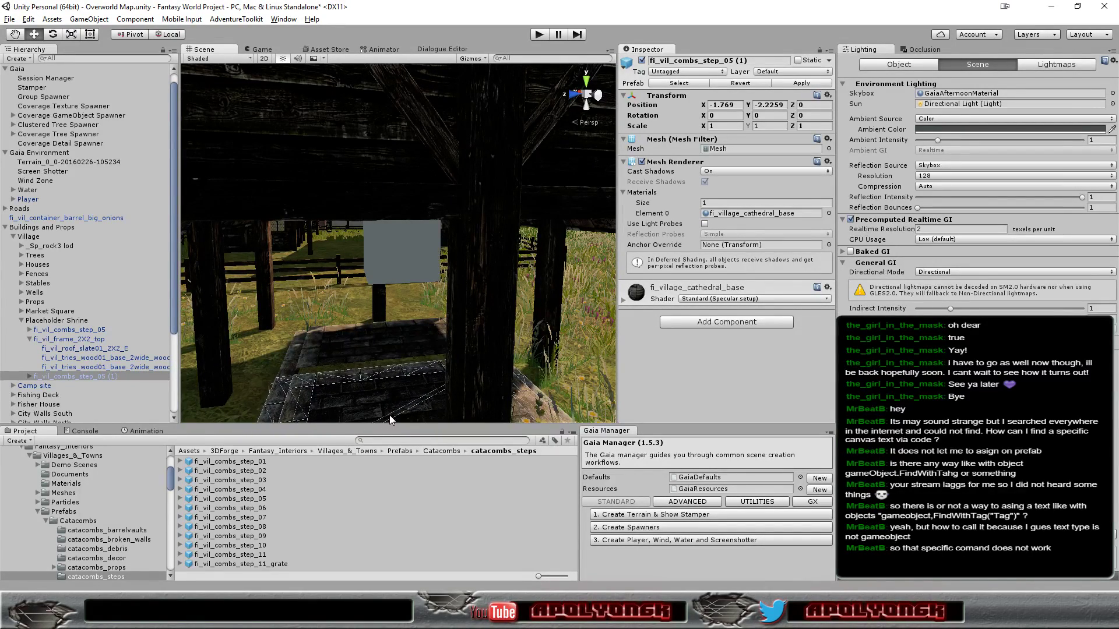
{"action": "left_click", "coordinate": [769, 116]}
{"action": "type", "text": "180"}
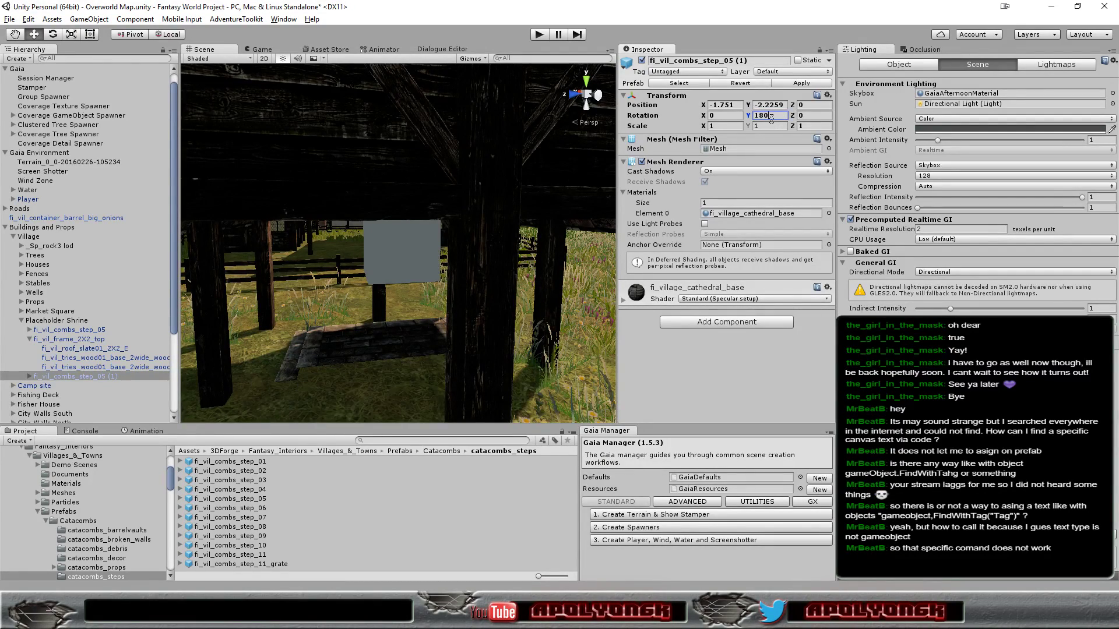
{"action": "scroll", "coordinate": [357, 351], "scroll_direction": "down", "scroll_amount": 5}
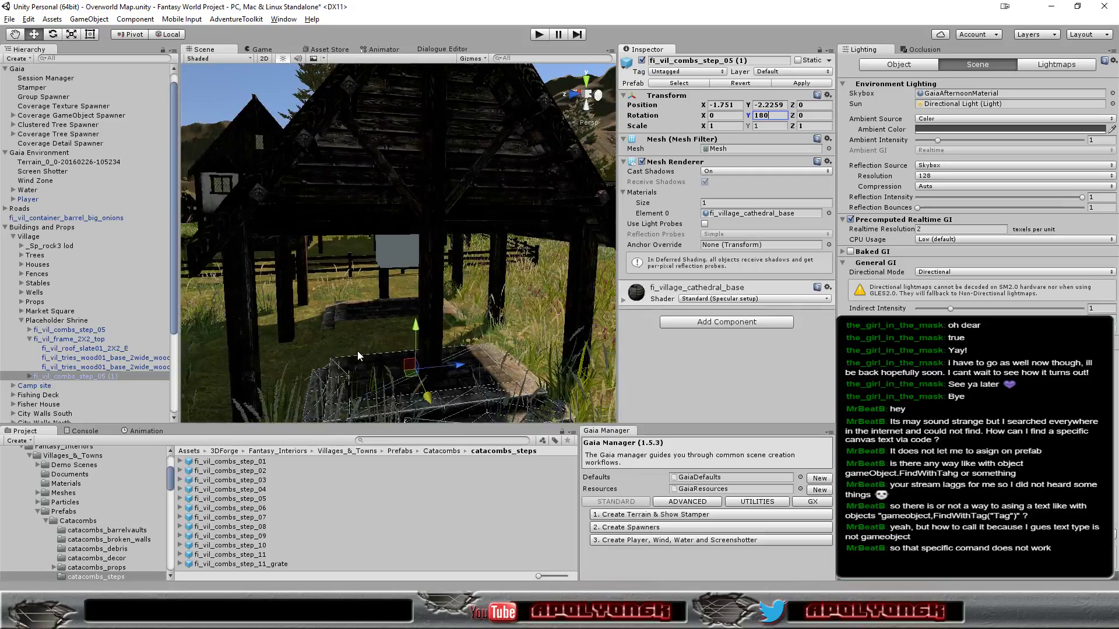
{"action": "left_click_drag", "start_coordinate": [428, 396], "coordinate": [391, 365]}
{"action": "scroll", "coordinate": [390, 365], "scroll_direction": "up", "scroll_amount": 3}
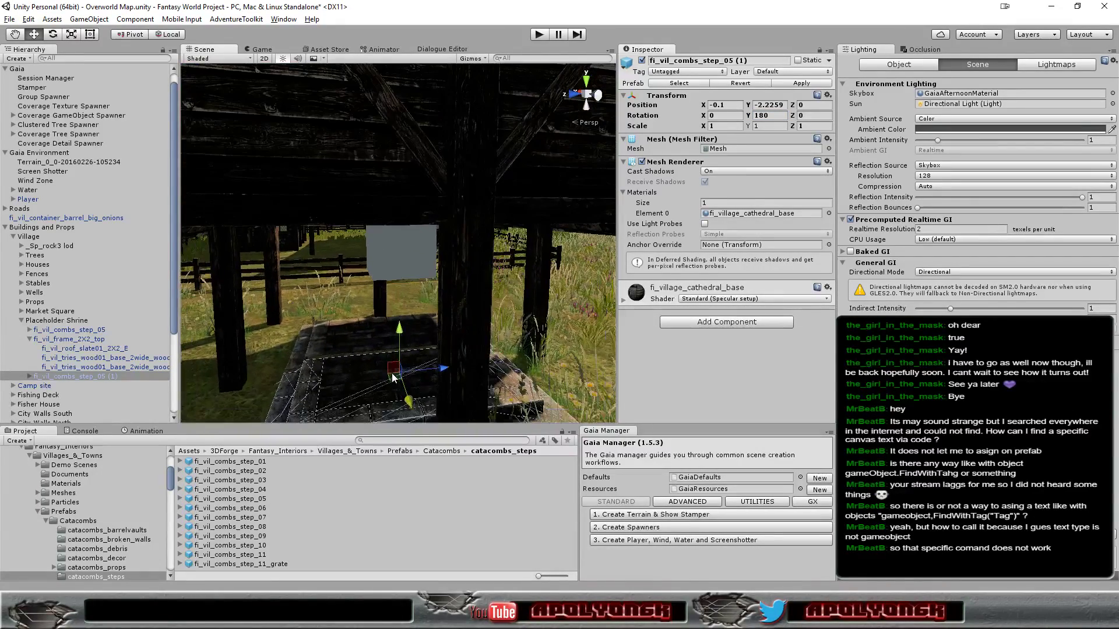
{"action": "left_click_drag", "start_coordinate": [369, 416], "coordinate": [535, 360], "text": "alt"}
{"action": "left_click_drag", "start_coordinate": [465, 396], "coordinate": [393, 415]}
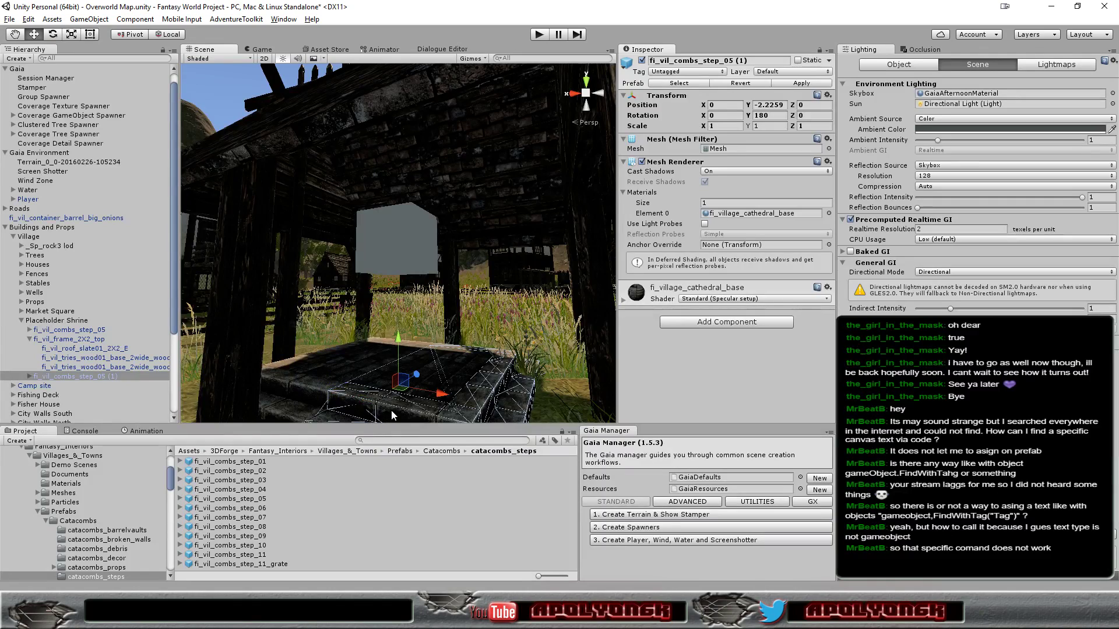
Reselect the original step_05, view the steps from above, and select the fi_vil_combs_step_01 prefab
{"action": "left_click", "coordinate": [29, 339]}
{"action": "left_click", "coordinate": [65, 331]}
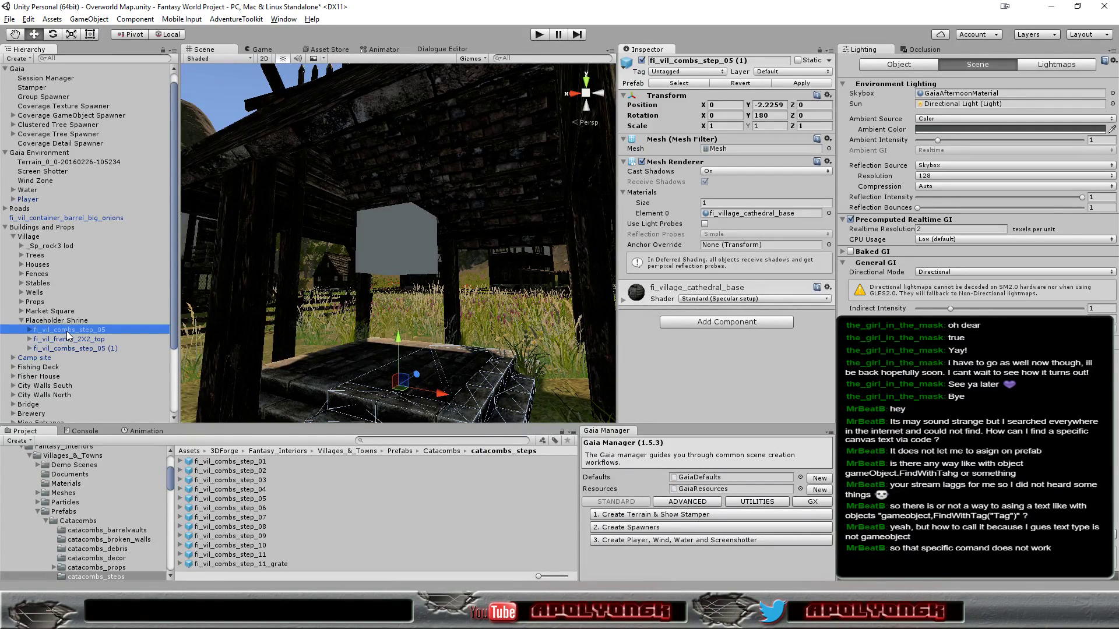
{"action": "scroll", "coordinate": [432, 392], "scroll_direction": "up", "scroll_amount": 2}
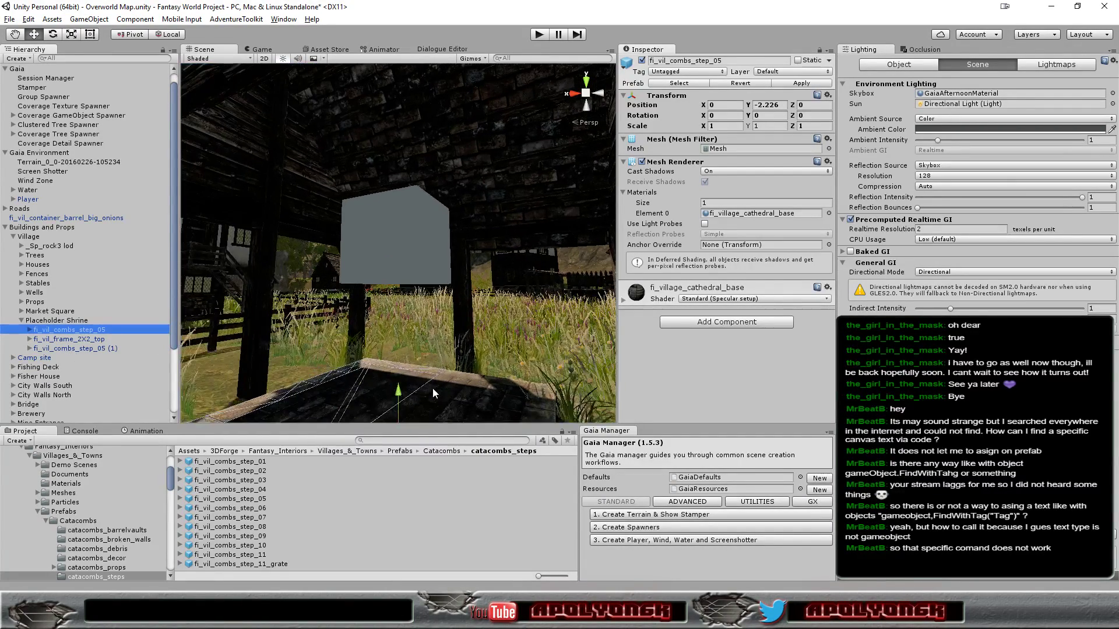
{"action": "left_click_drag", "start_coordinate": [495, 420], "coordinate": [561, 397], "text": "alt"}
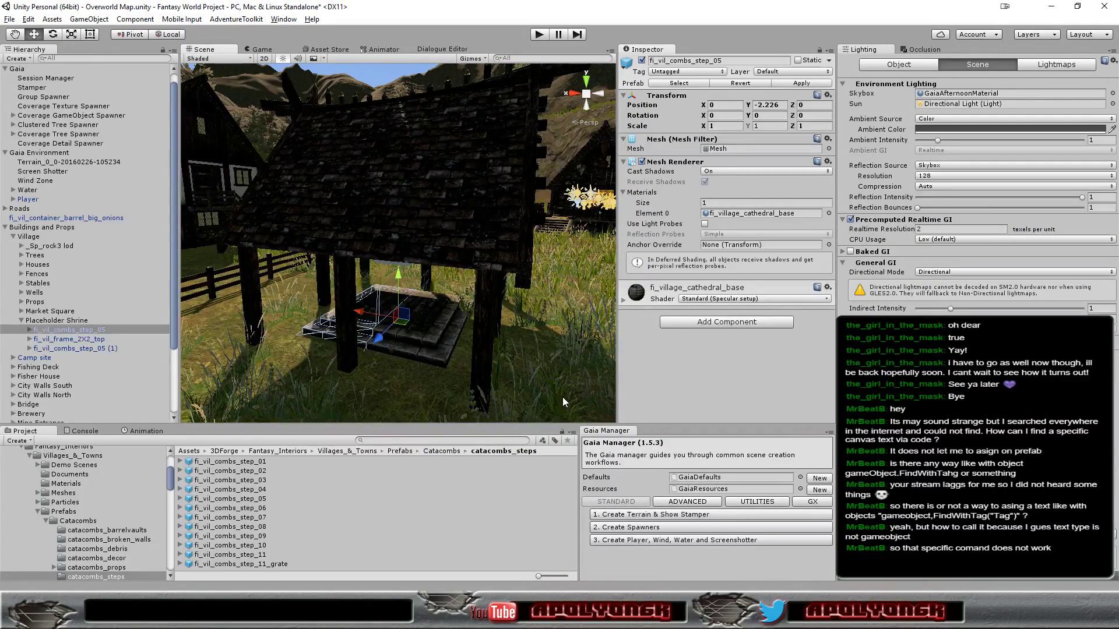
{"action": "left_click_drag", "start_coordinate": [562, 397], "coordinate": [442, 366], "text": "alt"}
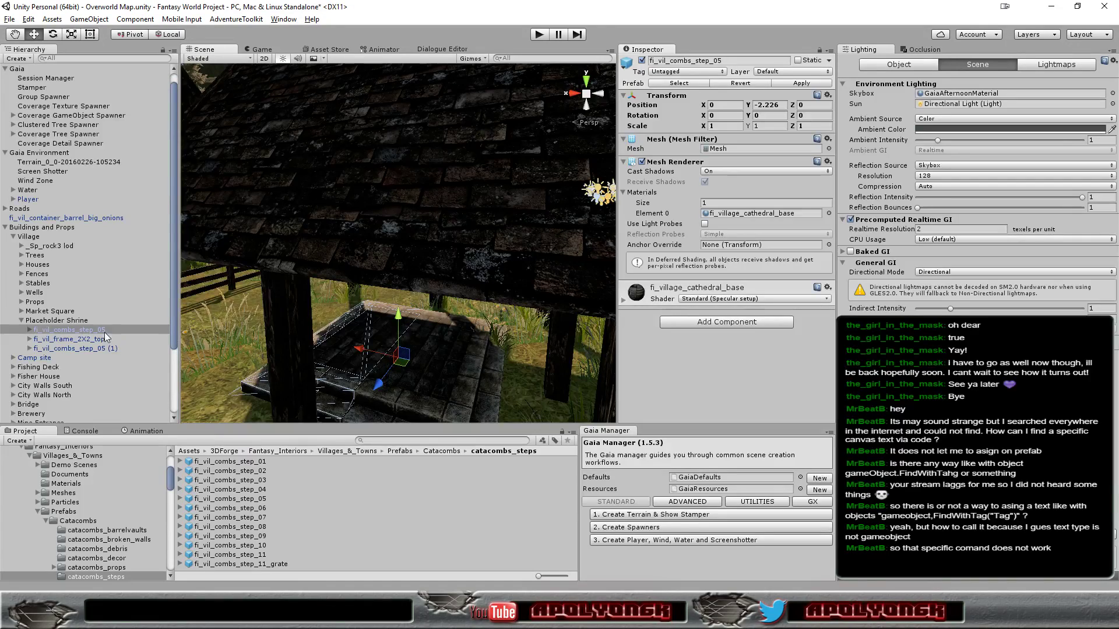
{"action": "left_click", "coordinate": [258, 462]}
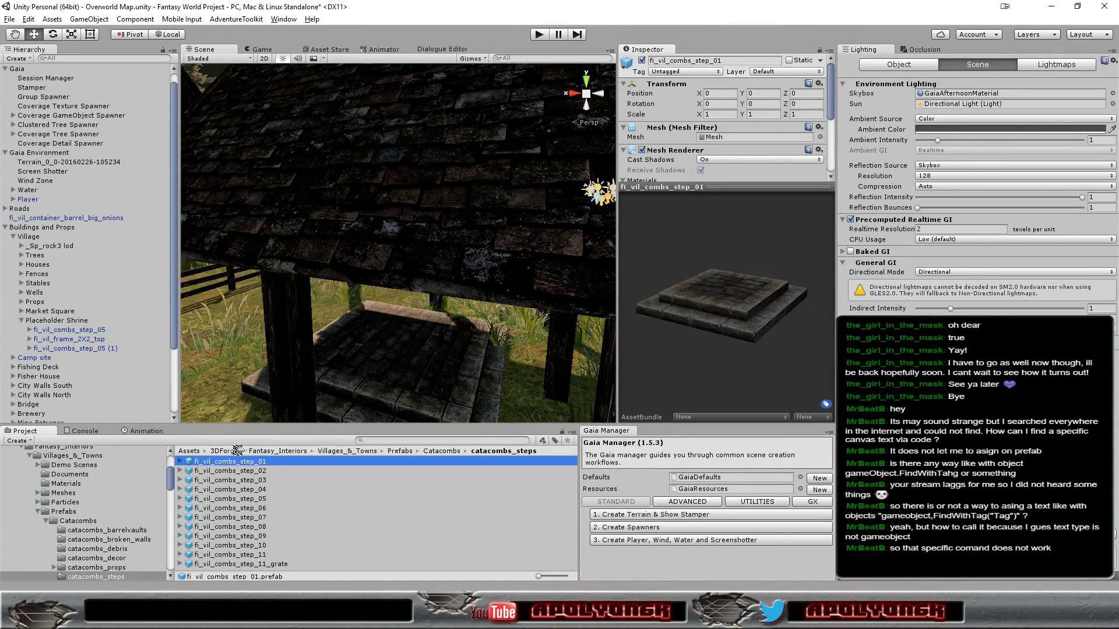
Add fi_vil_combs_step_01 under Placeholder Shrine, lower it and vertex-snap it against the other steps
{"action": "left_click_drag", "start_coordinate": [237, 452], "coordinate": [79, 324]}
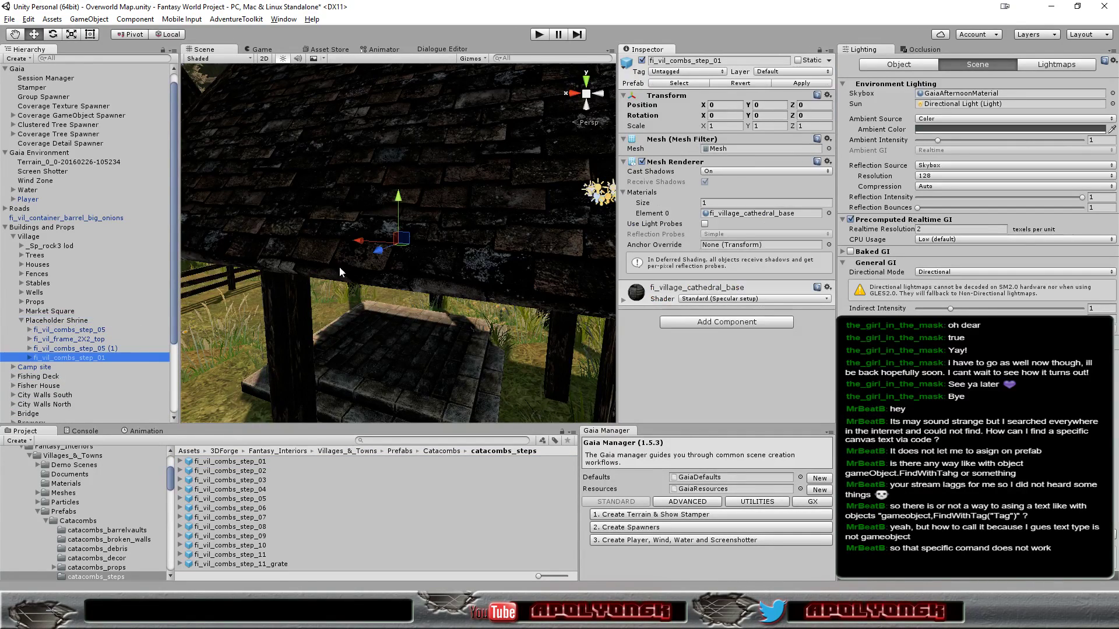
{"action": "left_click_drag", "start_coordinate": [398, 202], "coordinate": [385, 293]}
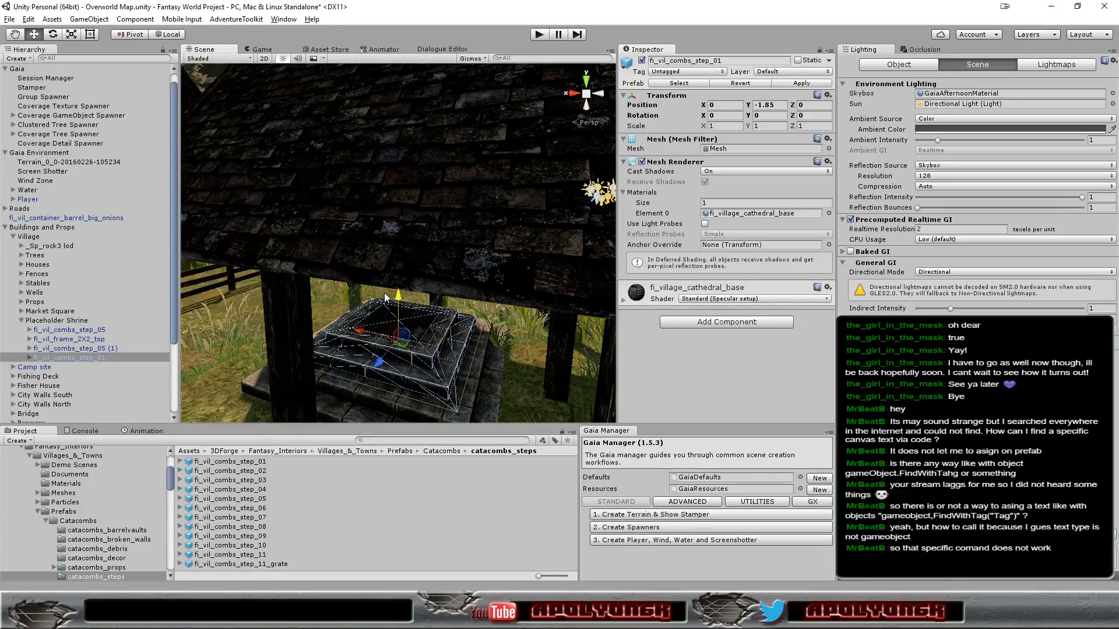
{"action": "left_click_drag", "start_coordinate": [526, 414], "coordinate": [509, 369], "text": "alt"}
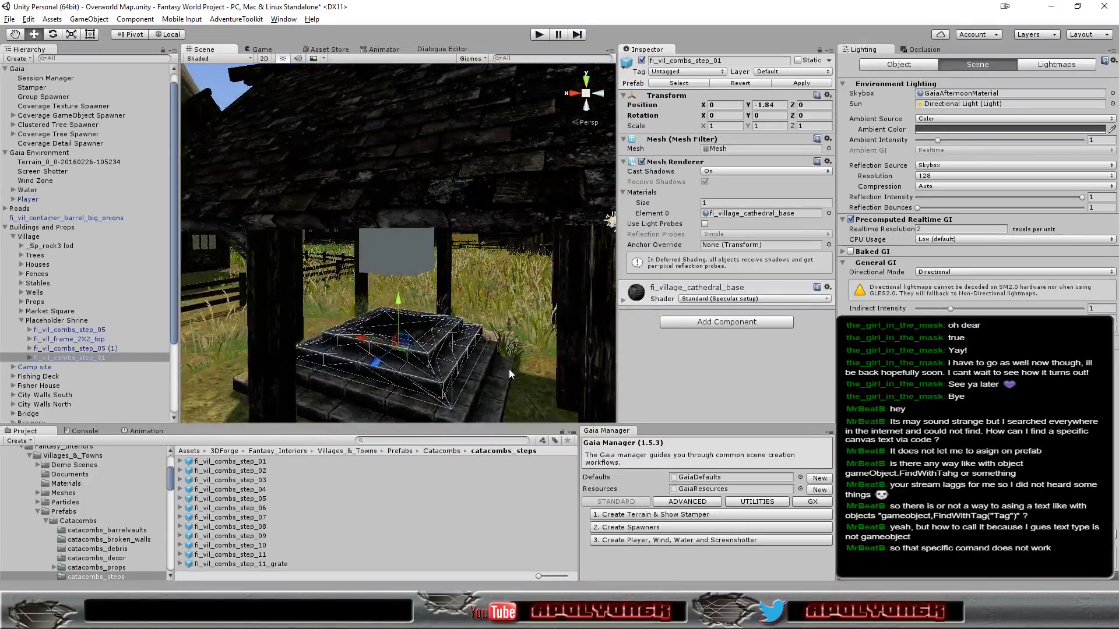
{"action": "key", "text": "v"}
{"action": "left_click_drag", "start_coordinate": [440, 397], "coordinate": [461, 408]}
{"action": "left_click_drag", "start_coordinate": [315, 343], "coordinate": [574, 362], "text": "alt"}
Frame the shrine from the front near the cube and pillars, then start Play mode
{"action": "scroll", "coordinate": [480, 380], "scroll_direction": "down", "scroll_amount": 6}
{"action": "left_click", "coordinate": [529, 380]}
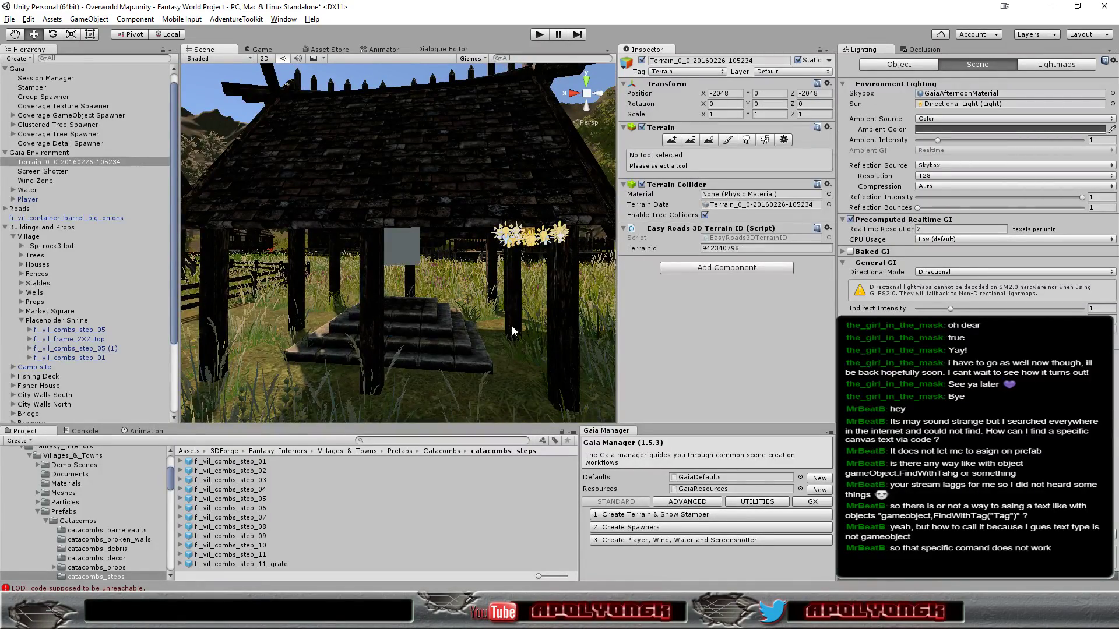
{"action": "left_click_drag", "start_coordinate": [518, 349], "coordinate": [384, 267], "text": "alt"}
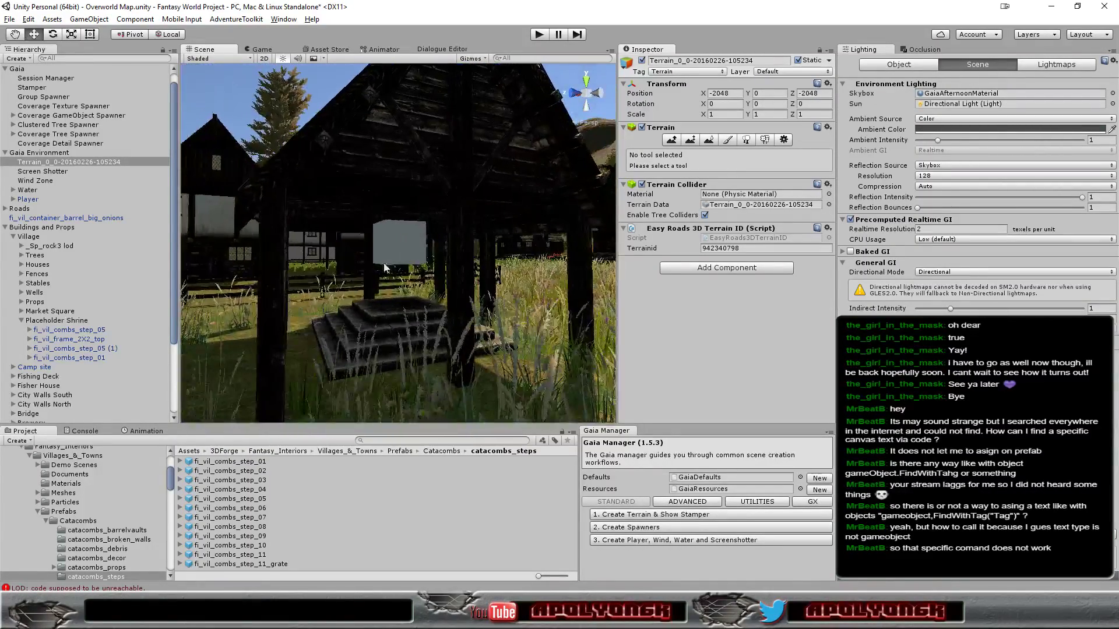
{"action": "left_click", "coordinate": [539, 33]}
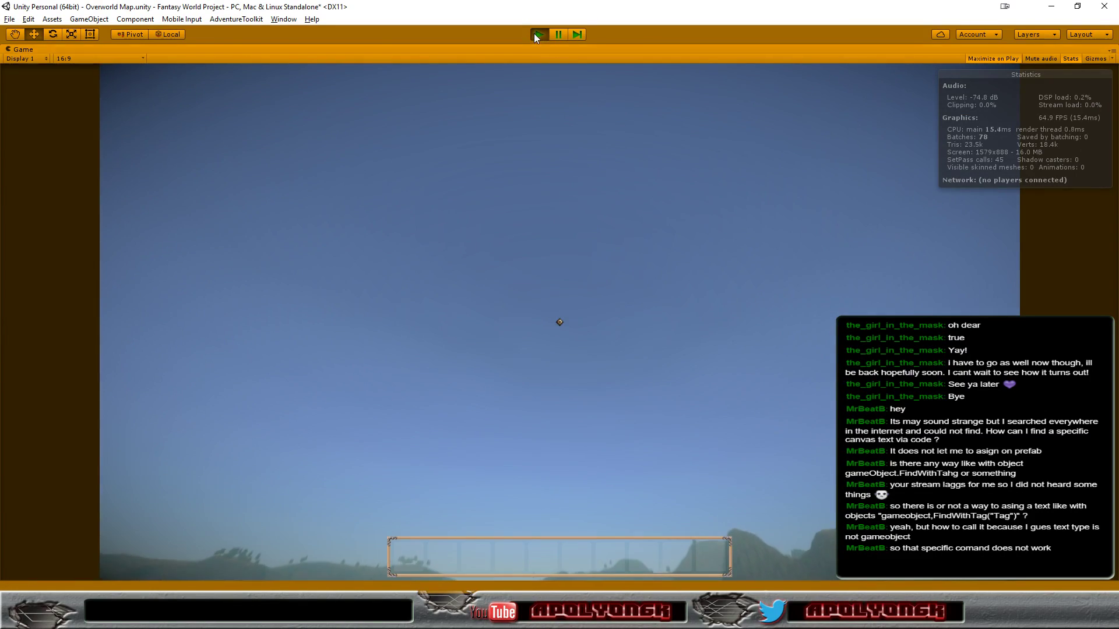
Stop the sky-facing test play to return to the editor
{"action": "left_click", "coordinate": [536, 34]}
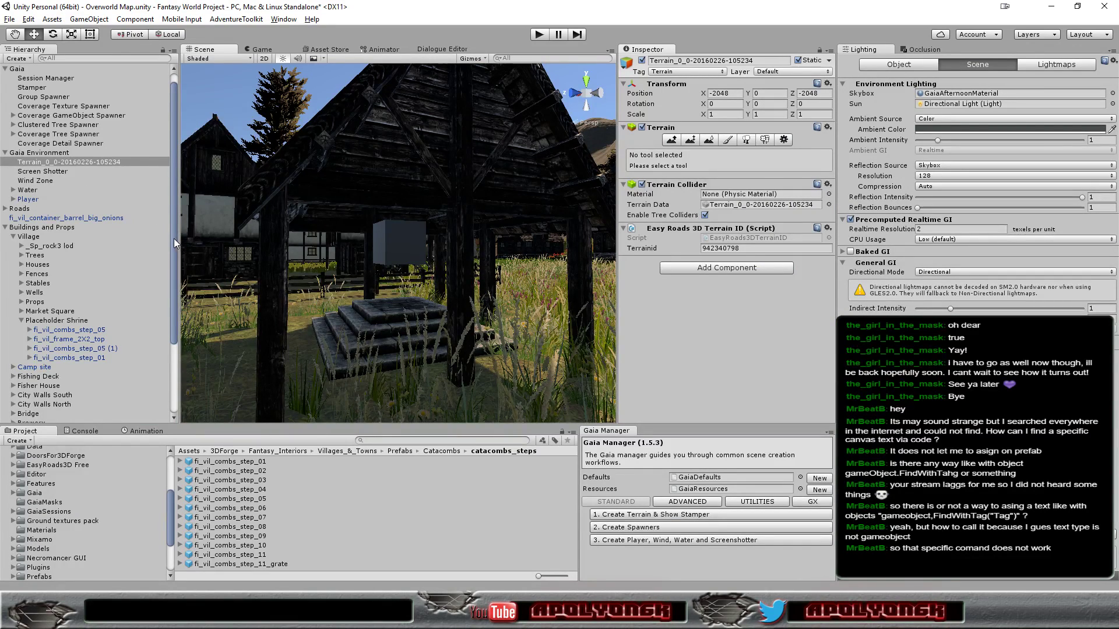
Copy the Transform component of the Village marker under Position Markers
{"action": "left_click_drag", "start_coordinate": [173, 239], "coordinate": [163, 326]}
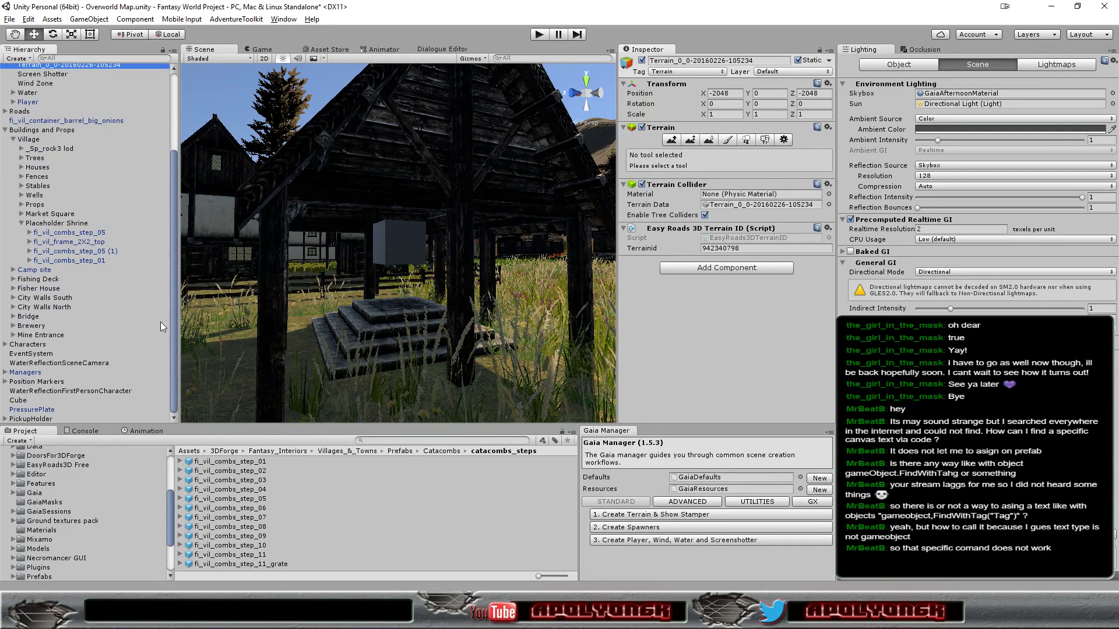
{"action": "left_click", "coordinate": [5, 381]}
{"action": "left_click", "coordinate": [26, 401]}
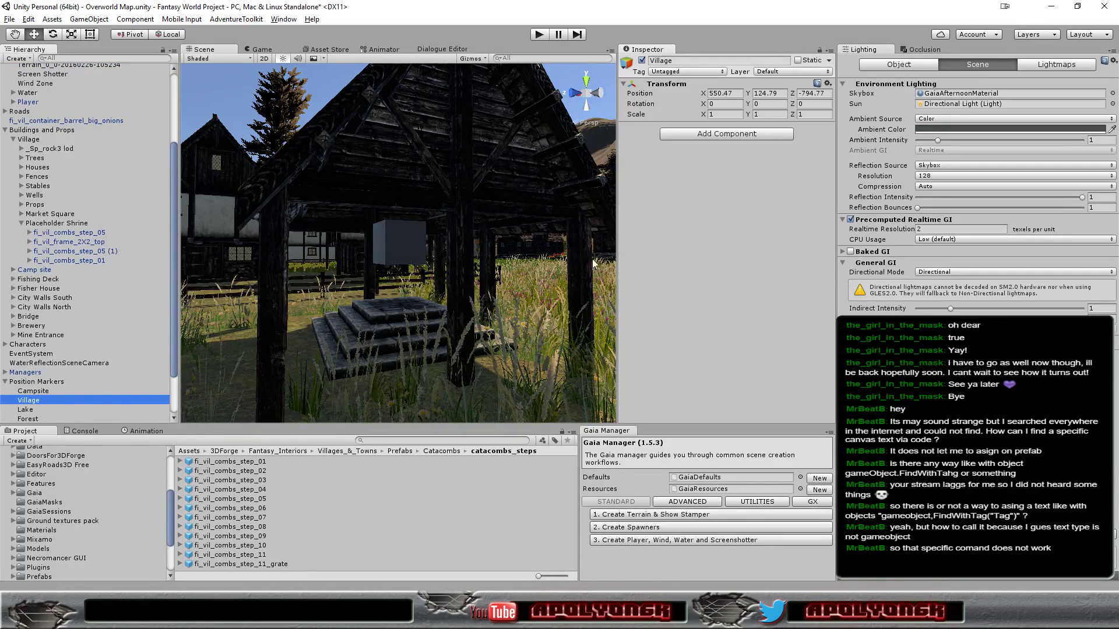
{"action": "right_click", "coordinate": [732, 82]}
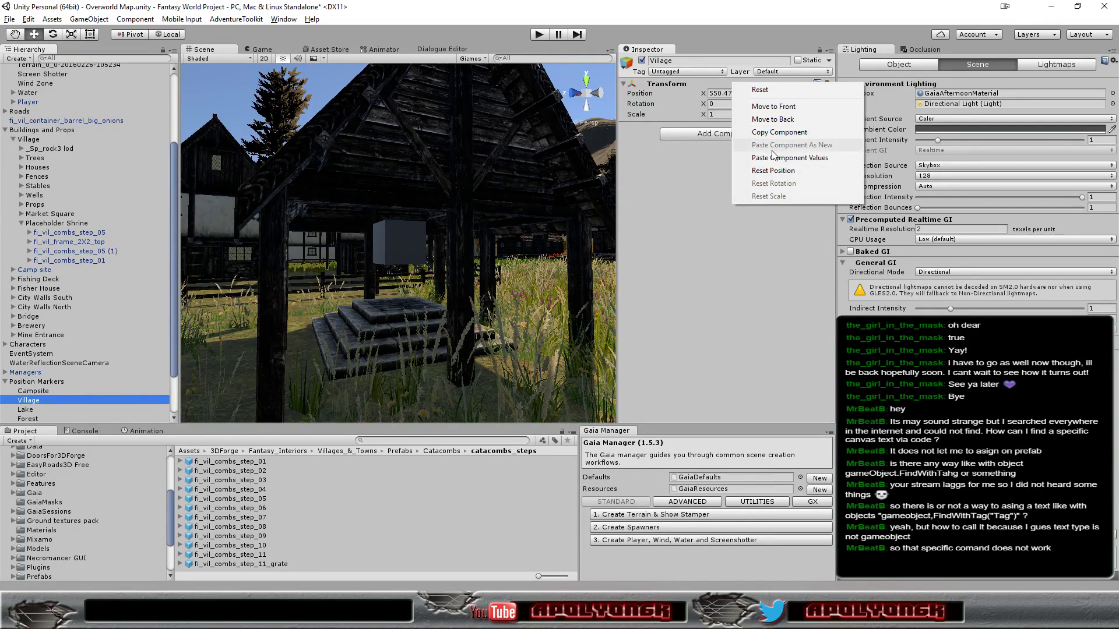
{"action": "left_click", "coordinate": [779, 132]}
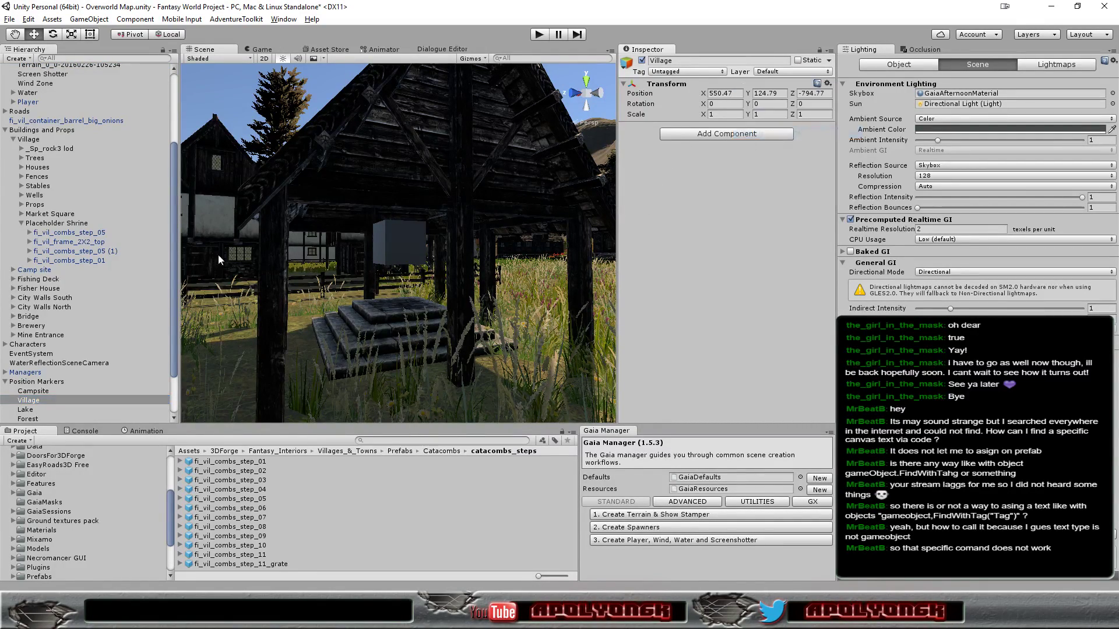
Paste the Village position (550.47, 124.79, -794.77) onto the Player and start Play mode
{"action": "left_click", "coordinate": [28, 102]}
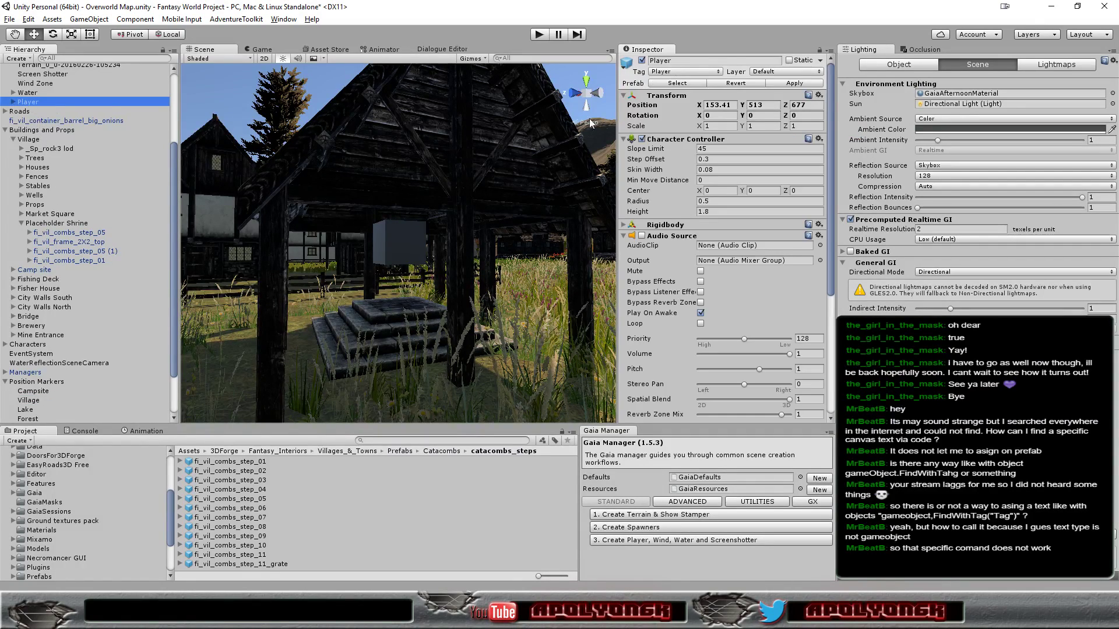
{"action": "right_click", "coordinate": [702, 96]}
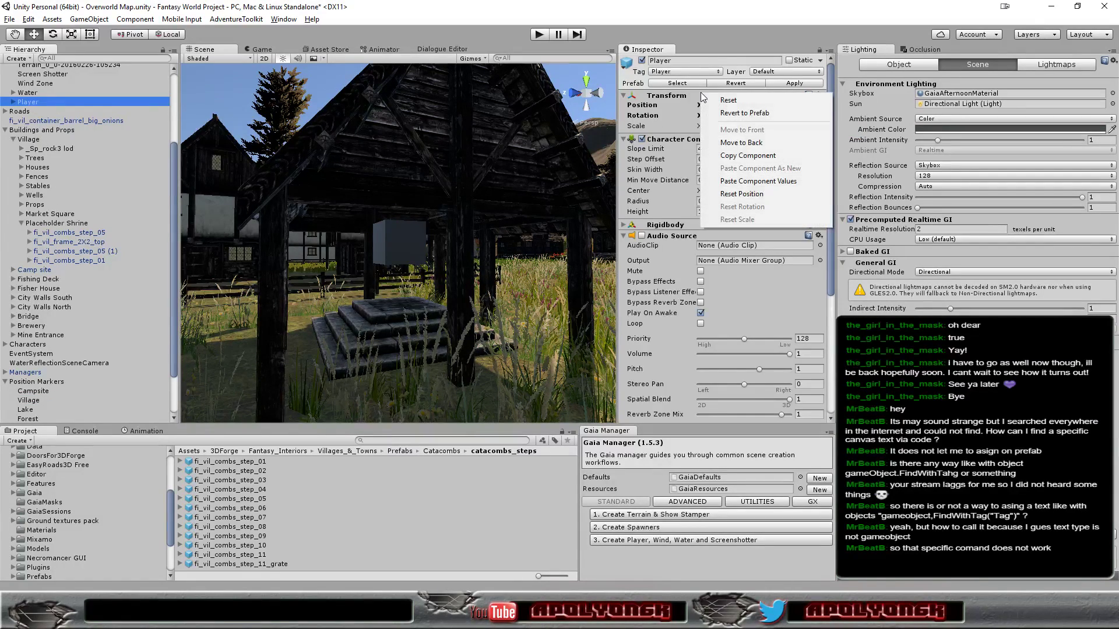
{"action": "left_click", "coordinate": [774, 181]}
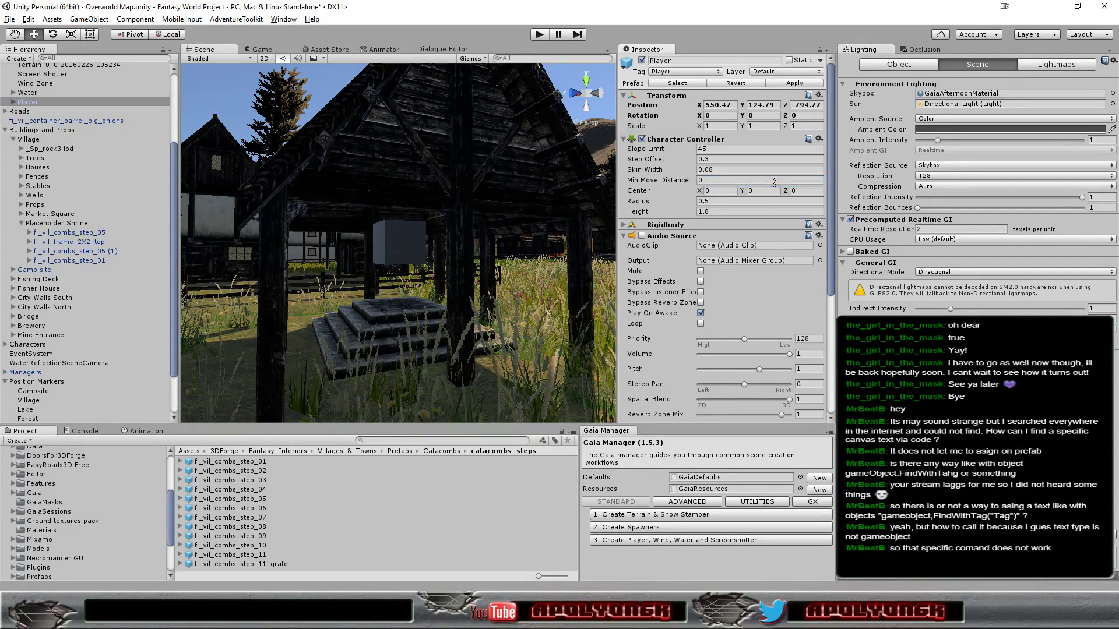
{"action": "left_click", "coordinate": [538, 37]}
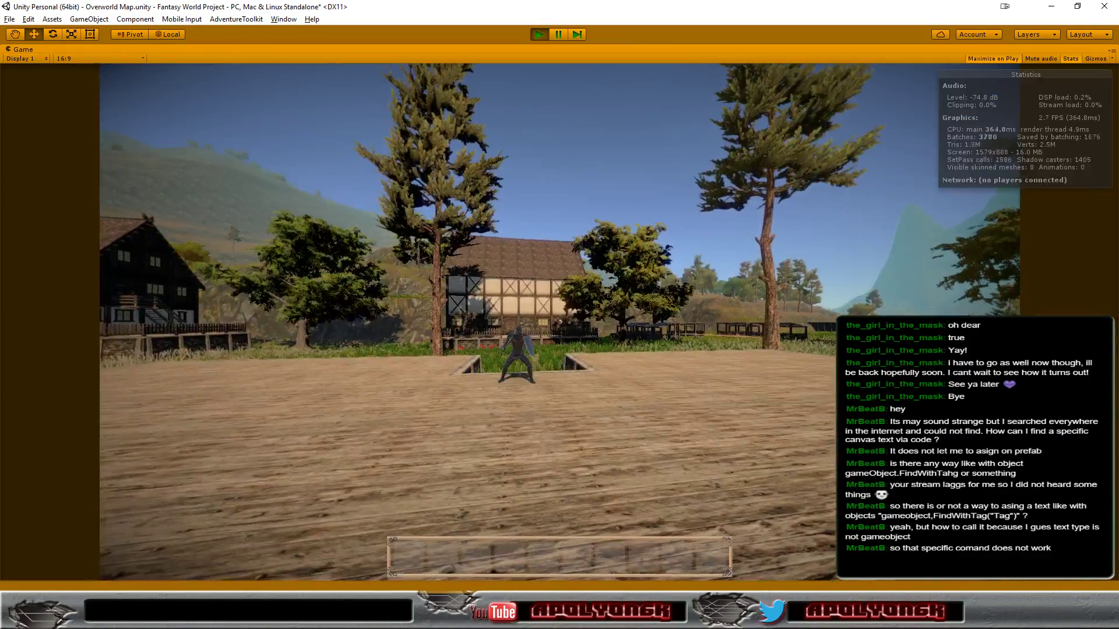
Walk through the grass into the shrine, aim at the green cube and right-click it for the wayshrine dialog
{"action": "key", "text": "w"}
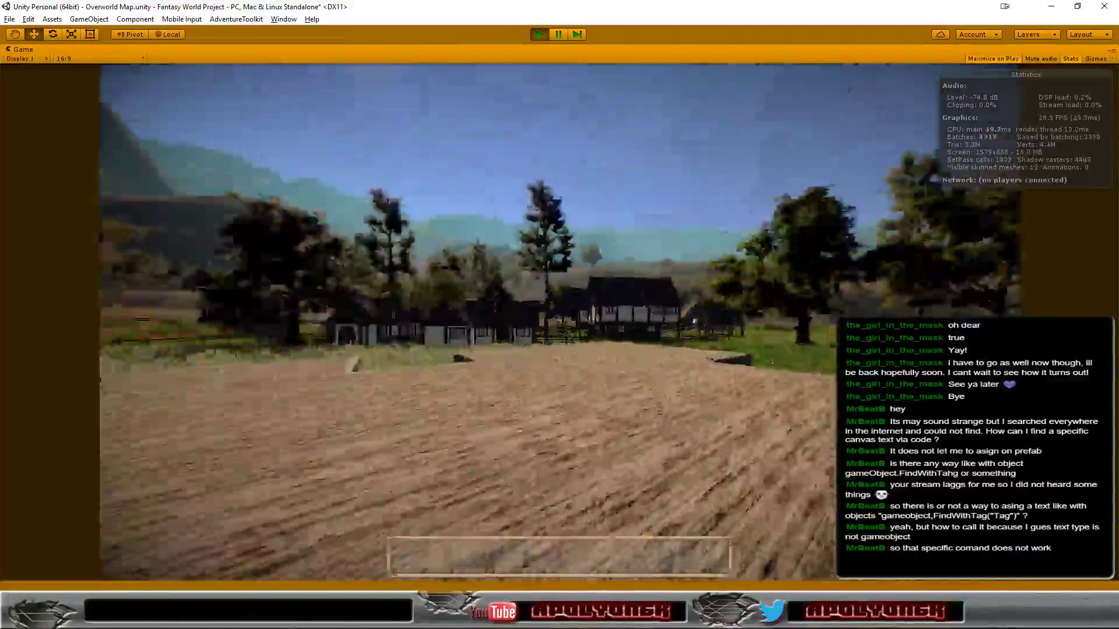
{"action": "key", "text": "w"}
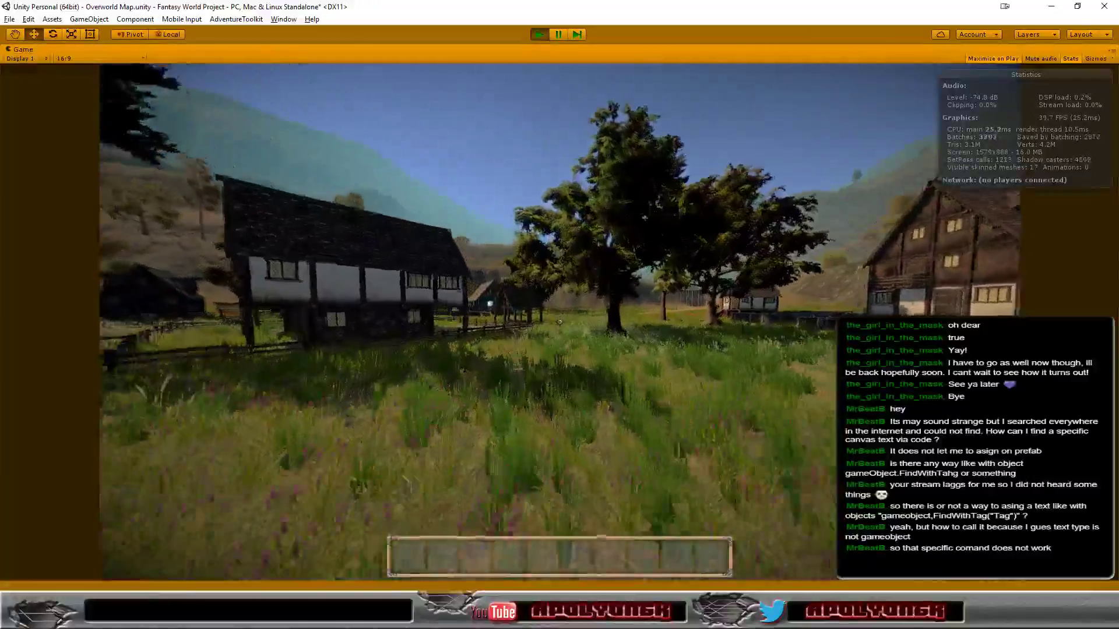
{"action": "key", "text": "w"}
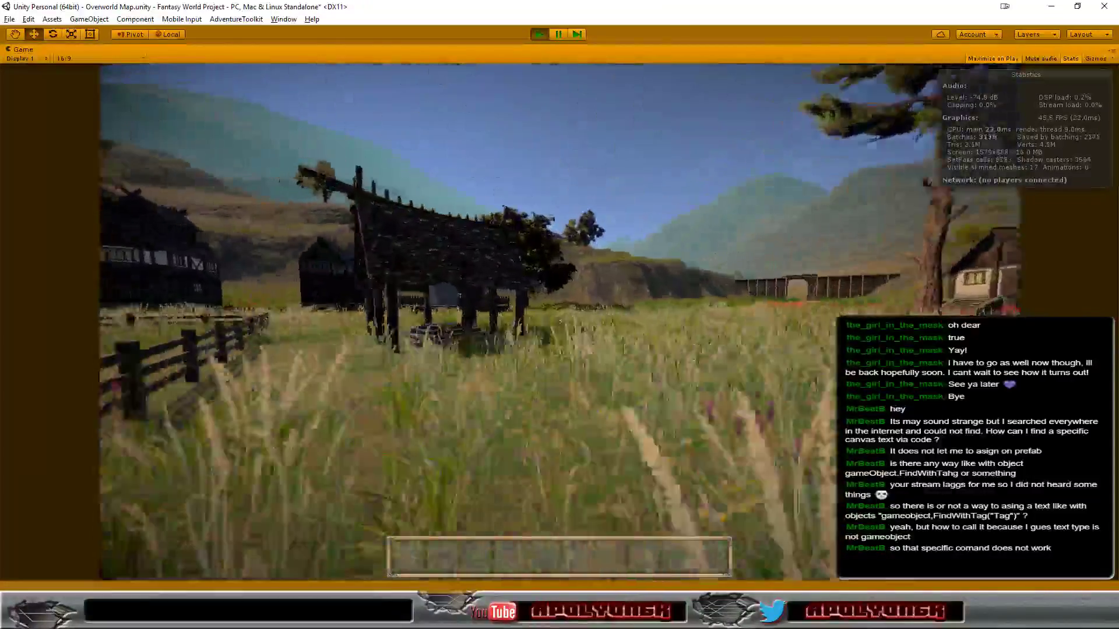
{"action": "key", "text": "w"}
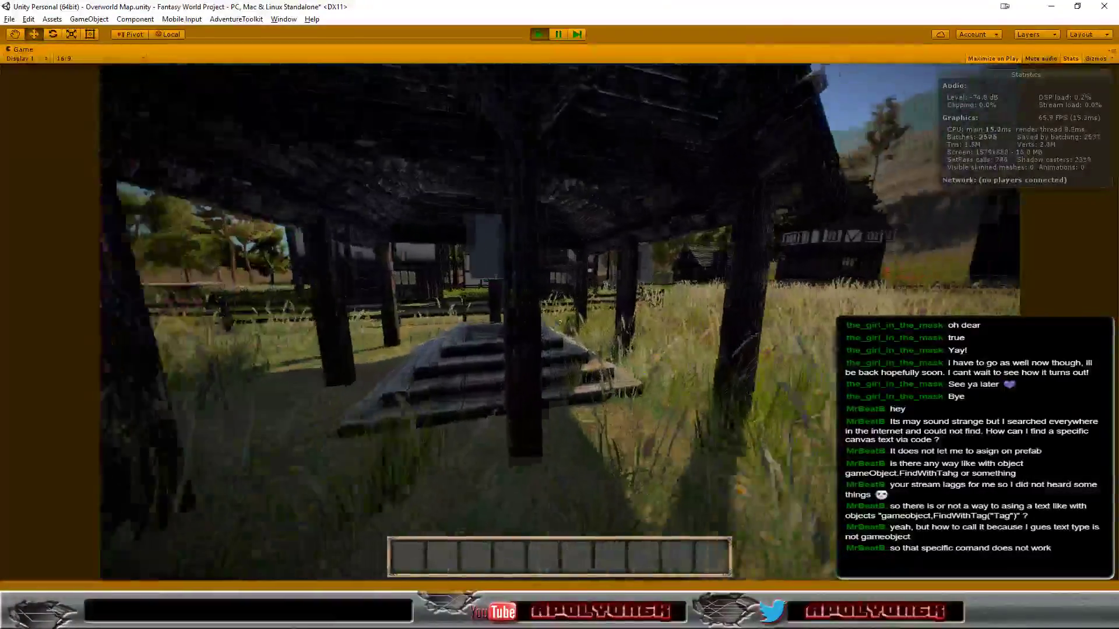
{"action": "key", "text": "w"}
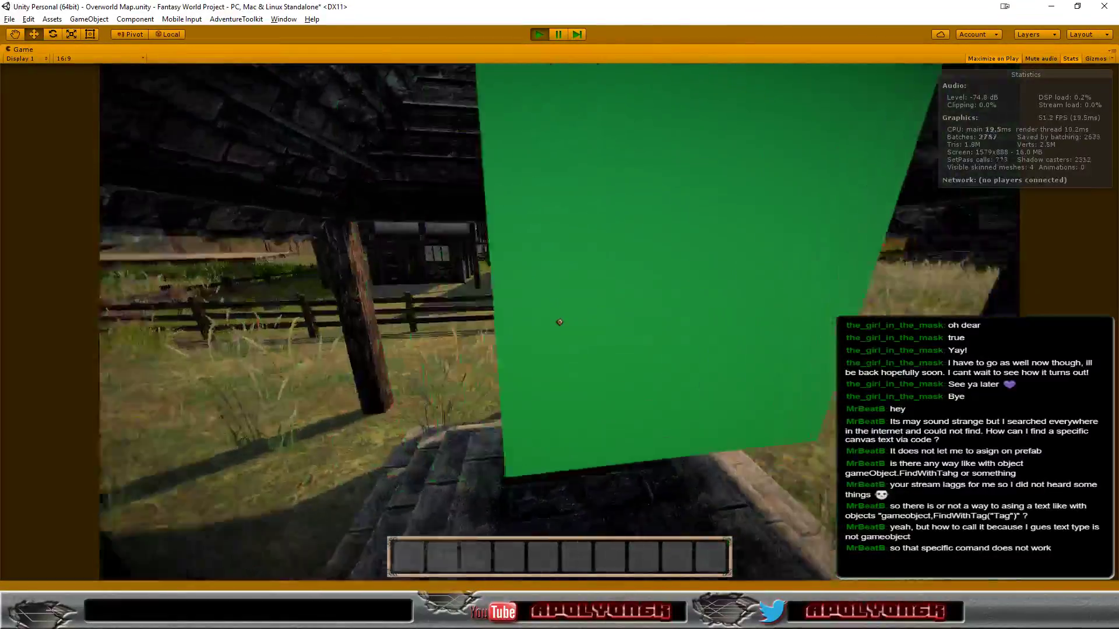
{"action": "key", "text": "w"}
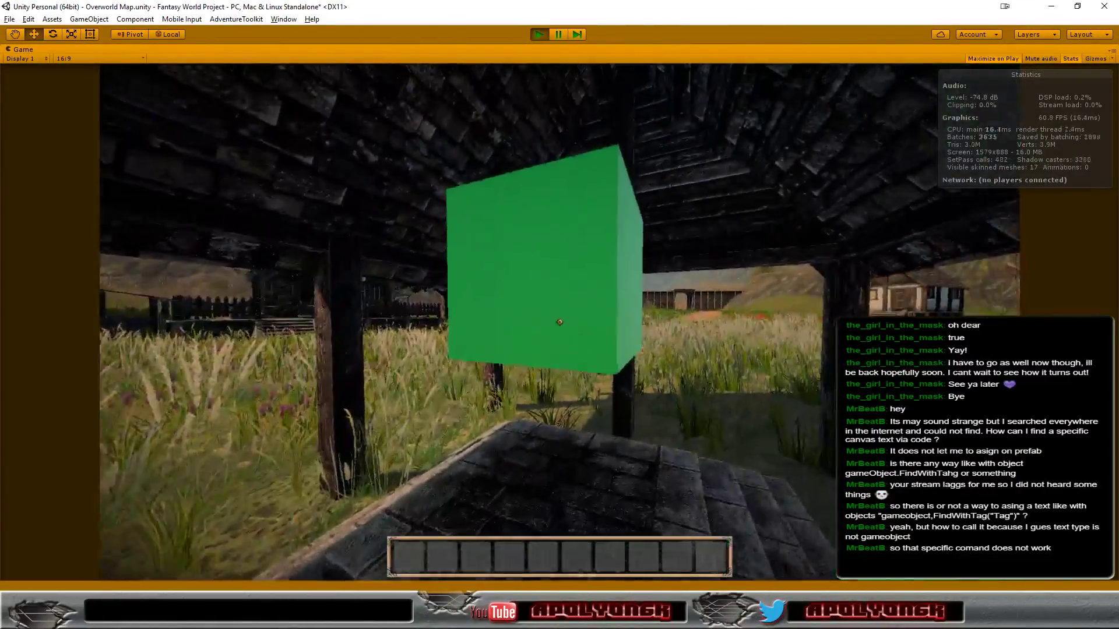
{"action": "right_click", "coordinate": [560, 322]}
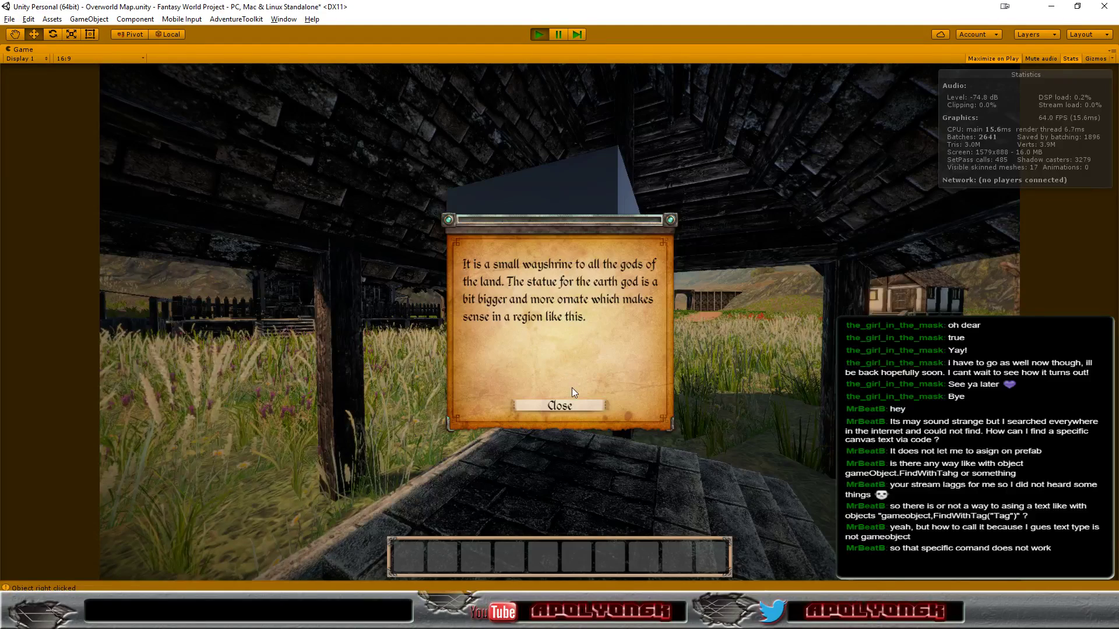
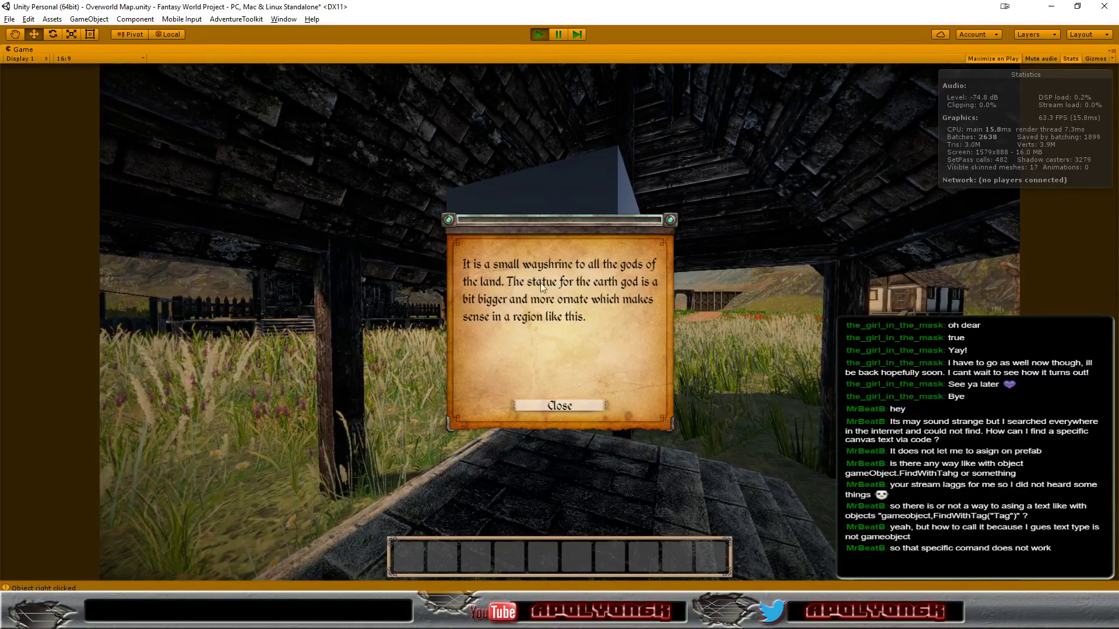
Dismiss the wayshrine description, pray at its cube, and close the prayer message
{"action": "left_click", "coordinate": [553, 407]}
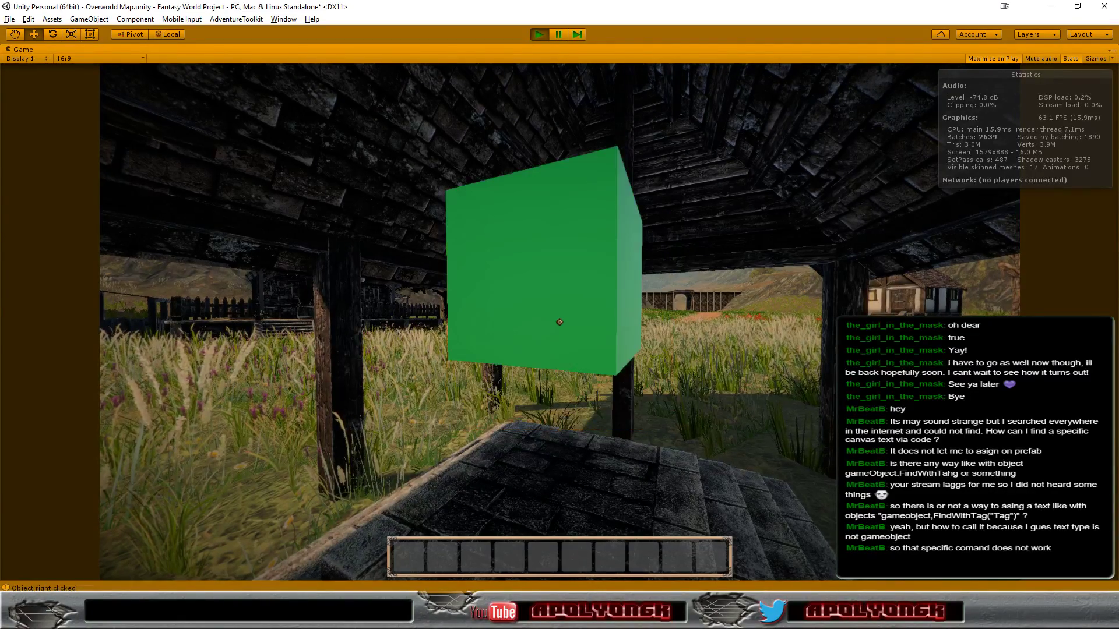
{"action": "left_click", "coordinate": [560, 323]}
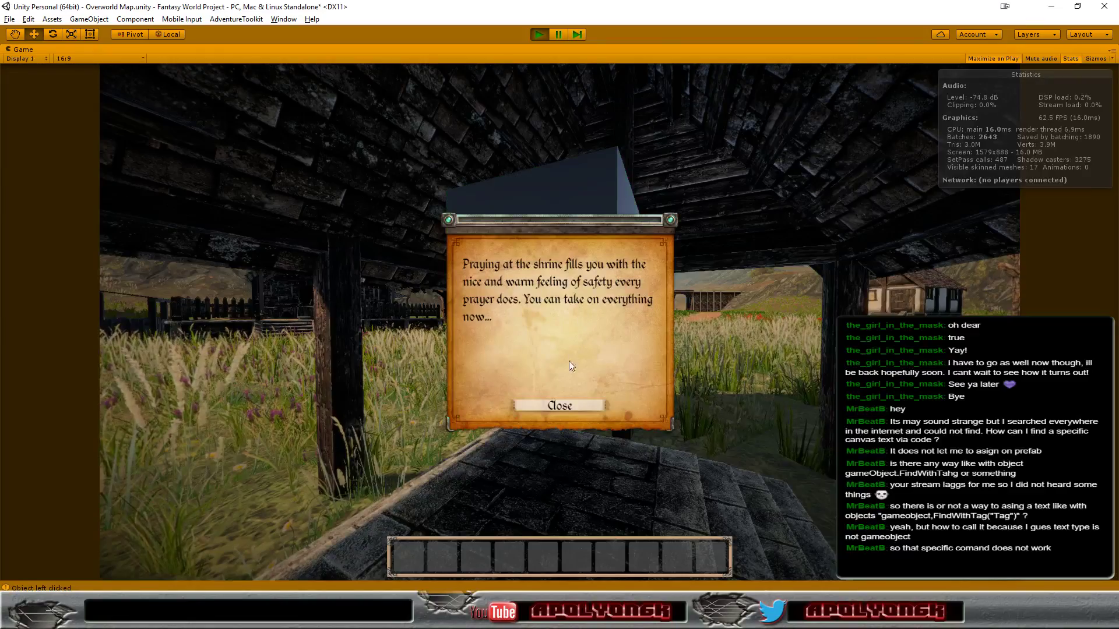
{"action": "left_click", "coordinate": [567, 401]}
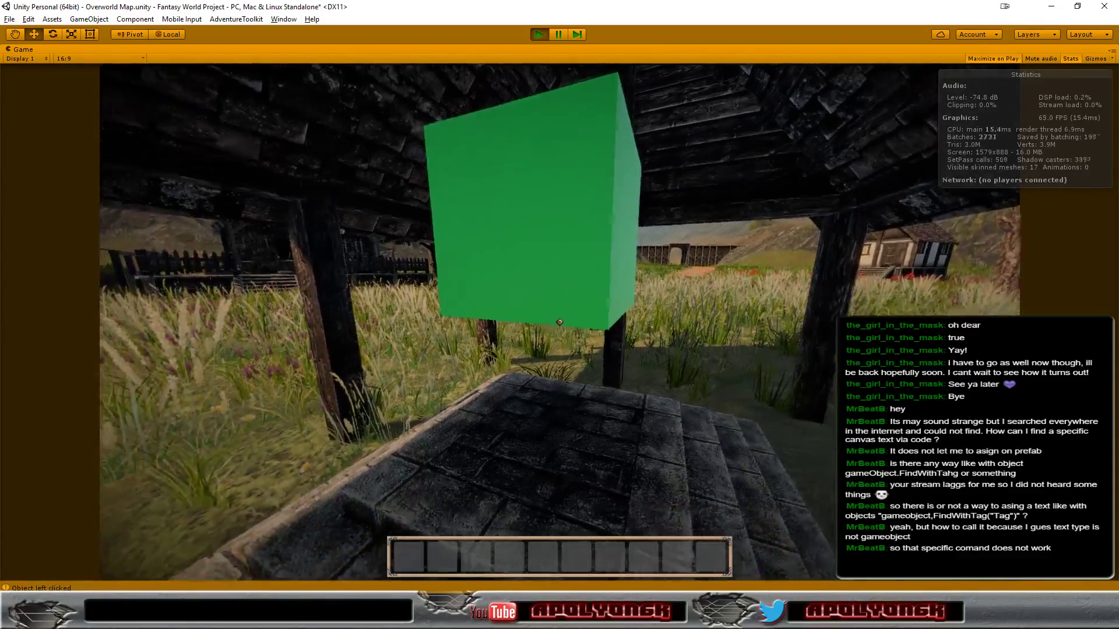
Circle the wayshrine, stepping back, sidestepping left and moving right past it
{"action": "key", "text": "s"}
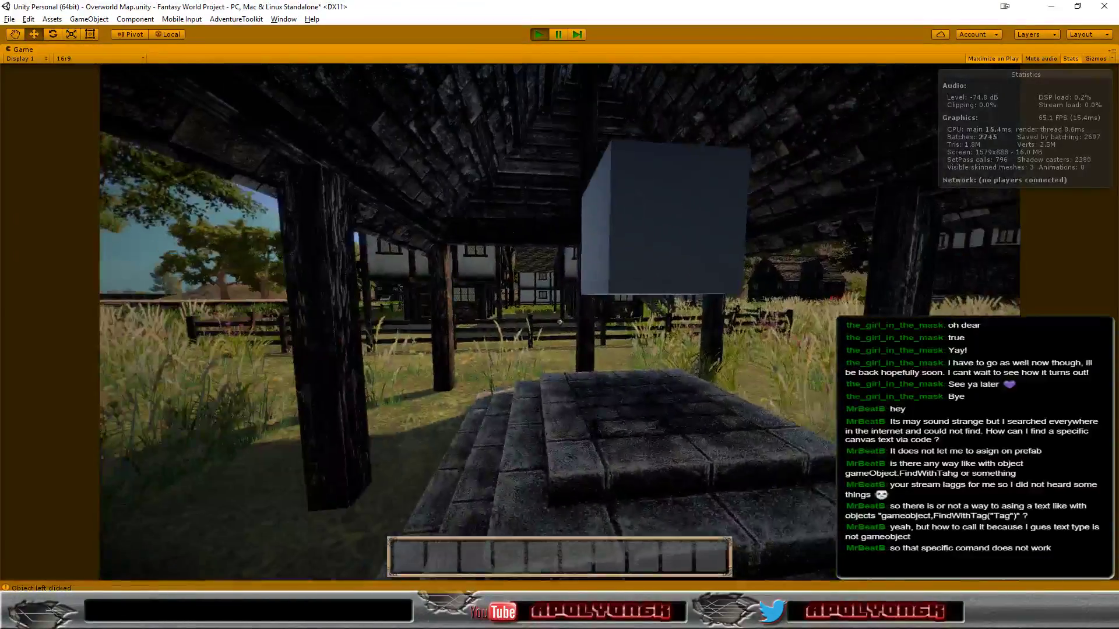
{"action": "key", "text": "w"}
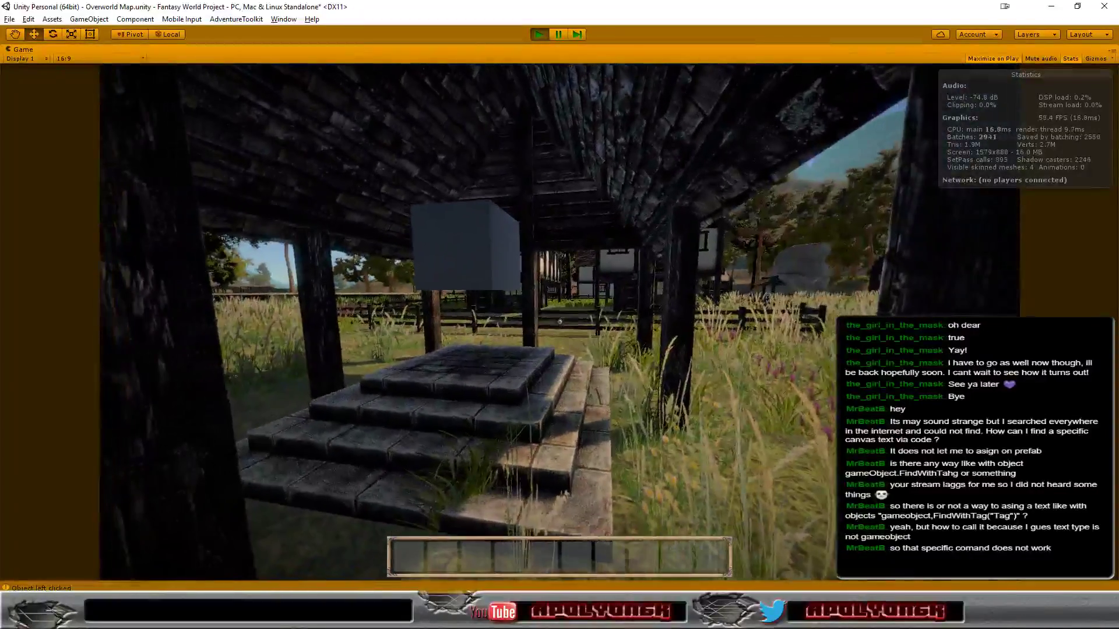
{"action": "key", "text": "a"}
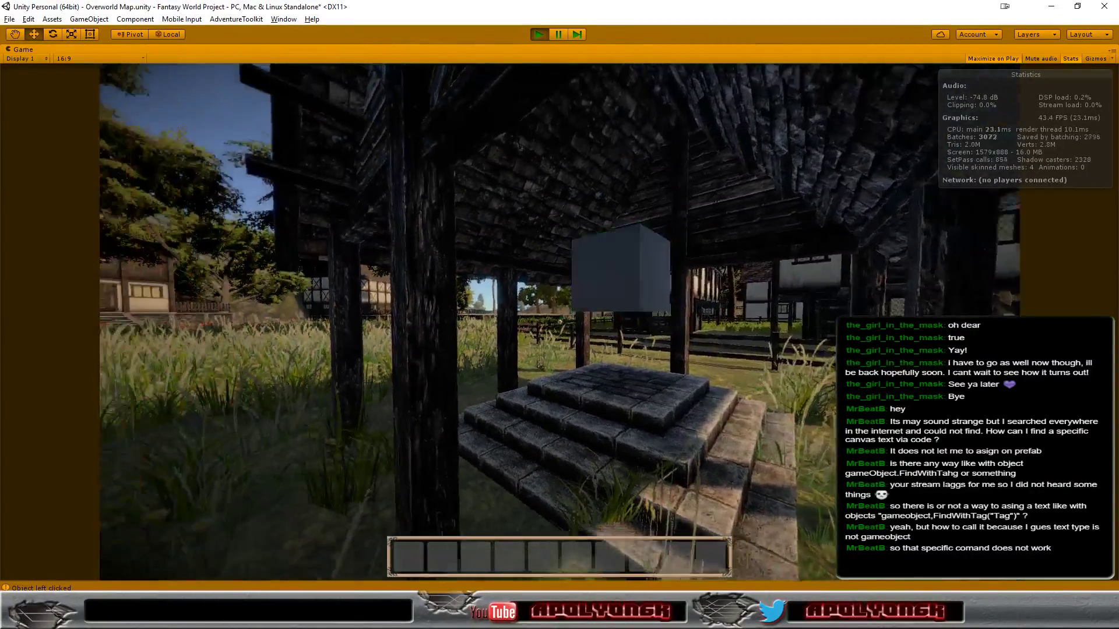
{"action": "key", "text": "s"}
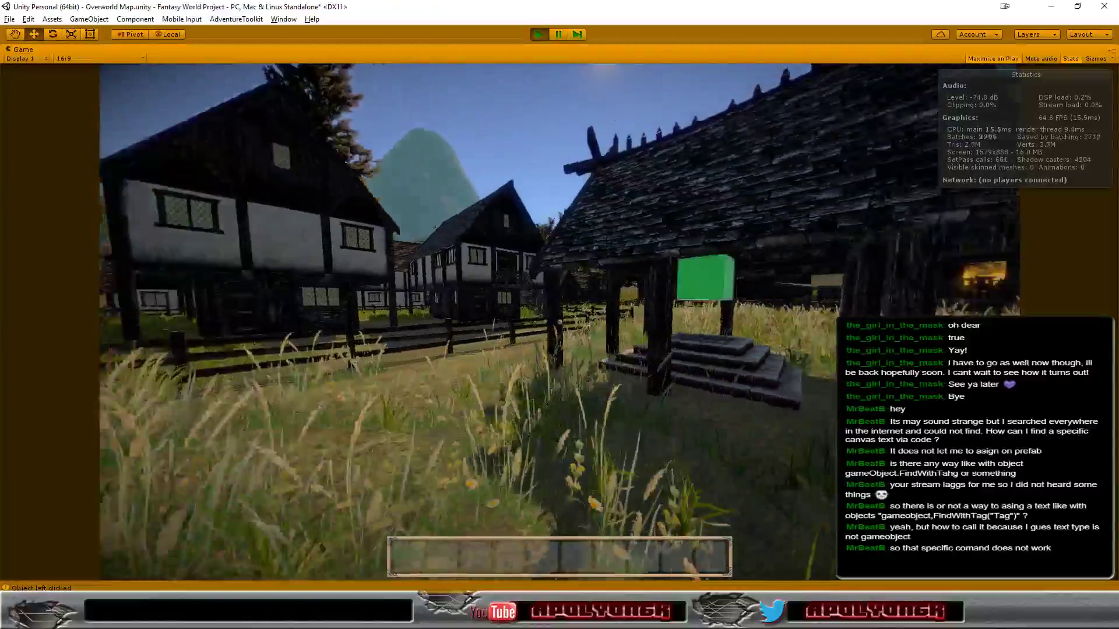
{"action": "key", "text": "d"}
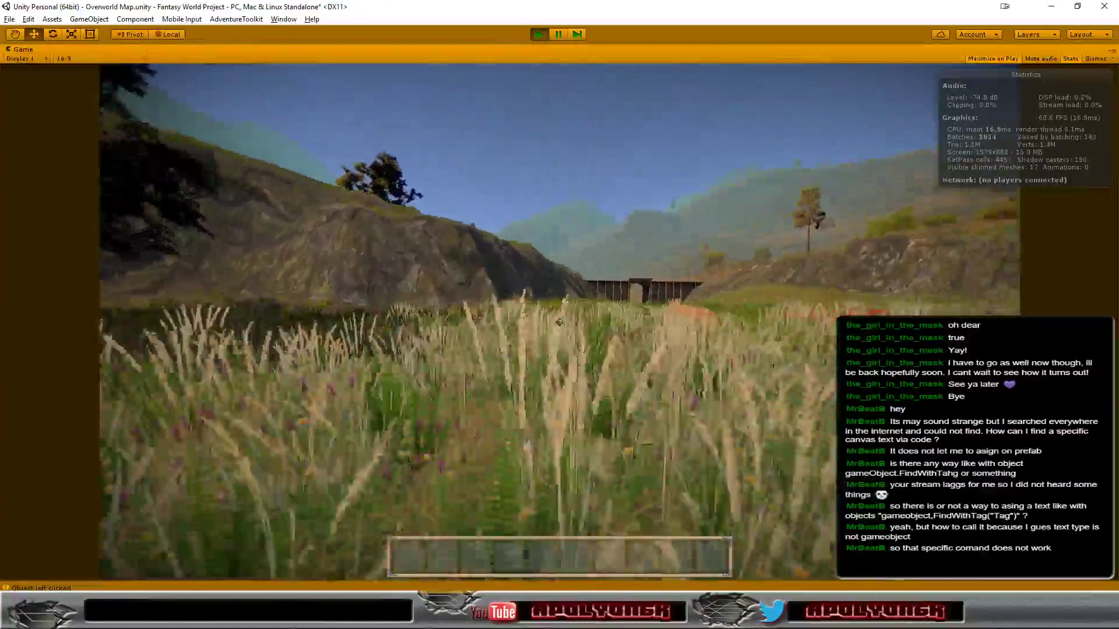
Walk through the dark roofed shelter, circle it and back into the meadow
{"action": "key", "text": "w"}
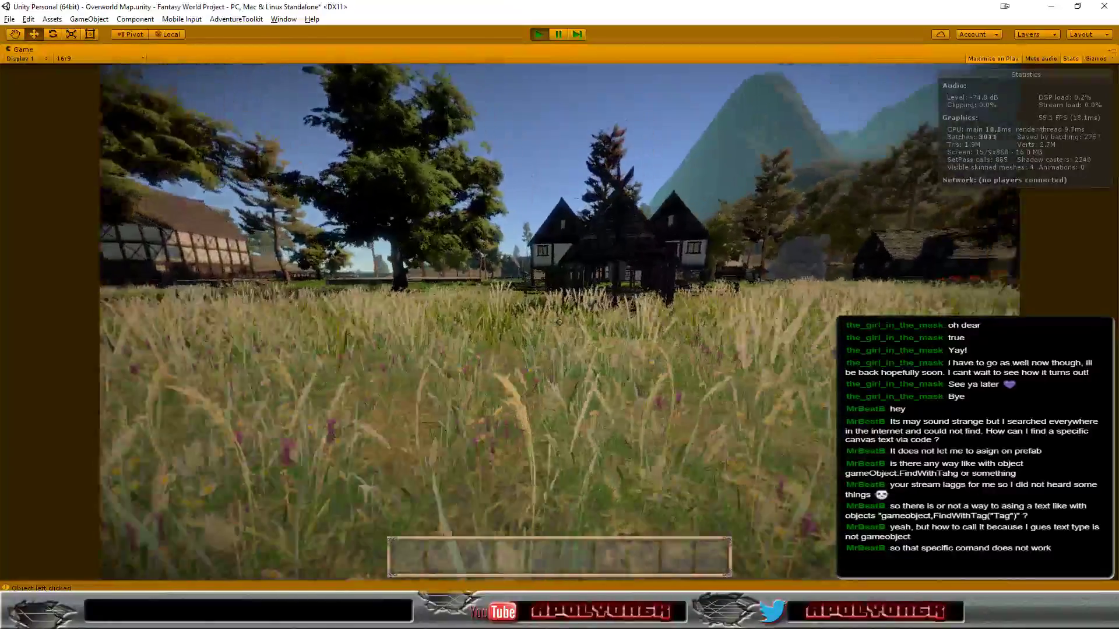
{"action": "key", "text": "w"}
{"action": "key", "text": "w"}
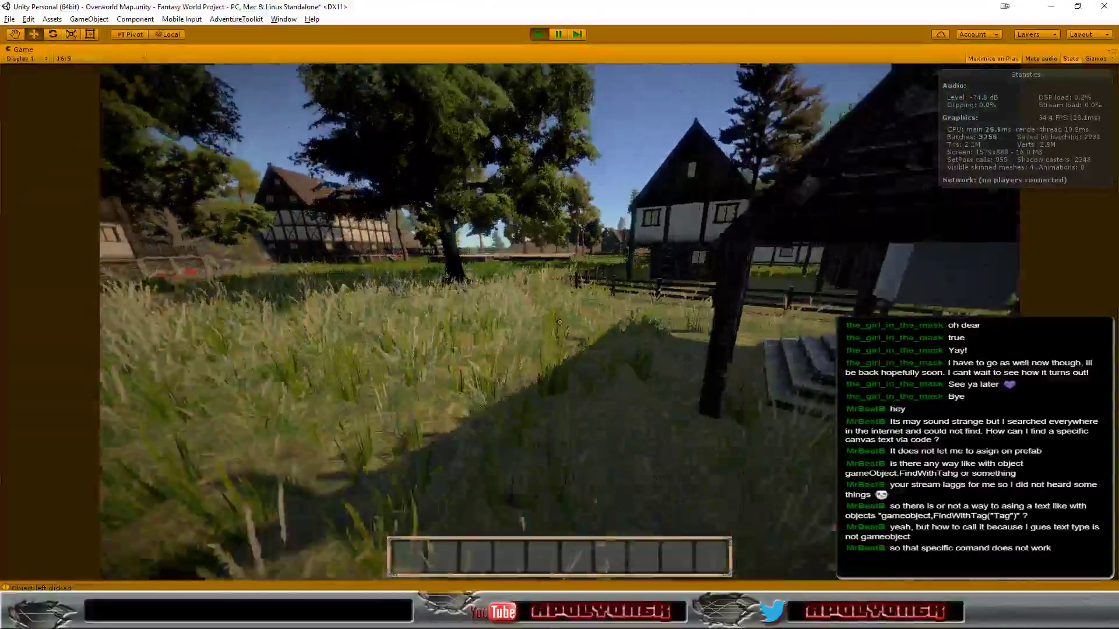
{"action": "key", "text": "w"}
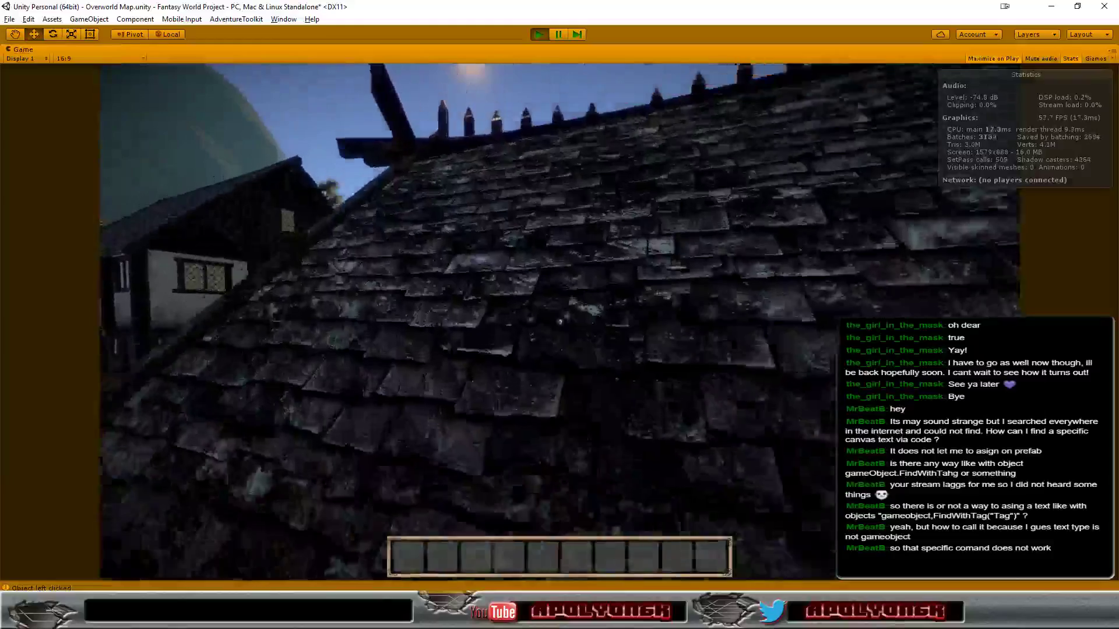
{"action": "key", "text": "w"}
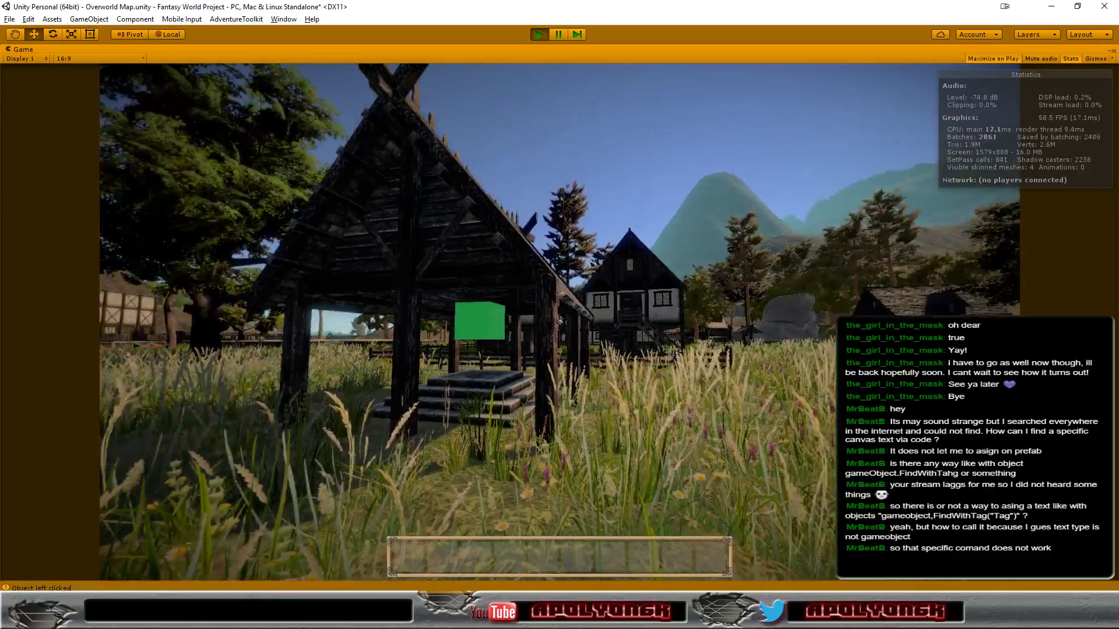
{"action": "key", "text": "a"}
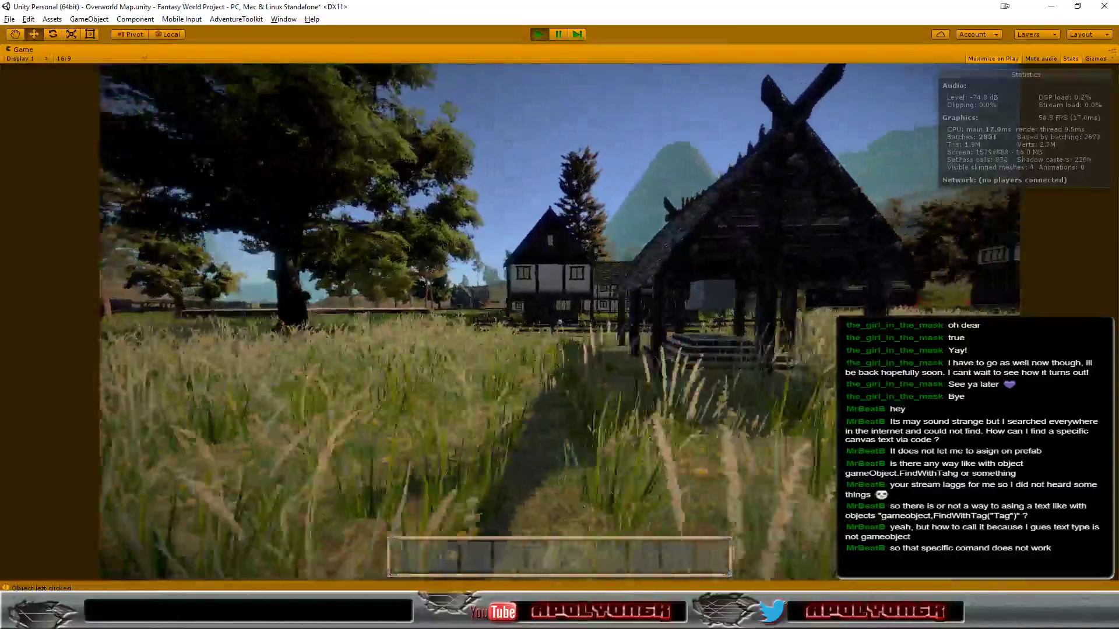
{"action": "key", "text": "s"}
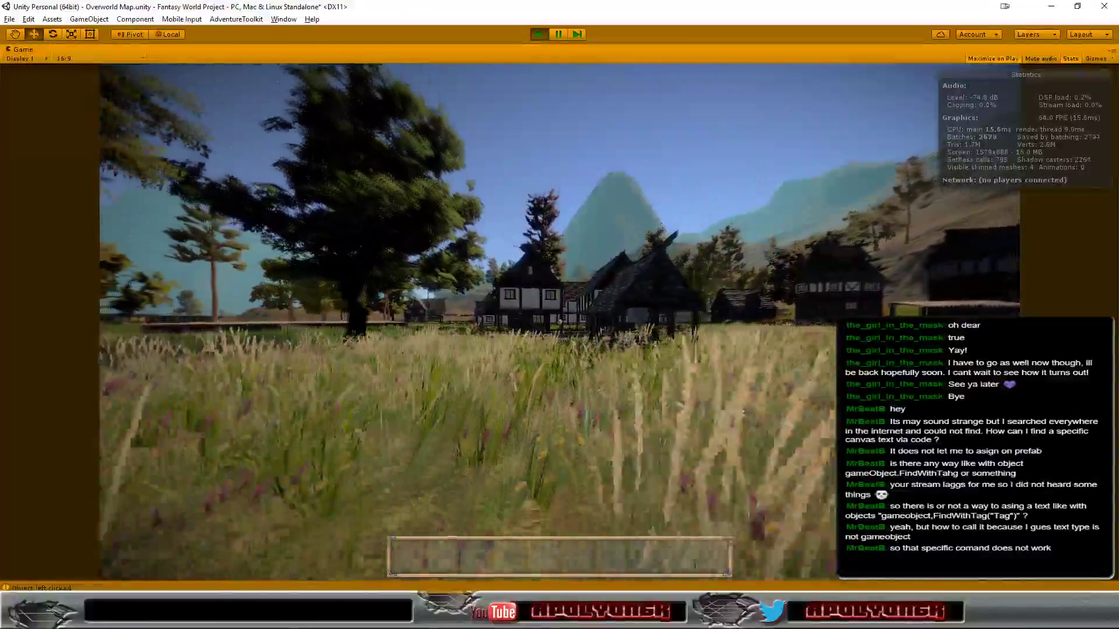
Walk the dirt path toward the bridge, then turn and head back toward the village
{"action": "key", "text": "a"}
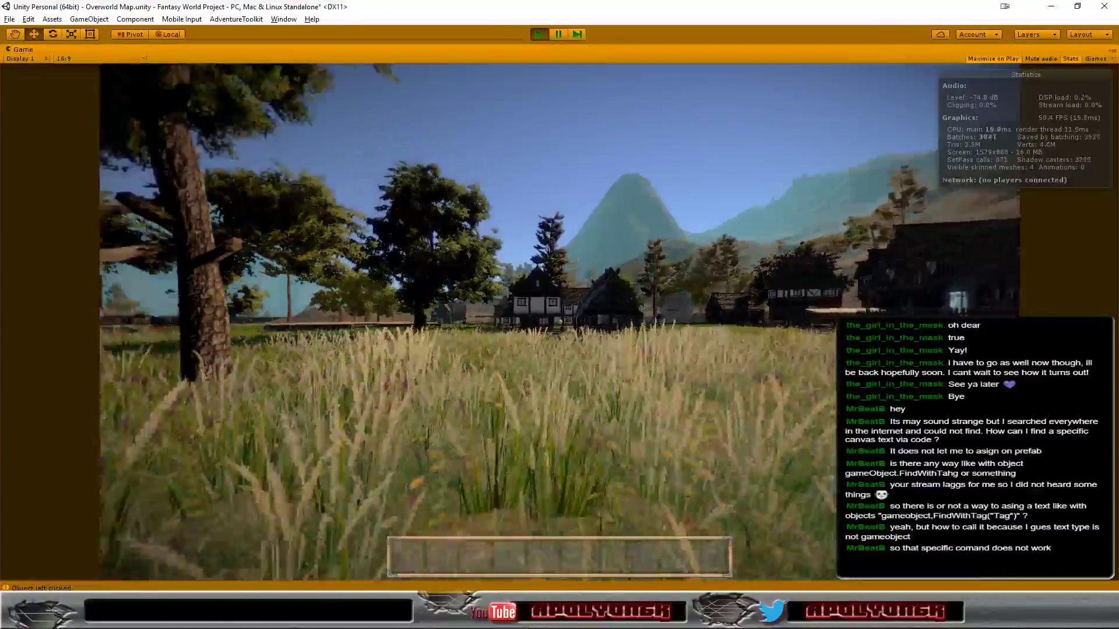
{"action": "key", "text": "w"}
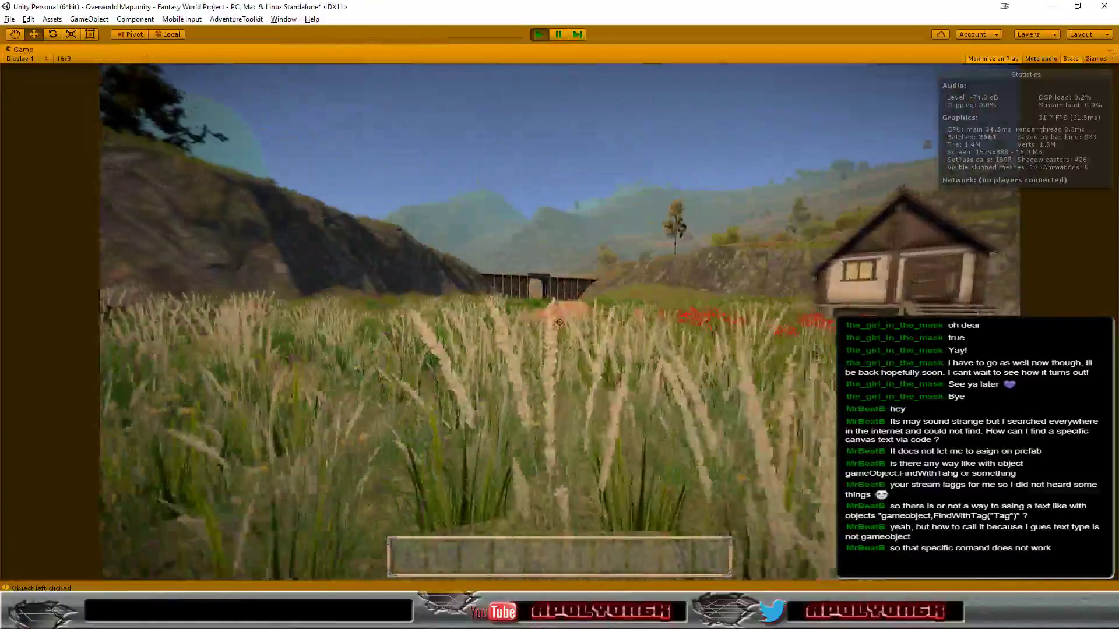
{"action": "key", "text": "w"}
{"action": "key", "text": "w"}
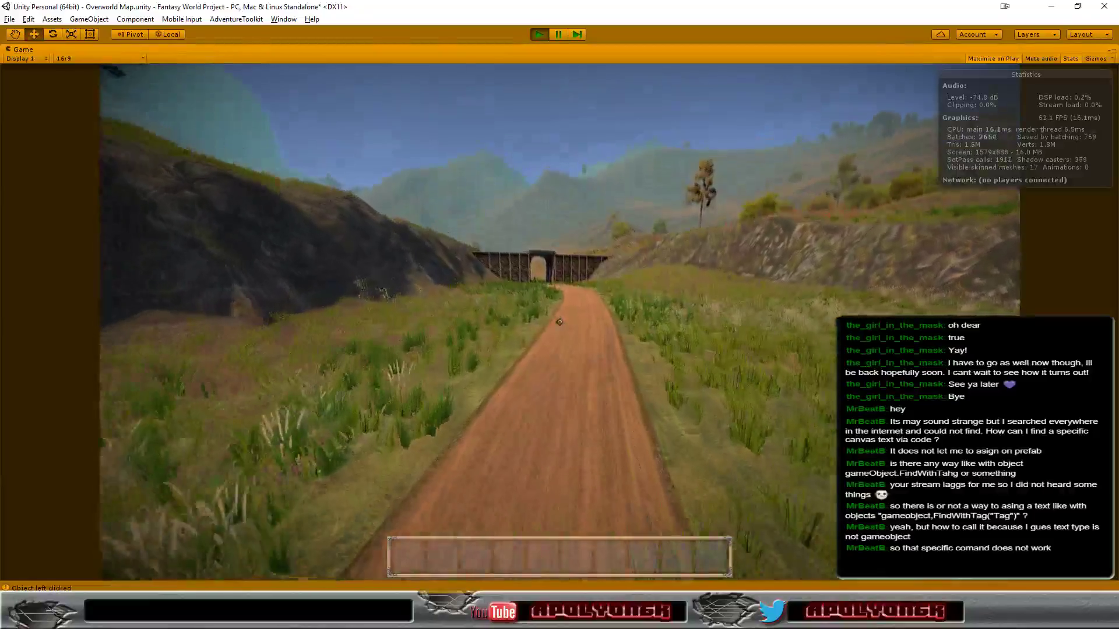
{"action": "key", "text": "w"}
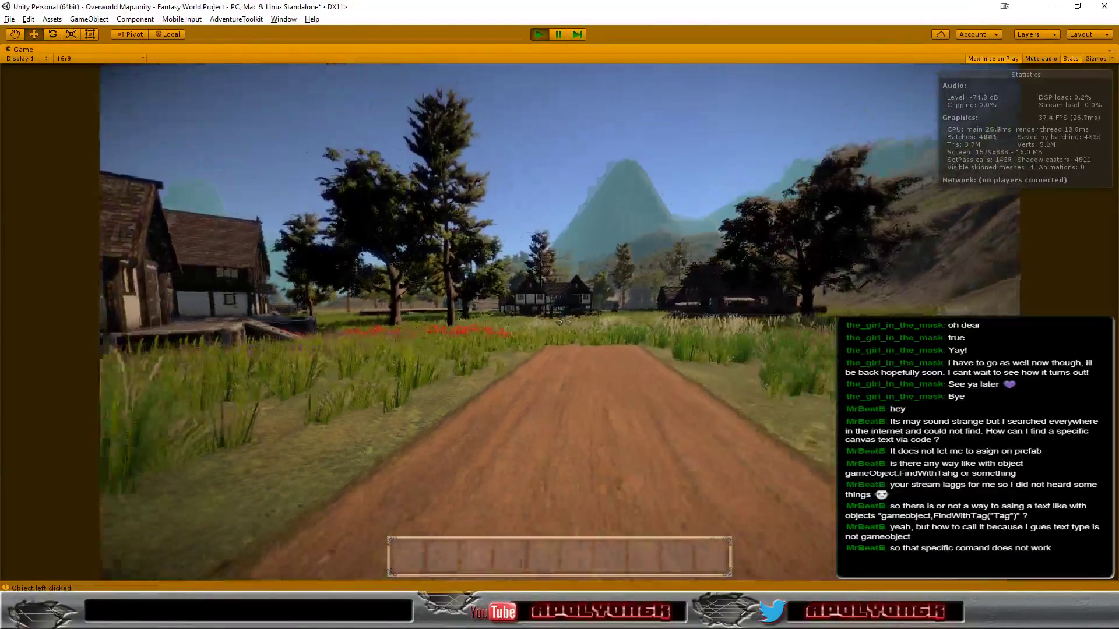
{"action": "key", "text": "w"}
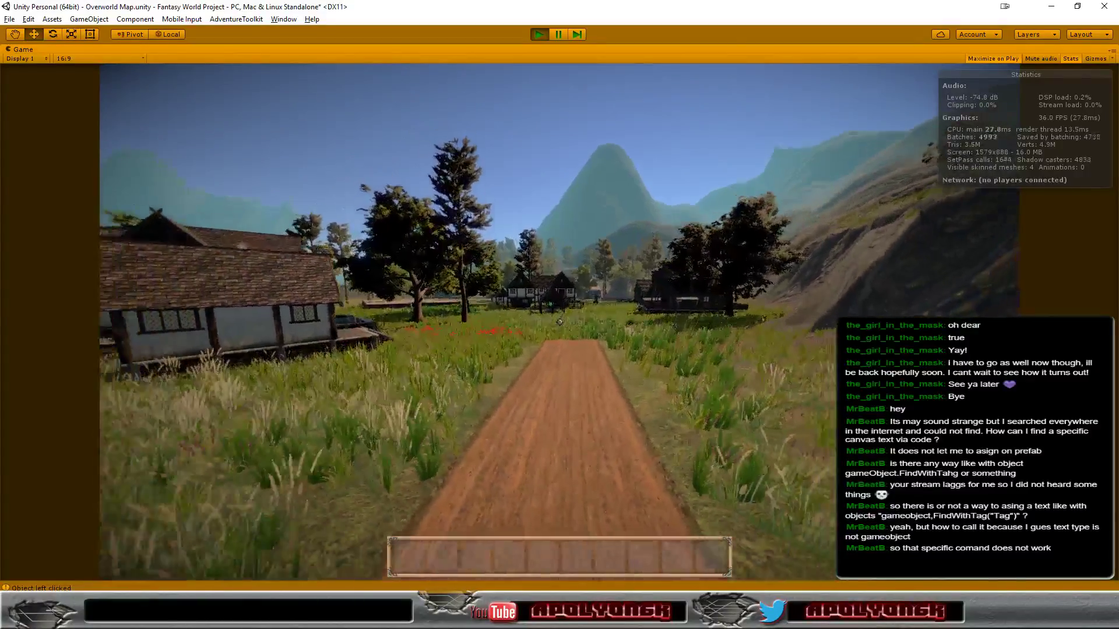
{"action": "key", "text": "w"}
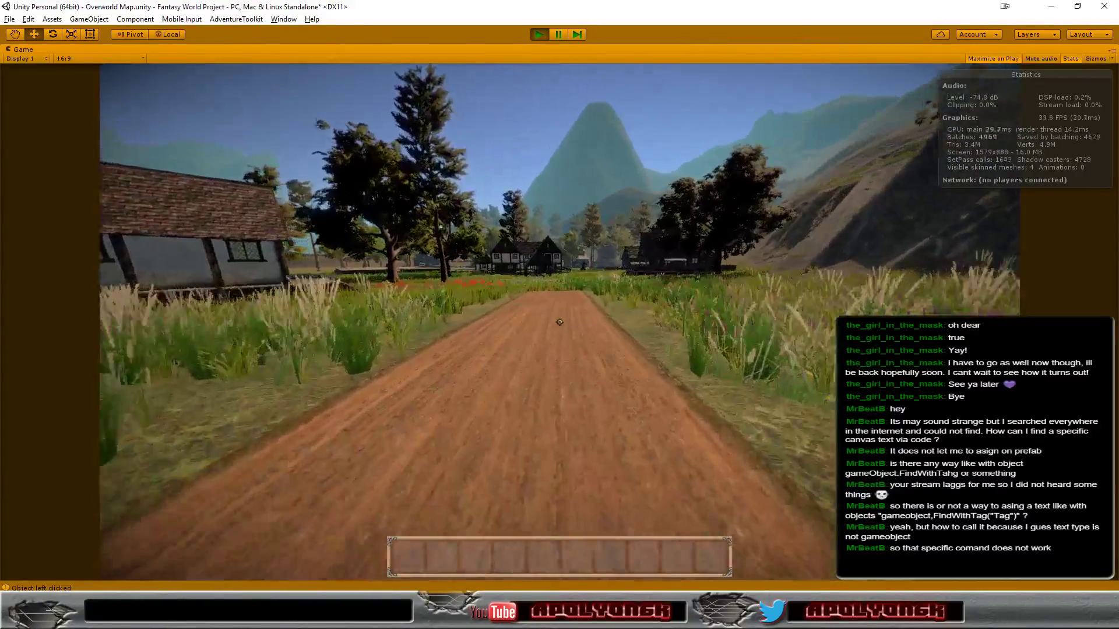
{"action": "key", "text": "w"}
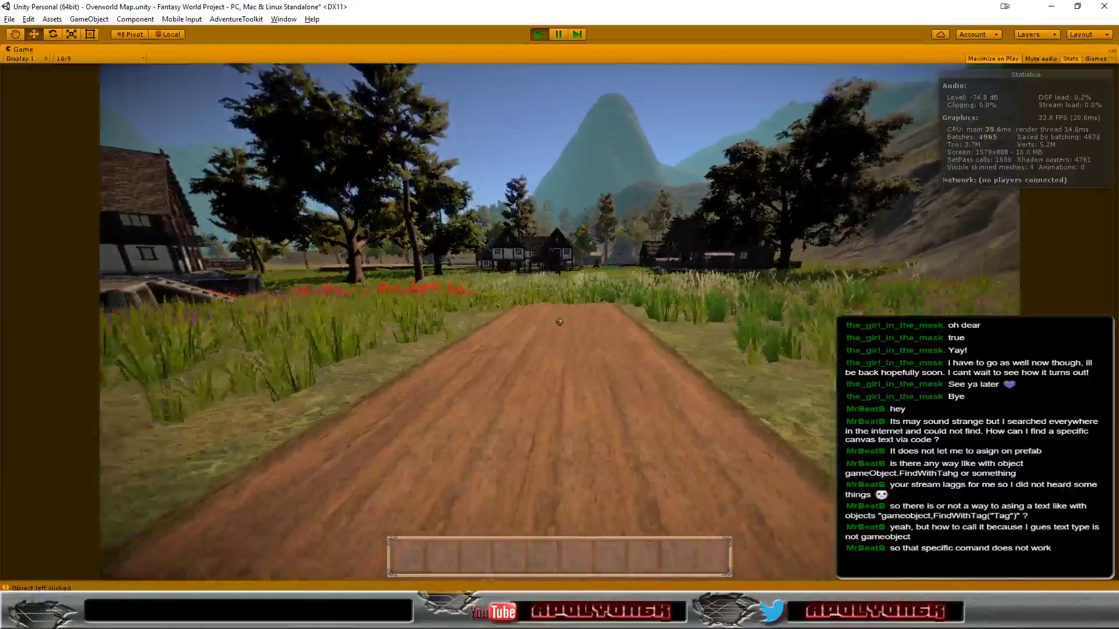
Cut left off the path through the grass toward the village houses and fence
{"action": "key", "text": "w"}
{"action": "key", "text": "a"}
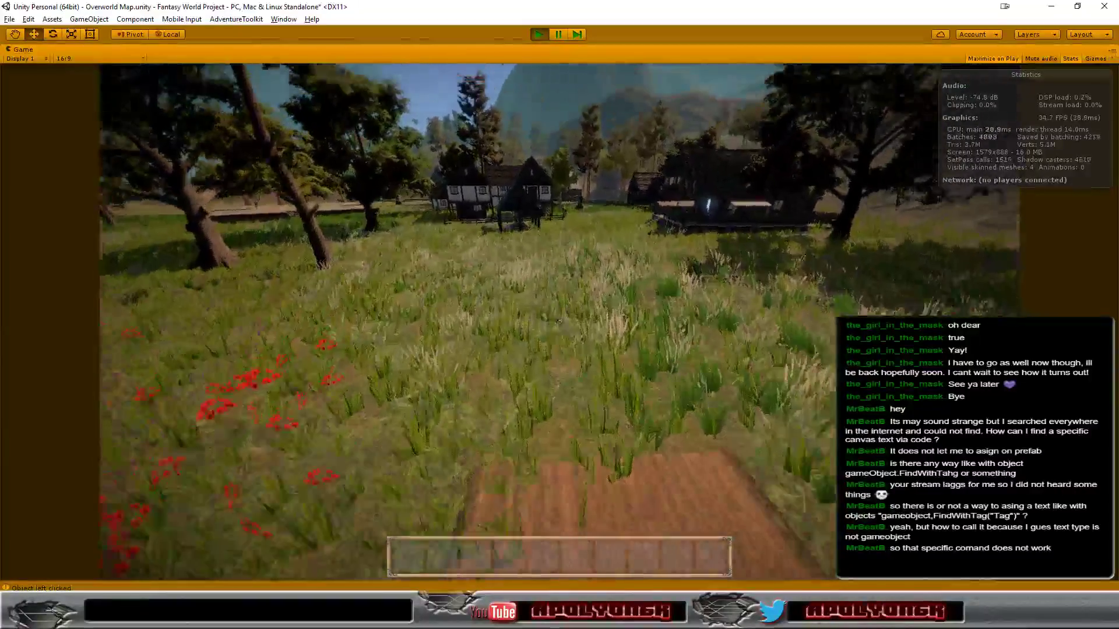
{"action": "key", "text": "w"}
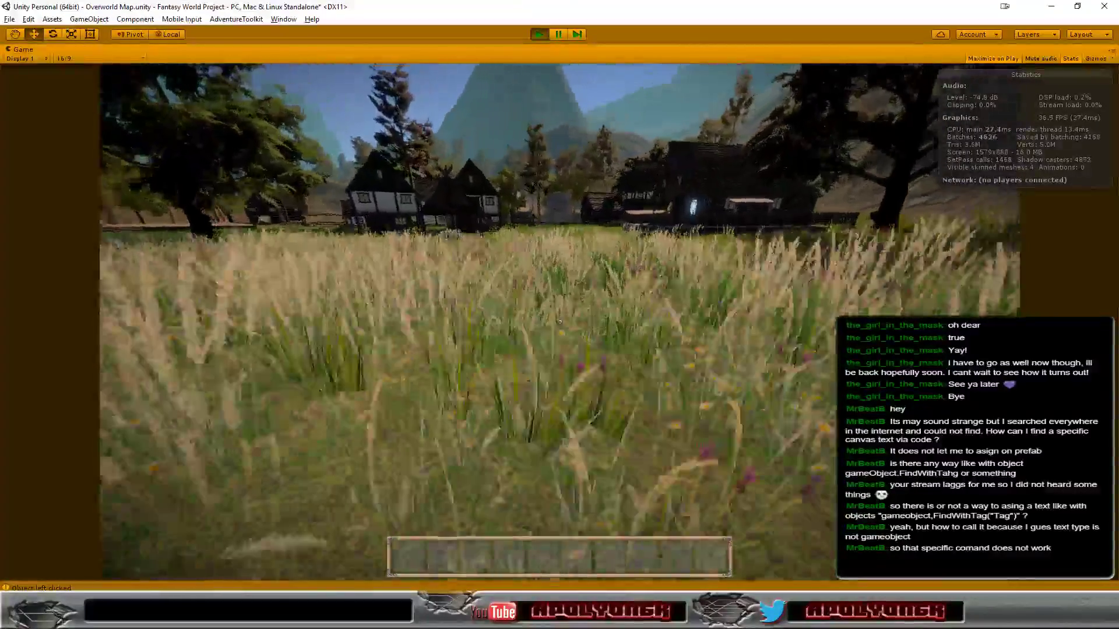
{"action": "key", "text": "w"}
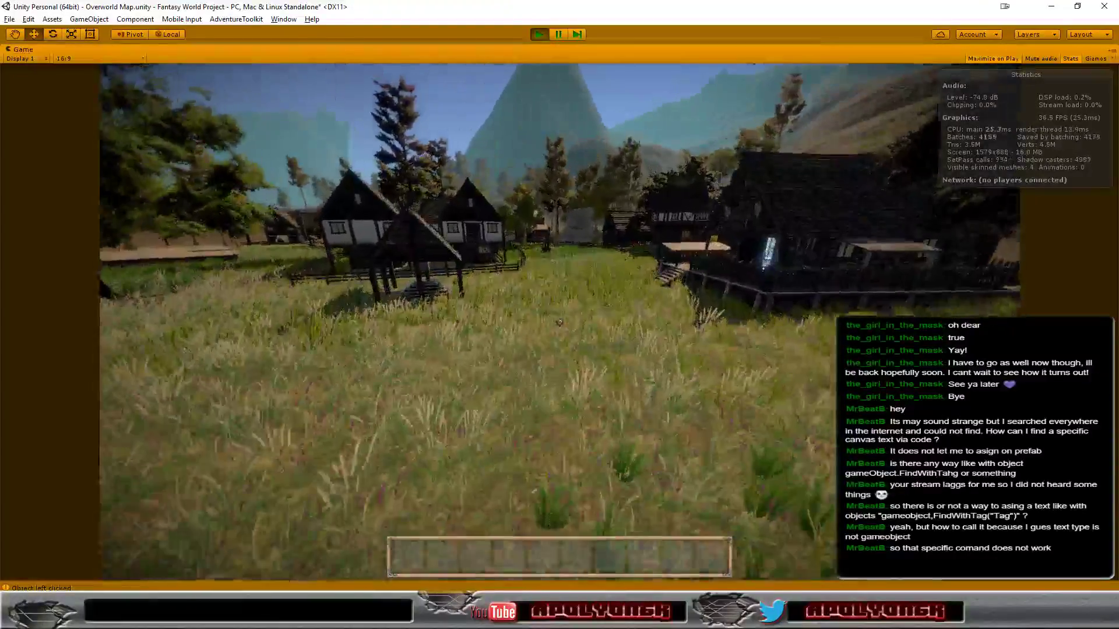
{"action": "key", "text": "w"}
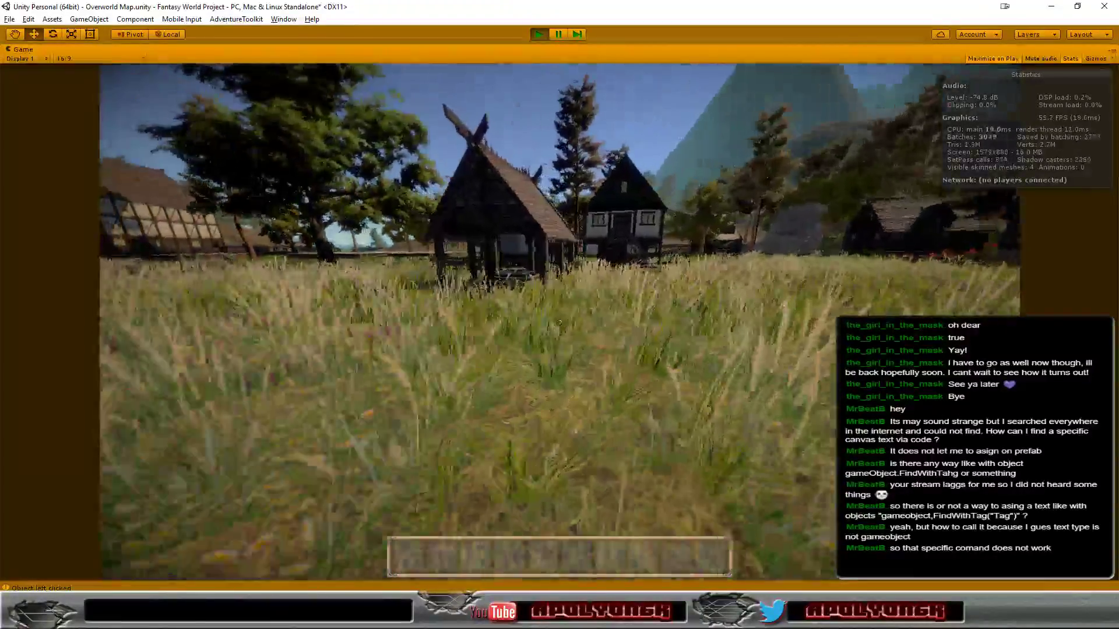
{"action": "key", "text": "w"}
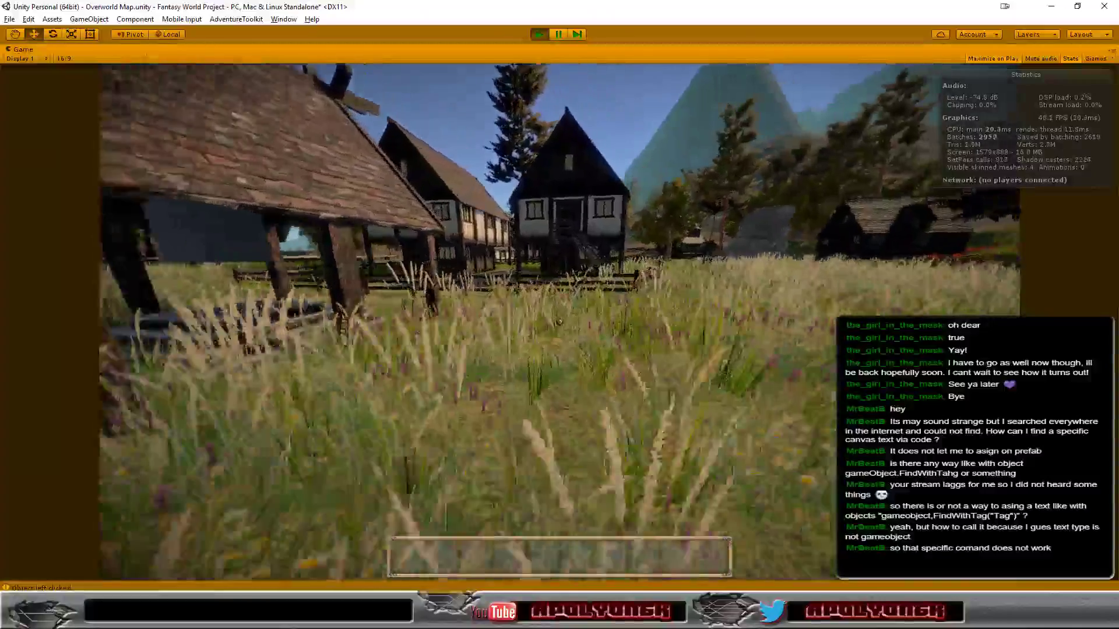
{"action": "key", "text": "w"}
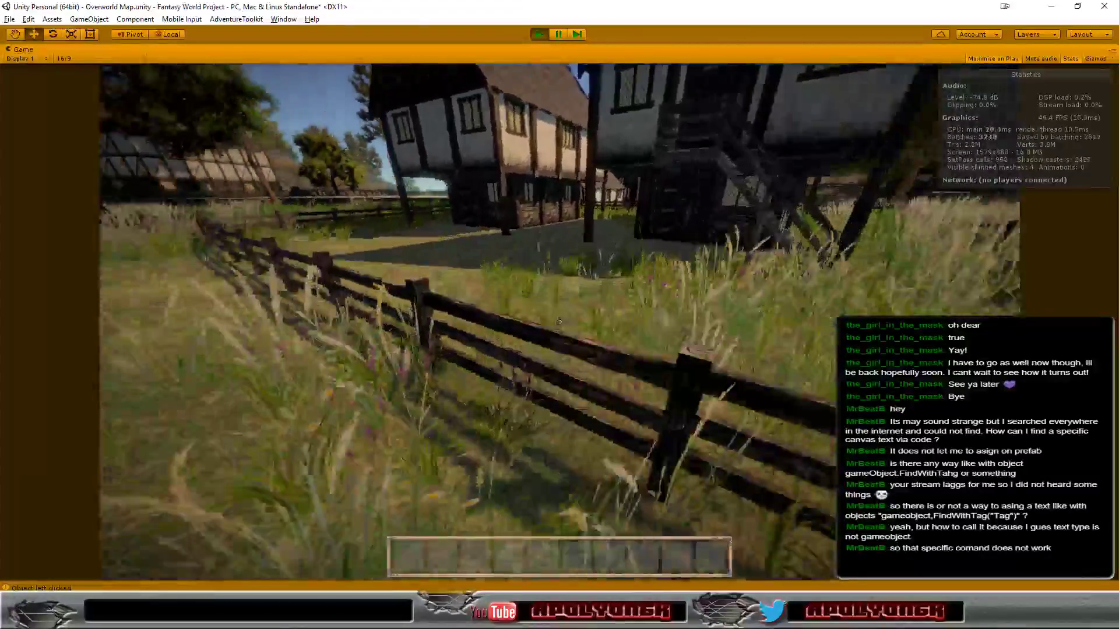
Follow the wooden fence line toward the trees and house
{"action": "key", "text": "w"}
{"action": "key", "text": "w"}
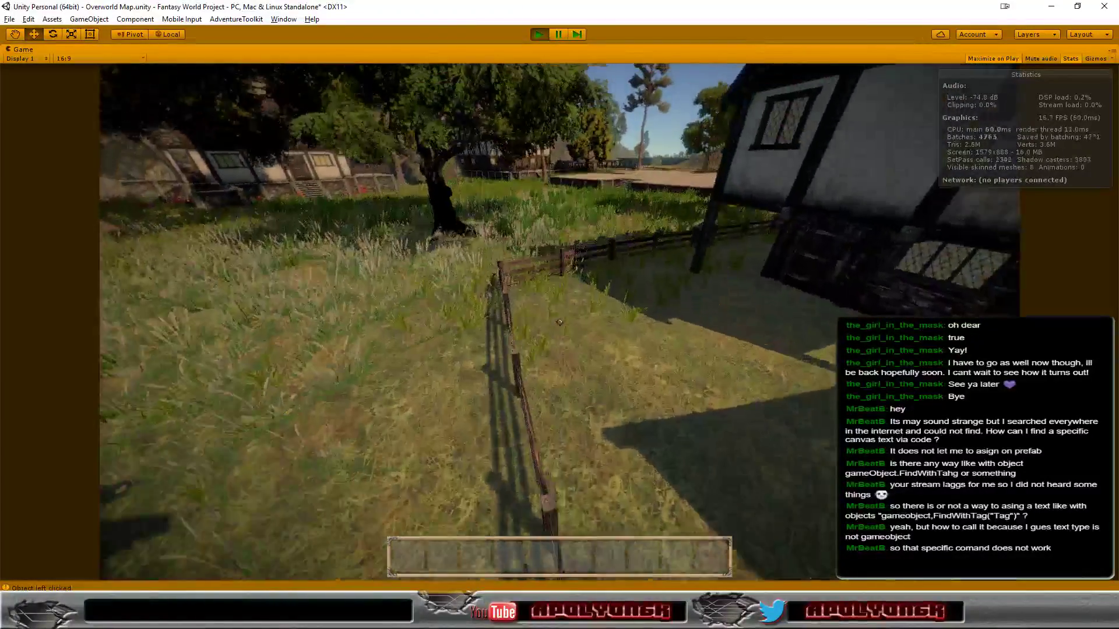
{"action": "key", "text": "w"}
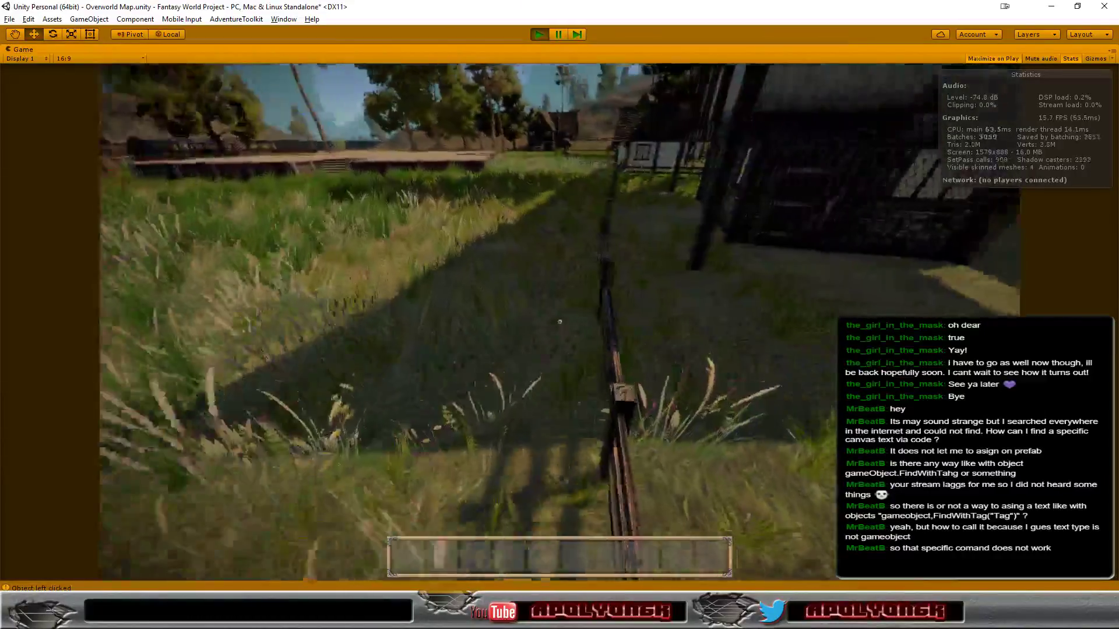
{"action": "key", "text": "w"}
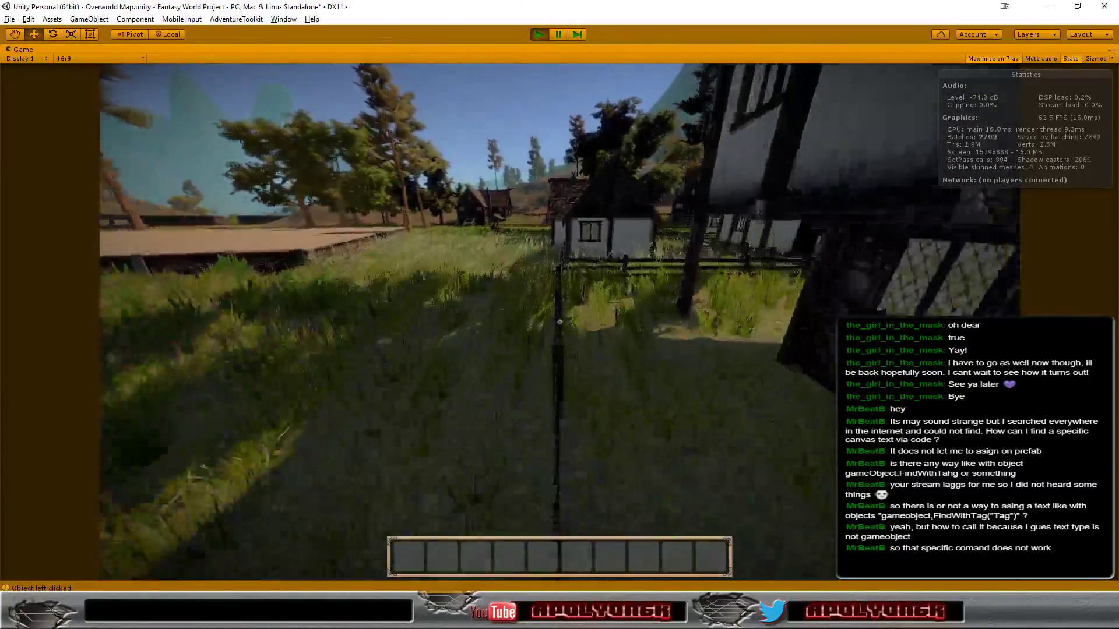
{"action": "key", "text": "w"}
{"action": "key", "text": "w"}
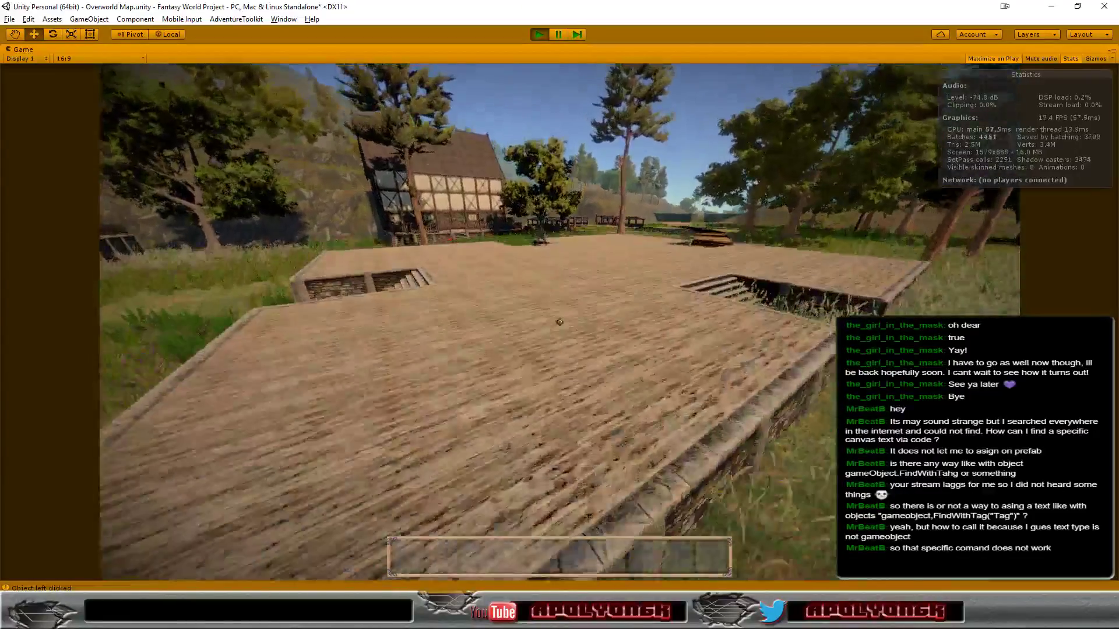
Cross the wooden platform into the tall grass and turn to face the wayshrine
{"action": "key", "text": "w"}
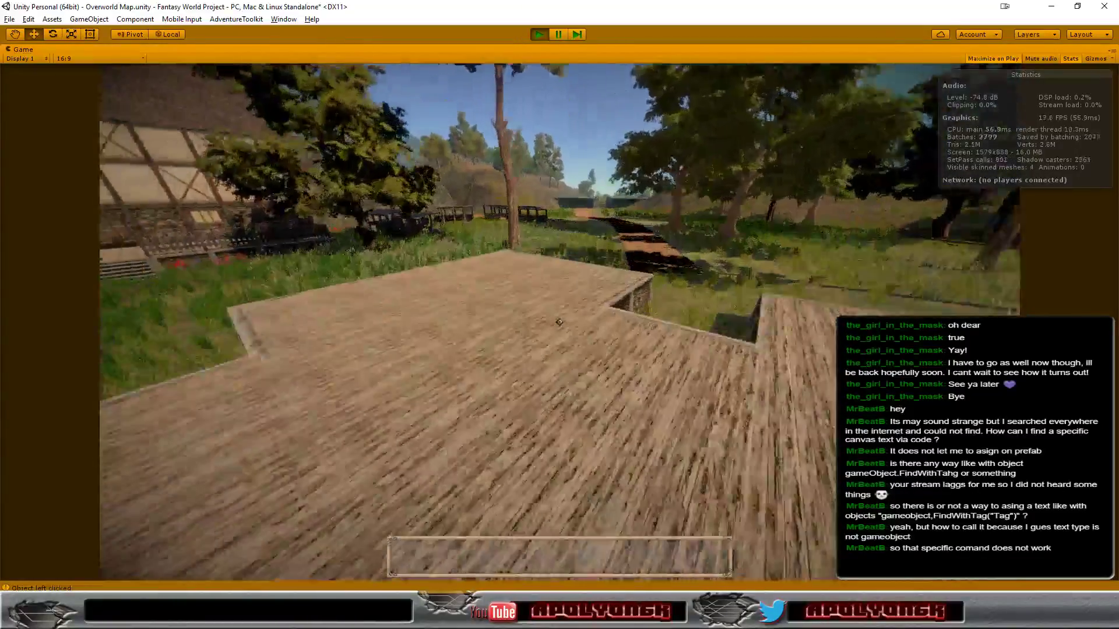
{"action": "key", "text": "w"}
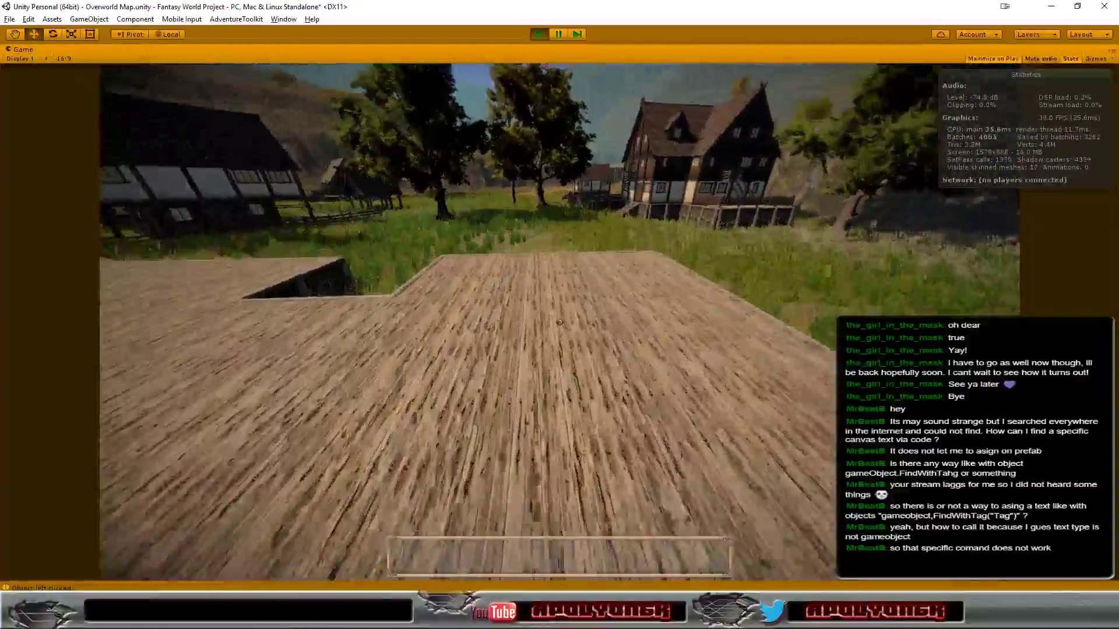
{"action": "key", "text": "w"}
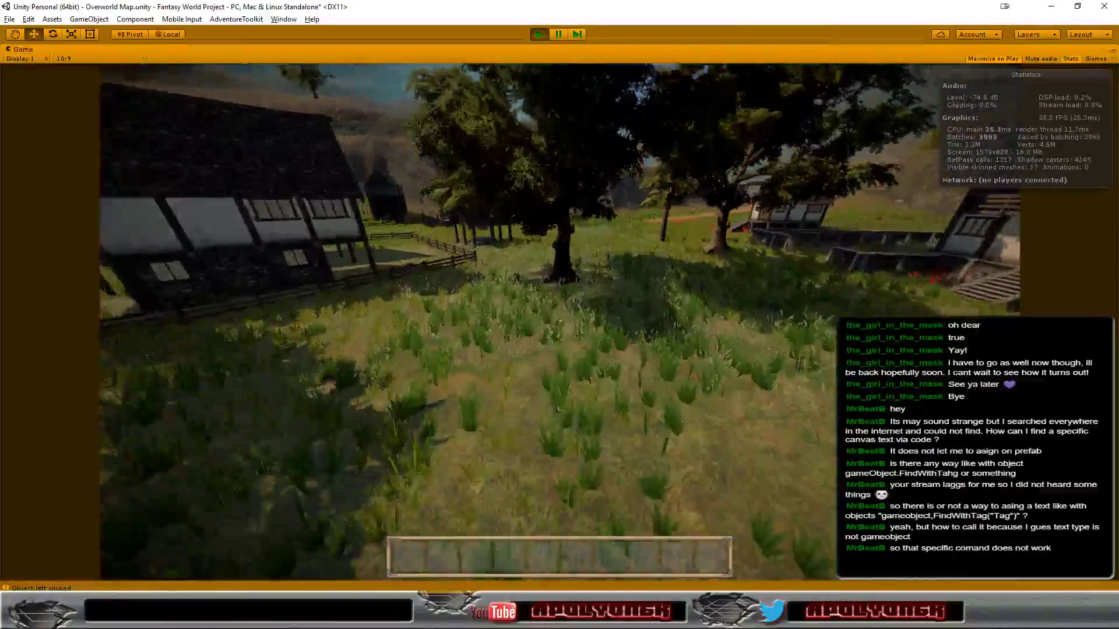
{"action": "key", "text": "w"}
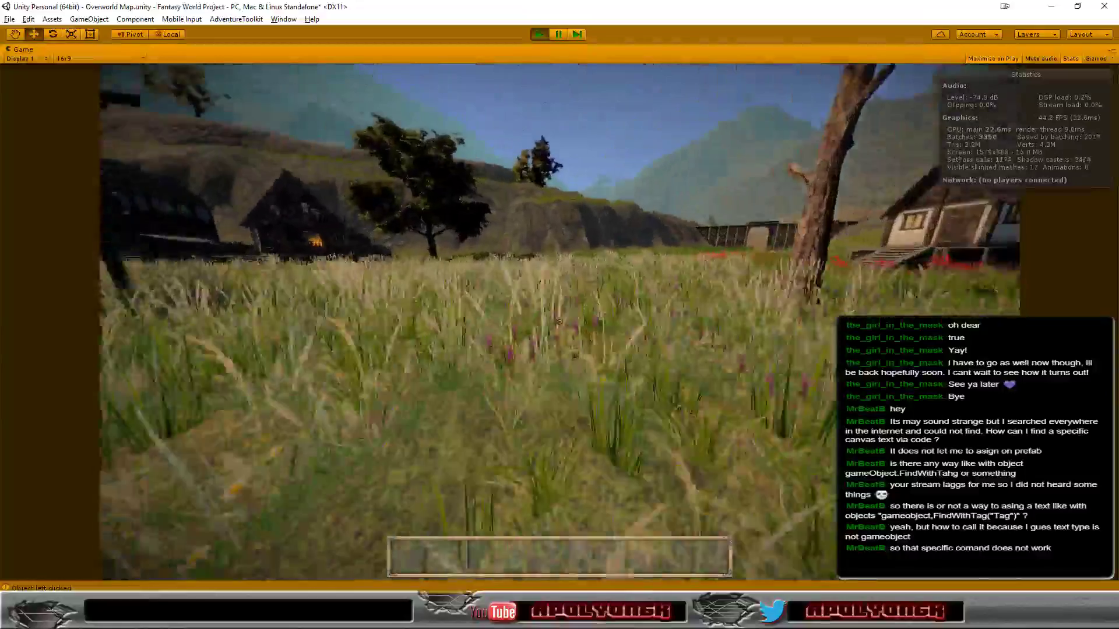
{"action": "key", "text": "w"}
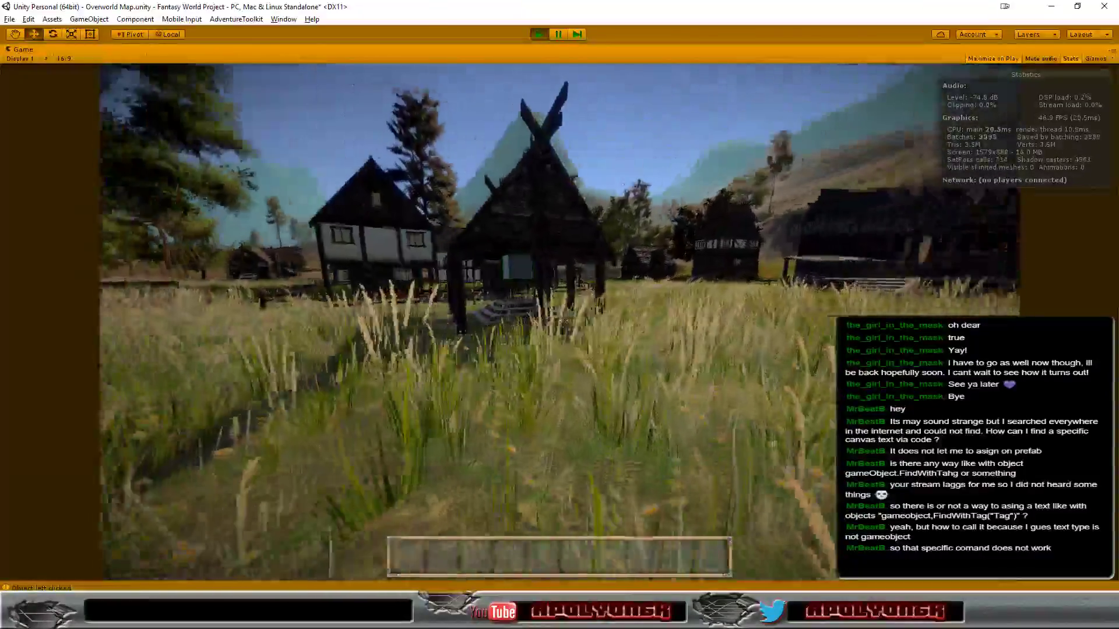
{"action": "key", "text": "w"}
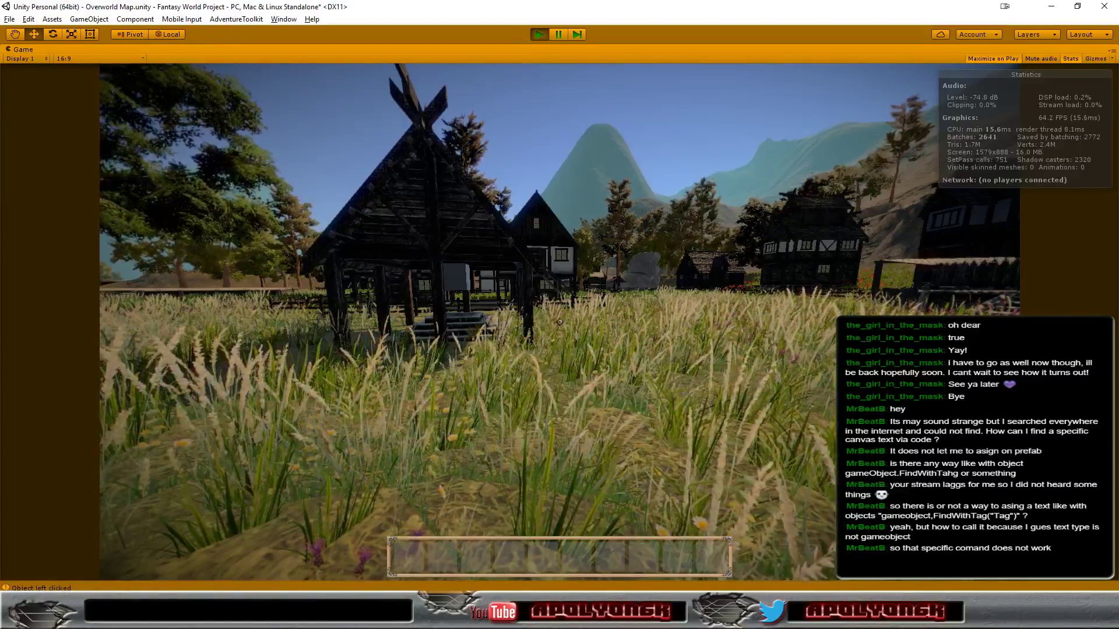
Walk forward through the tall grass up to the dark wooden wayshrine
{"action": "key", "text": "w"}
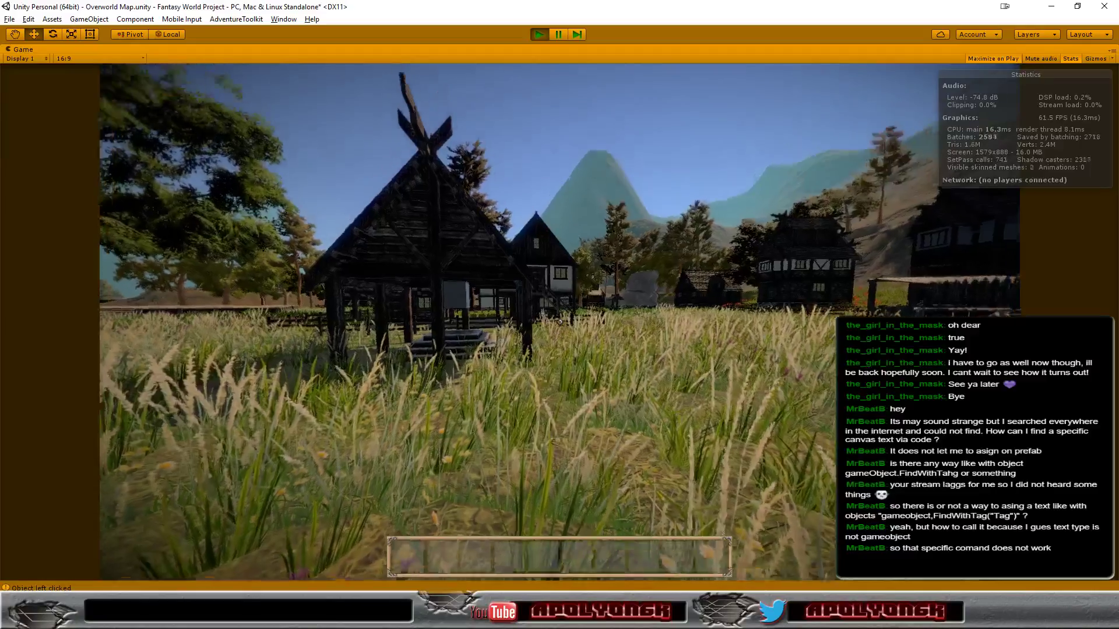
{"action": "key", "text": "w"}
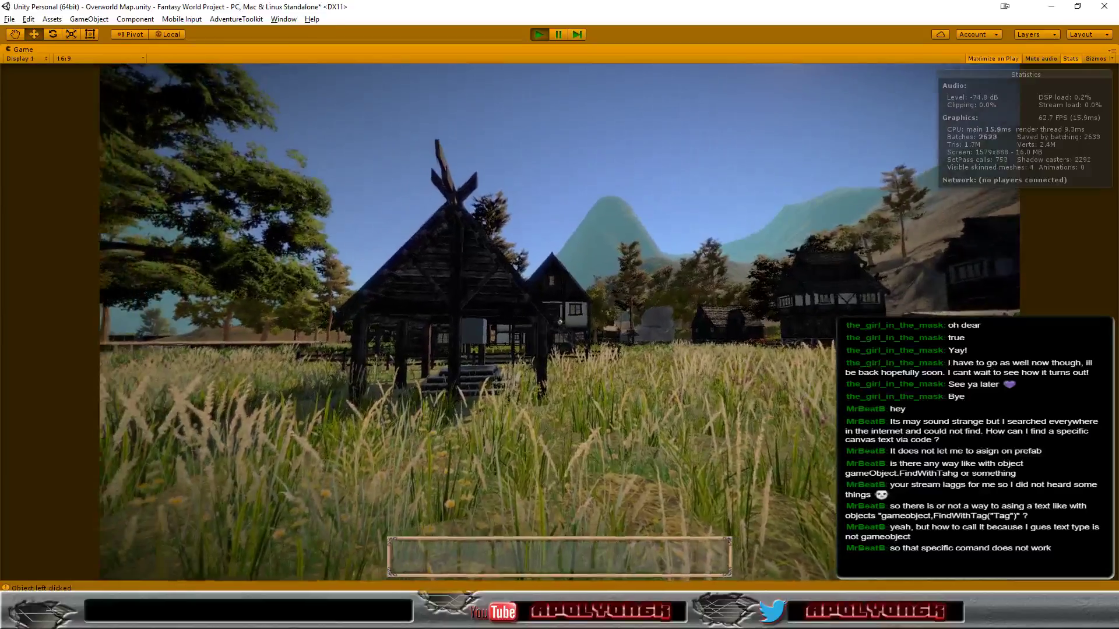
Turn from the wayshrine to look across the village toward the mountain
{"action": "key", "text": "w"}
{"action": "key", "text": "w"}
{"action": "key", "text": "a"}
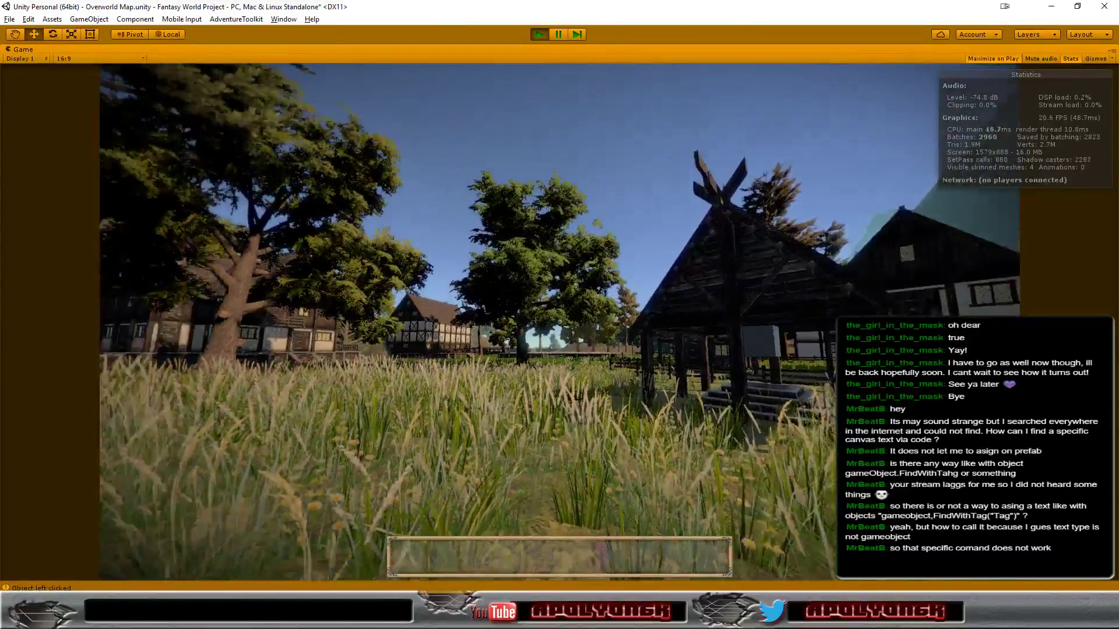
{"action": "key", "text": "w"}
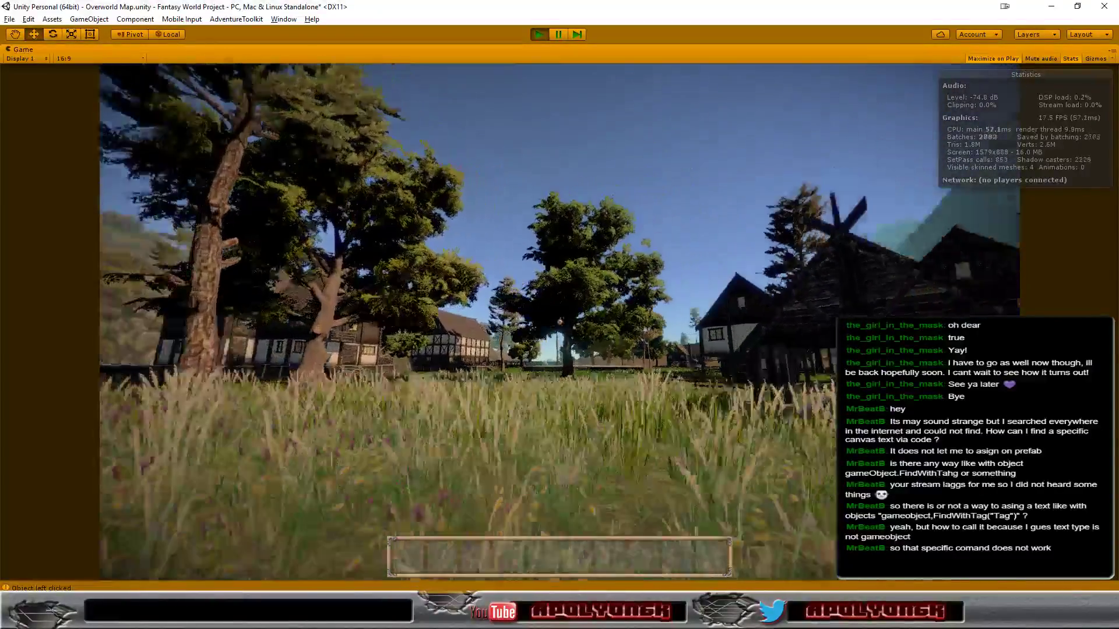
{"action": "key", "text": "d"}
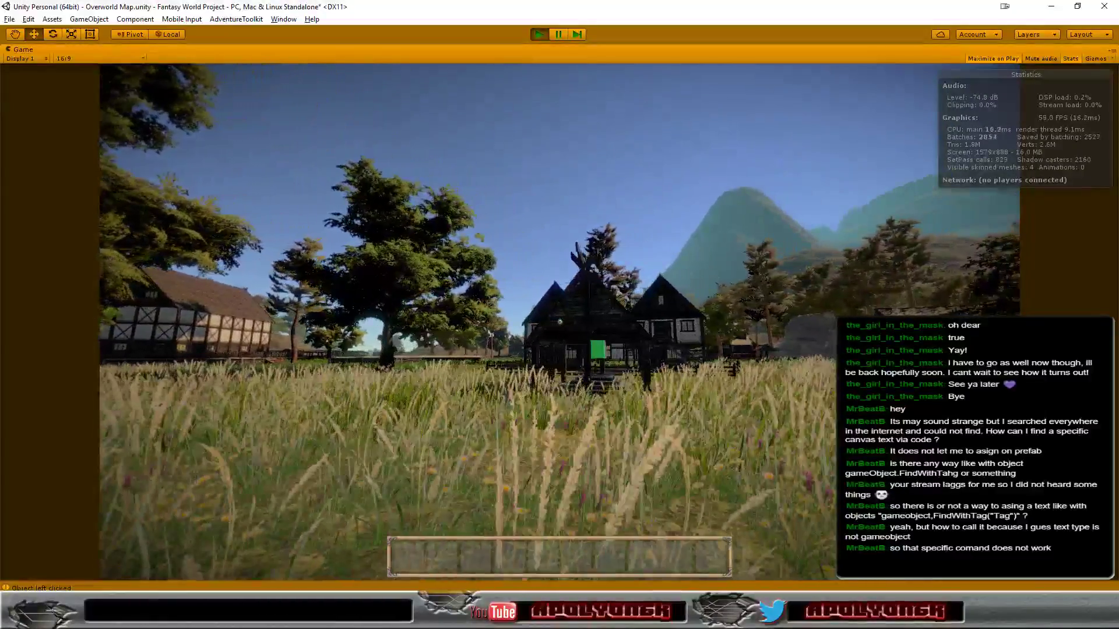
{"action": "key", "text": "d"}
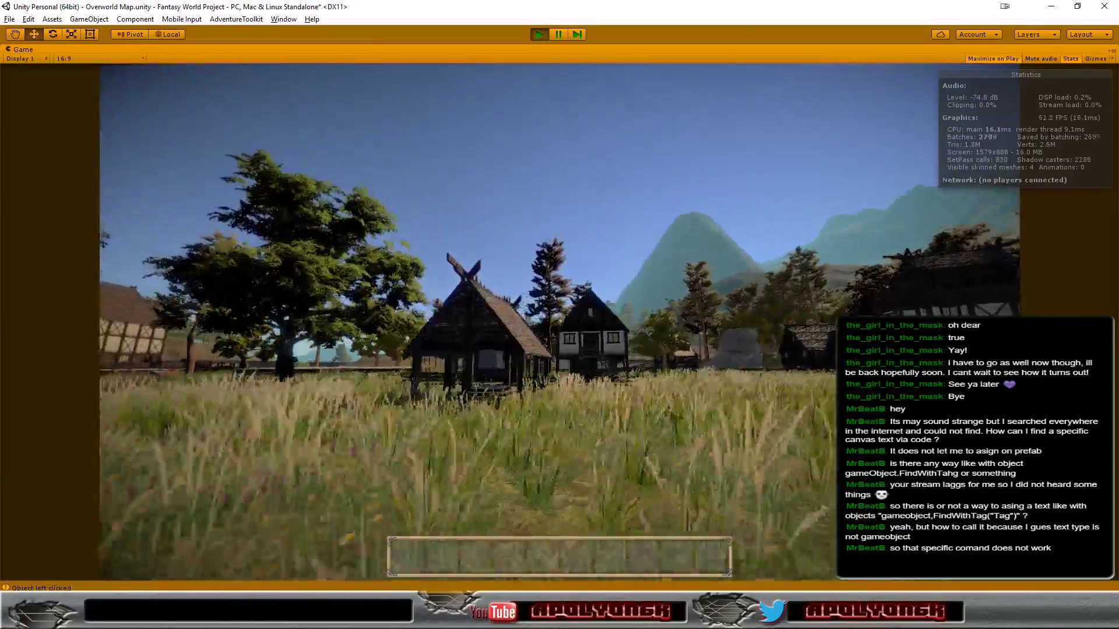
Walk past the dark building, over the deck and across the stone house's roof
{"action": "key", "text": "w"}
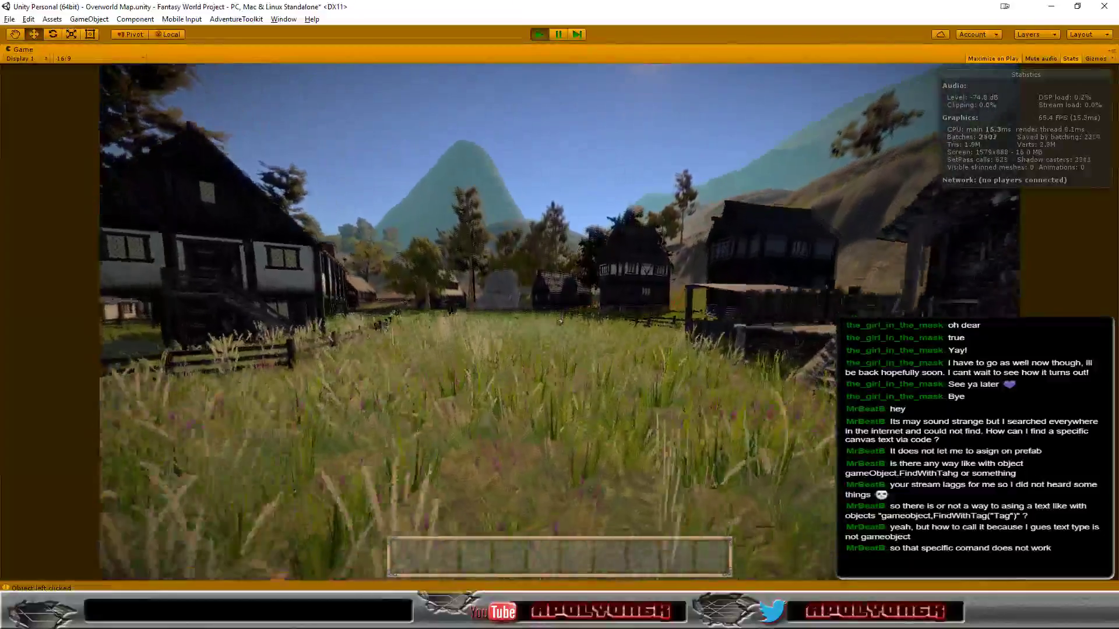
{"action": "key", "text": "a"}
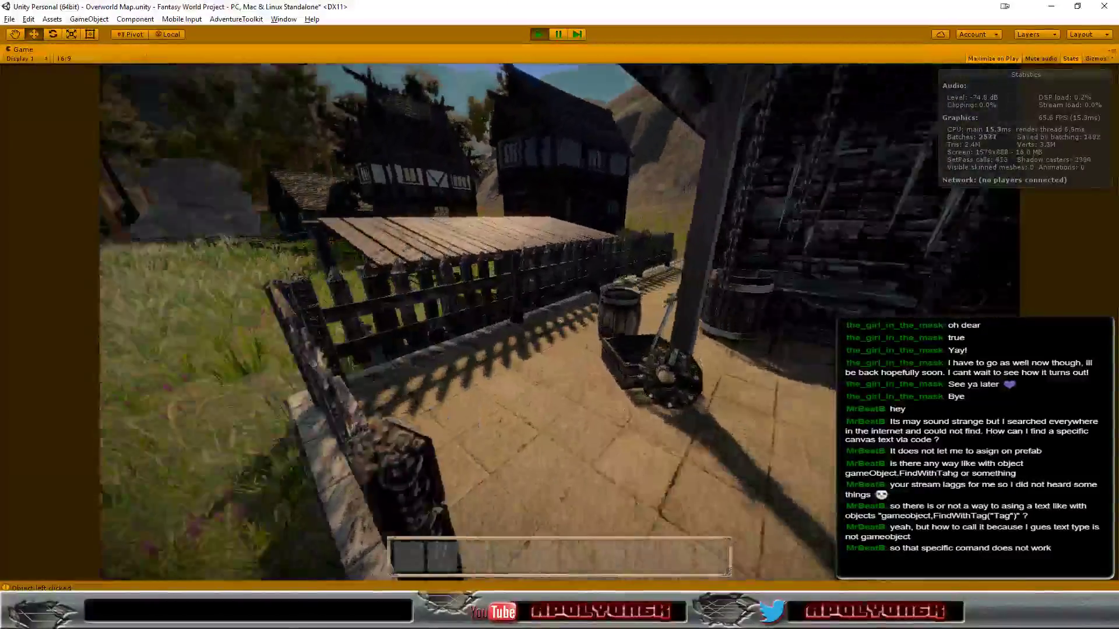
{"action": "key", "text": "w"}
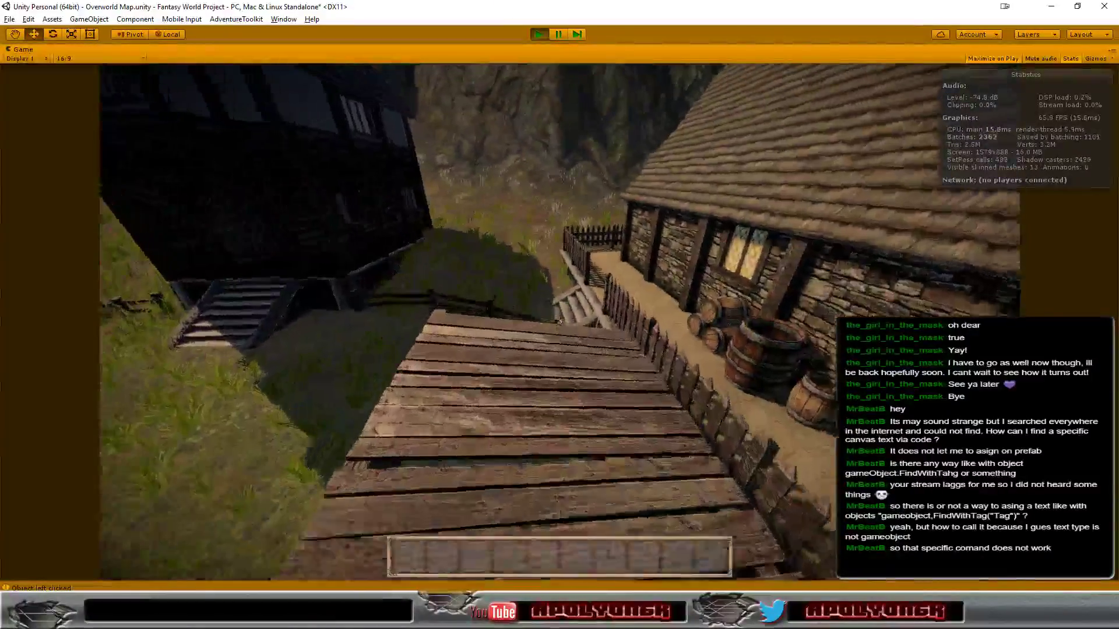
{"action": "key", "text": "w"}
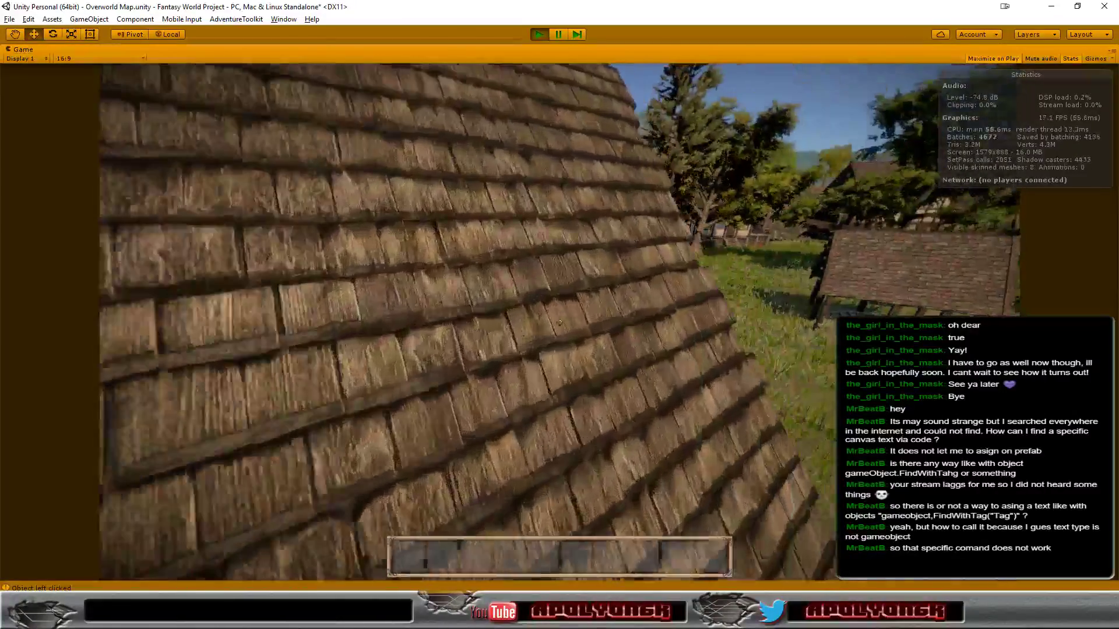
{"action": "key", "text": "w"}
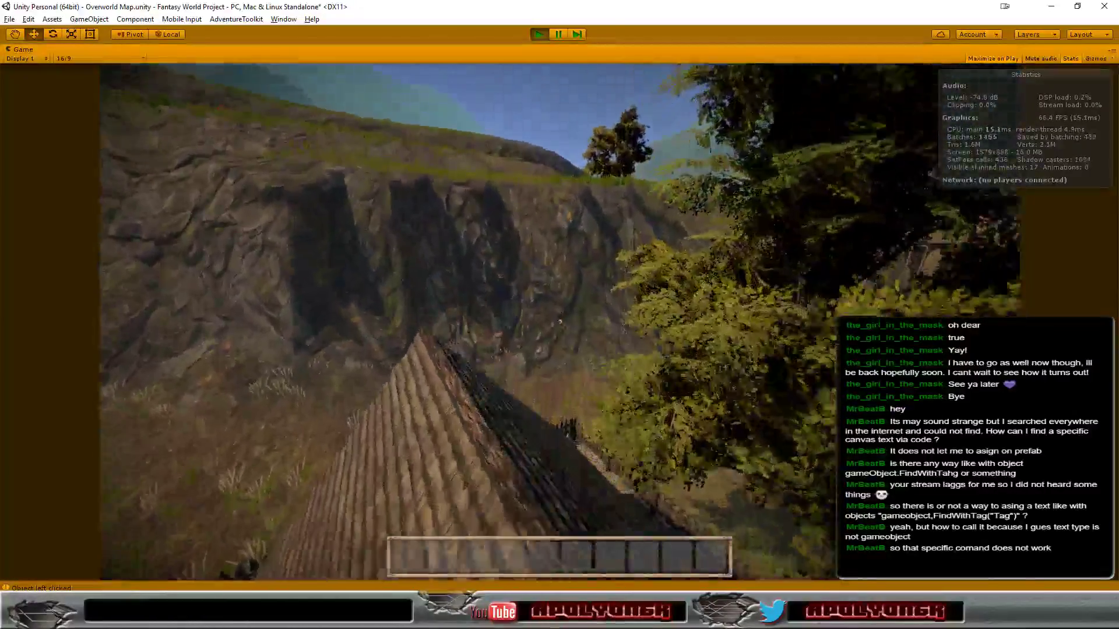
Return through the tall grass and along the wooden walkway to the dirt path
{"action": "mouse_move", "coordinate": [559, 322]}
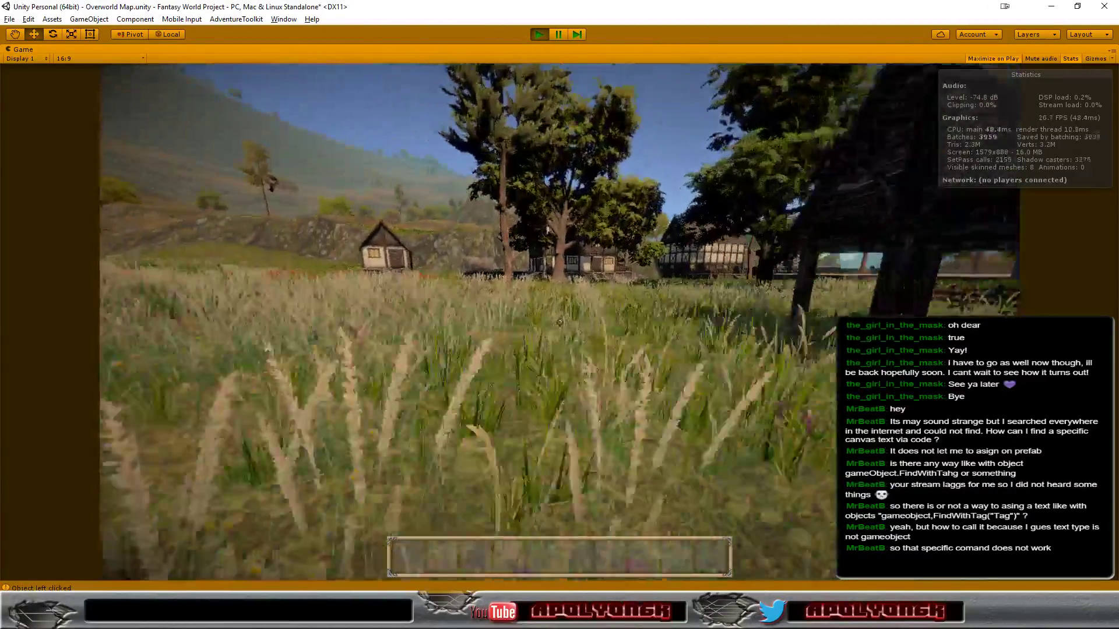
{"action": "key", "text": "w"}
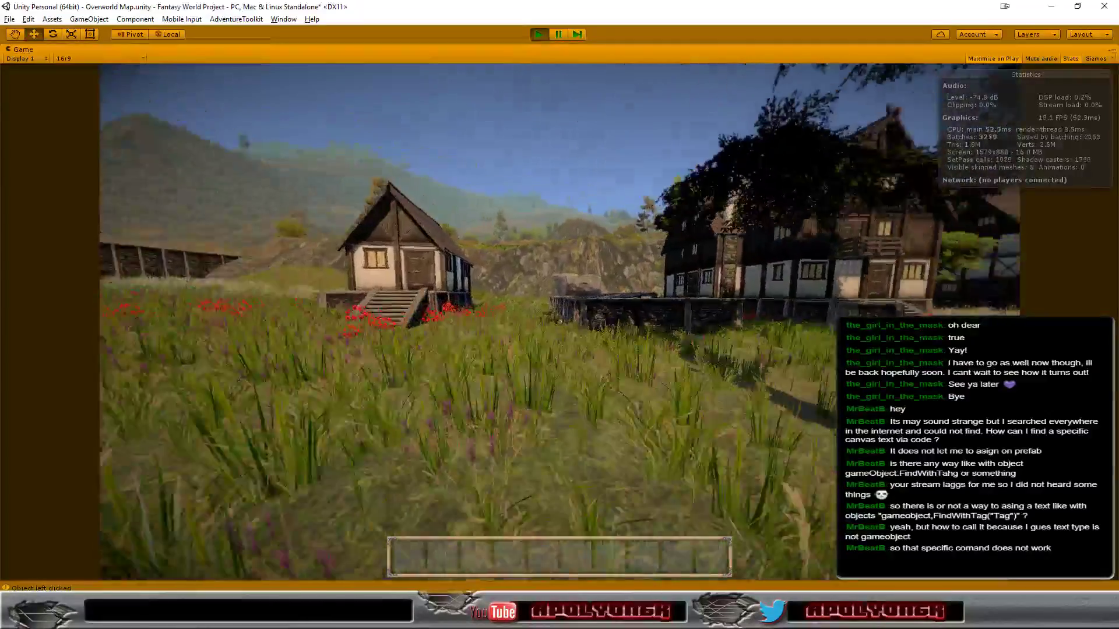
{"action": "key", "text": "w"}
{"action": "key", "text": "w"}
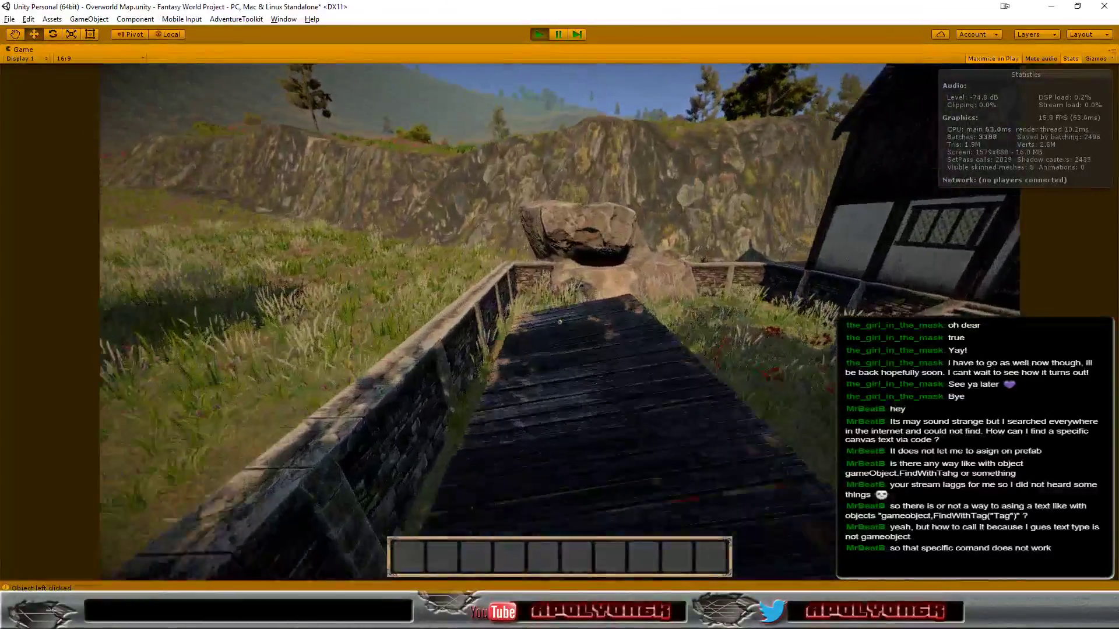
{"action": "key", "text": "w"}
{"action": "key", "text": "w"}
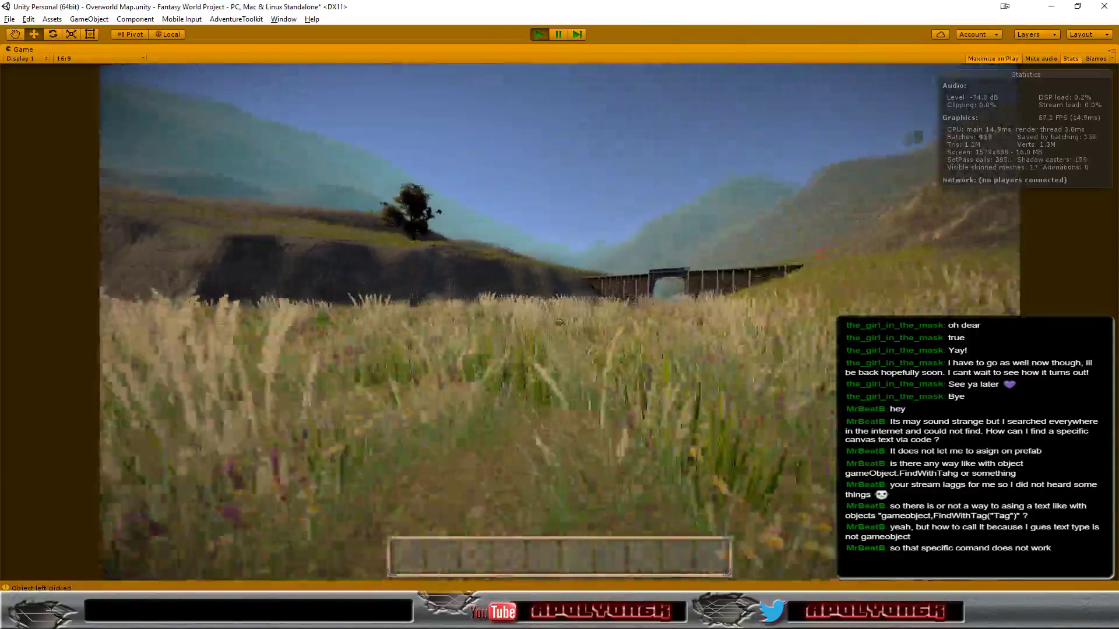
{"action": "key", "text": "w"}
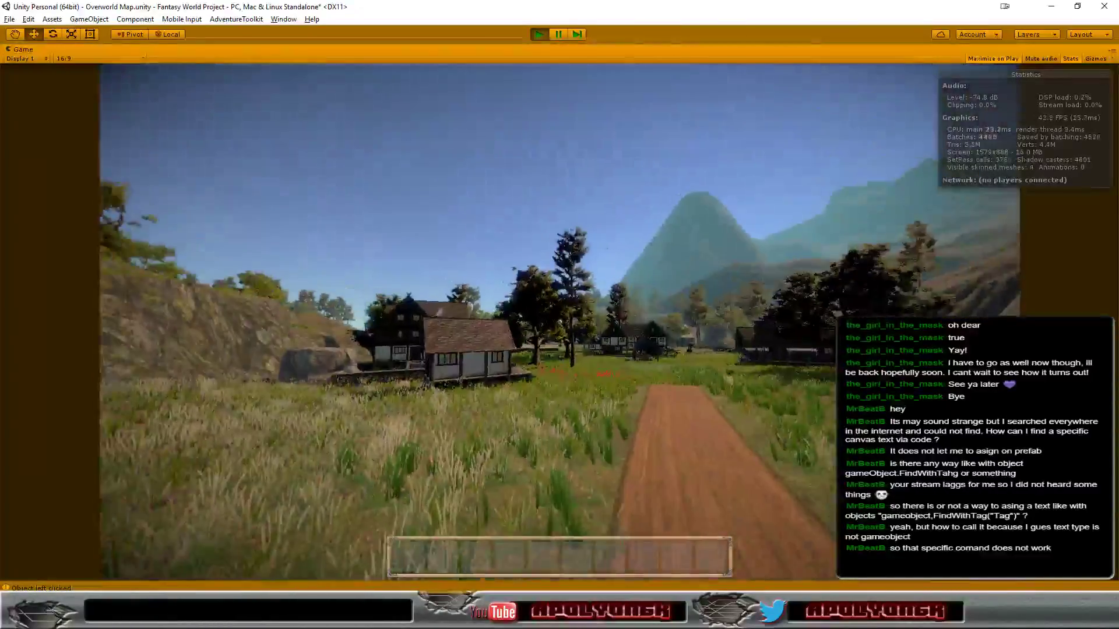